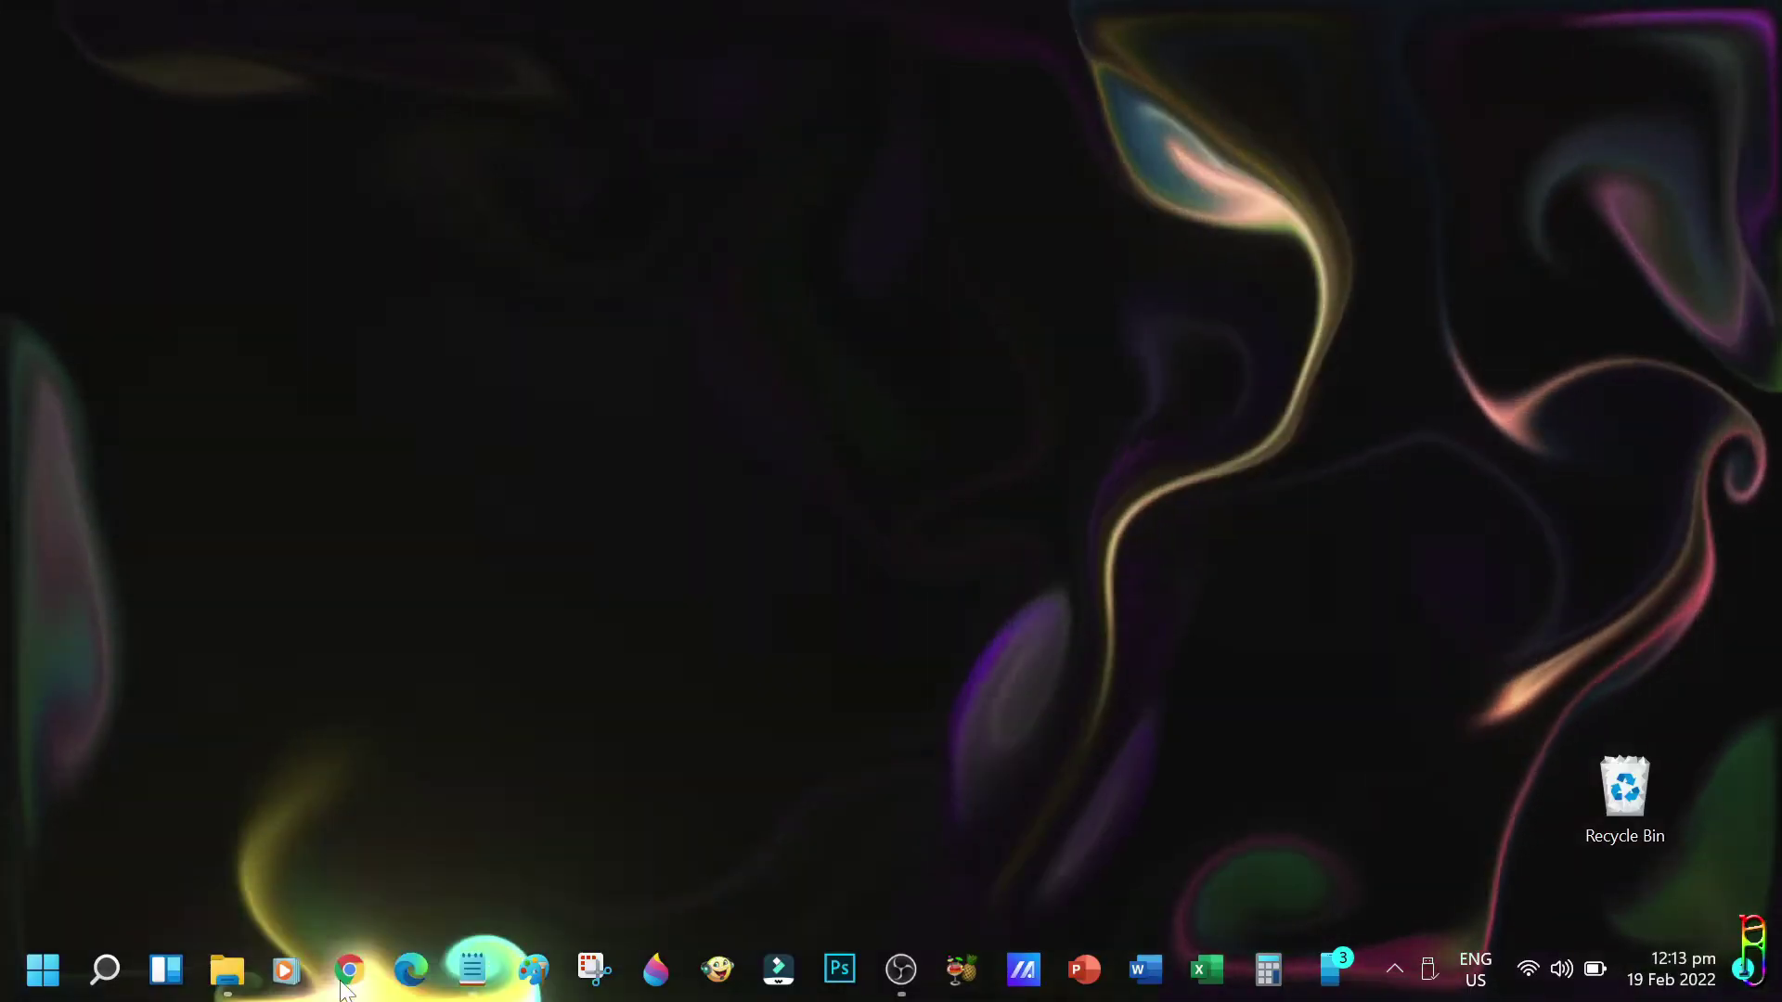
- Bring up Photopea in Chrome and open the Photopea Face Swap folder
{"action": "left_click", "coordinate": [349, 973]}
{"action": "left_click", "coordinate": [375, 74]}
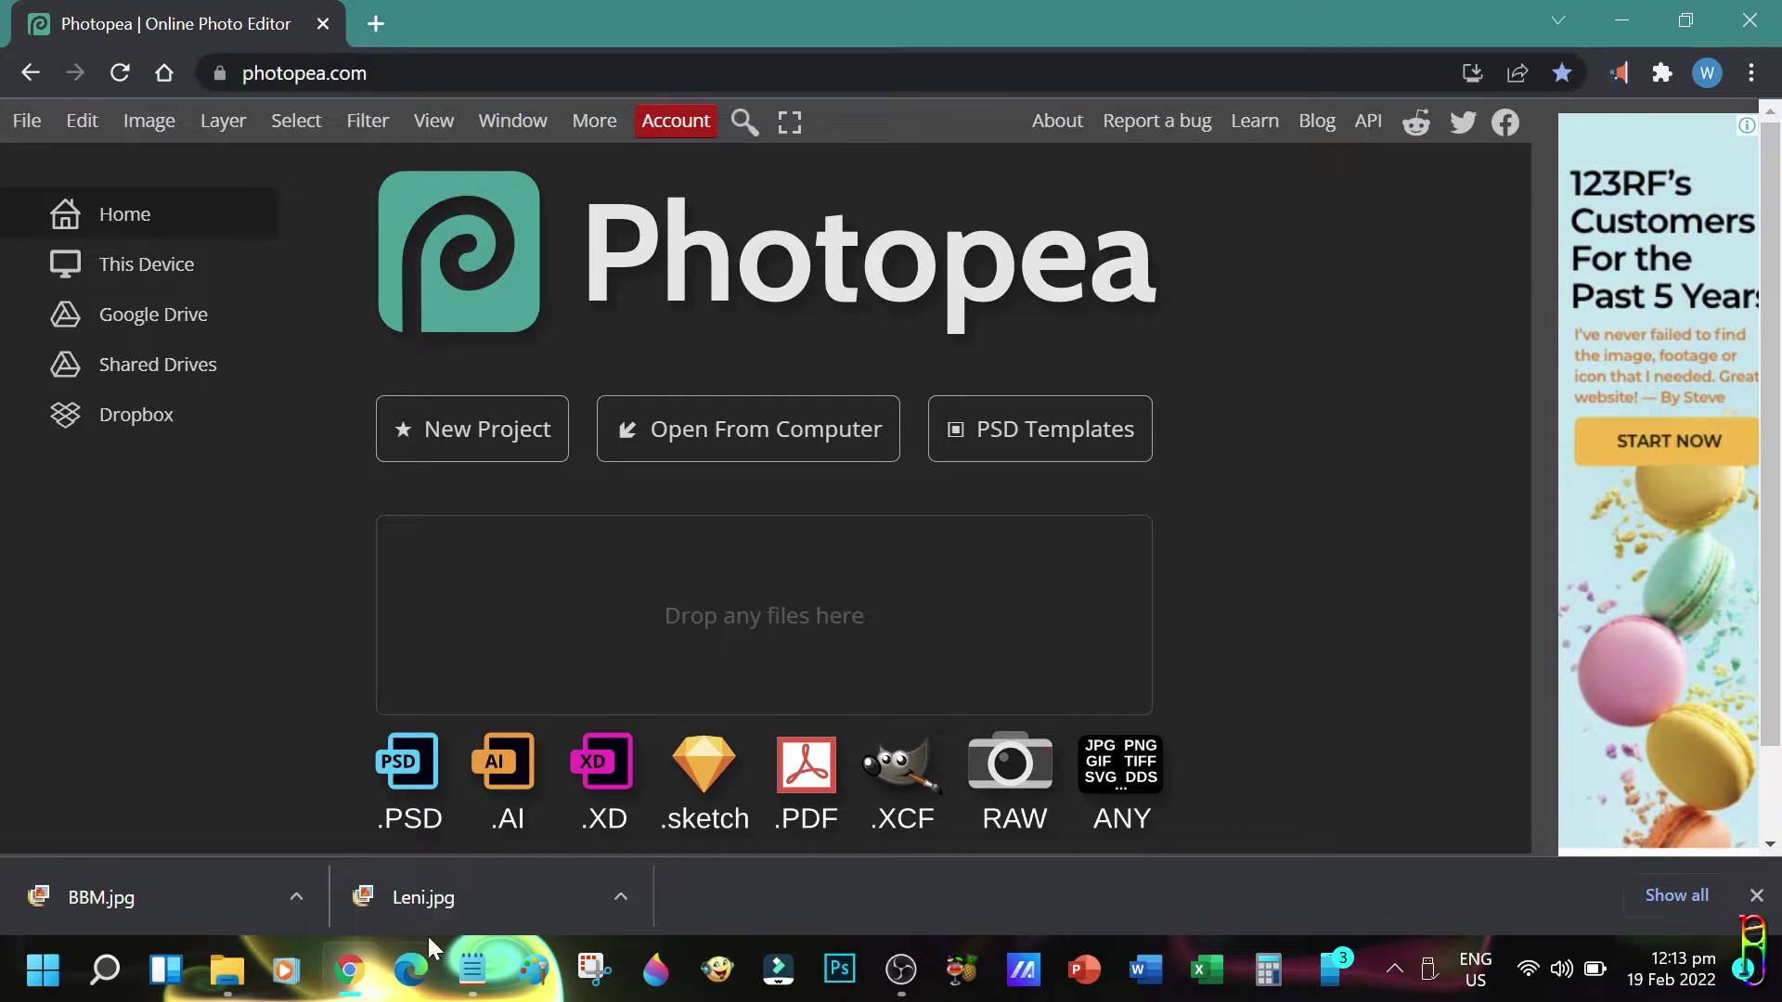
{"action": "left_click", "coordinate": [228, 970]}
- Preview BBM.jpg and Leni.jpg in Photo Gallery, close it, and select Leni.jpg
{"action": "double_click", "coordinate": [1432, 260]}
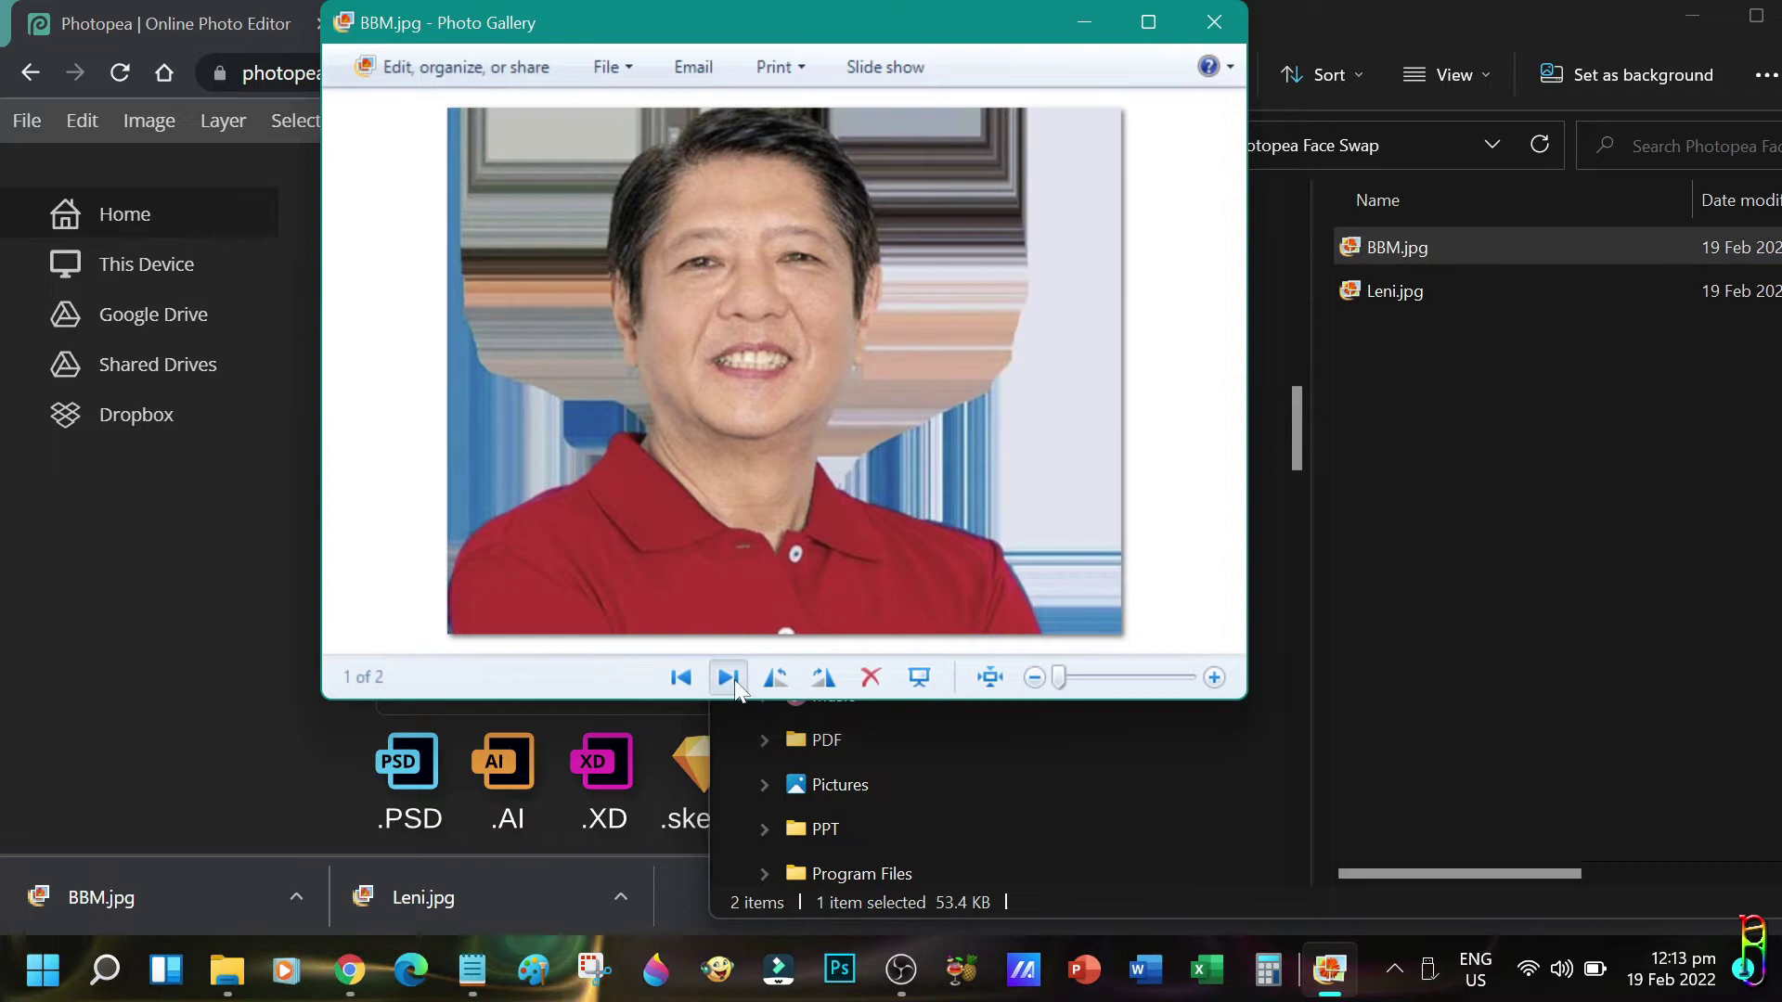
{"action": "left_click", "coordinate": [728, 677]}
{"action": "left_click", "coordinate": [739, 680]}
{"action": "left_click", "coordinate": [740, 680]}
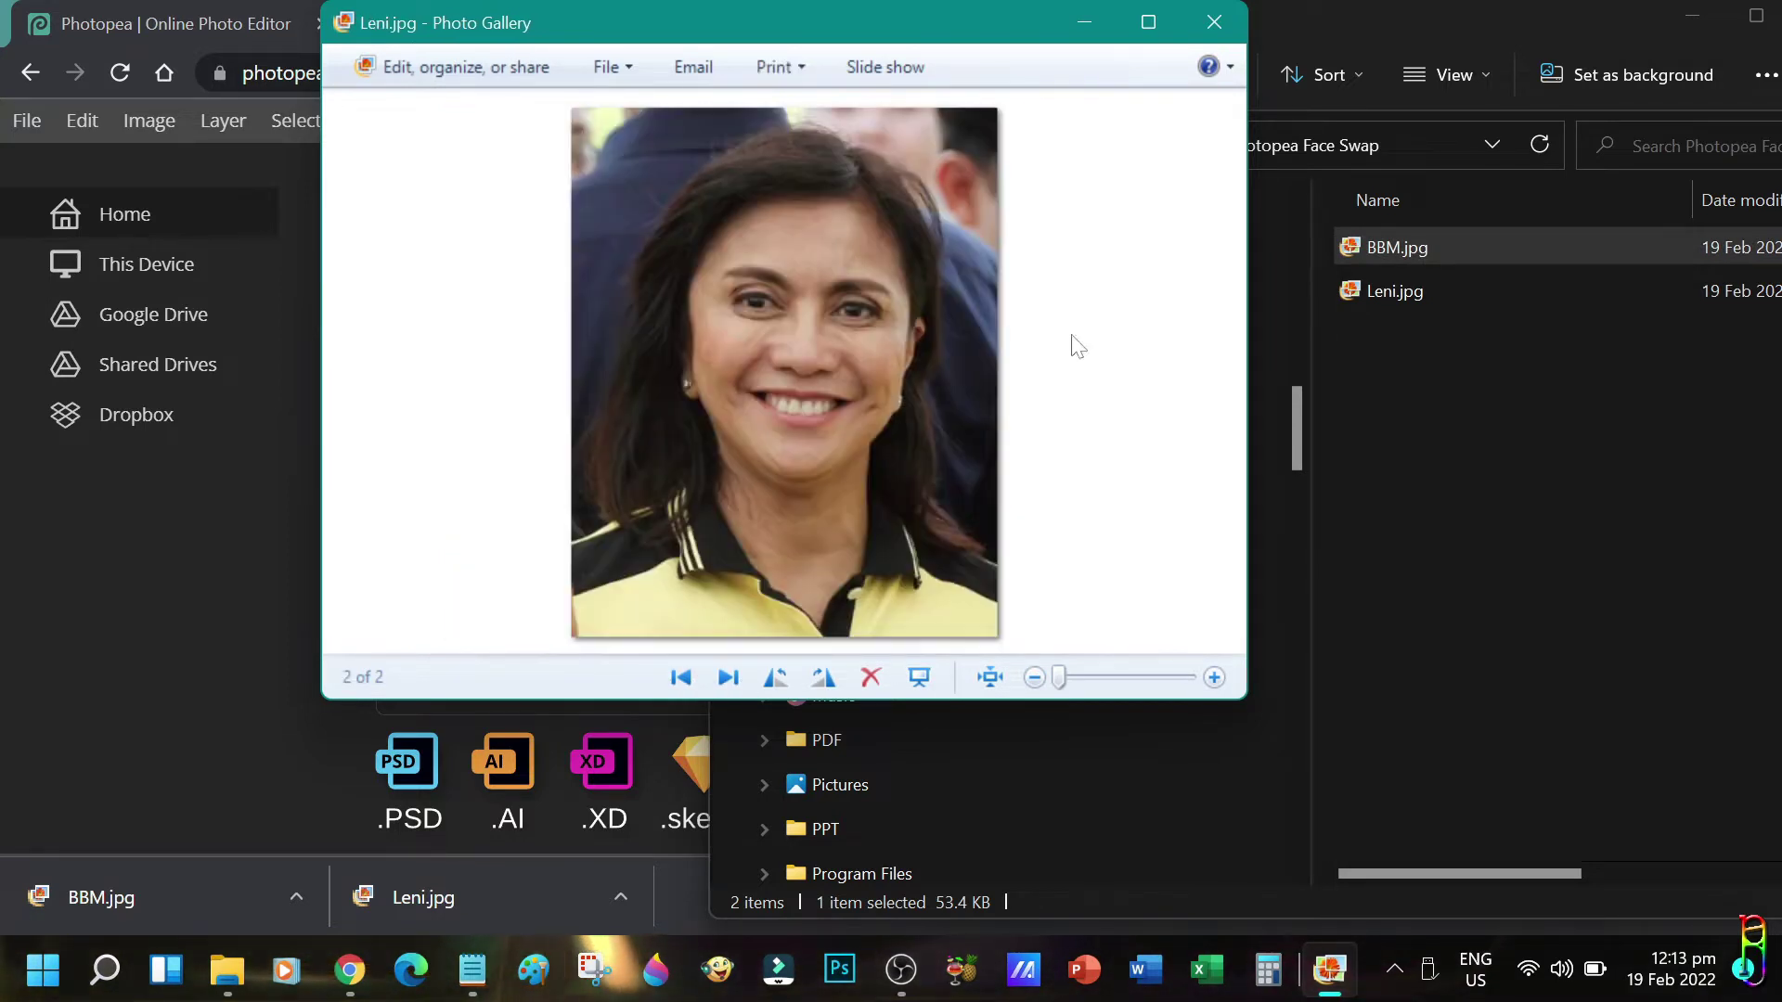
{"action": "left_click", "coordinate": [1214, 21]}
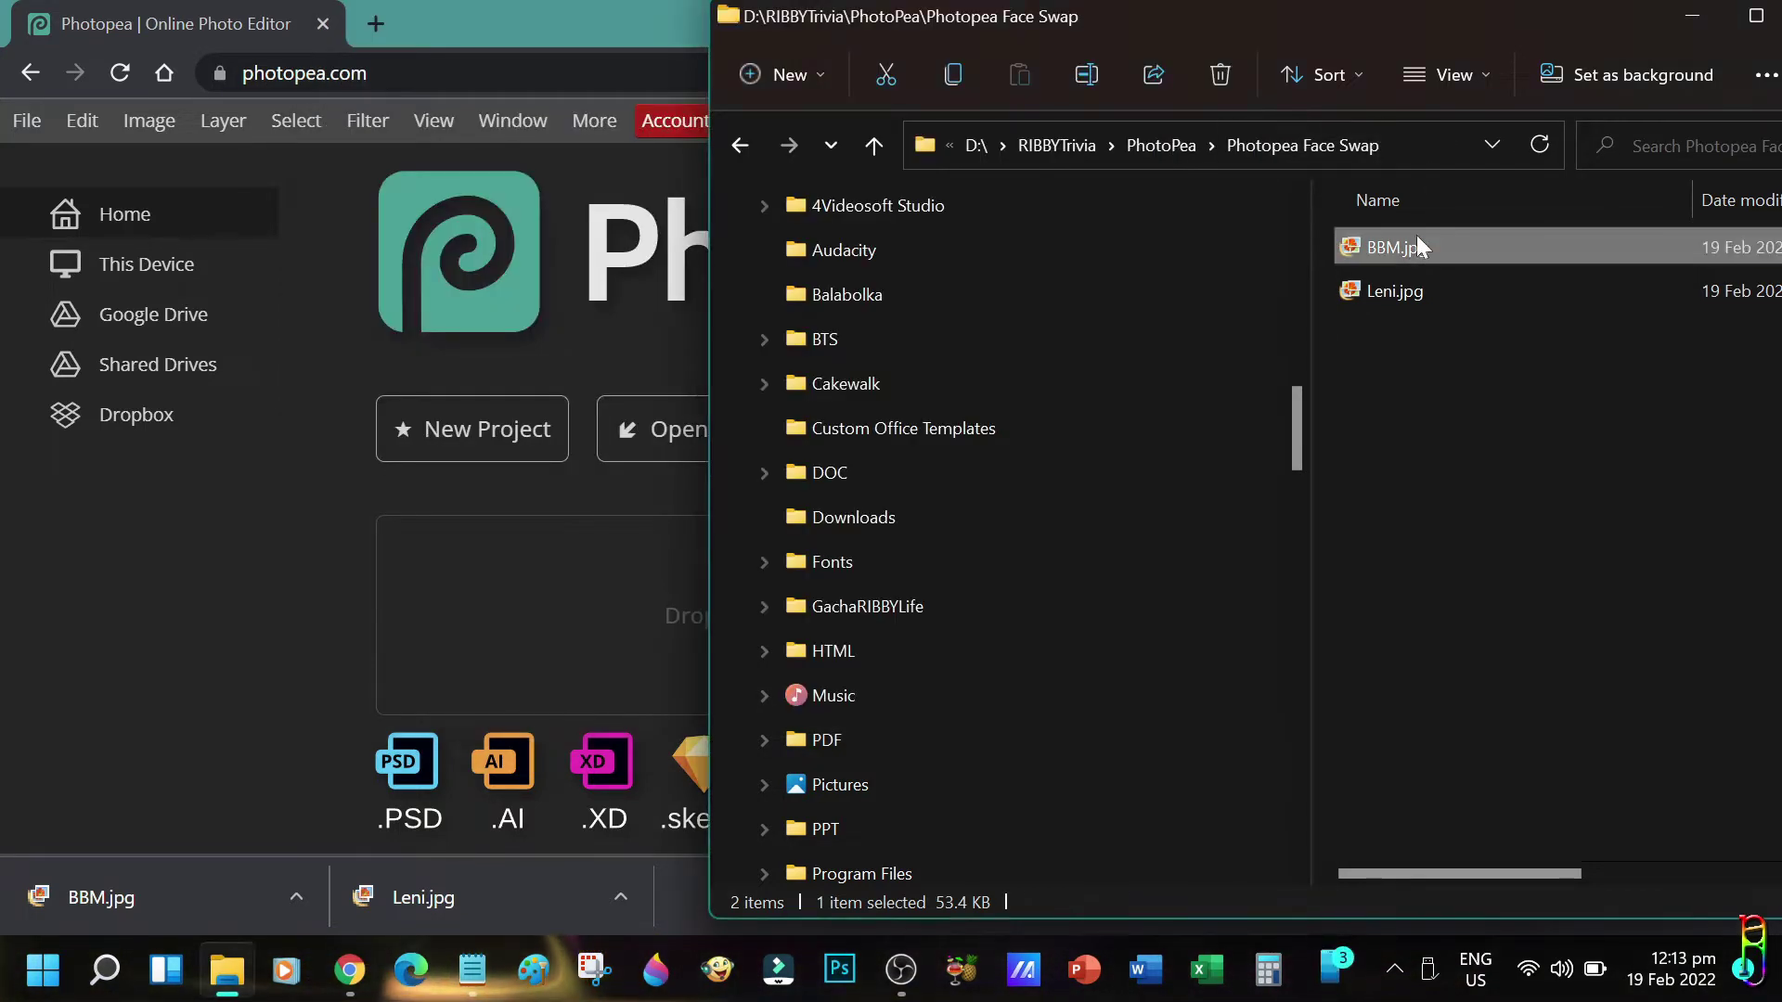
{"action": "left_click", "coordinate": [1406, 291]}
- Drag Leni.jpg, then BBM.jpg, from the folder into Photopea as separate documents
{"action": "left_click_drag", "start_coordinate": [1395, 291], "coordinate": [678, 359]}
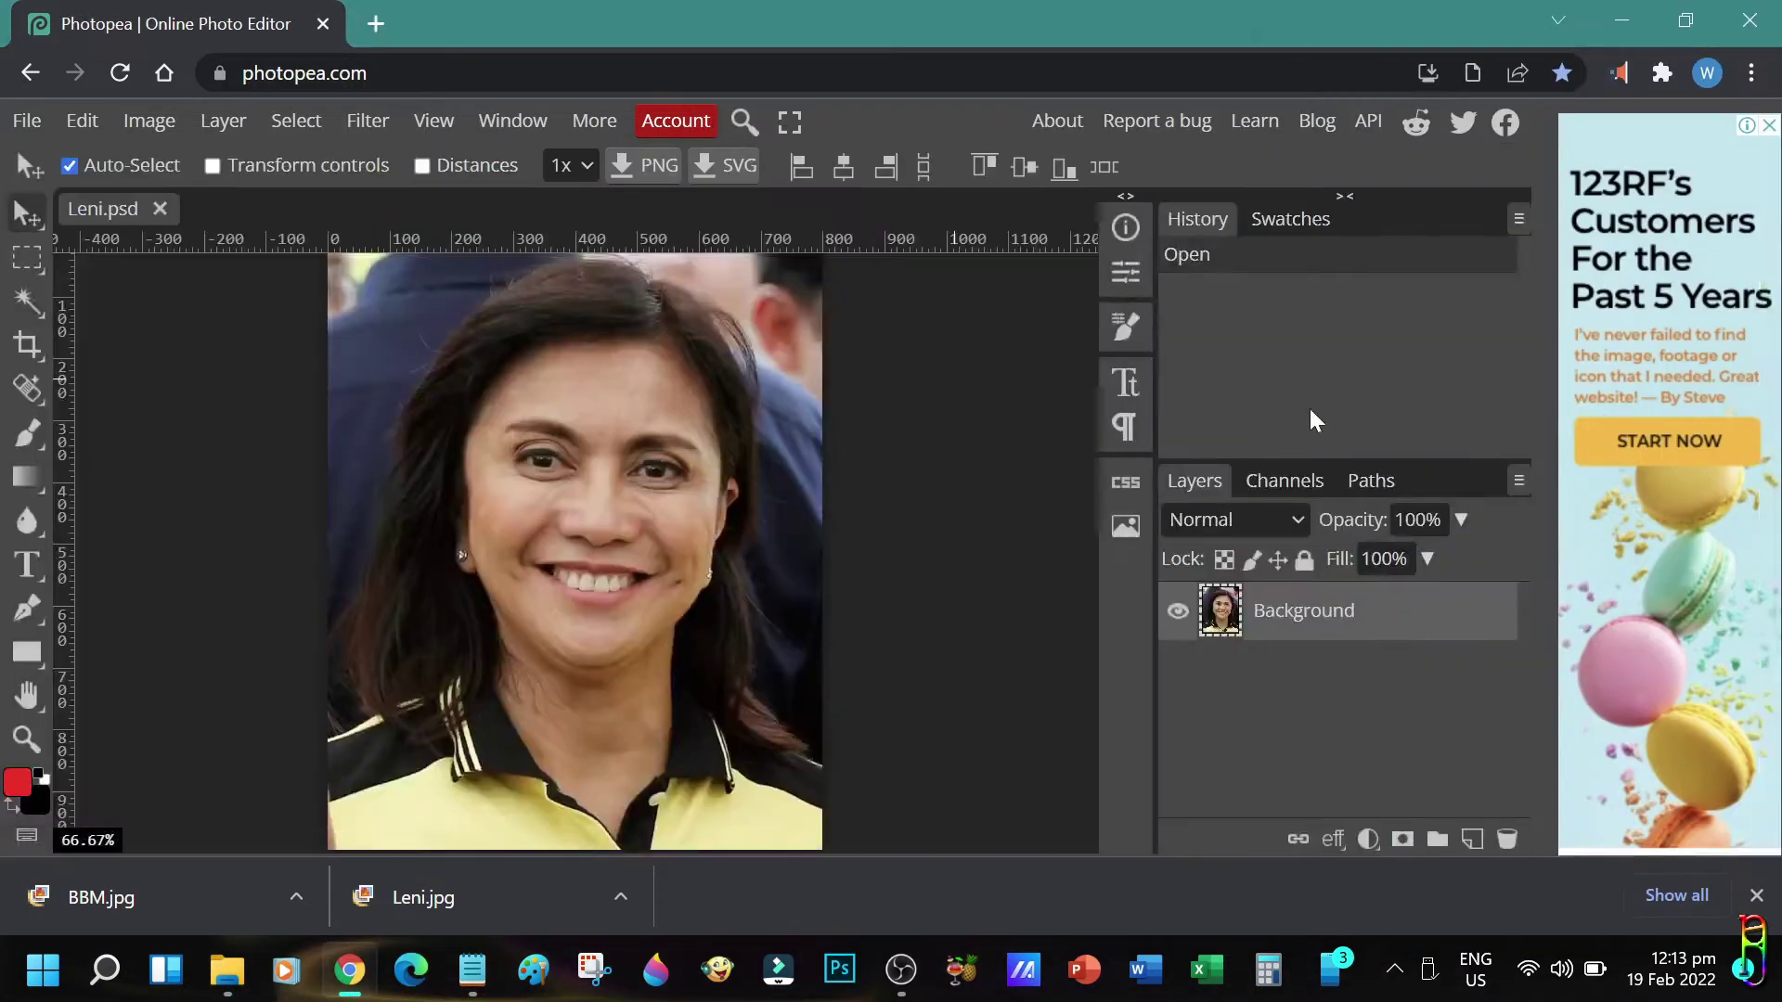
{"action": "key", "text": "alt+Tab"}
{"action": "left_click", "coordinate": [1437, 248]}
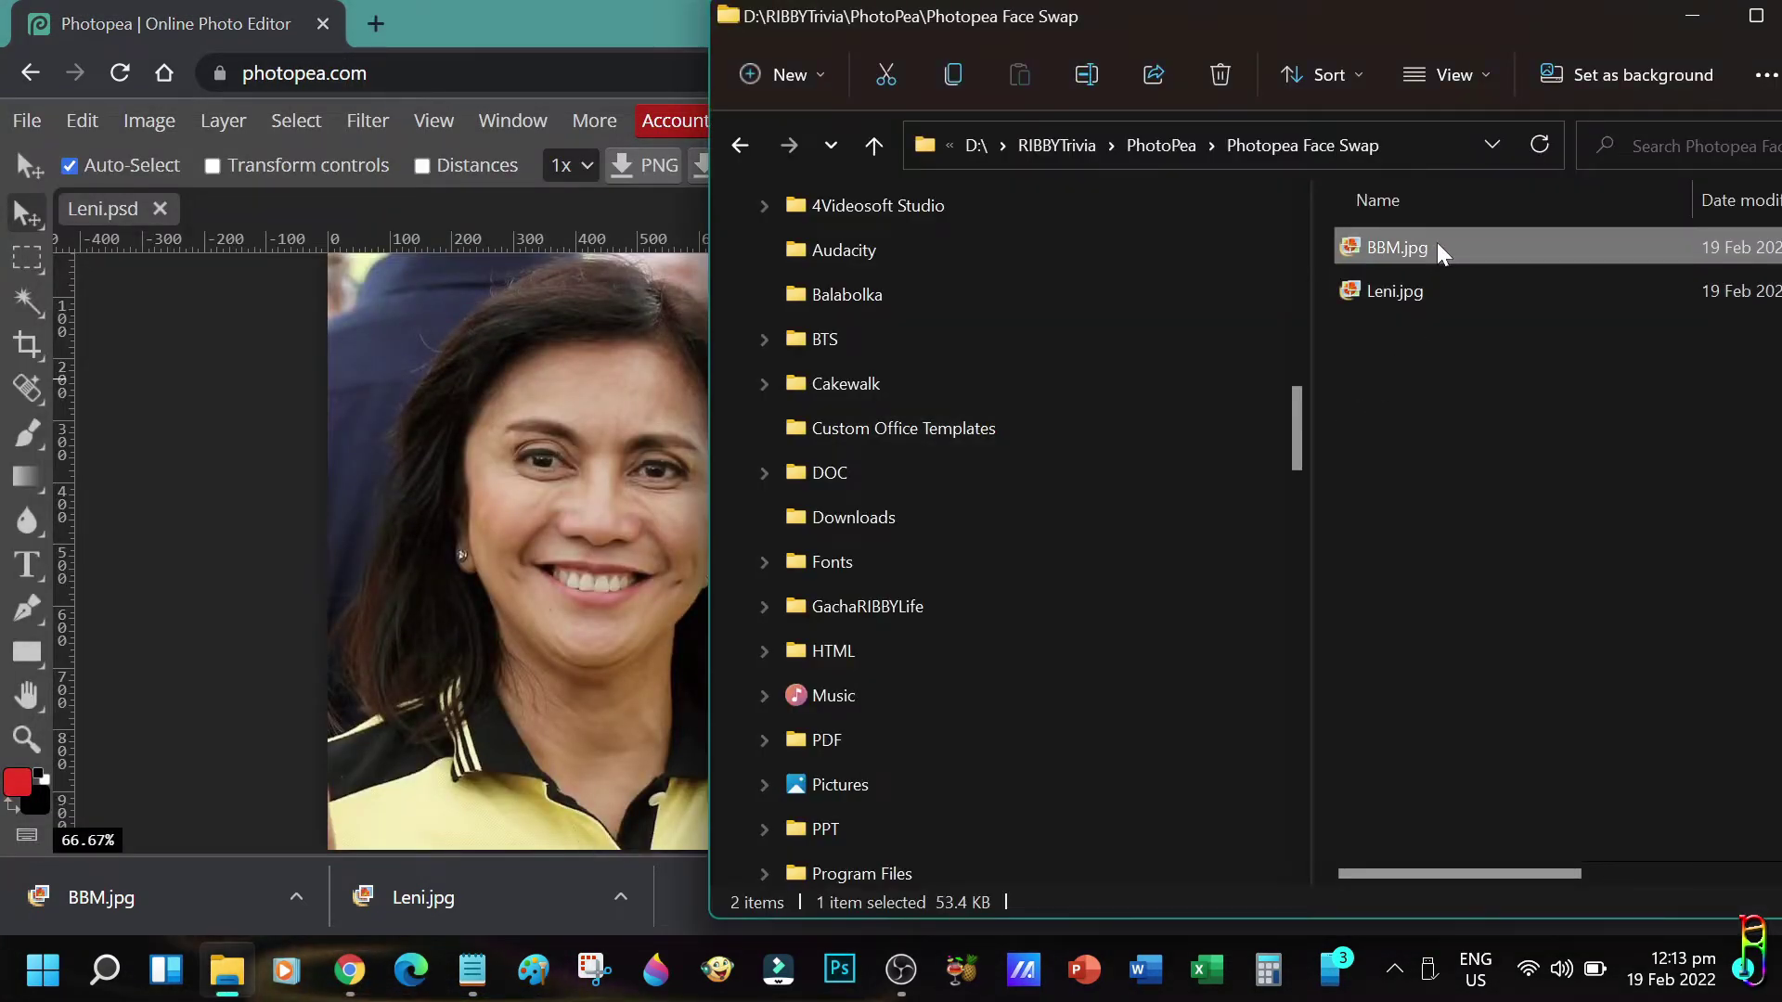
{"action": "left_click_drag", "start_coordinate": [1441, 253], "coordinate": [361, 222]}
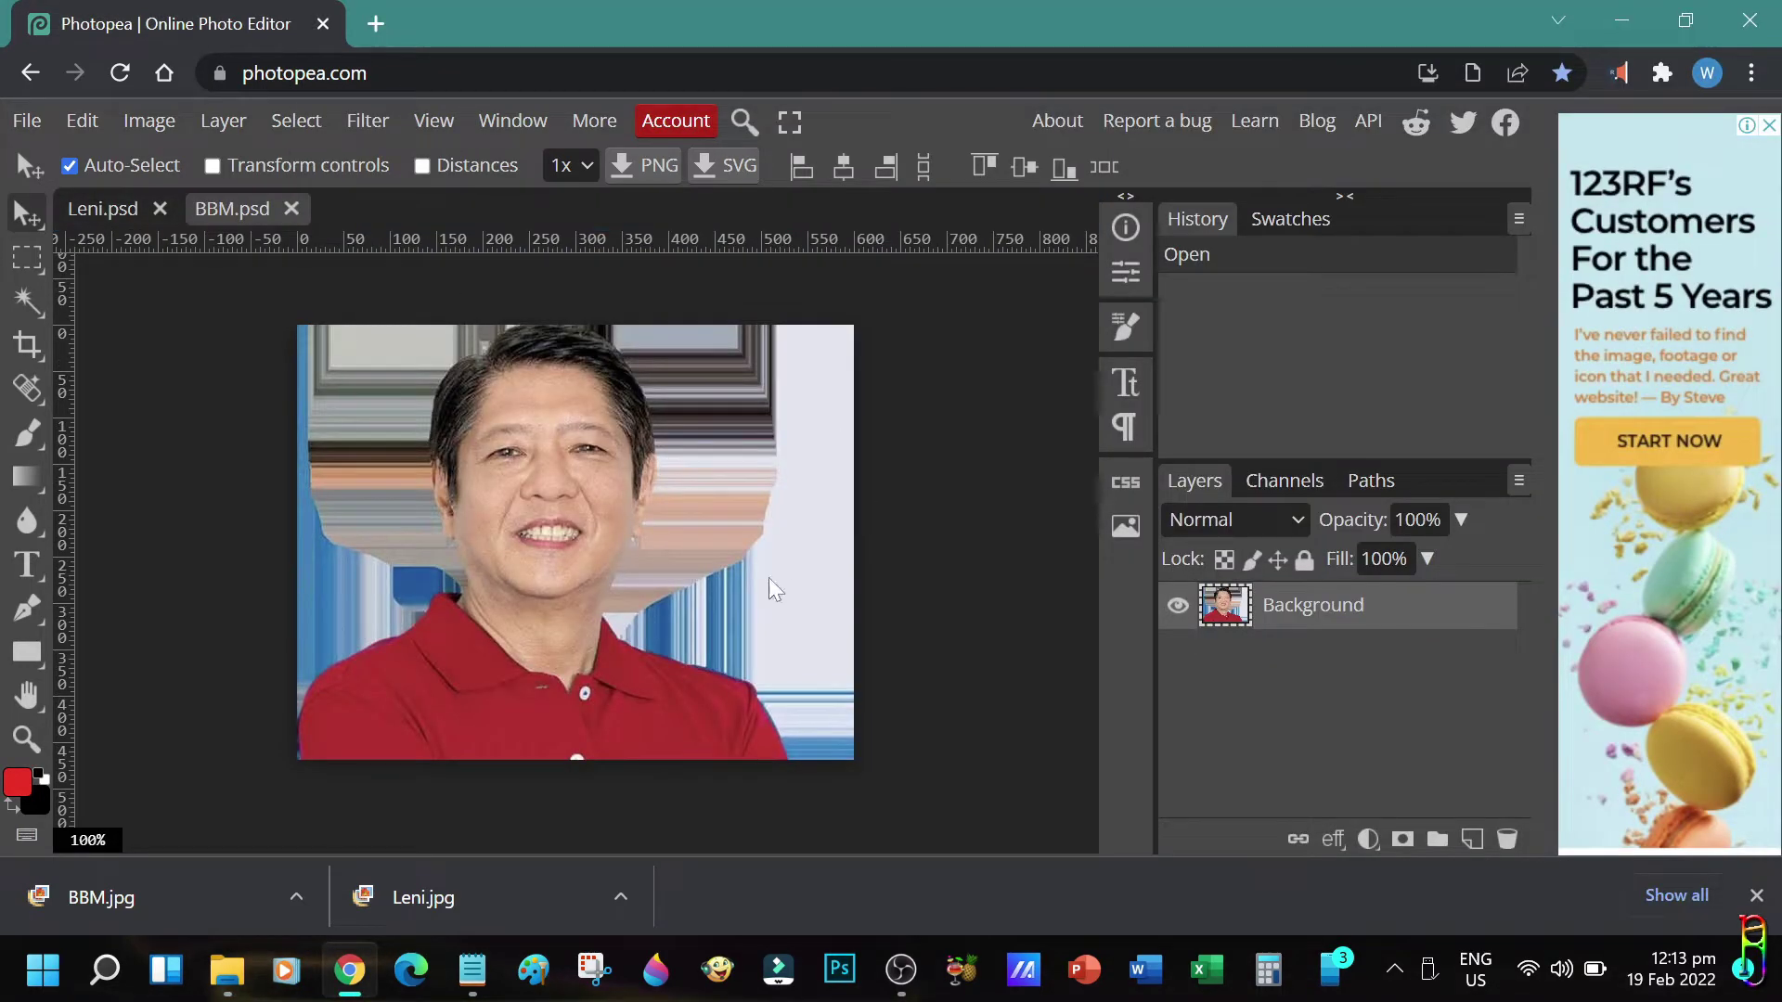
- Copy the whole BBM image and paste it into Leni.psd as a new layer
{"action": "left_click", "coordinate": [278, 121]}
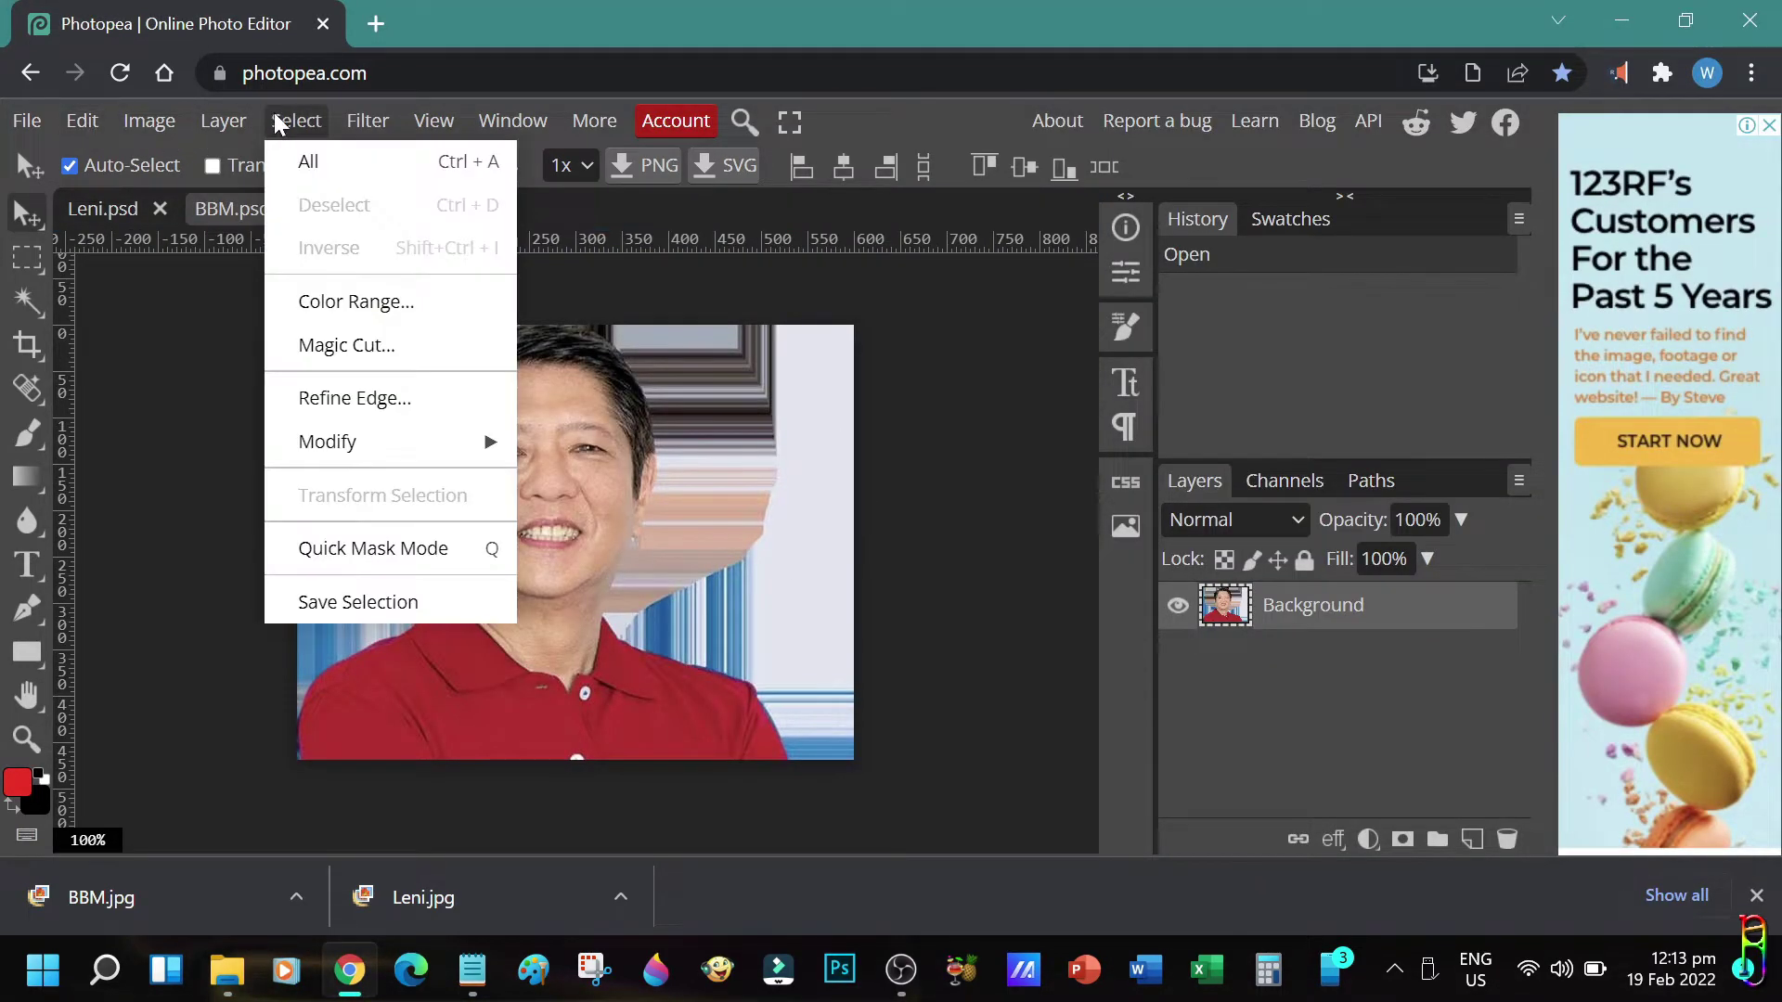
{"action": "left_click", "coordinate": [308, 161]}
{"action": "left_click", "coordinate": [97, 130]}
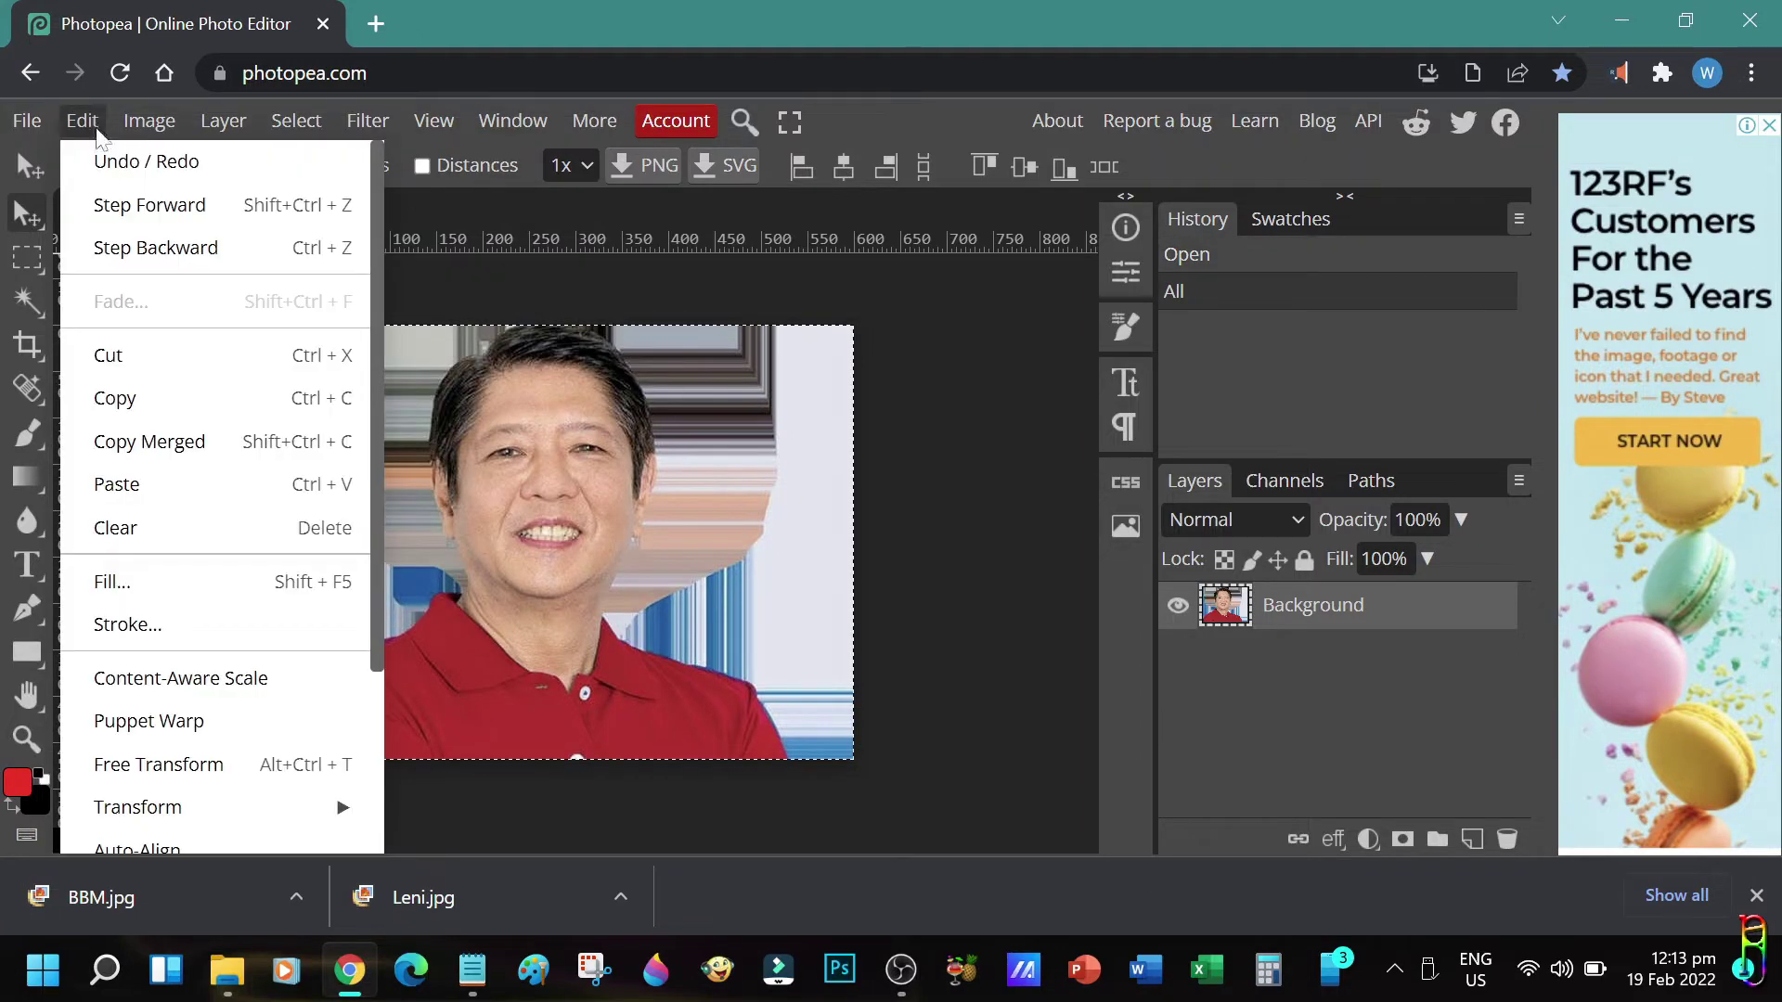
{"action": "left_click", "coordinate": [114, 398]}
{"action": "left_click", "coordinate": [102, 209]}
{"action": "left_click", "coordinate": [82, 120]}
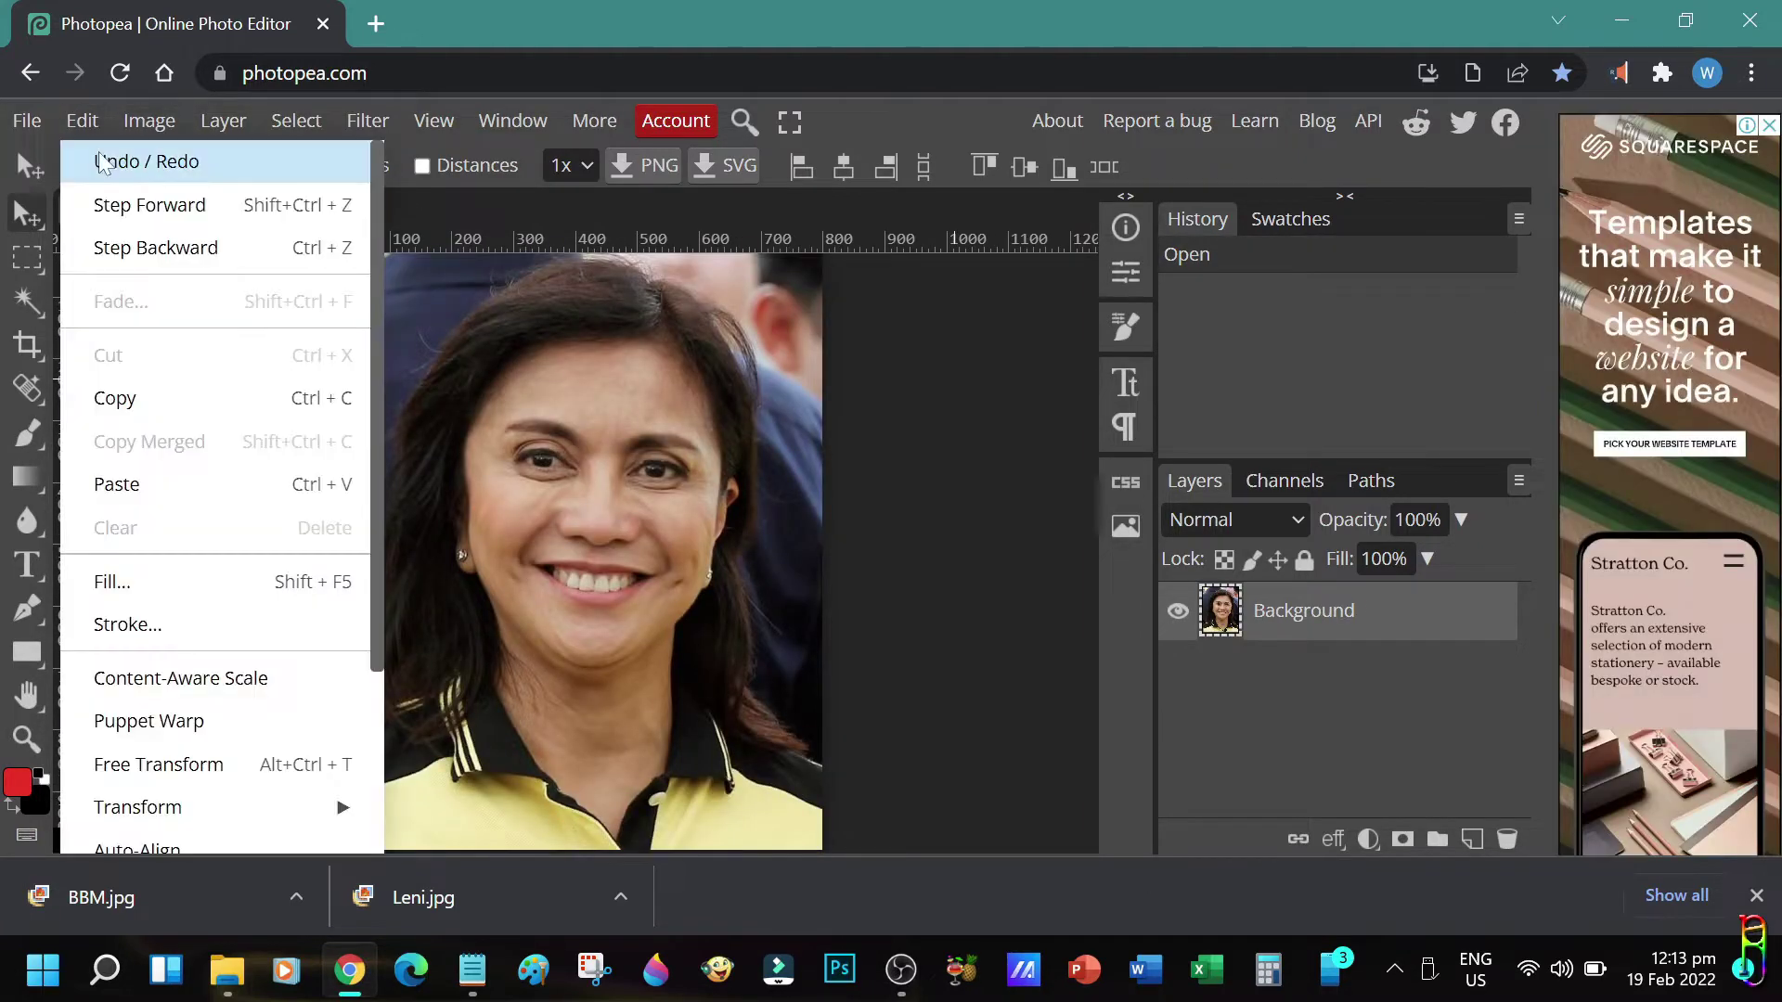
{"action": "left_click", "coordinate": [143, 487]}
- Set Layer 1's opacity to 63%
{"action": "left_click", "coordinate": [1461, 521]}
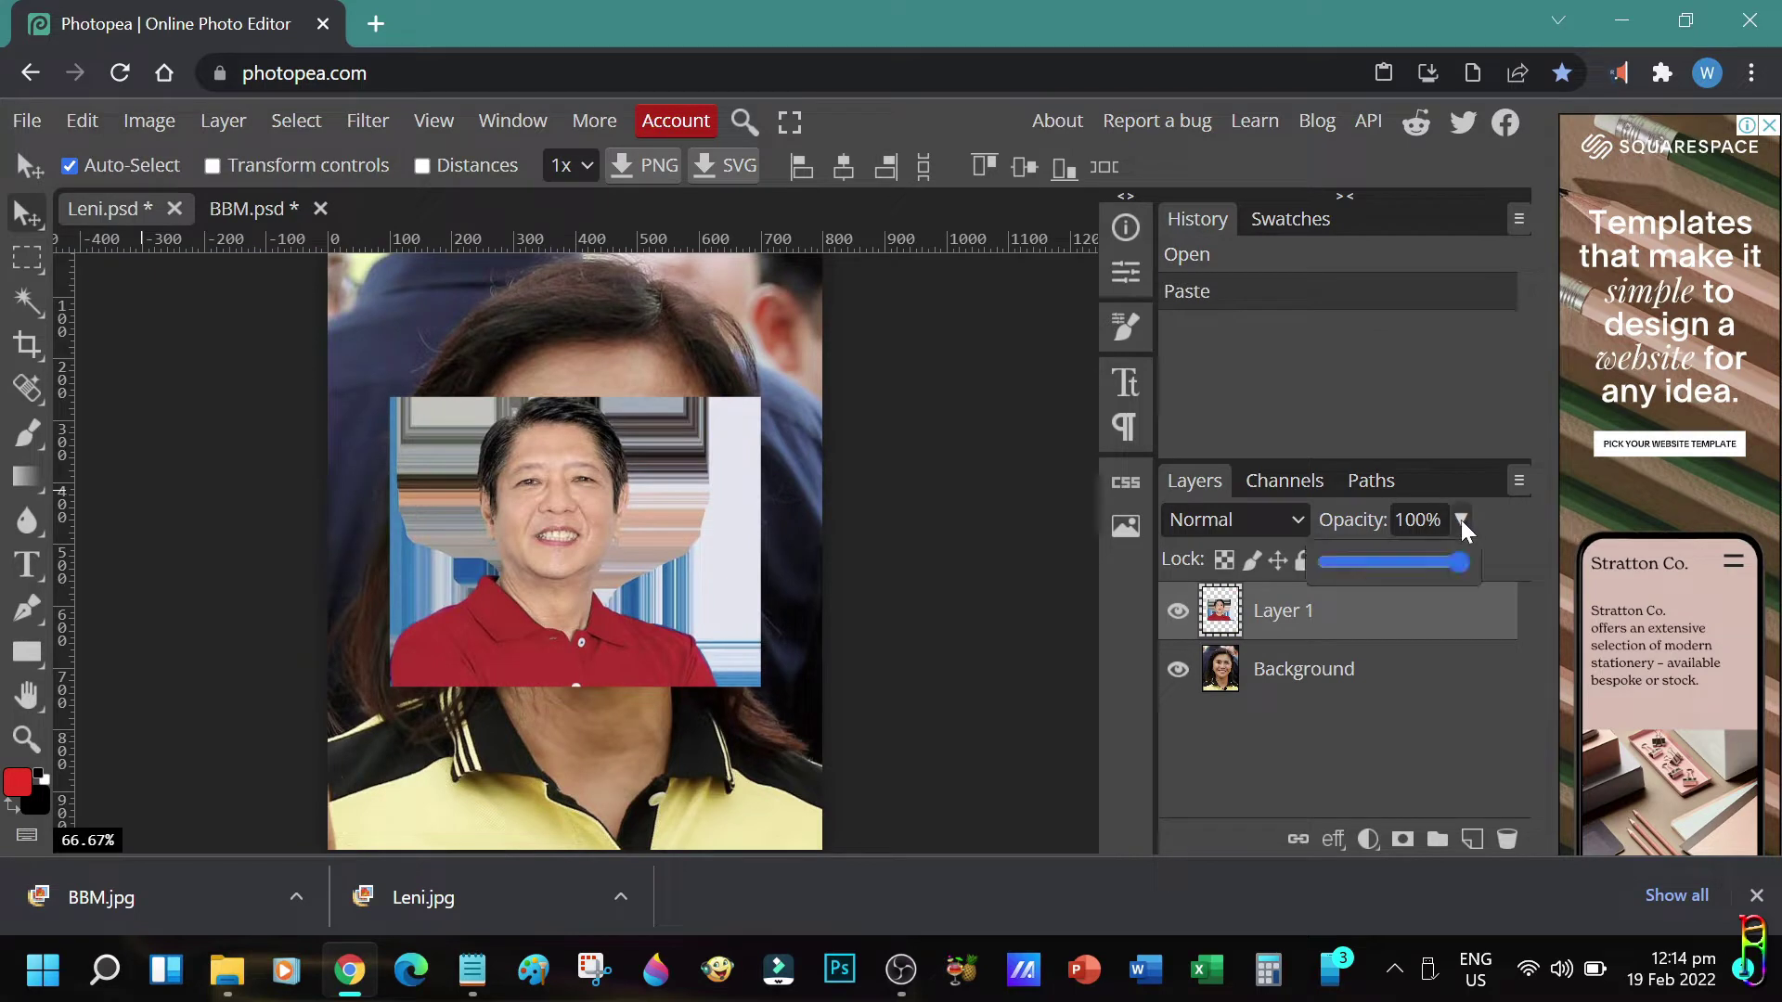
{"action": "left_click_drag", "start_coordinate": [1461, 568], "coordinate": [1412, 574]}
{"action": "left_click", "coordinate": [286, 398]}
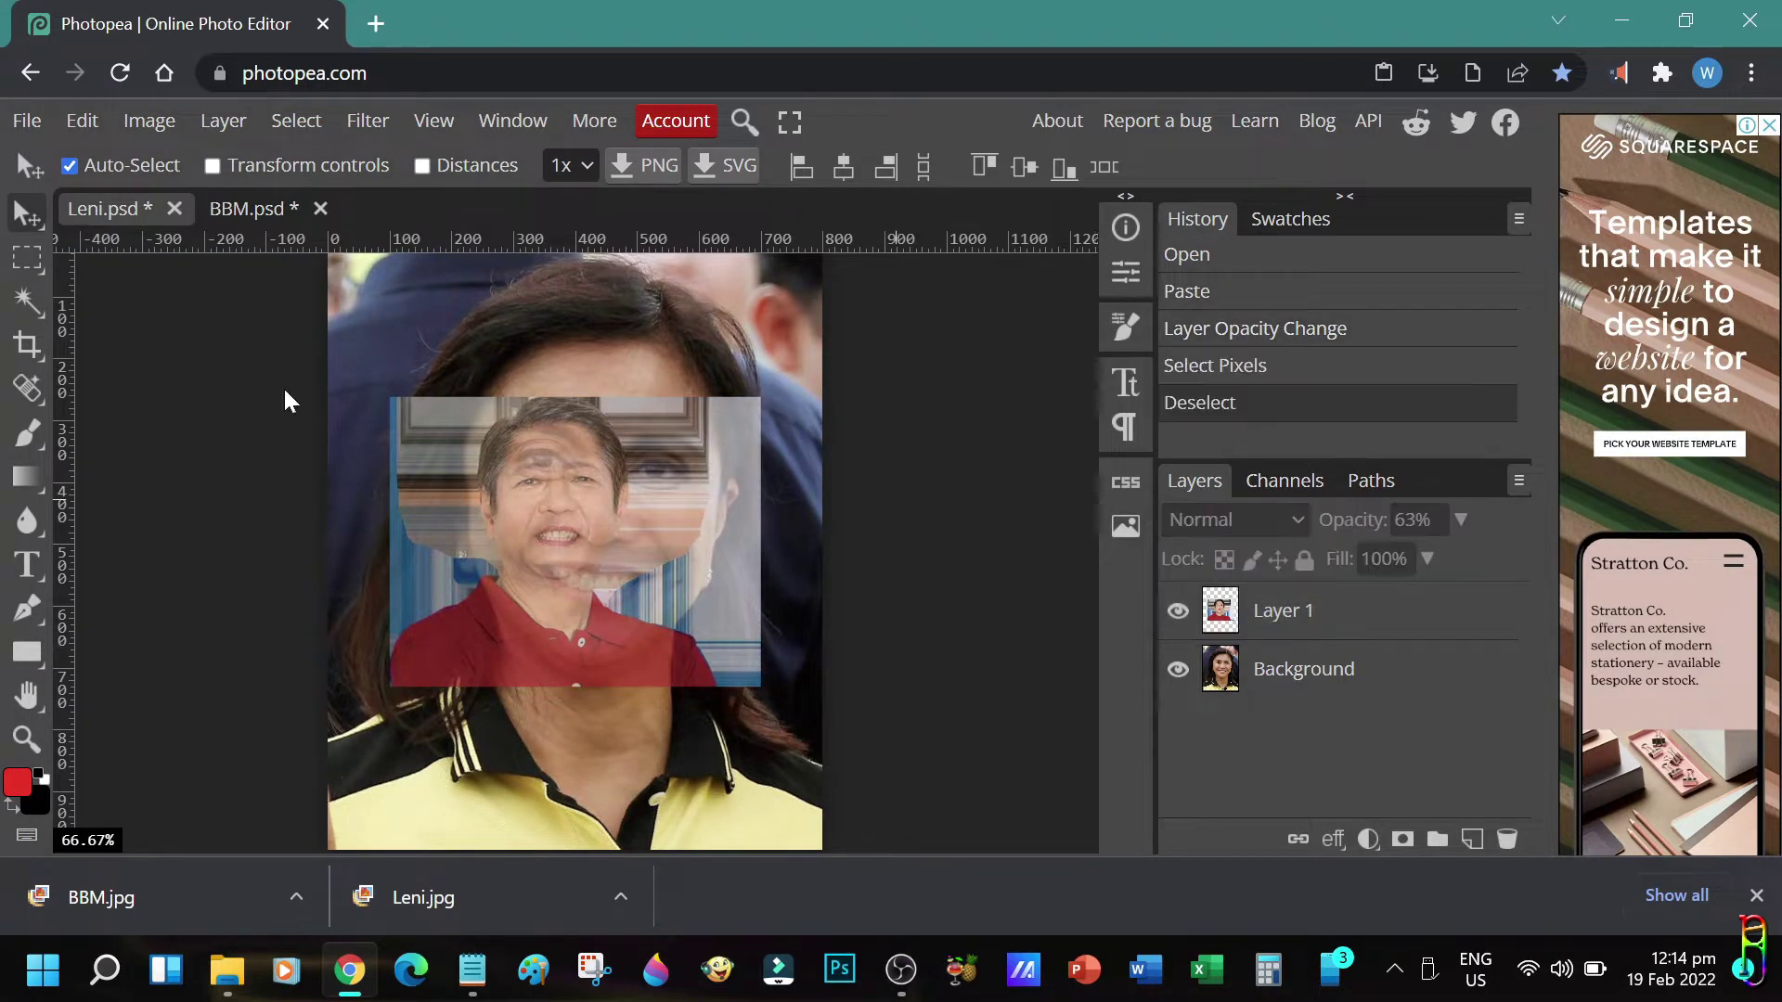
{"action": "left_click", "coordinate": [96, 126]}
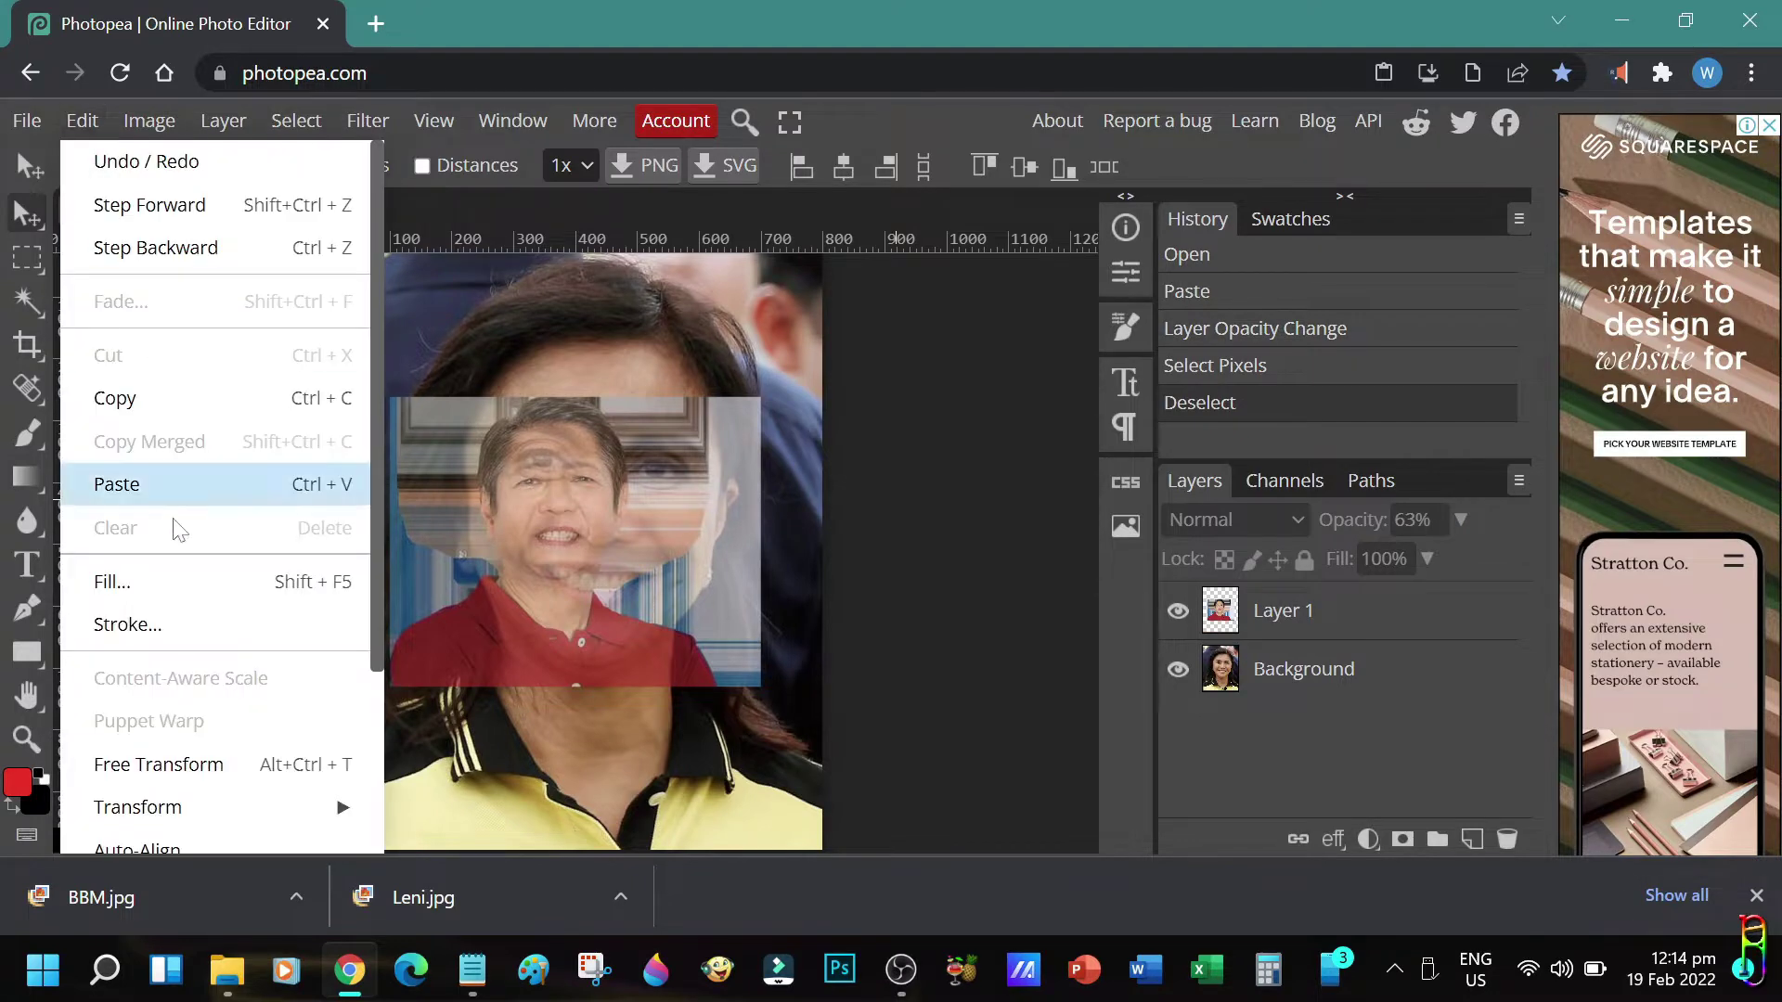
- Free-transform BBM's layer, enlarging it to about 184% and moving it over Leni's face
{"action": "left_click", "coordinate": [197, 763]}
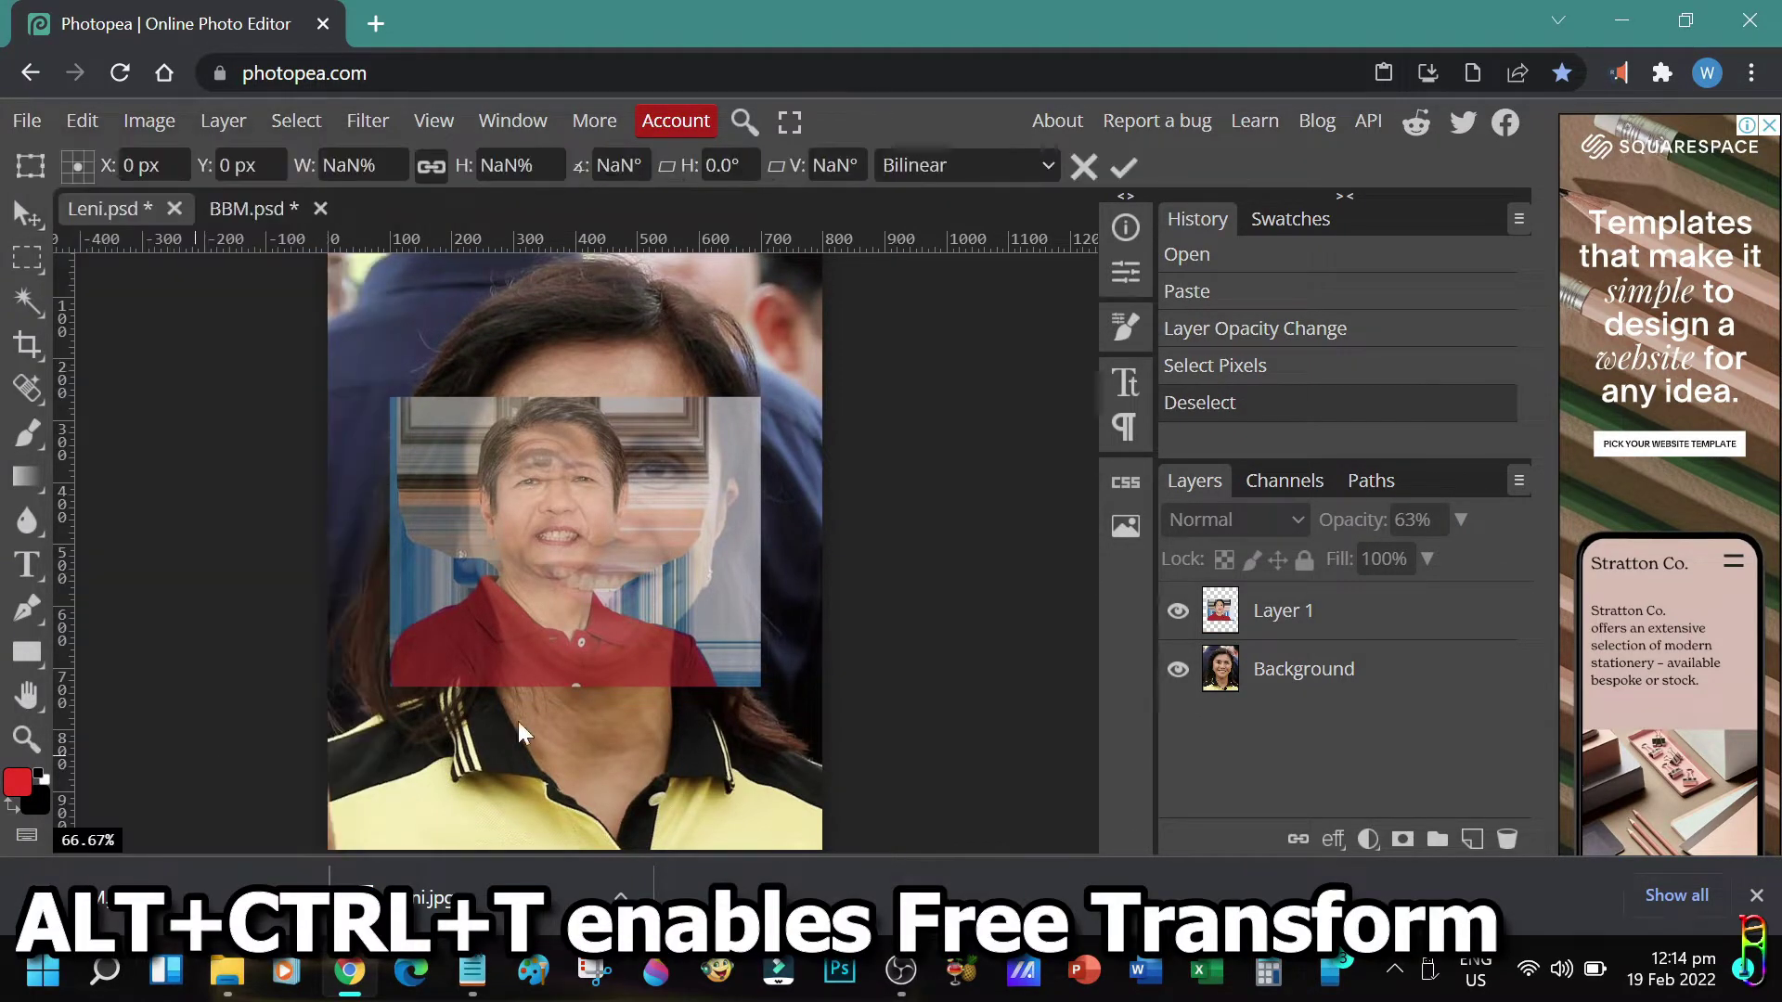
{"action": "left_click", "coordinate": [1334, 628]}
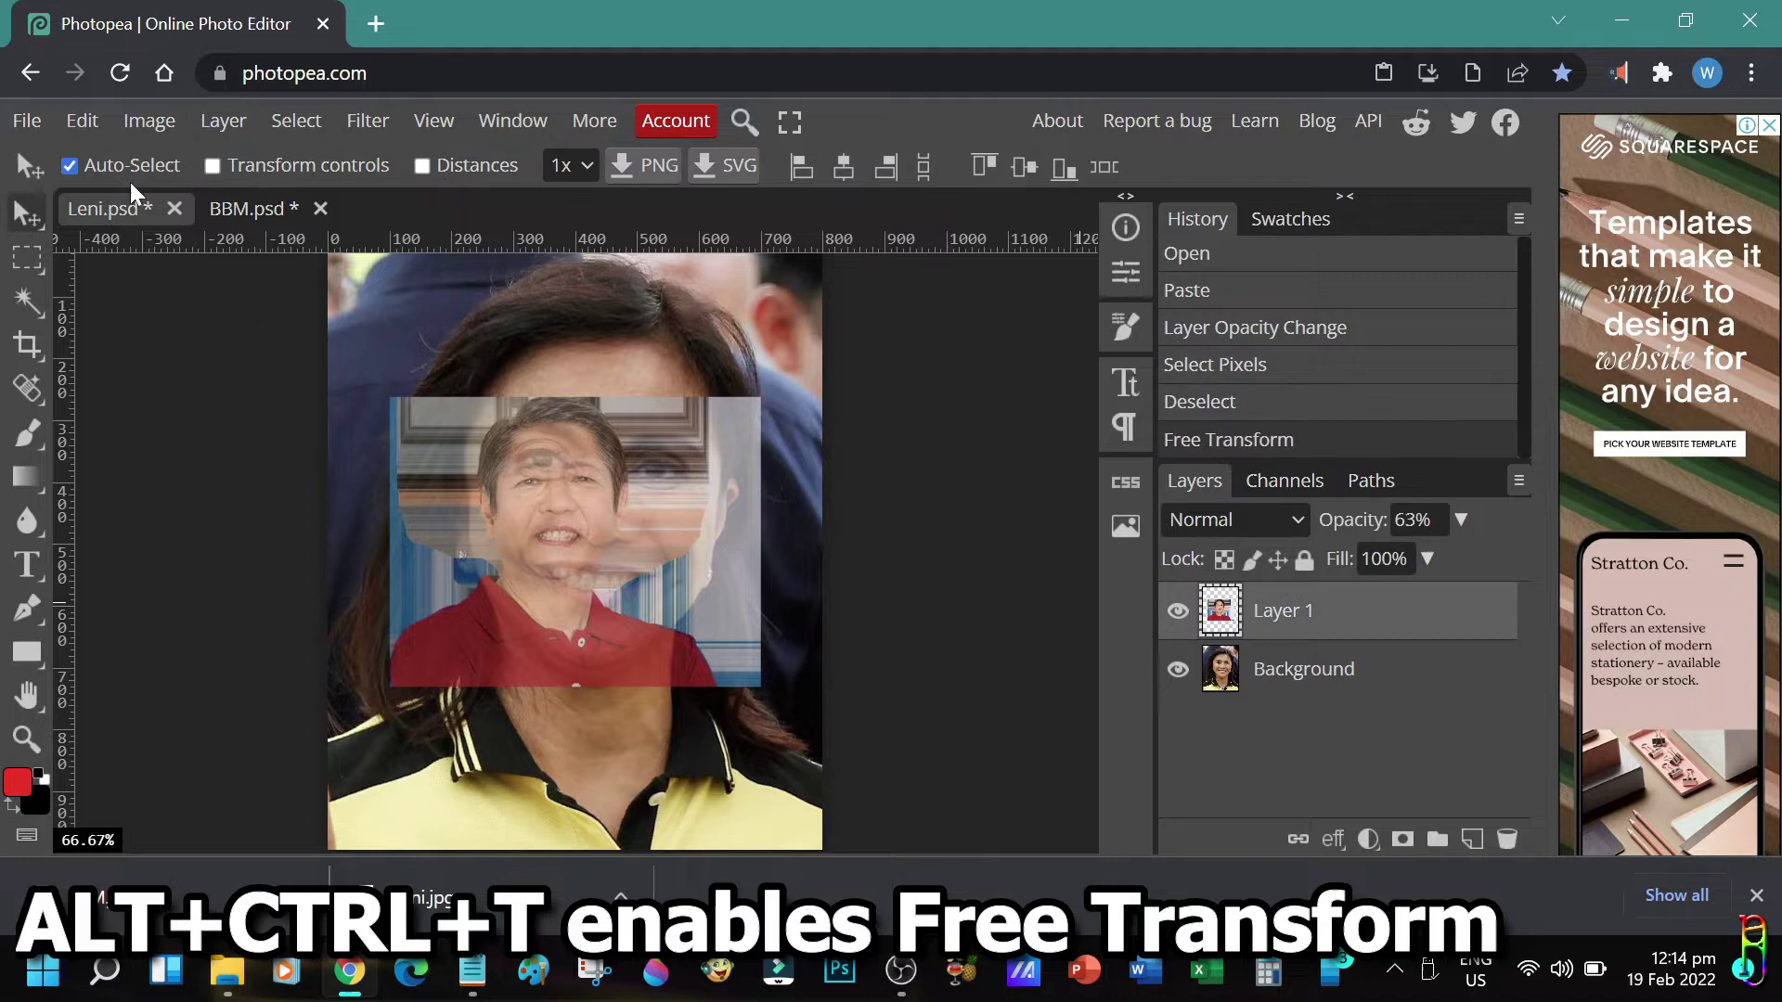
{"action": "left_click", "coordinate": [83, 122]}
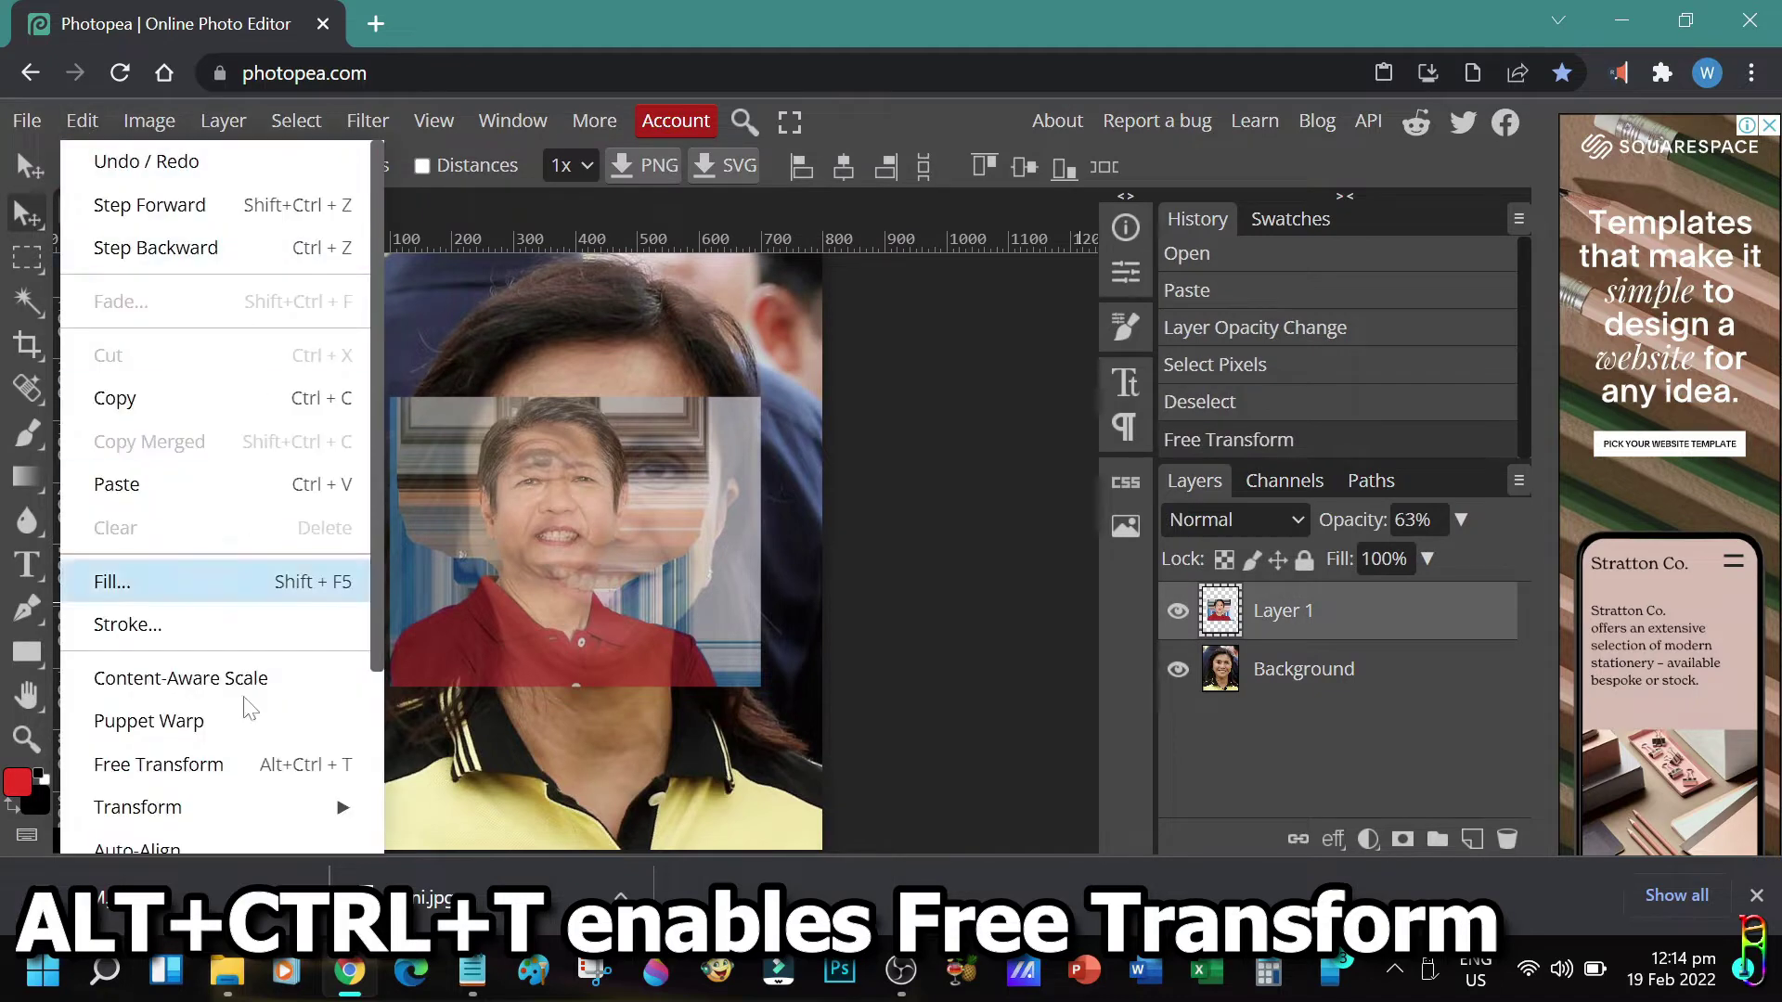
{"action": "left_click", "coordinate": [200, 770]}
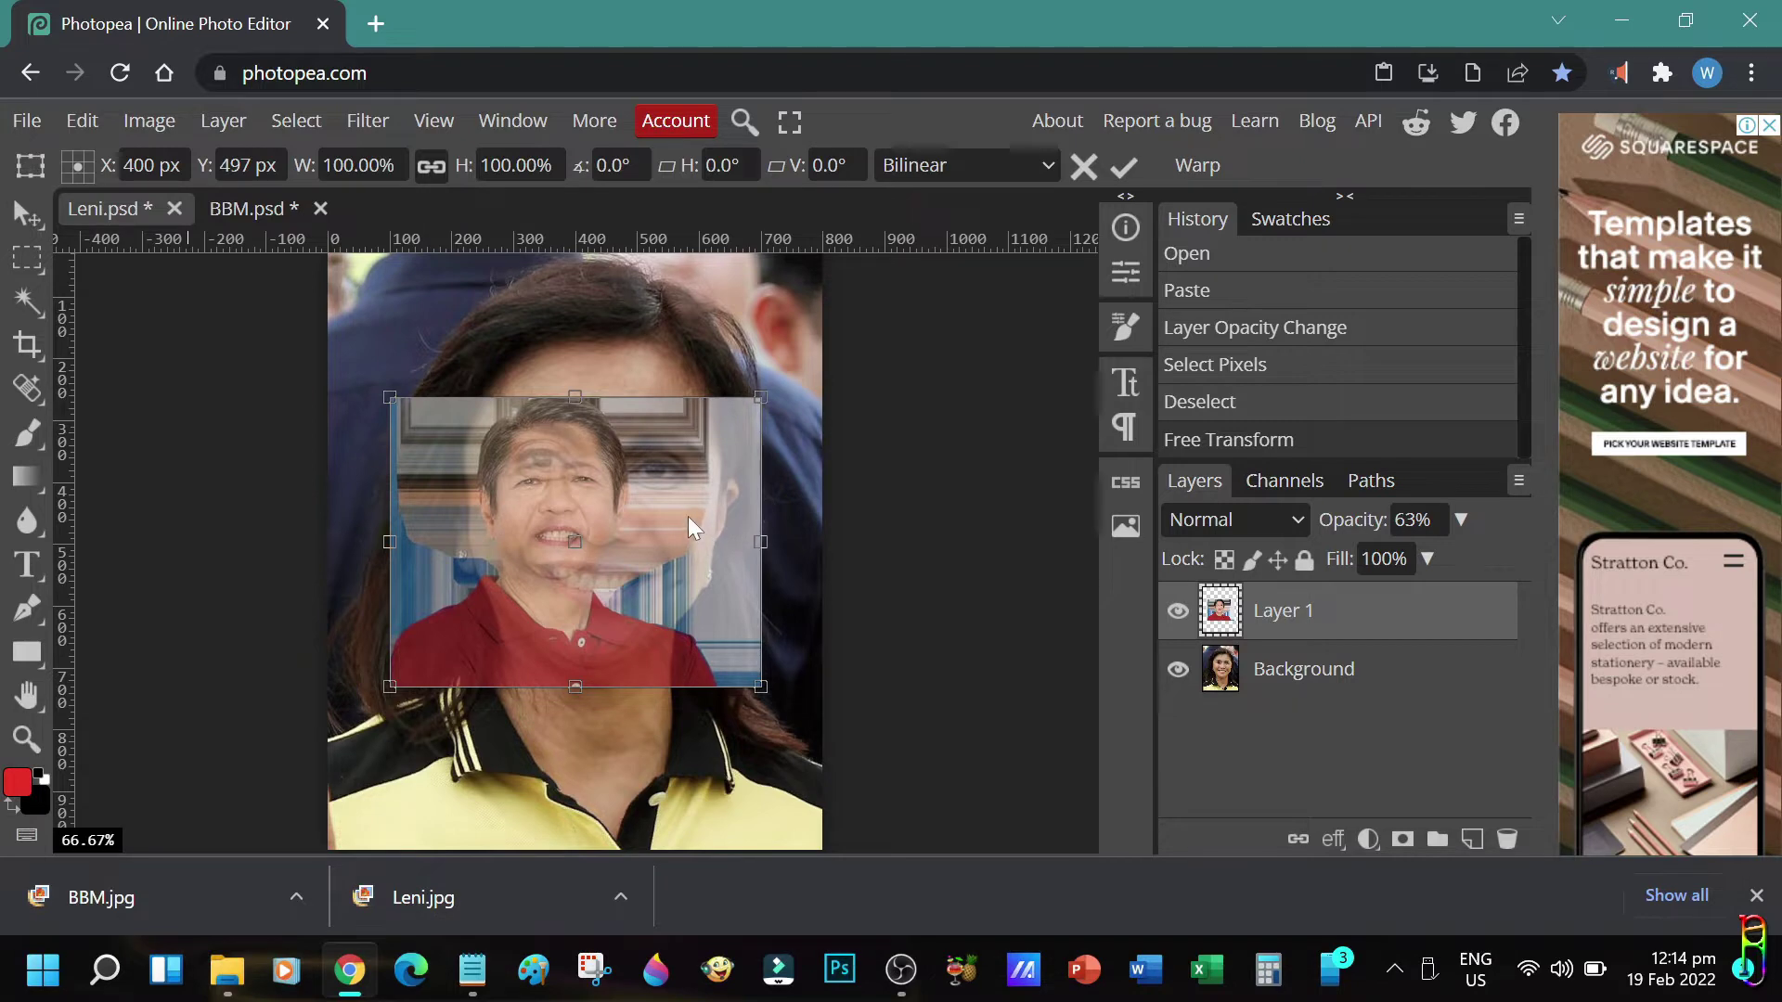
{"action": "left_click_drag", "start_coordinate": [759, 682], "coordinate": [764, 600]}
{"action": "left_click_drag", "start_coordinate": [861, 713], "coordinate": [958, 795]}
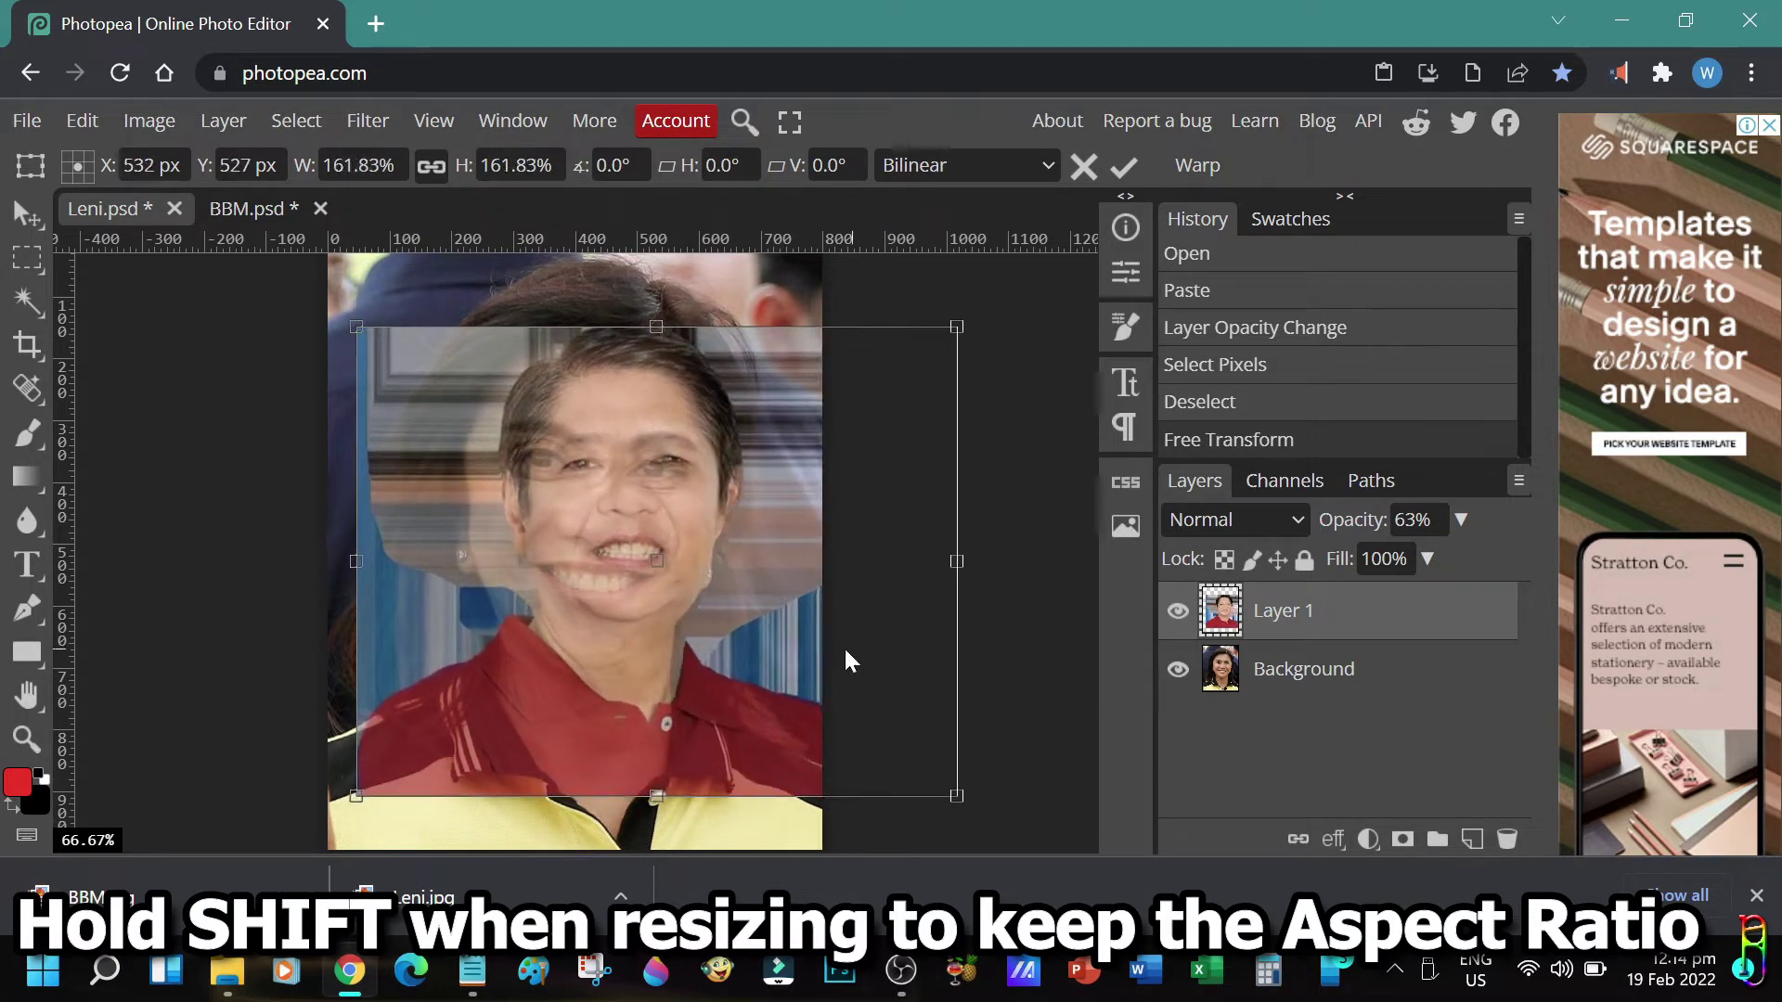
{"action": "left_click_drag", "start_coordinate": [872, 673], "coordinate": [813, 656]}
{"action": "left_click_drag", "start_coordinate": [892, 768], "coordinate": [1019, 906]}
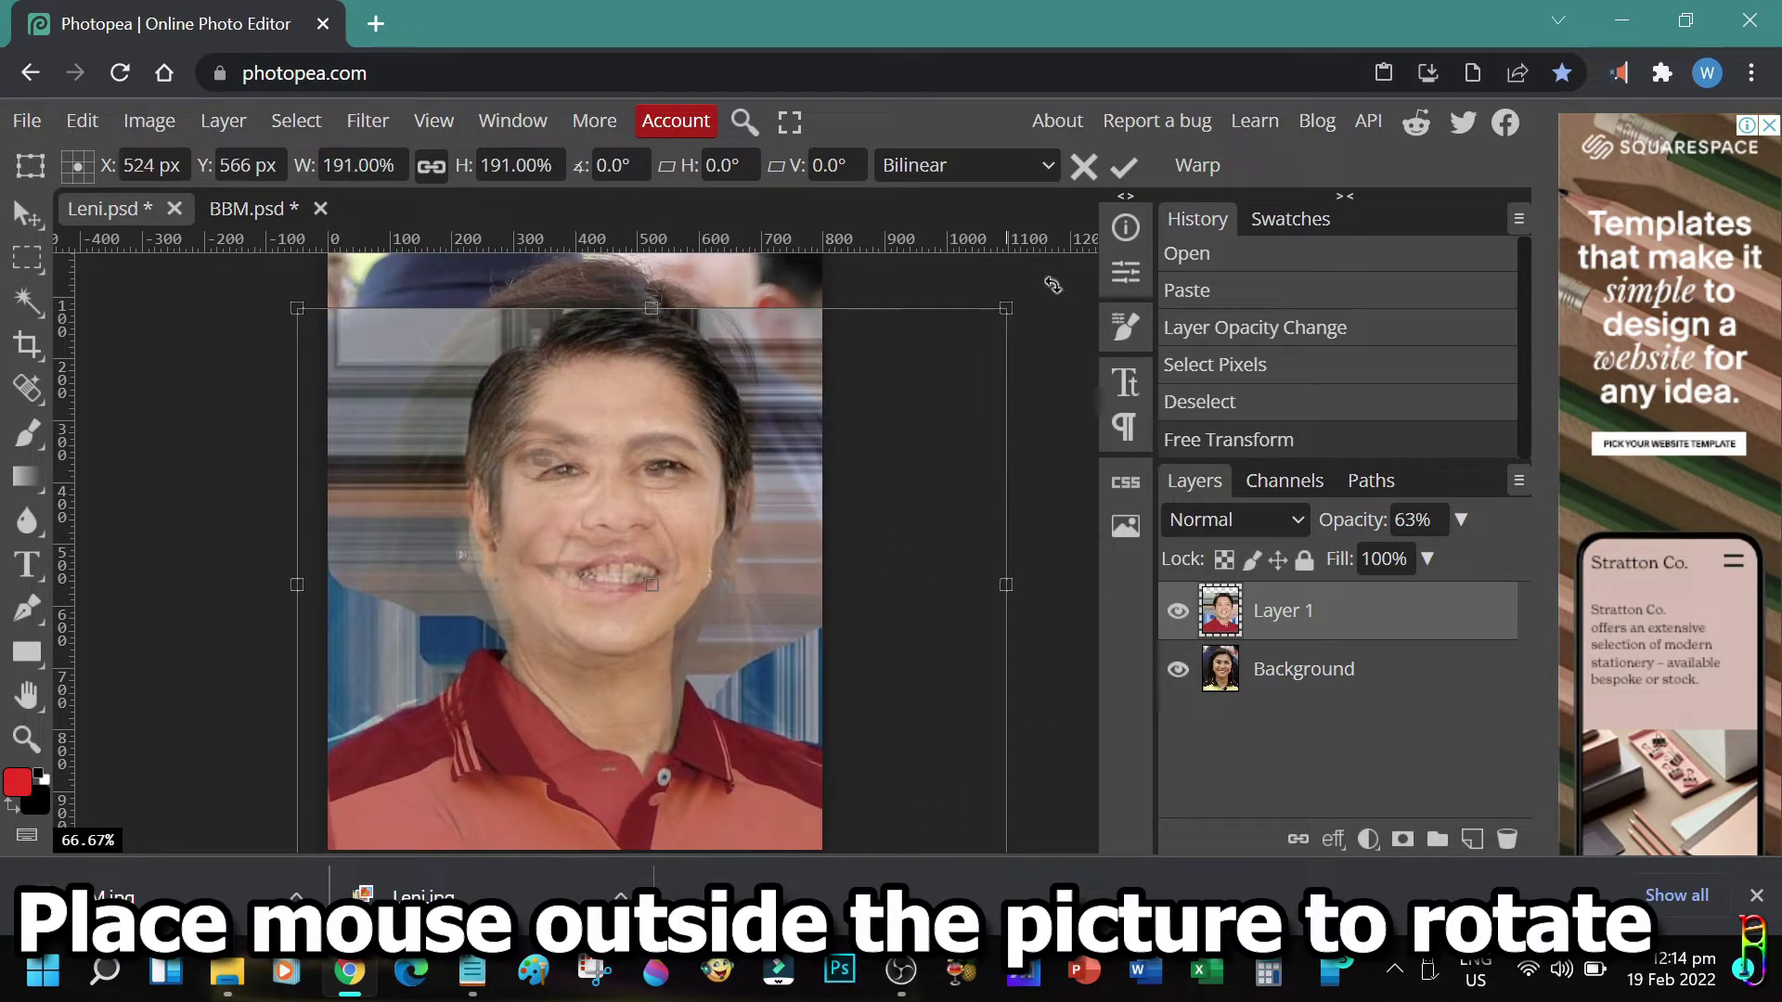
- Rotate the layer to about 5.9°, nudge it into alignment, apply, and lower opacity to 30%
{"action": "left_click_drag", "start_coordinate": [1041, 281], "coordinate": [1061, 303]}
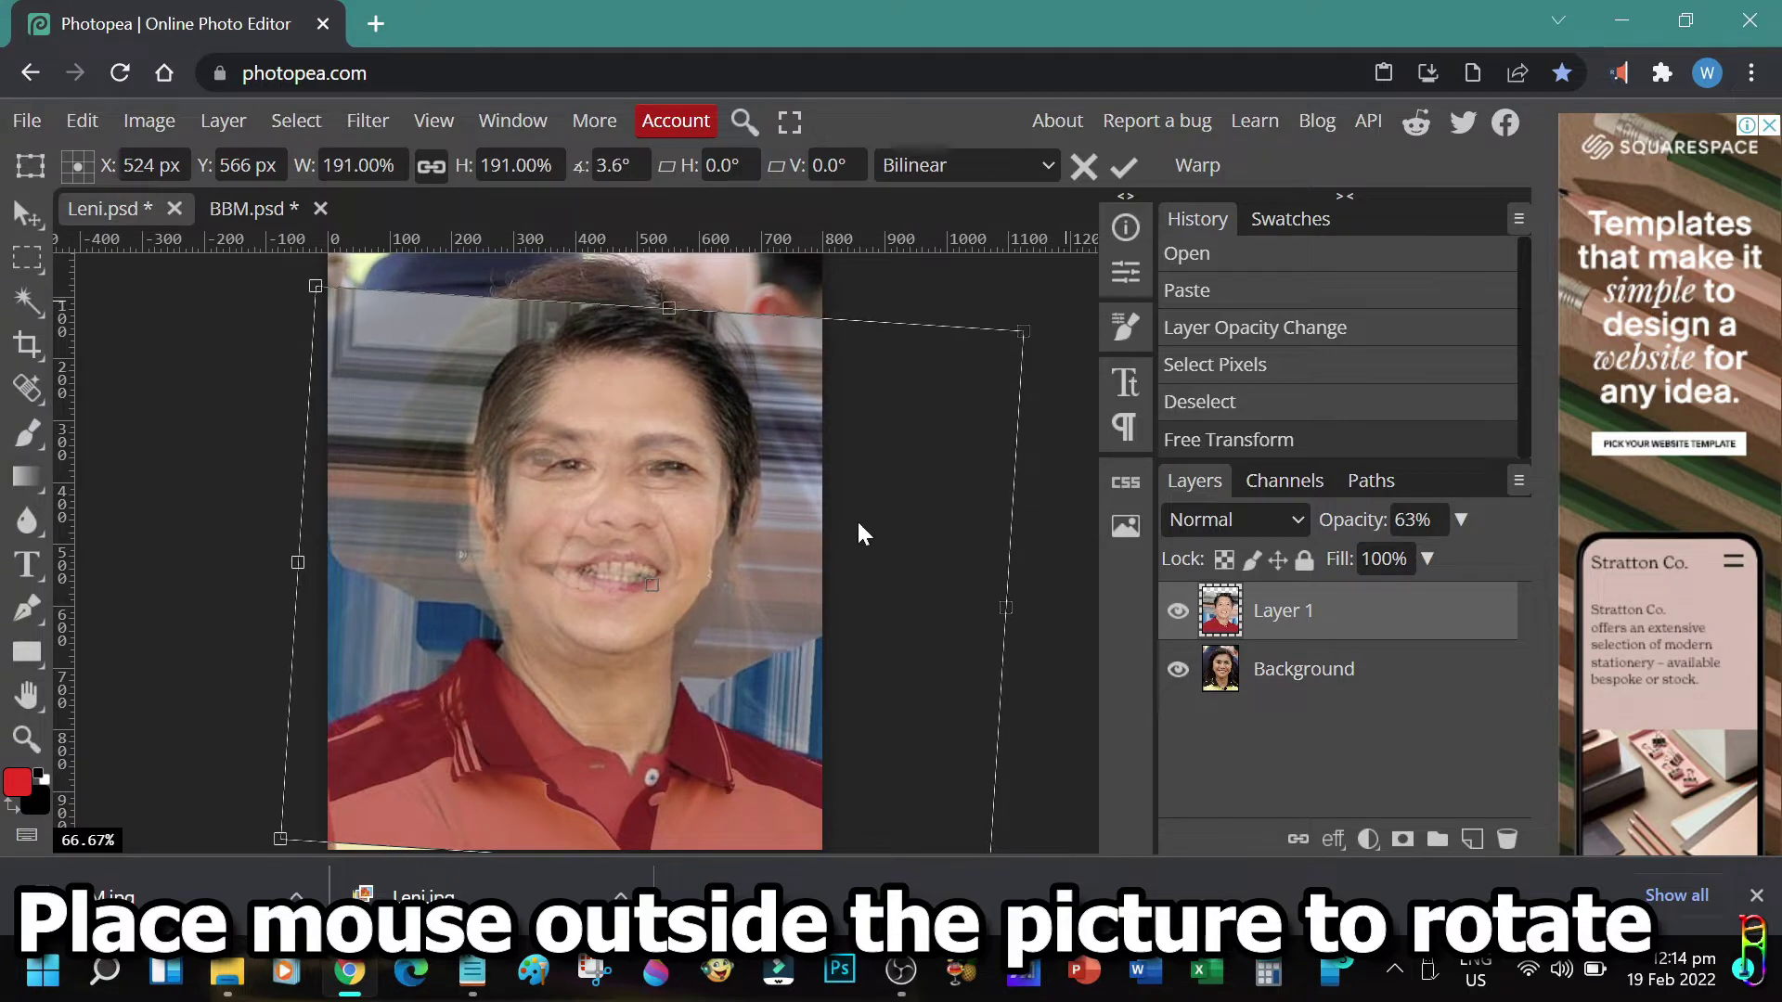
{"action": "left_click_drag", "start_coordinate": [863, 531], "coordinate": [840, 531]}
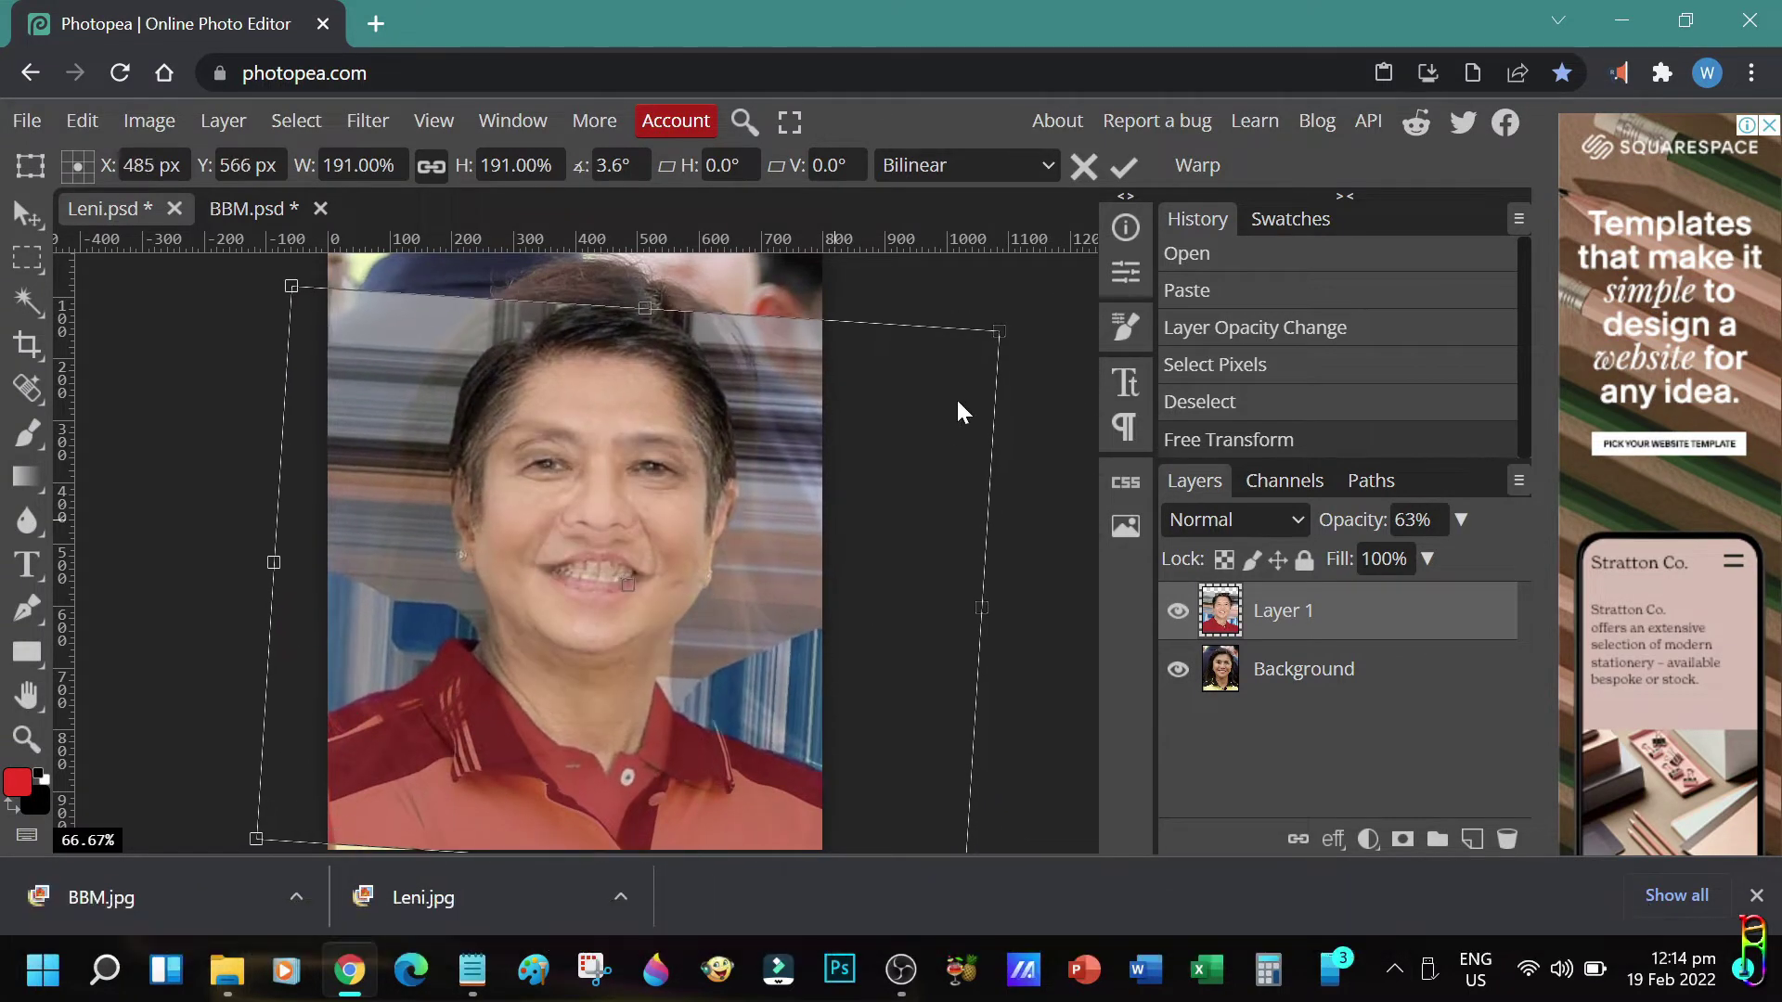
{"action": "mouse_move", "coordinate": [1002, 328]}
{"action": "left_mouse_down"}
{"action": "mouse_move", "coordinate": [1021, 318]}
{"action": "mouse_move", "coordinate": [1013, 350]}
{"action": "left_mouse_up"}
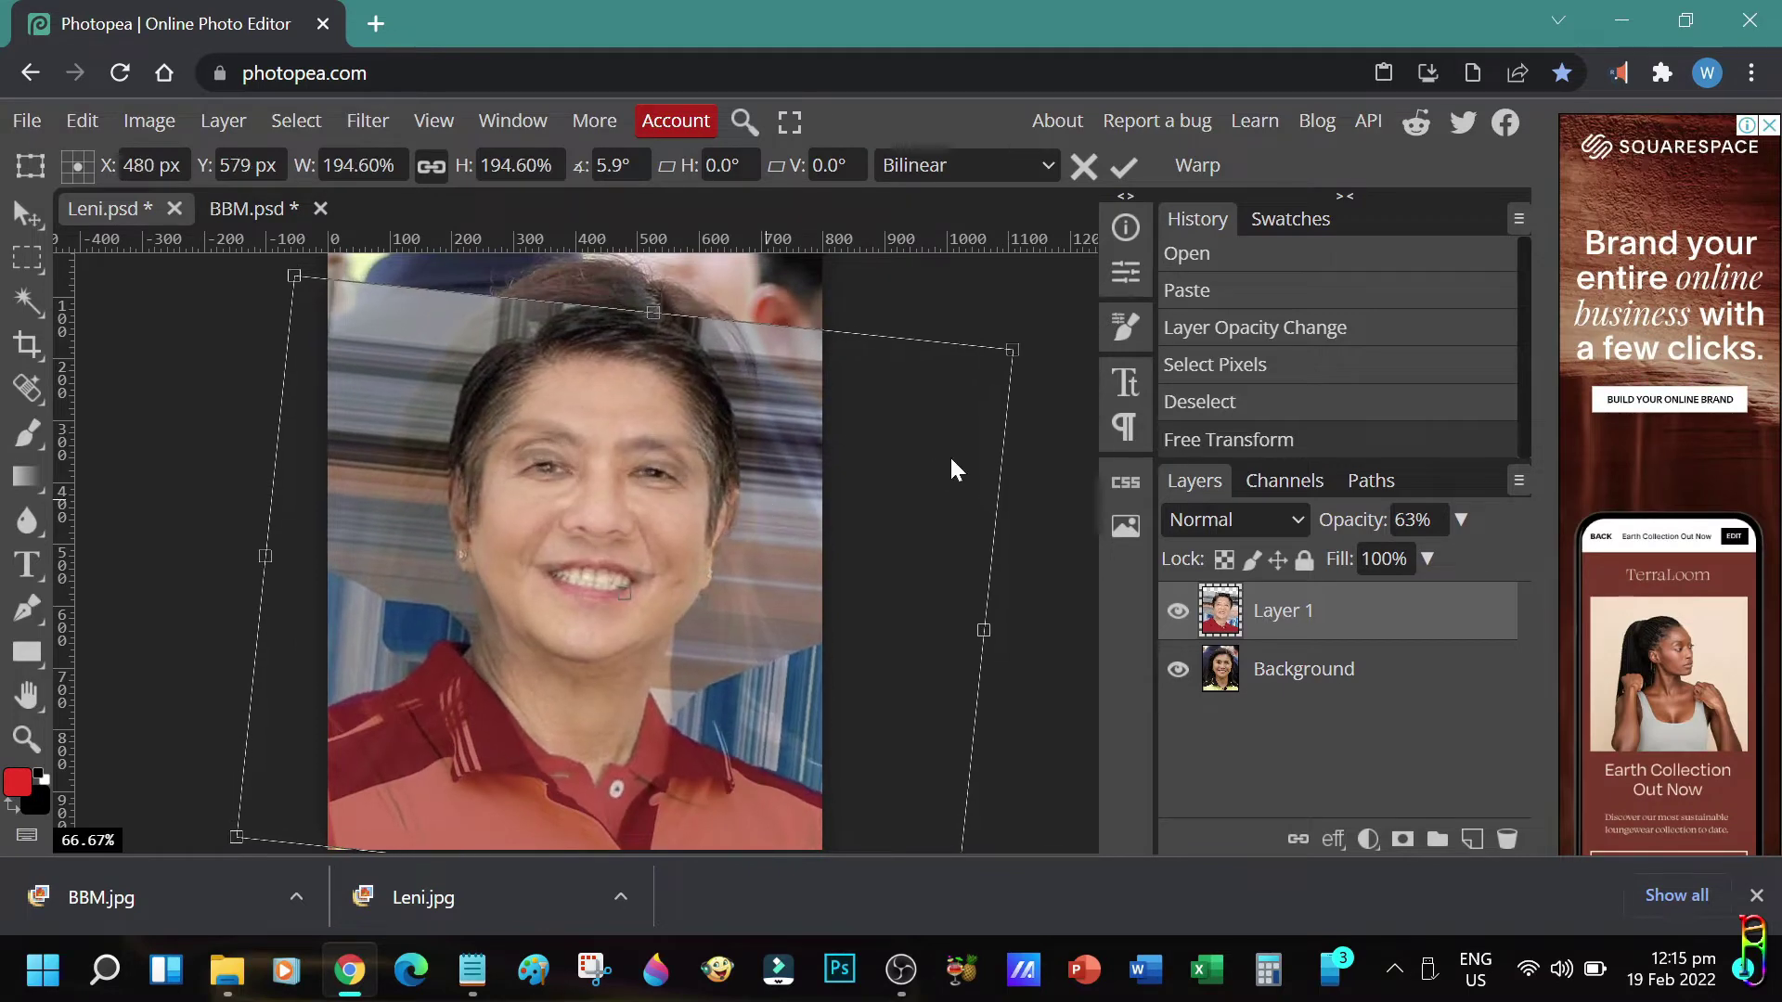
{"action": "left_click", "coordinate": [1461, 520]}
{"action": "left_click_drag", "start_coordinate": [1413, 563], "coordinate": [1364, 563]}
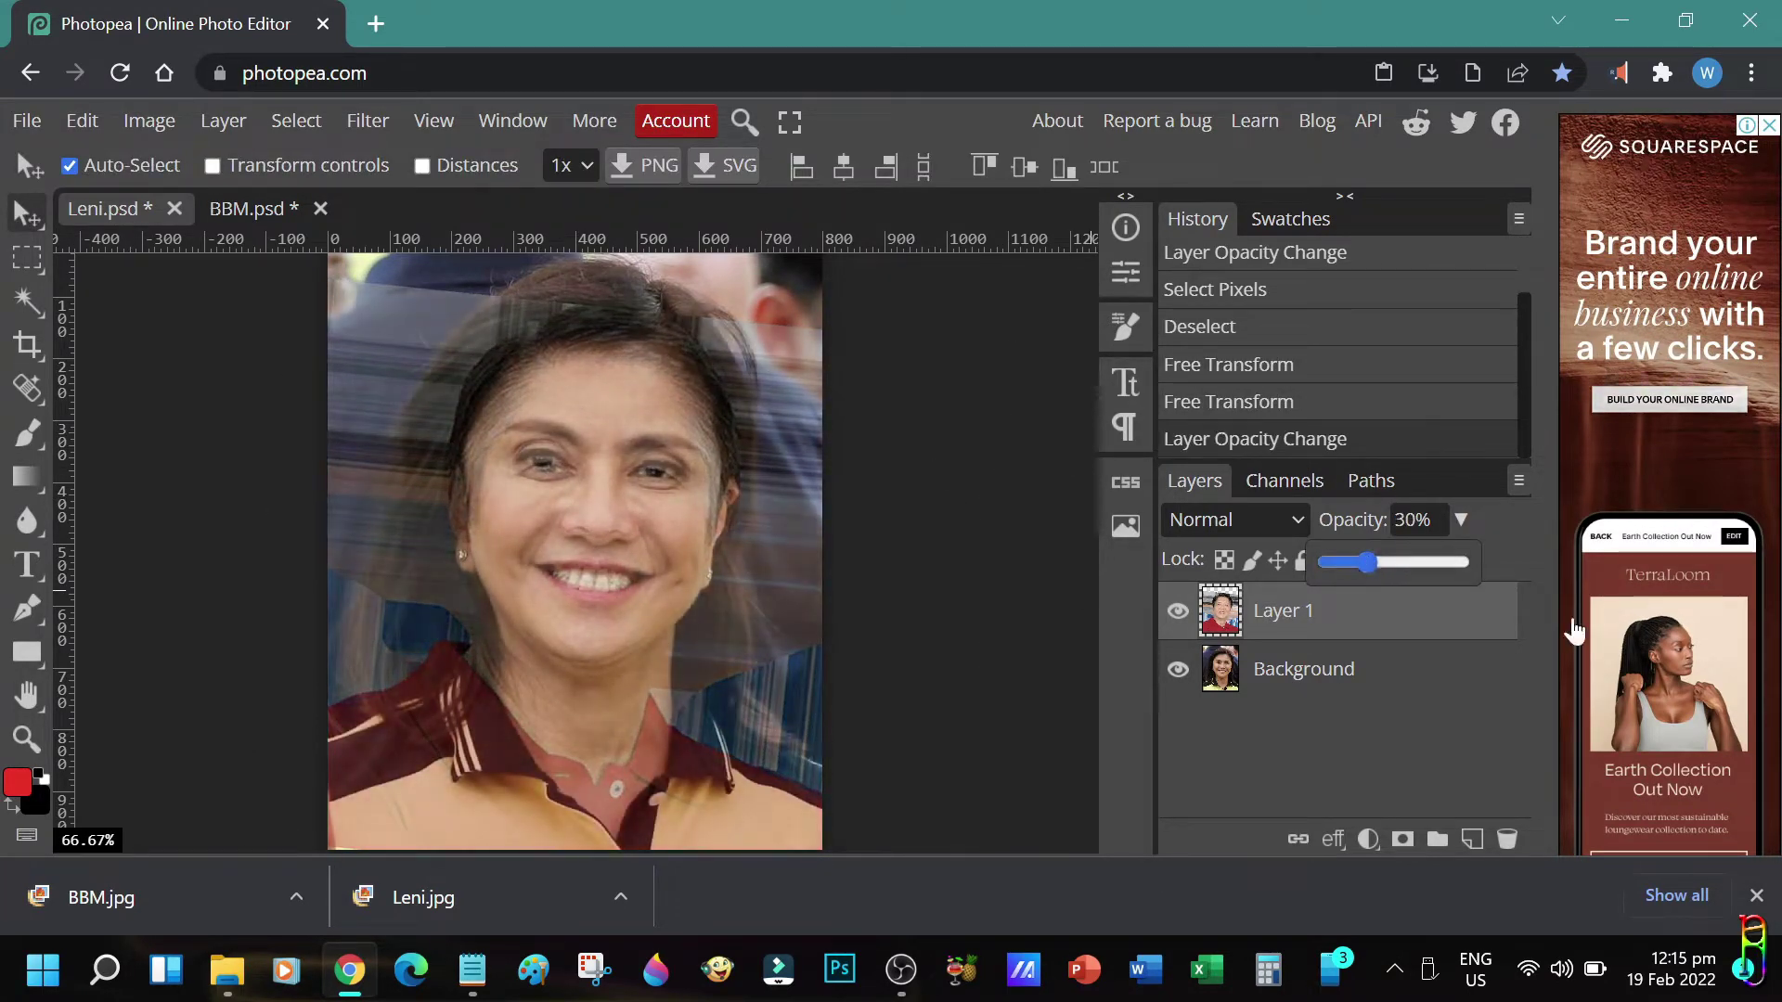
- Switch to the Lasso tool and set Layer 1's opacity to 40%
{"action": "right_click", "coordinate": [28, 260]}
{"action": "left_click", "coordinate": [149, 346]}
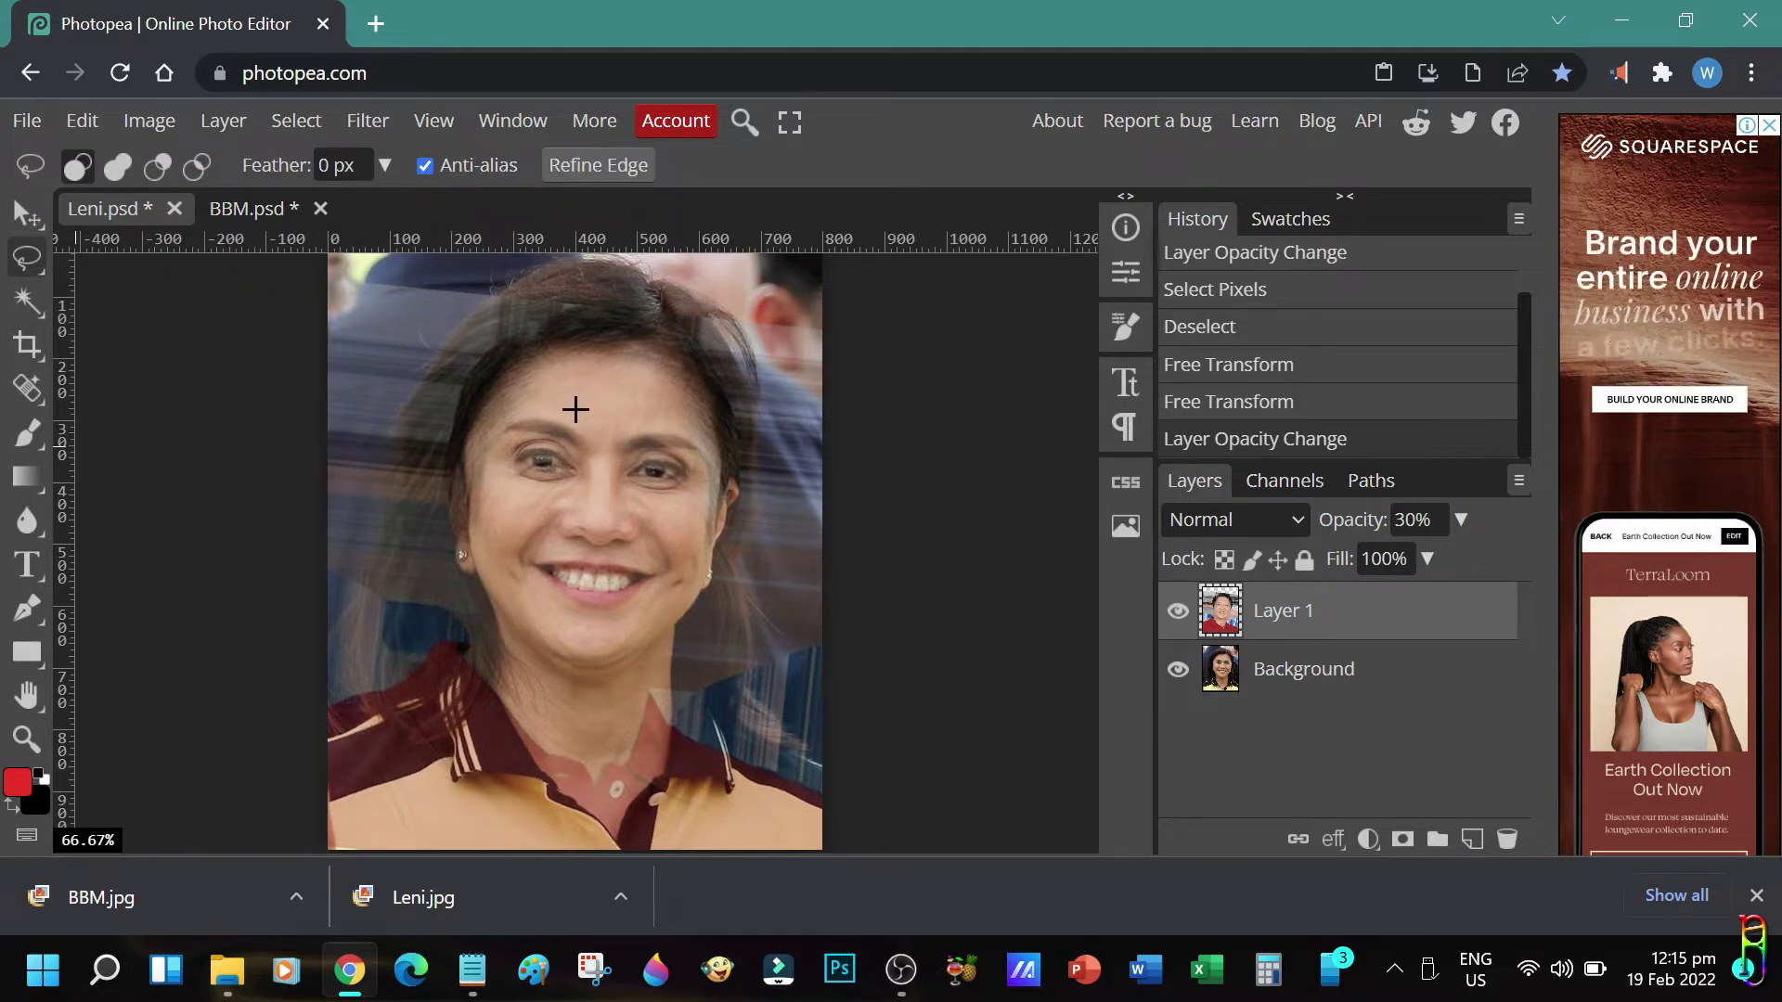
{"action": "left_click", "coordinate": [1462, 520]}
{"action": "mouse_move", "coordinate": [1365, 563]}
{"action": "left_mouse_down"}
{"action": "mouse_move", "coordinate": [1425, 563]}
{"action": "mouse_move", "coordinate": [1379, 563]}
{"action": "left_mouse_up"}
- Enlarge Layer 1 to about 103% with Free Transform, then set its opacity to 31%
{"action": "left_click", "coordinate": [81, 120]}
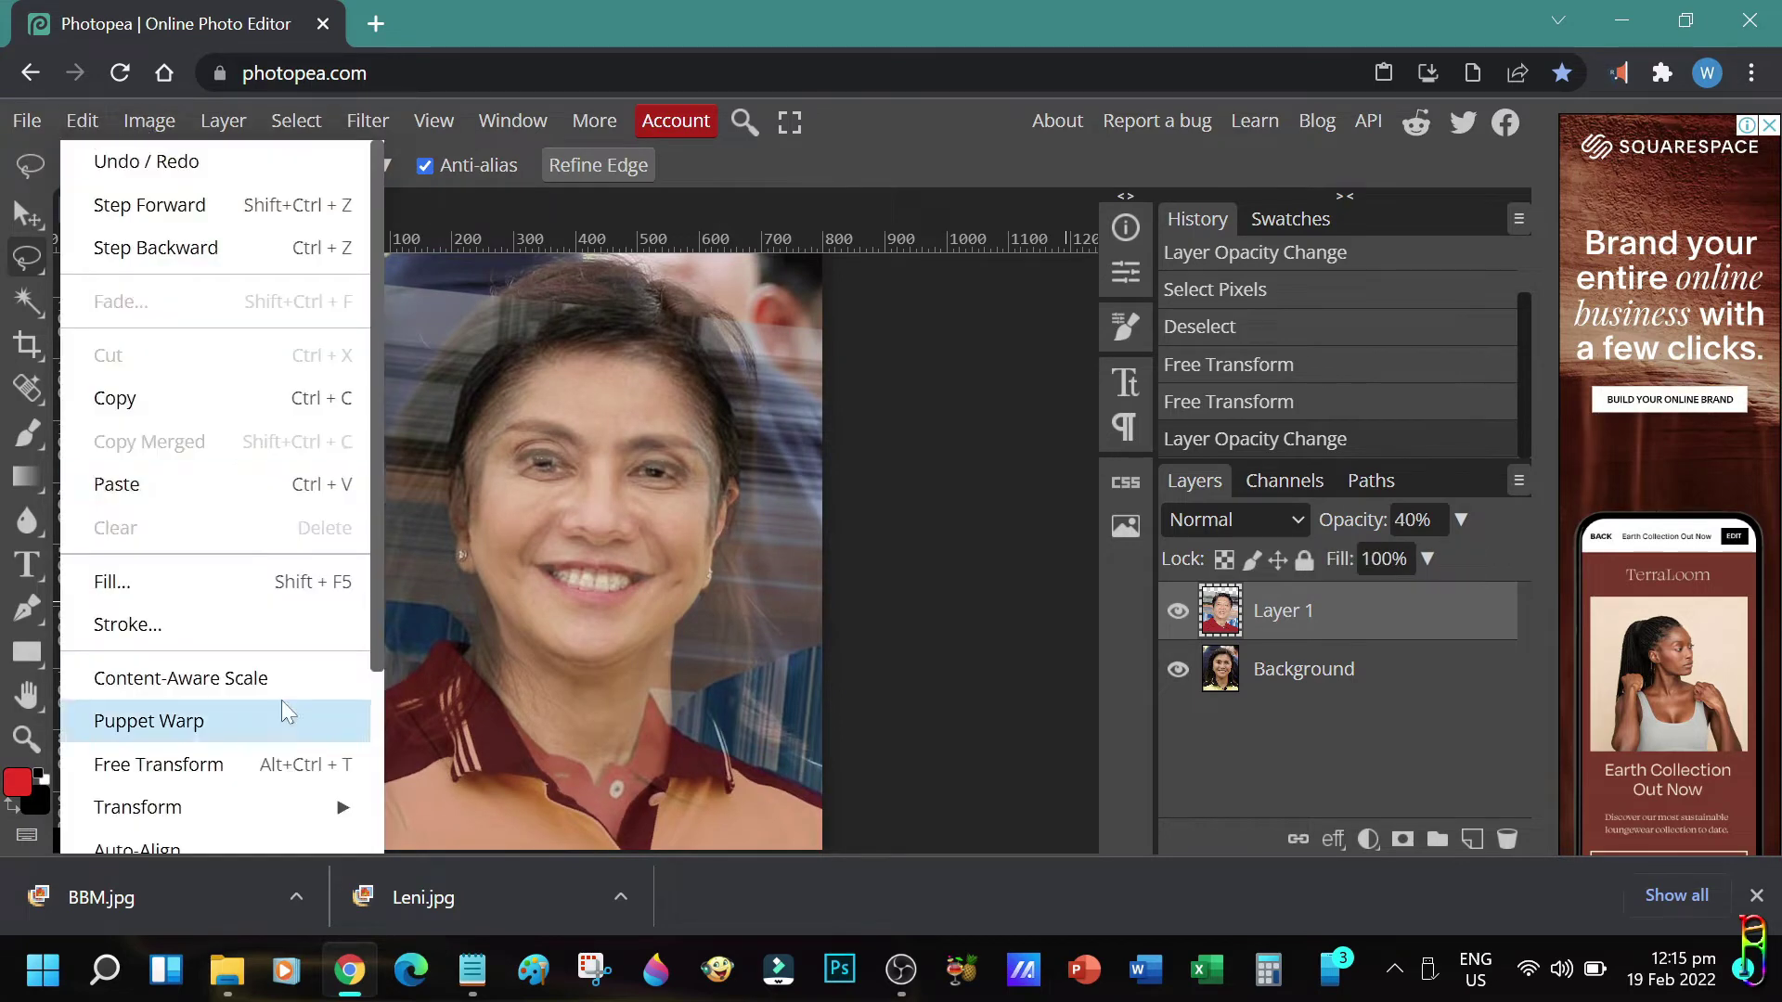
{"action": "left_click", "coordinate": [153, 760]}
{"action": "mouse_move", "coordinate": [1012, 265]}
{"action": "left_mouse_down"}
{"action": "mouse_move", "coordinate": [1014, 249]}
{"action": "mouse_move", "coordinate": [1029, 259]}
{"action": "left_mouse_up"}
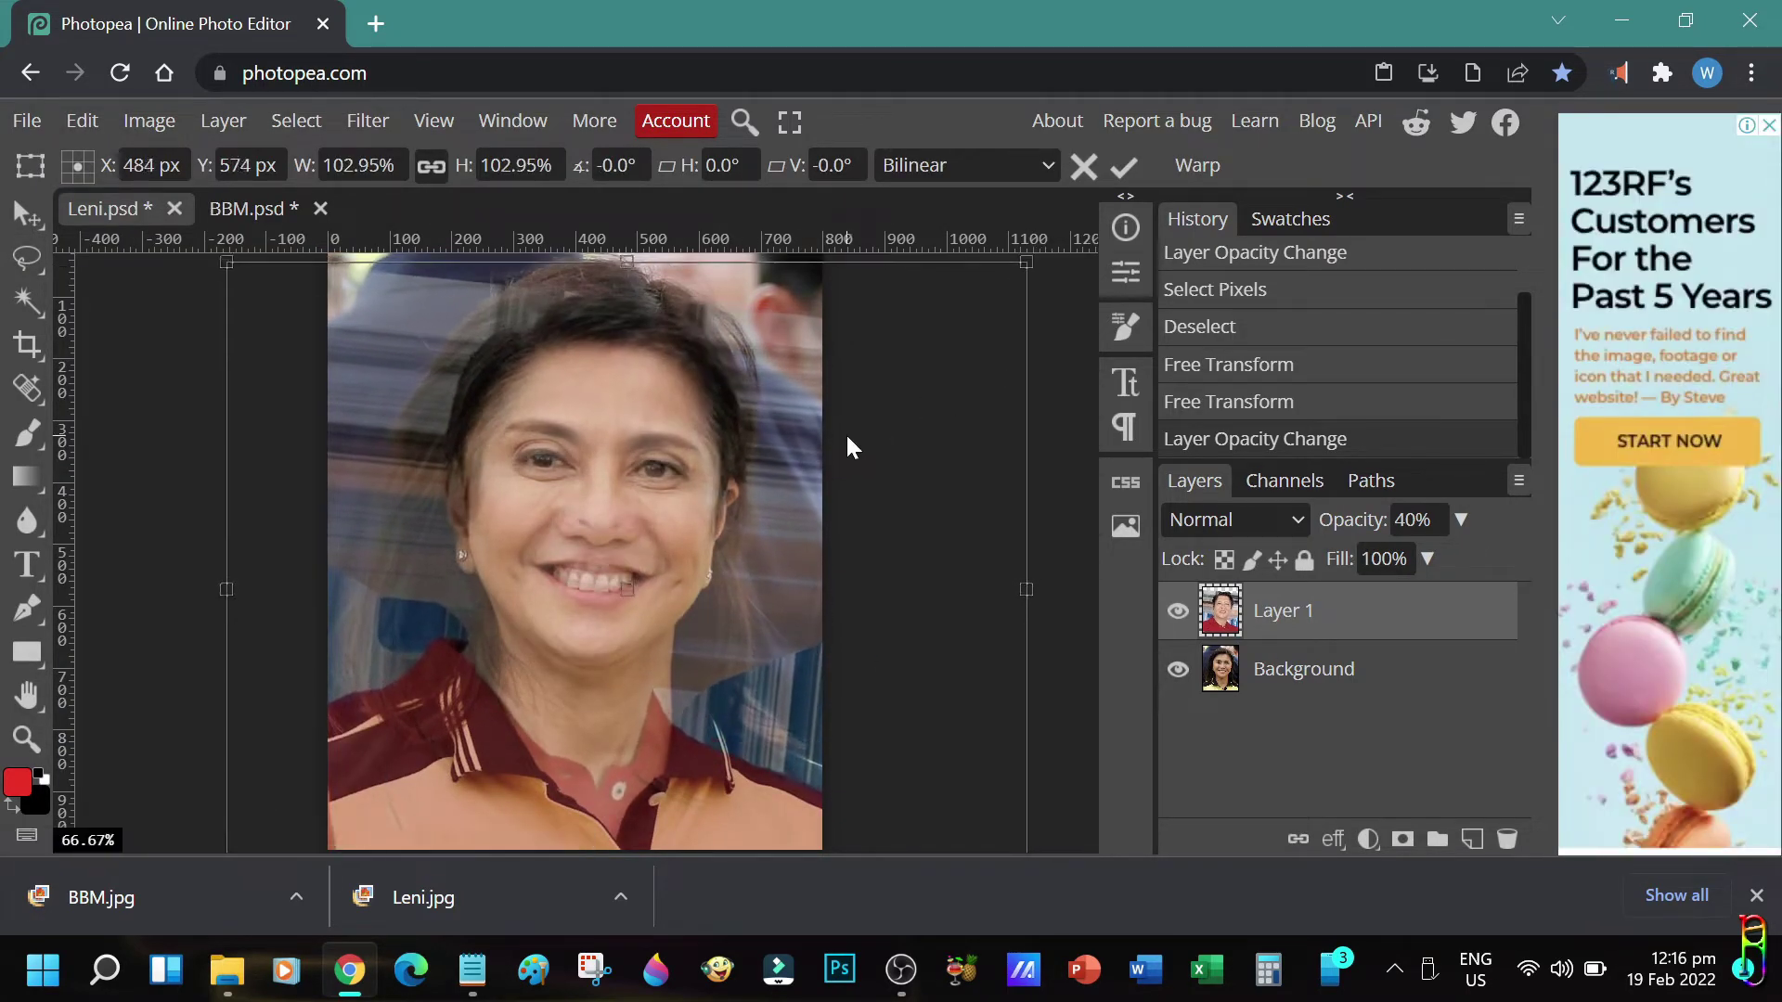
{"action": "key", "text": "Return"}
{"action": "left_click", "coordinate": [1462, 519]}
{"action": "left_click_drag", "start_coordinate": [1383, 562], "coordinate": [1366, 562]}
{"action": "left_click", "coordinate": [27, 258]}
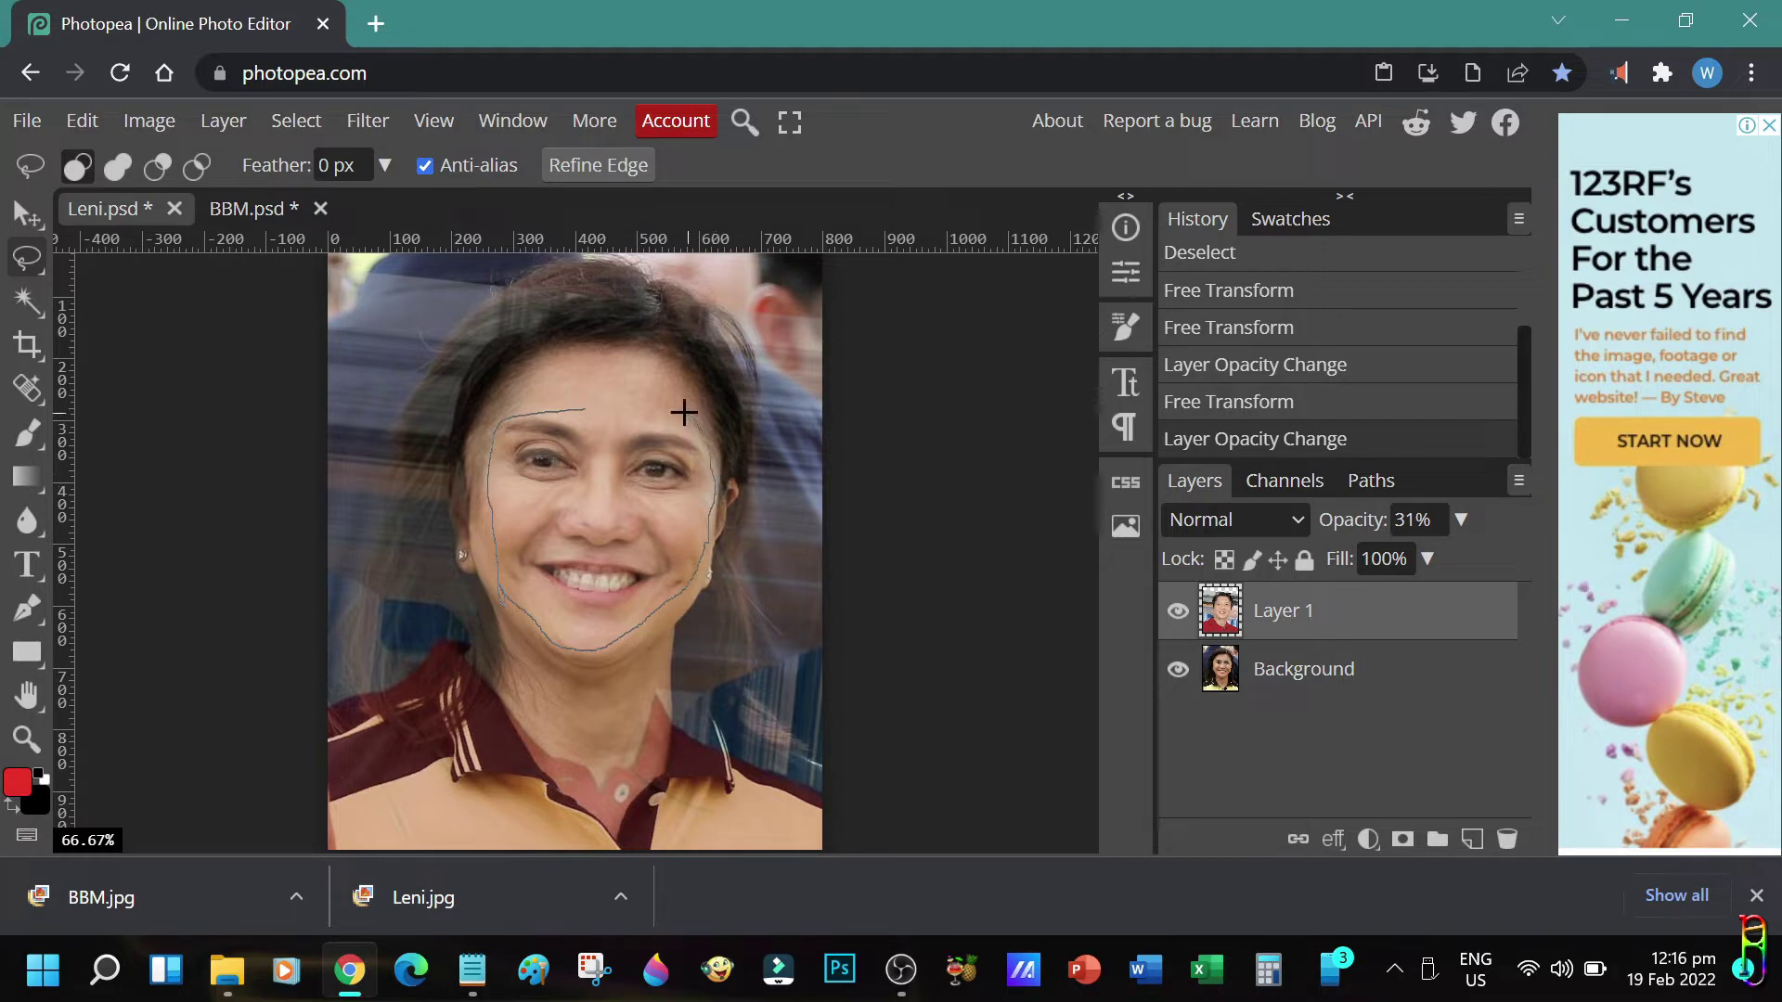
- Lasso around the face, set Layer 1 to 100% opacity, and invert the selection
{"action": "left_click_drag", "start_coordinate": [504, 416], "coordinate": [502, 419]}
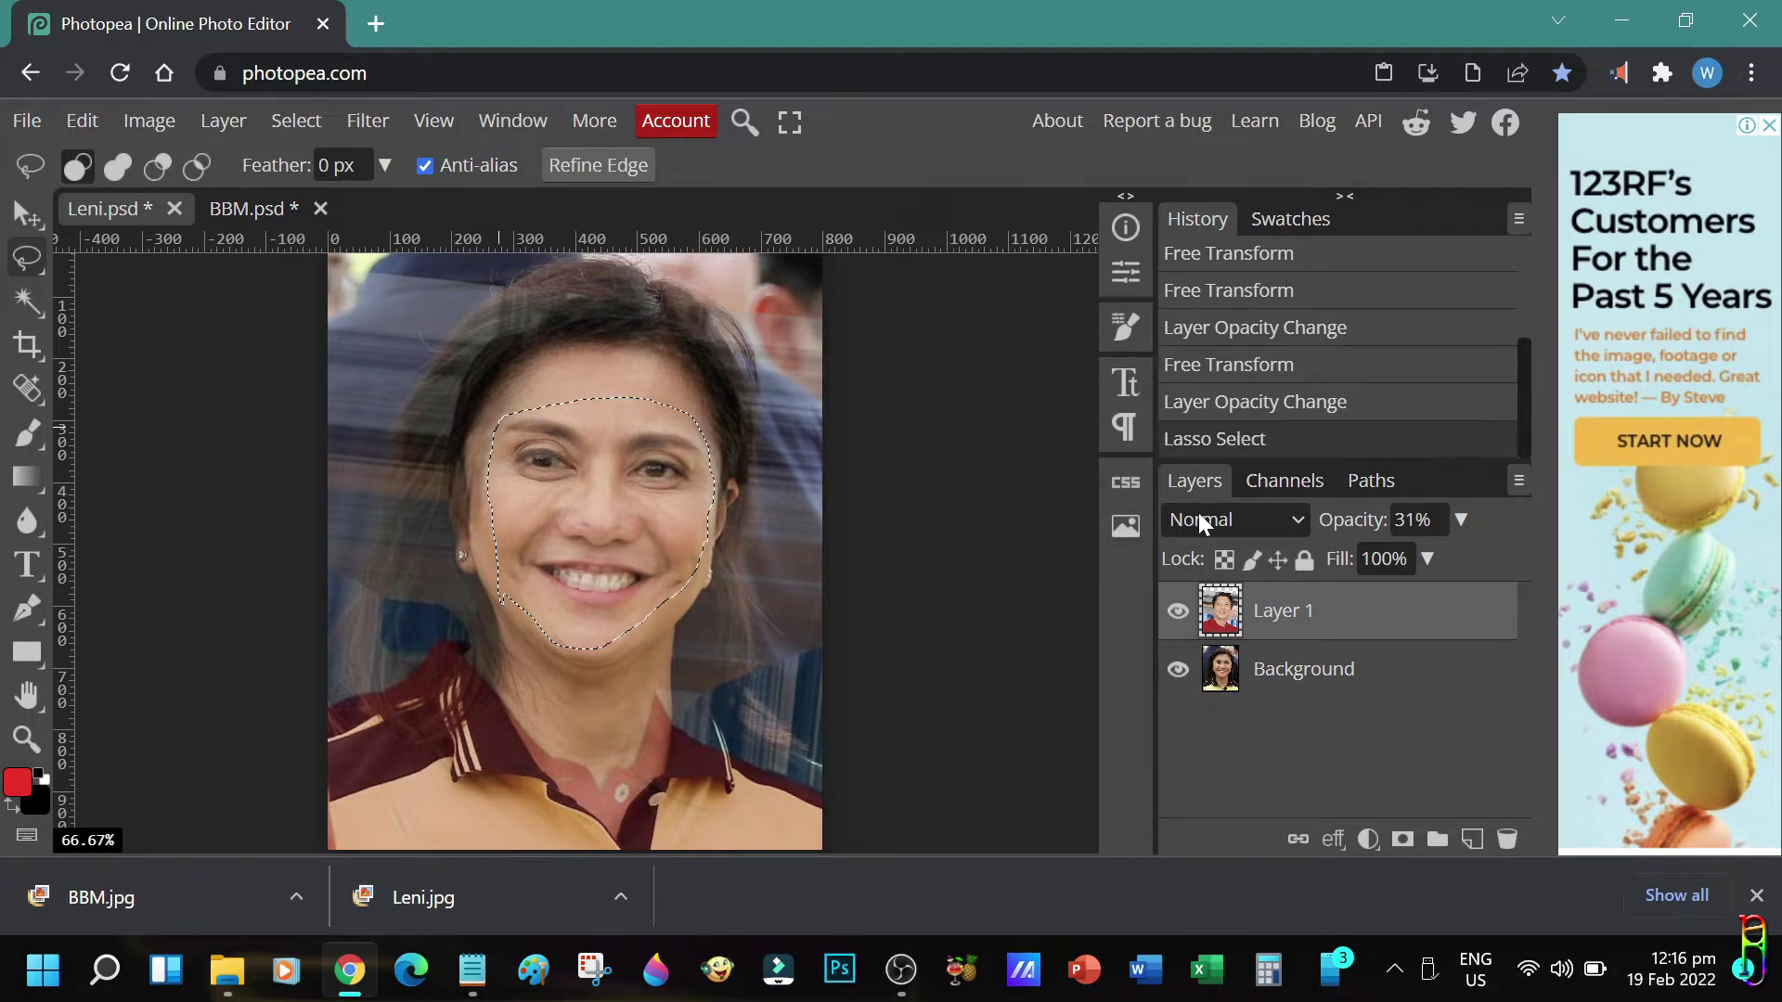
{"action": "left_click", "coordinate": [1461, 523]}
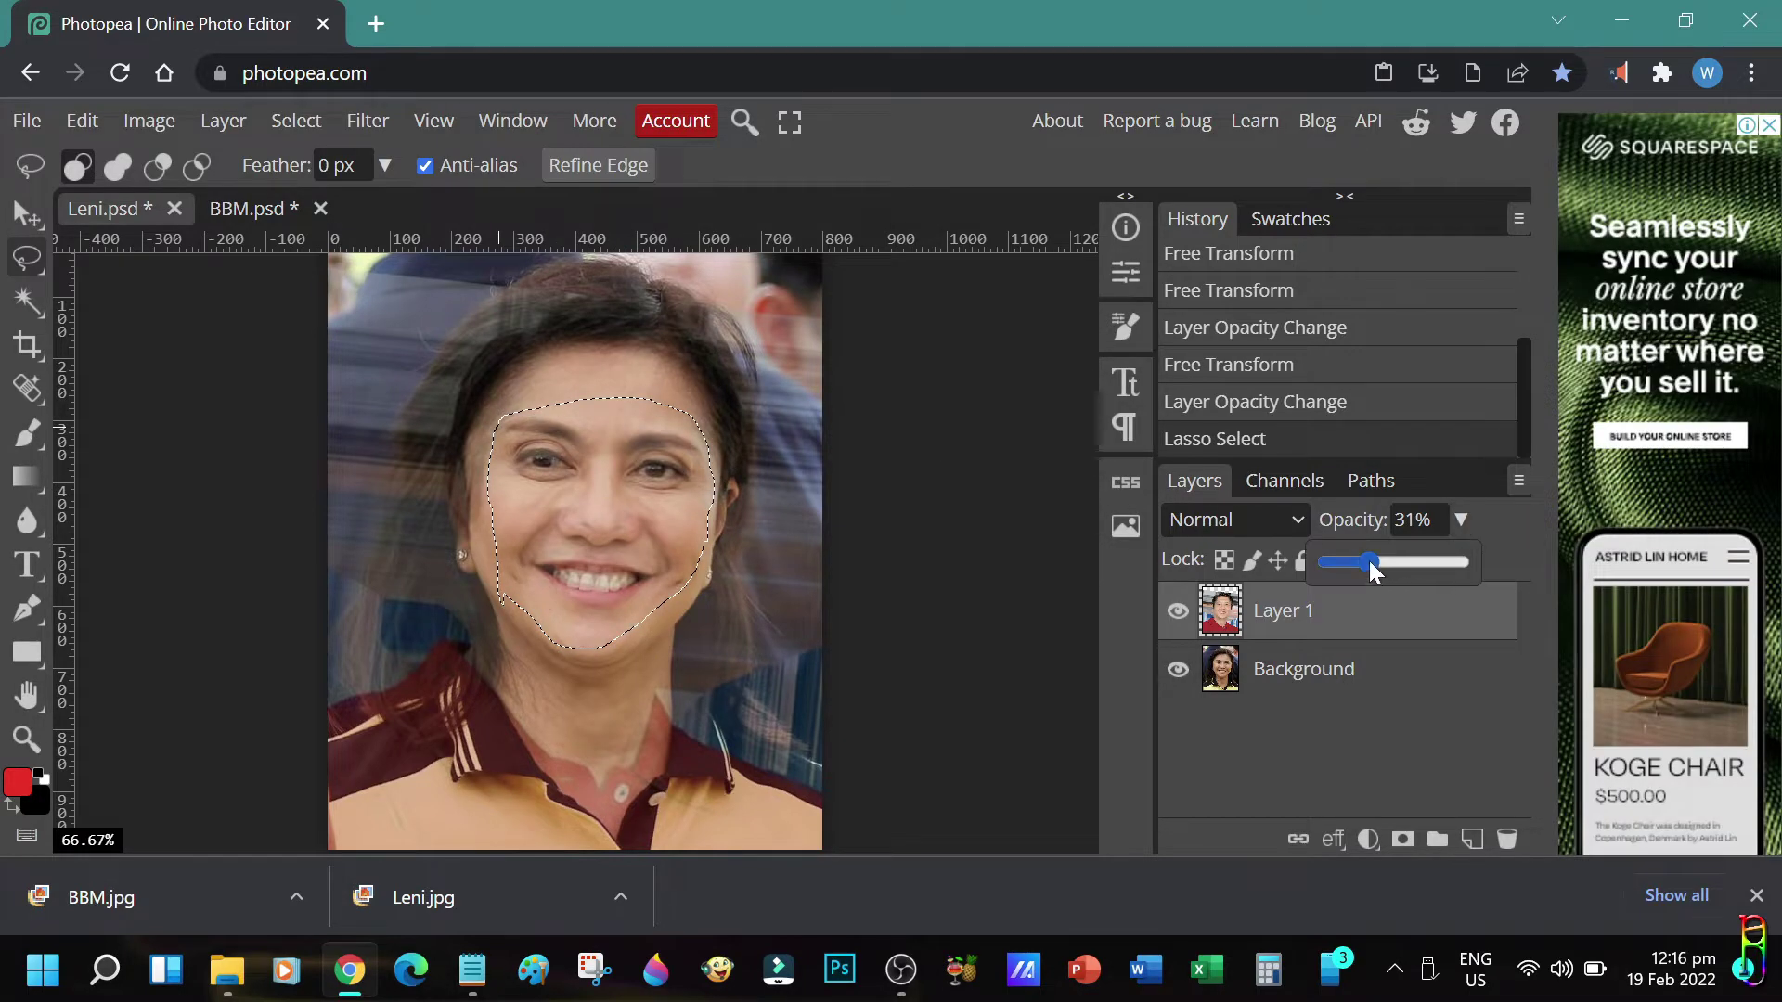
{"action": "left_click_drag", "start_coordinate": [1372, 570], "coordinate": [1536, 575]}
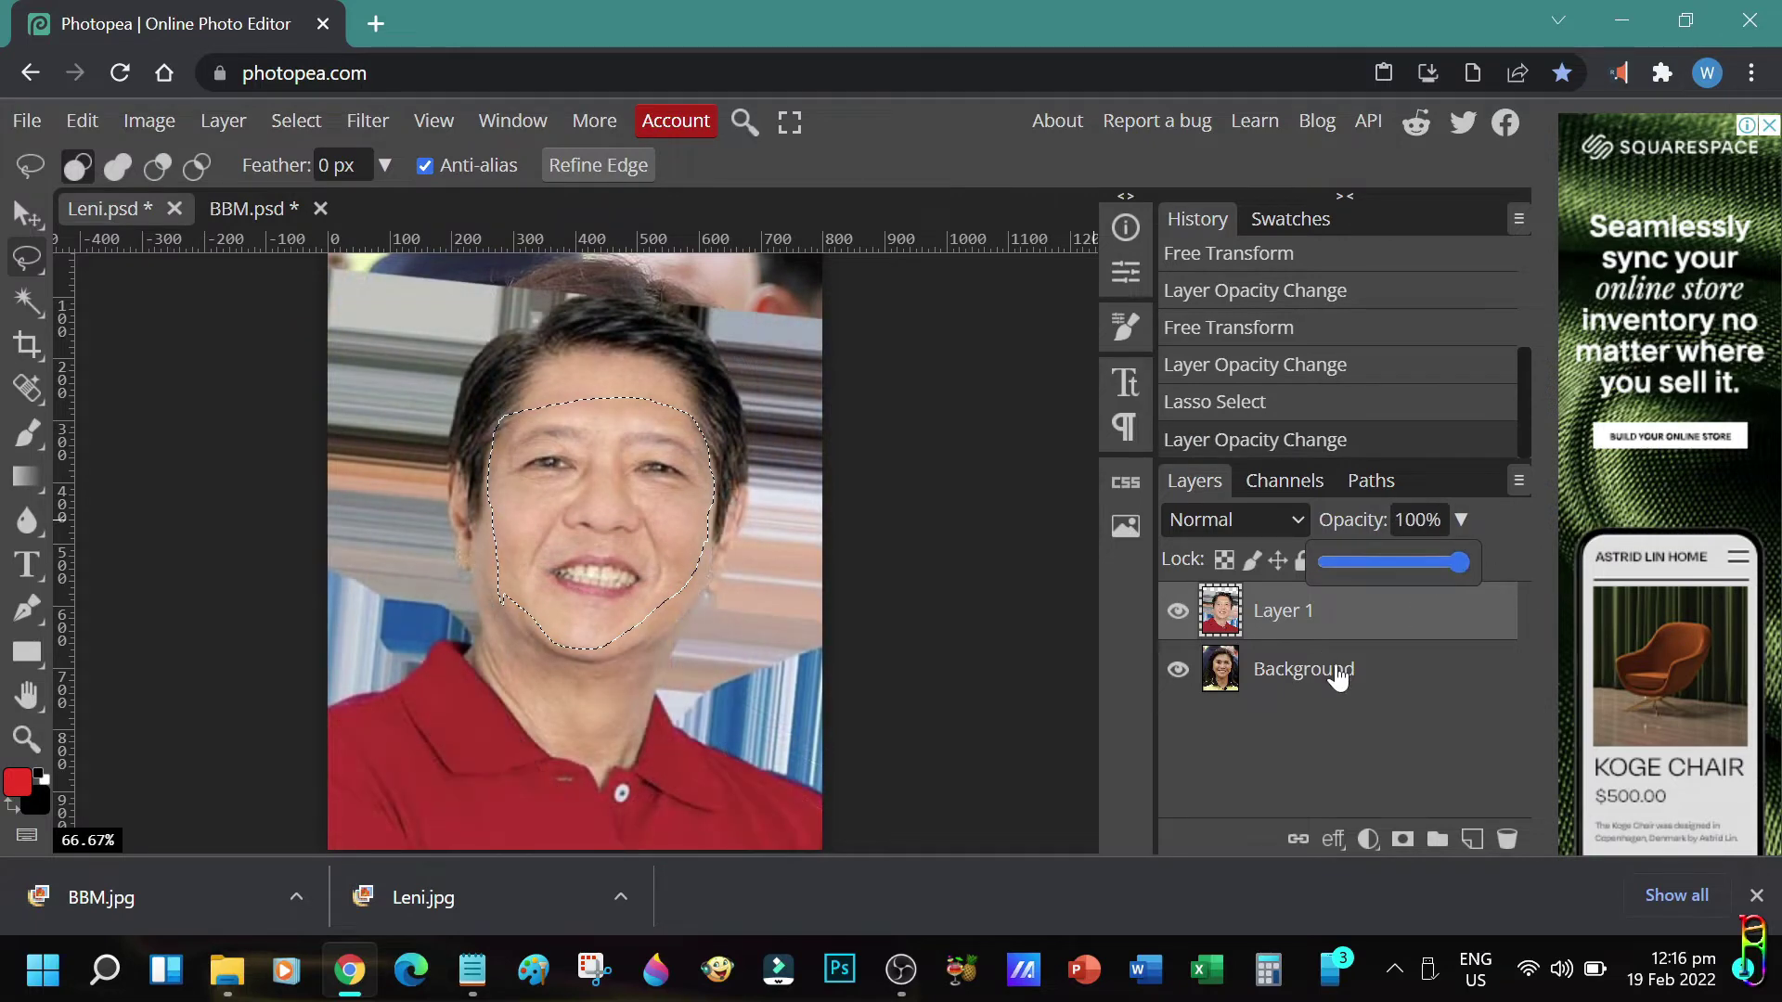
{"action": "left_click", "coordinate": [82, 120]}
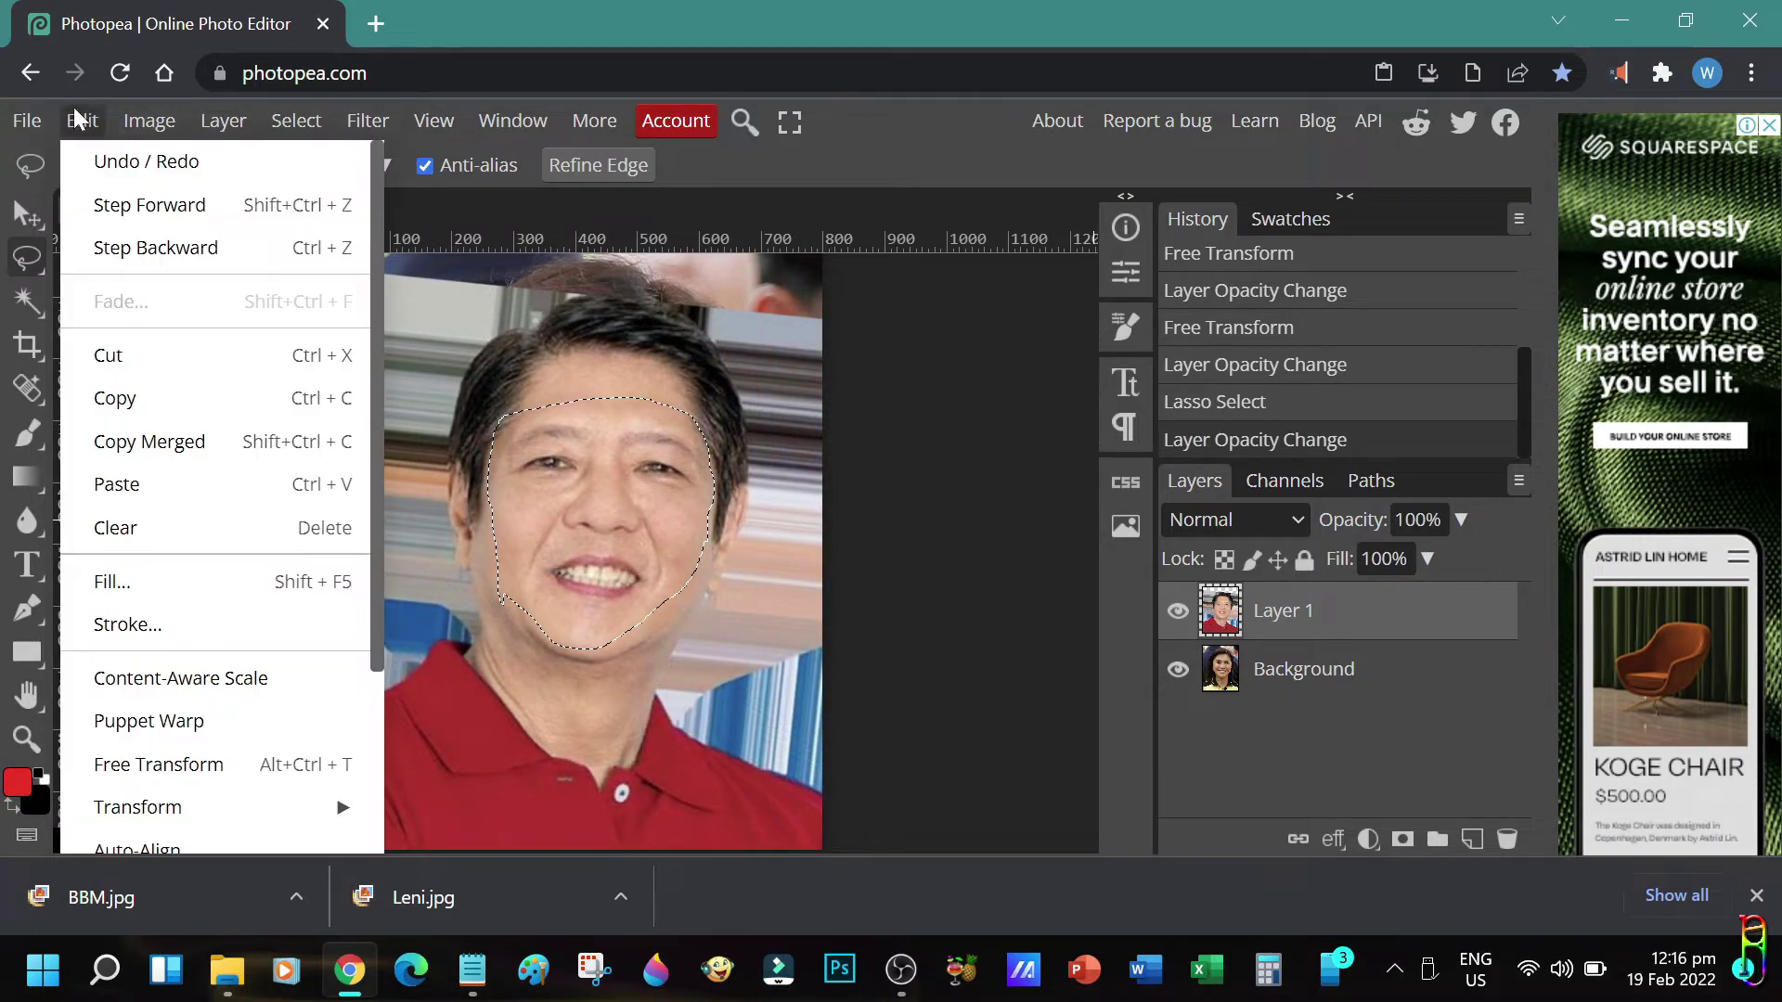
{"action": "mouse_move", "coordinate": [278, 124]}
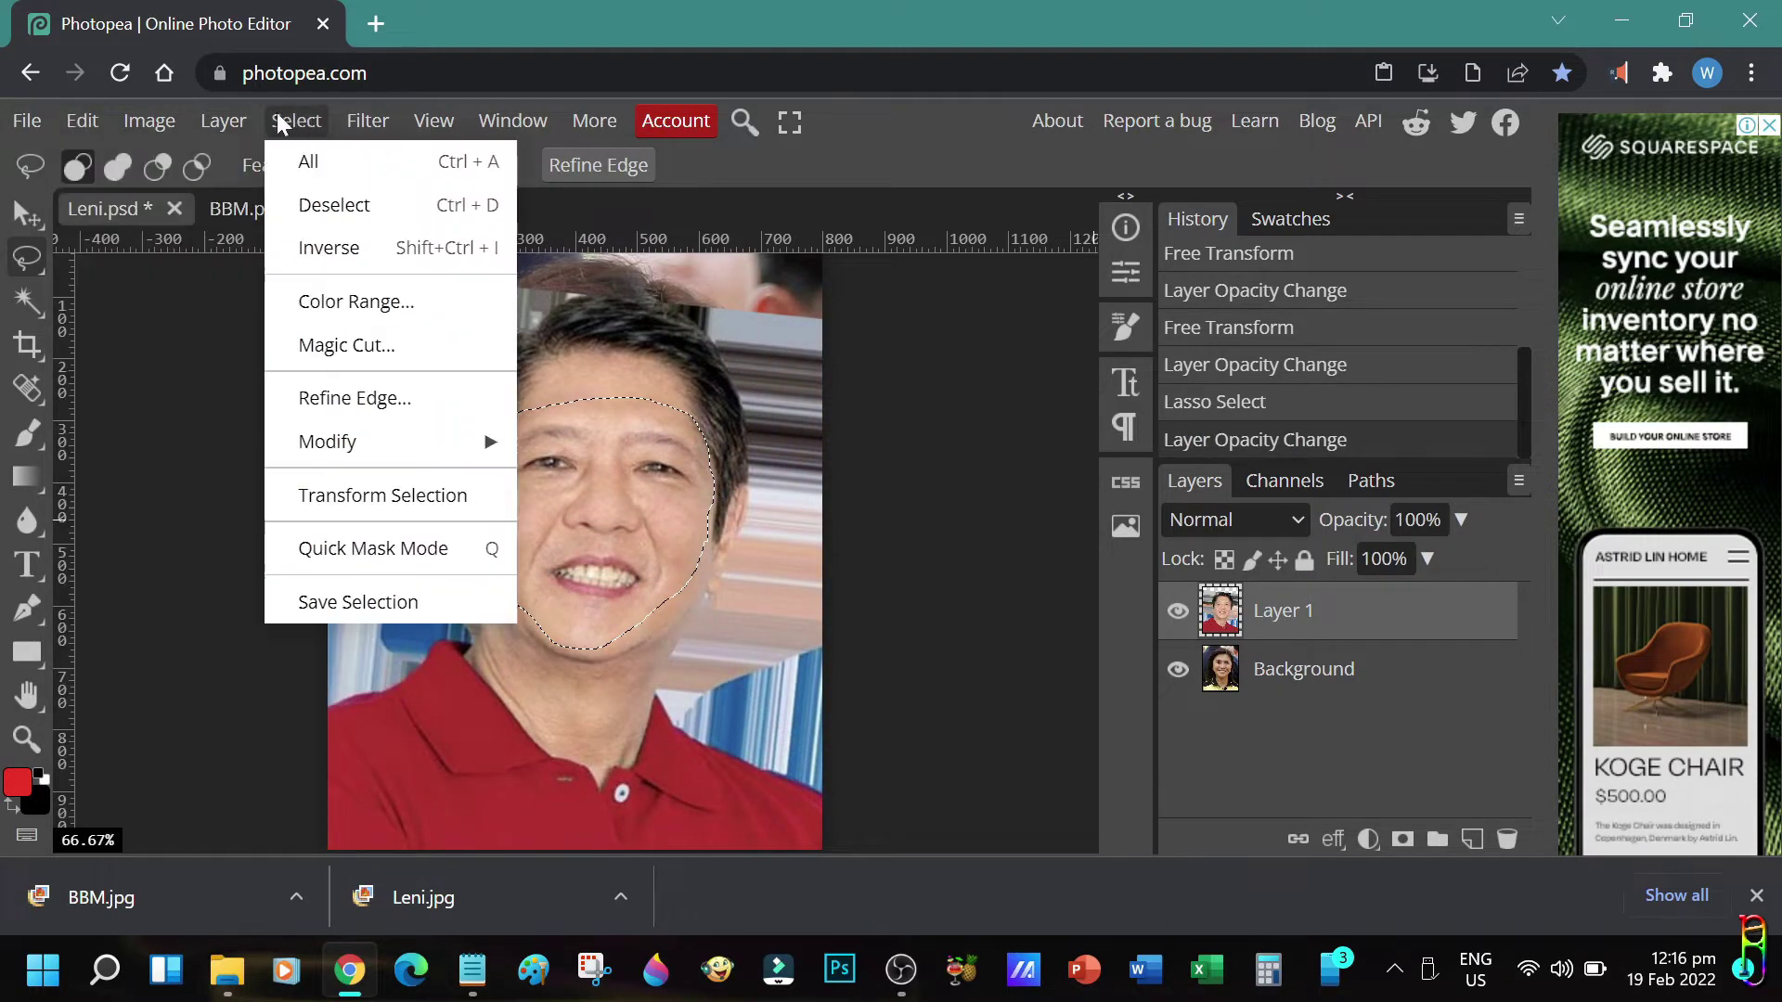
{"action": "left_click", "coordinate": [329, 248]}
{"action": "left_click", "coordinate": [81, 121]}
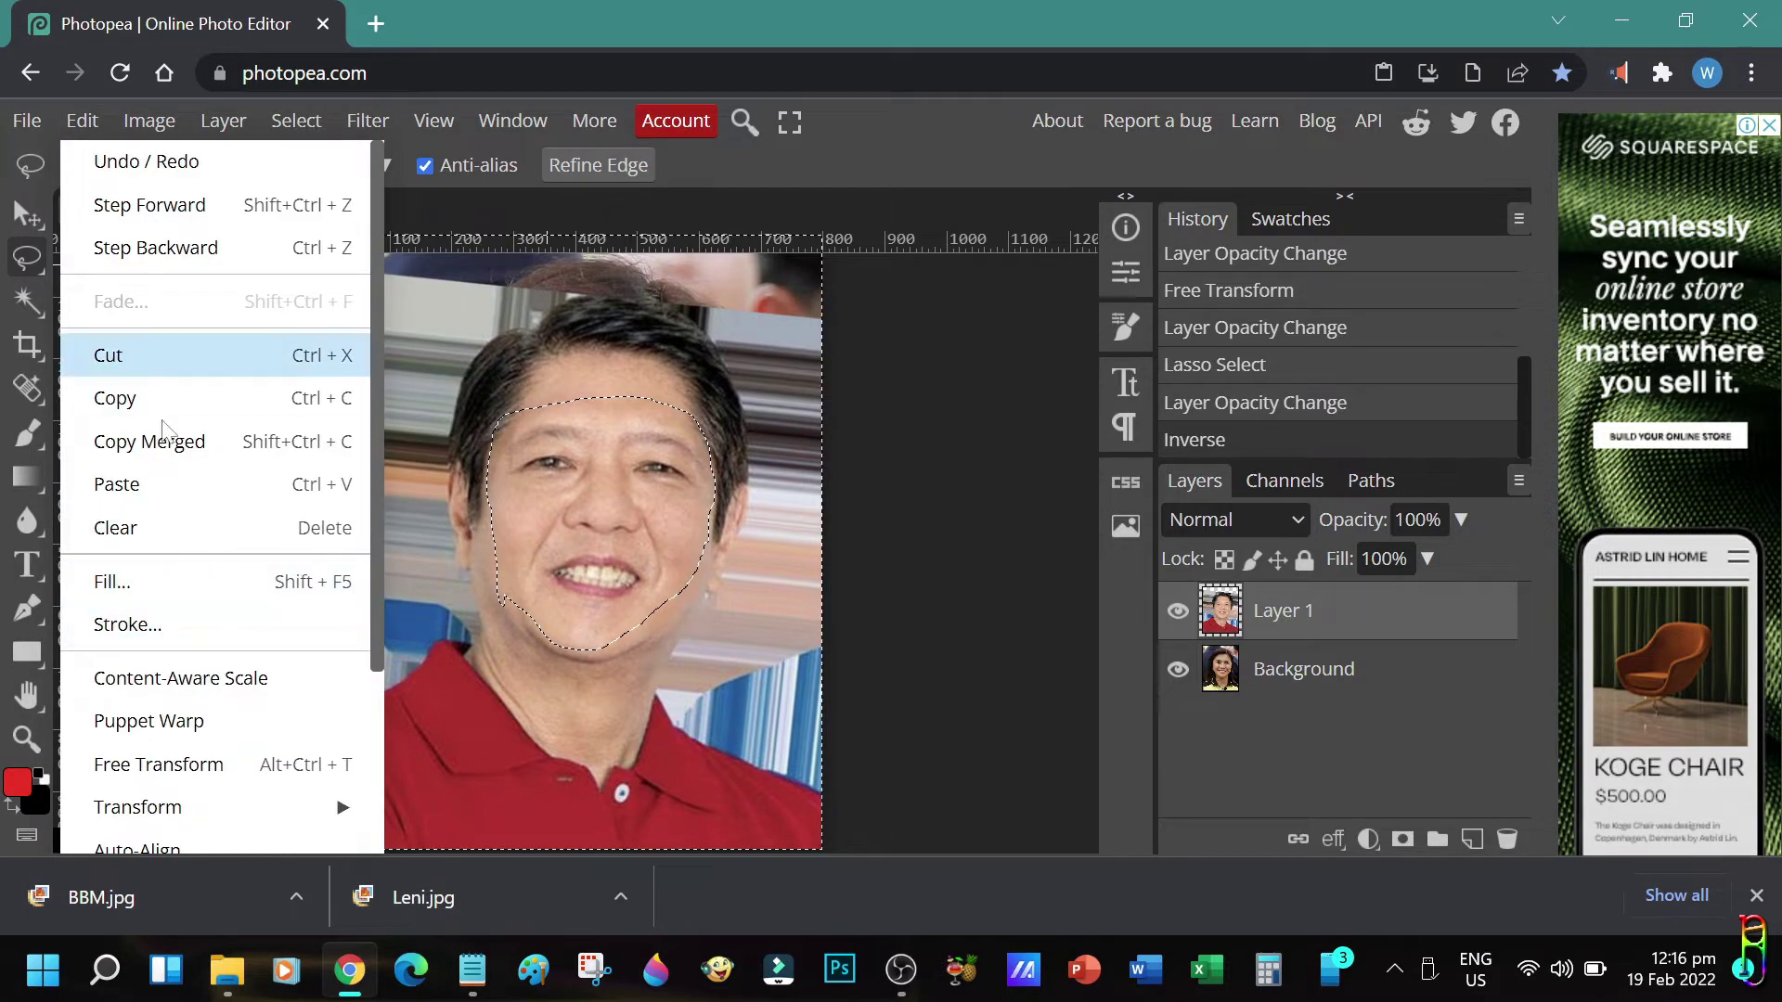
- Clear everything outside the face outline on Layer 1, then deselect
{"action": "mouse_move", "coordinate": [155, 810]}
{"action": "left_click", "coordinate": [116, 524]}
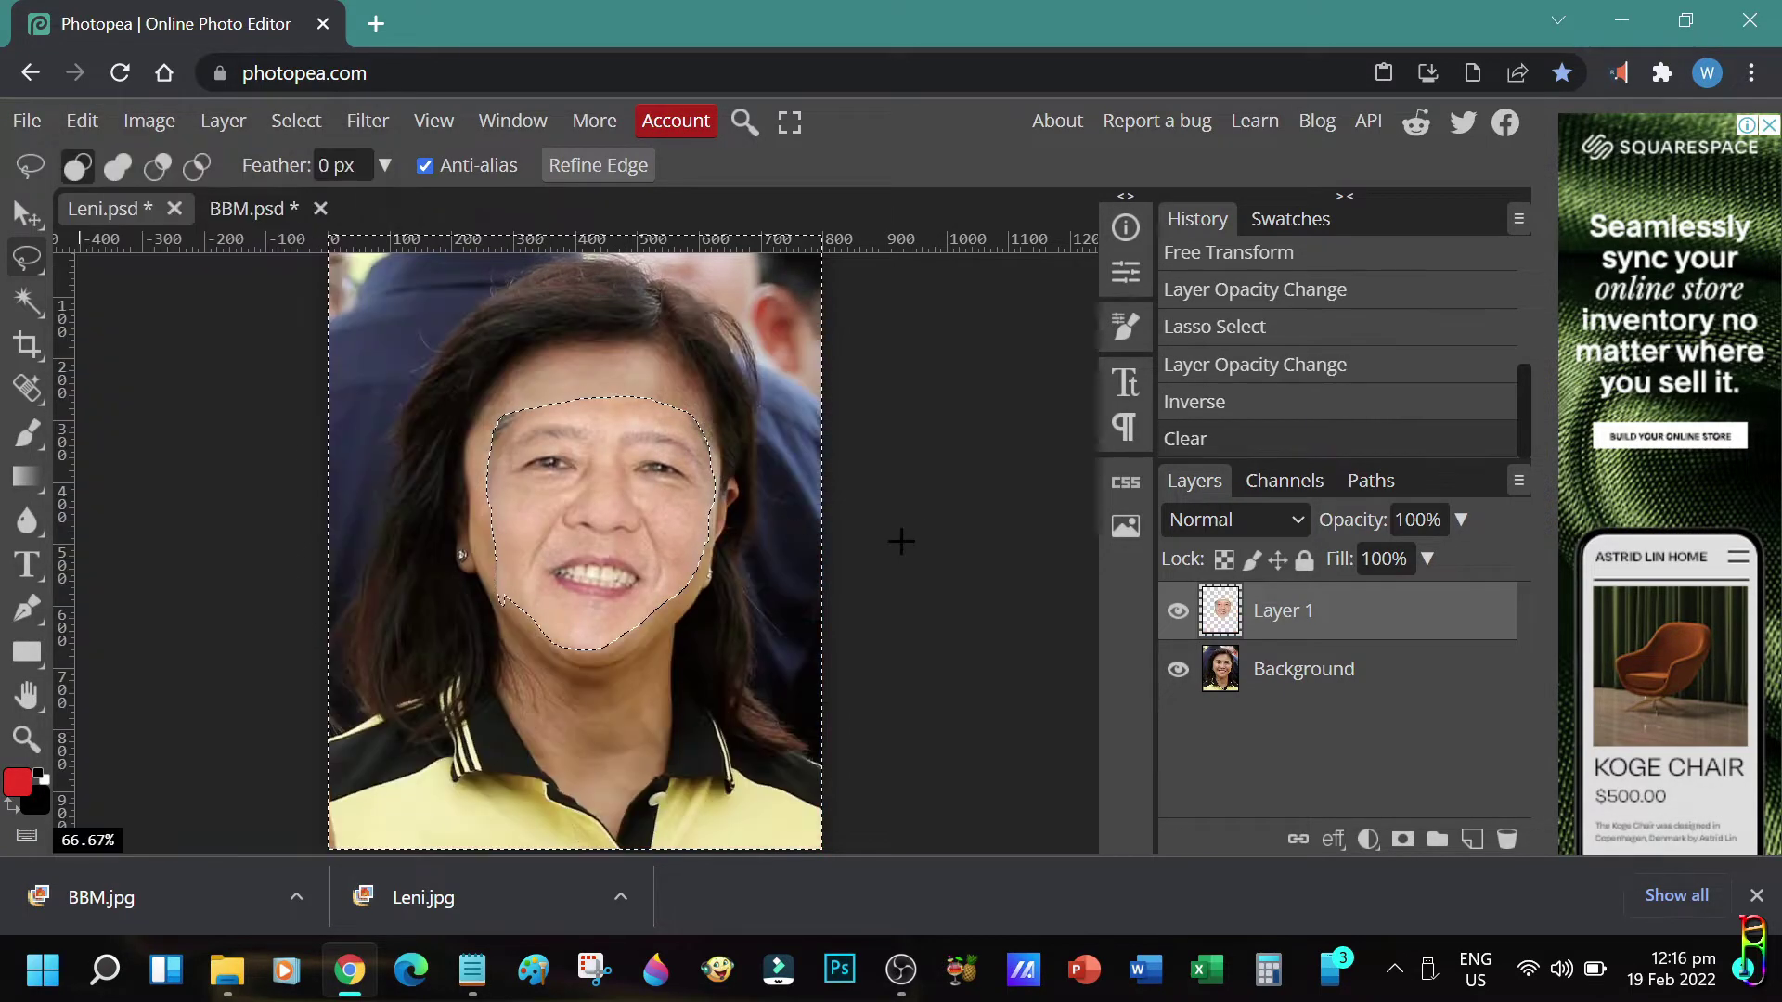
{"action": "left_click", "coordinate": [295, 120]}
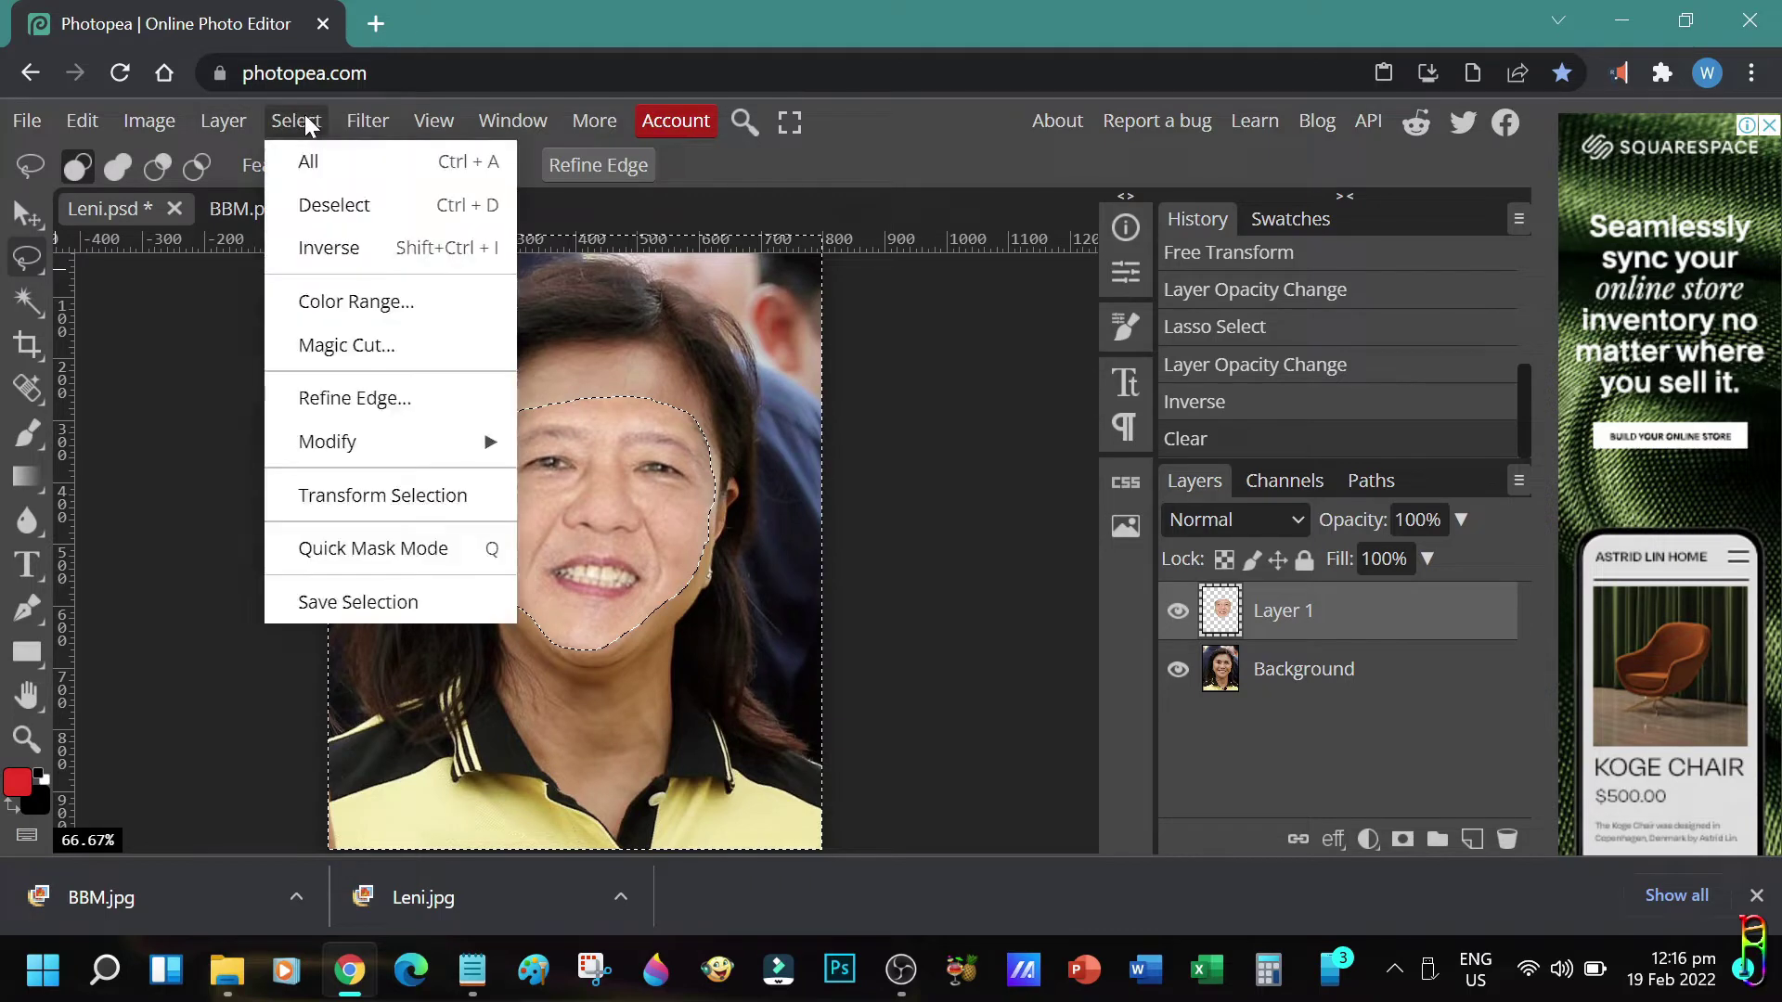
{"action": "left_click", "coordinate": [321, 203]}
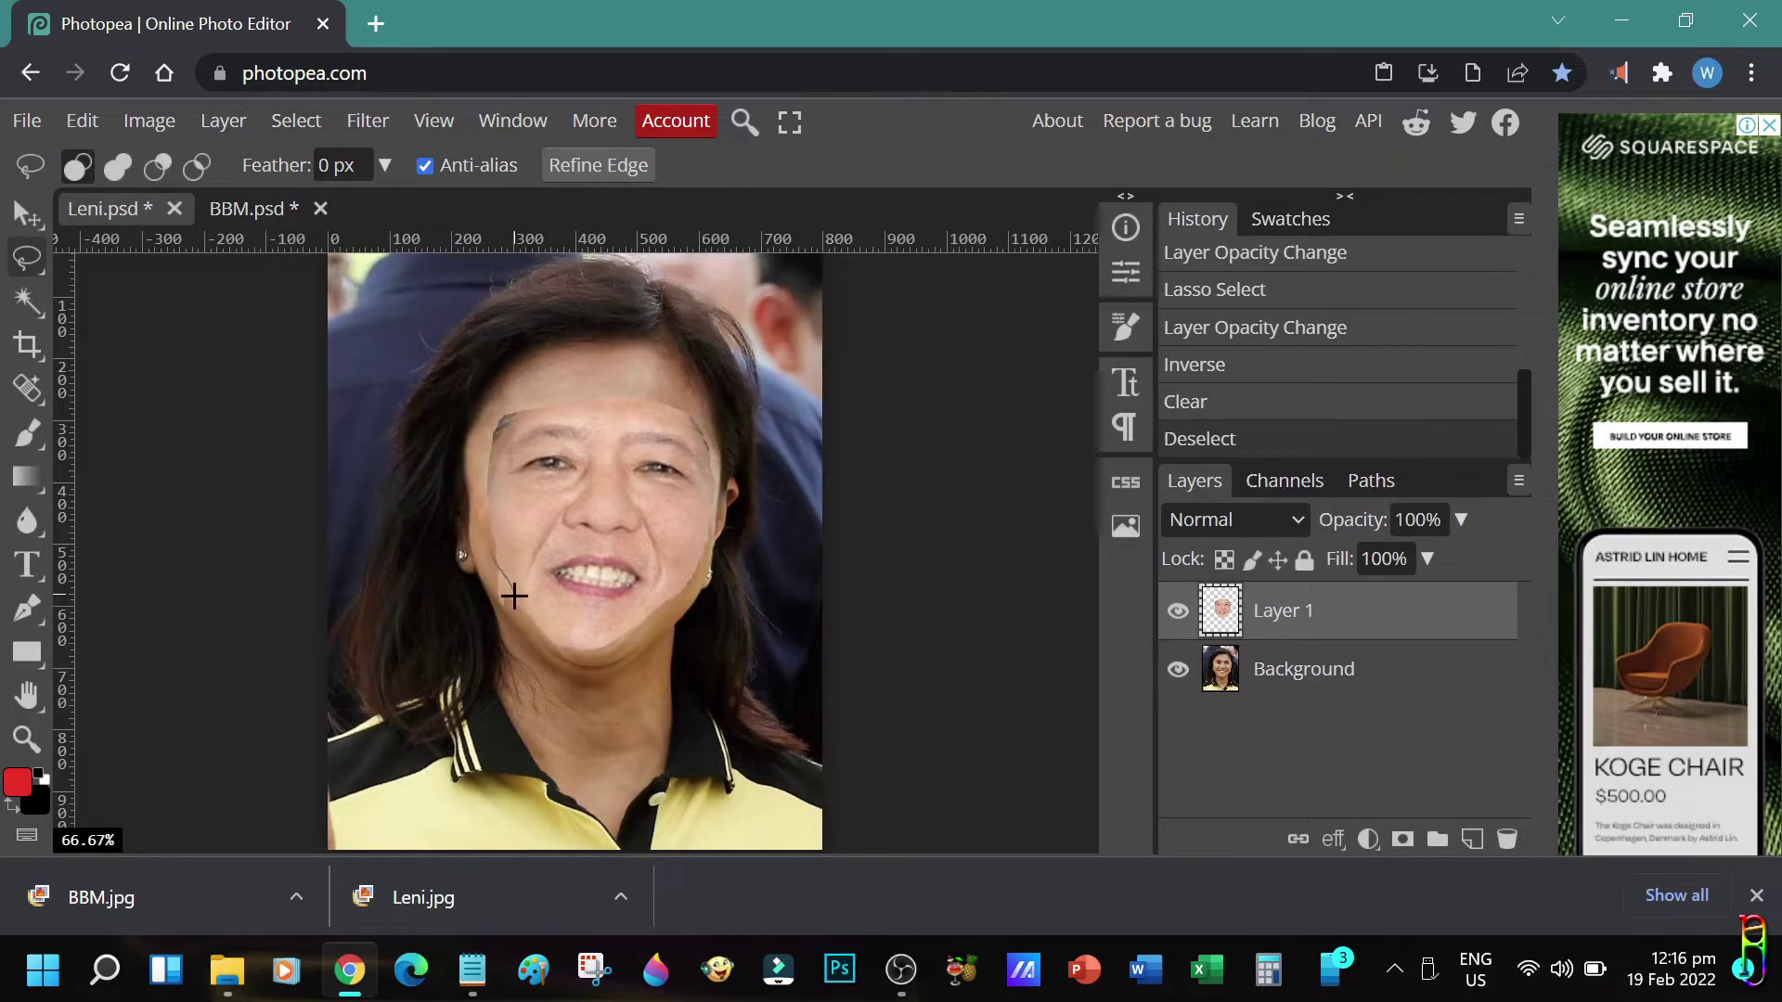
- Lasso and clear stray patches near the jaw and on the left, right and upper forehead
{"action": "left_click_drag", "start_coordinate": [509, 612], "coordinate": [487, 548]}
{"action": "left_click", "coordinate": [83, 121]}
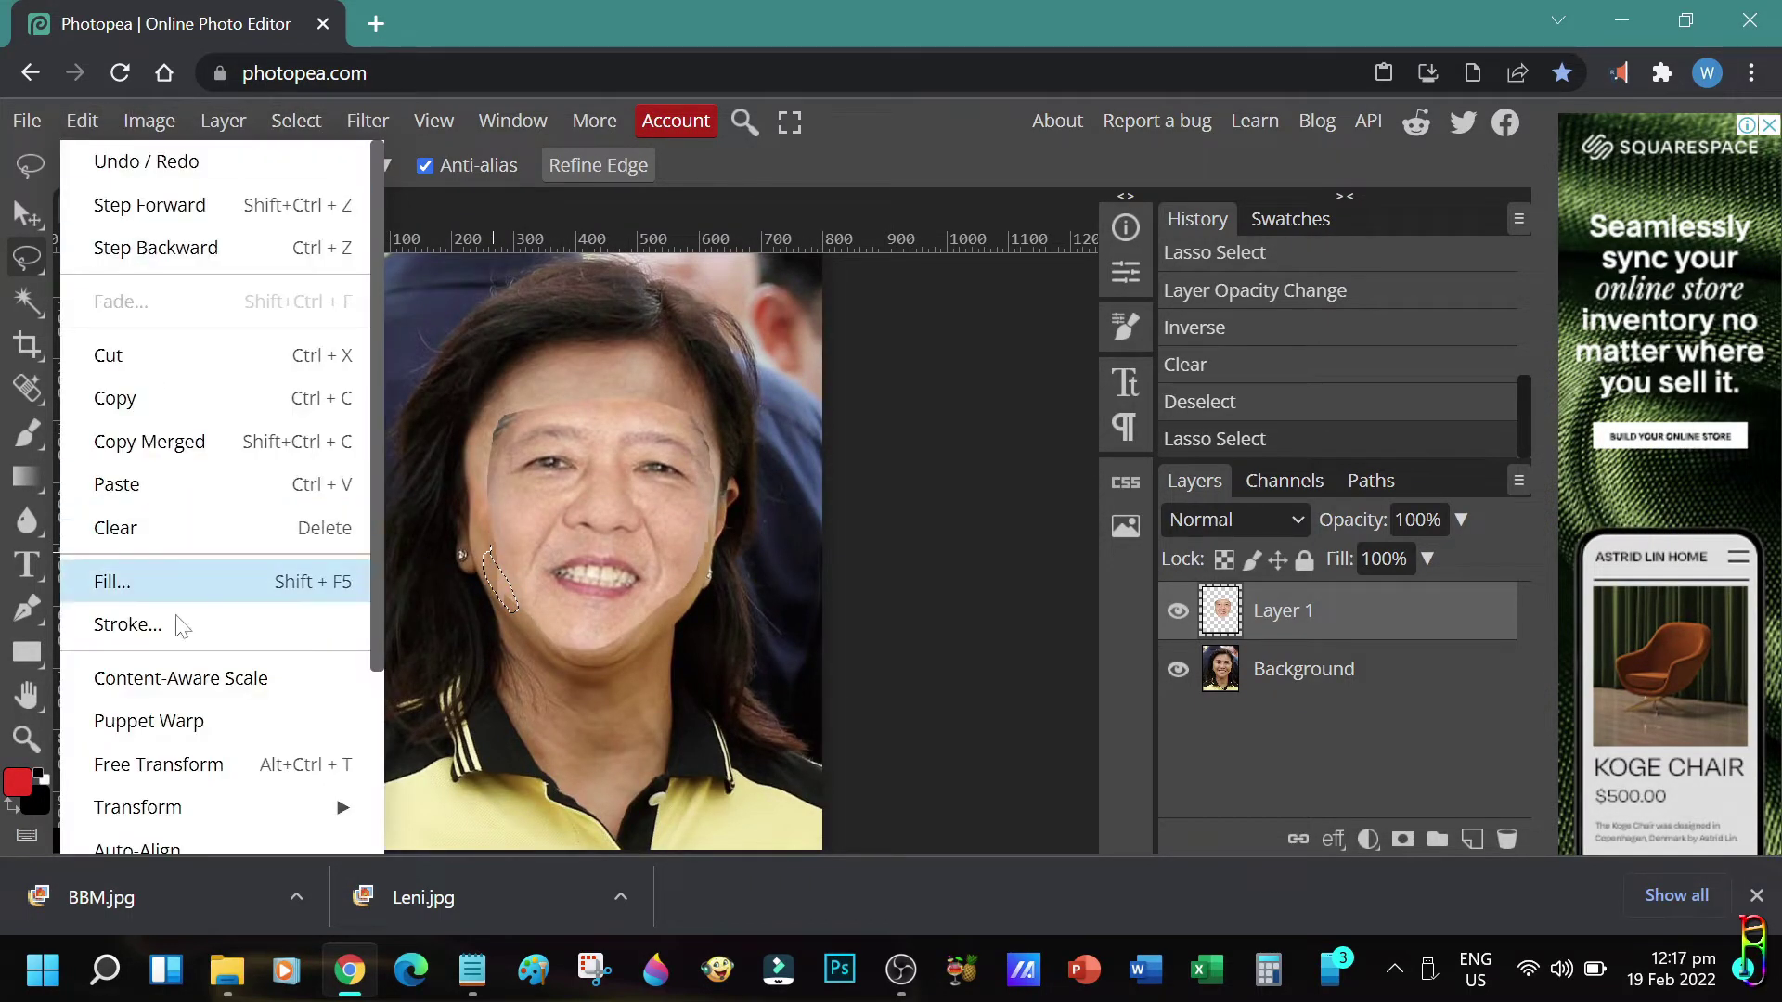
{"action": "left_click", "coordinate": [116, 528]}
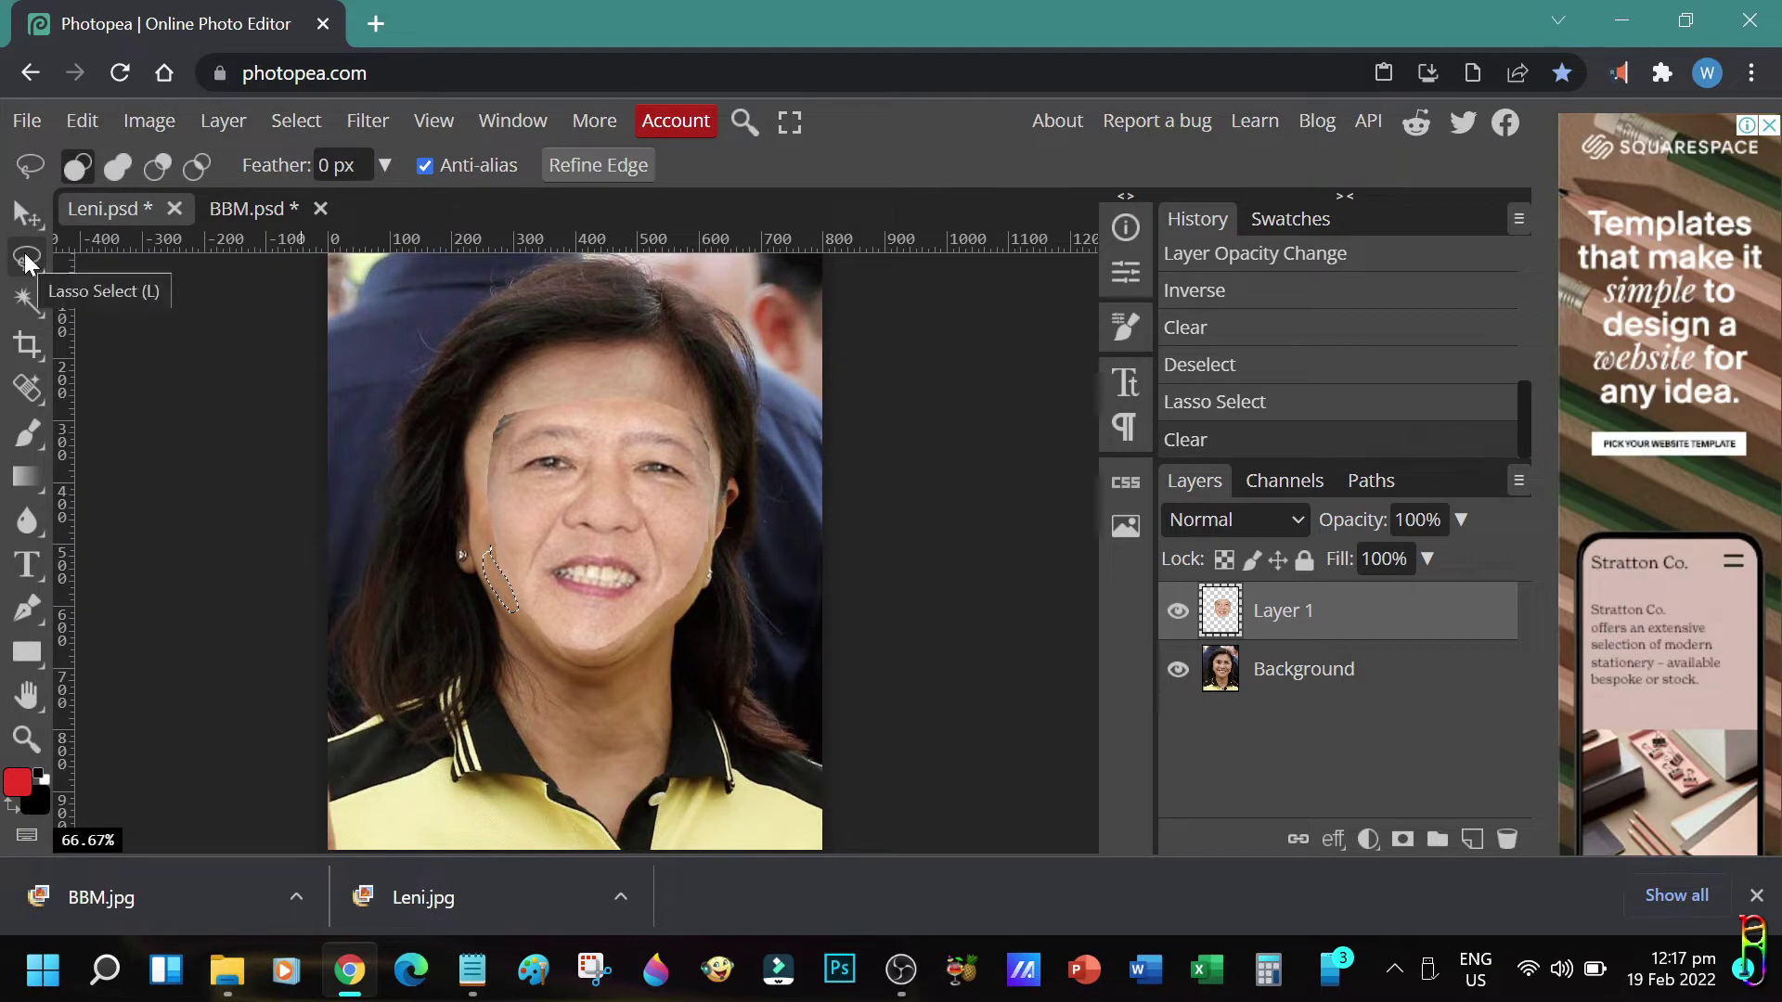
{"action": "left_click_drag", "start_coordinate": [497, 422], "coordinate": [487, 444]}
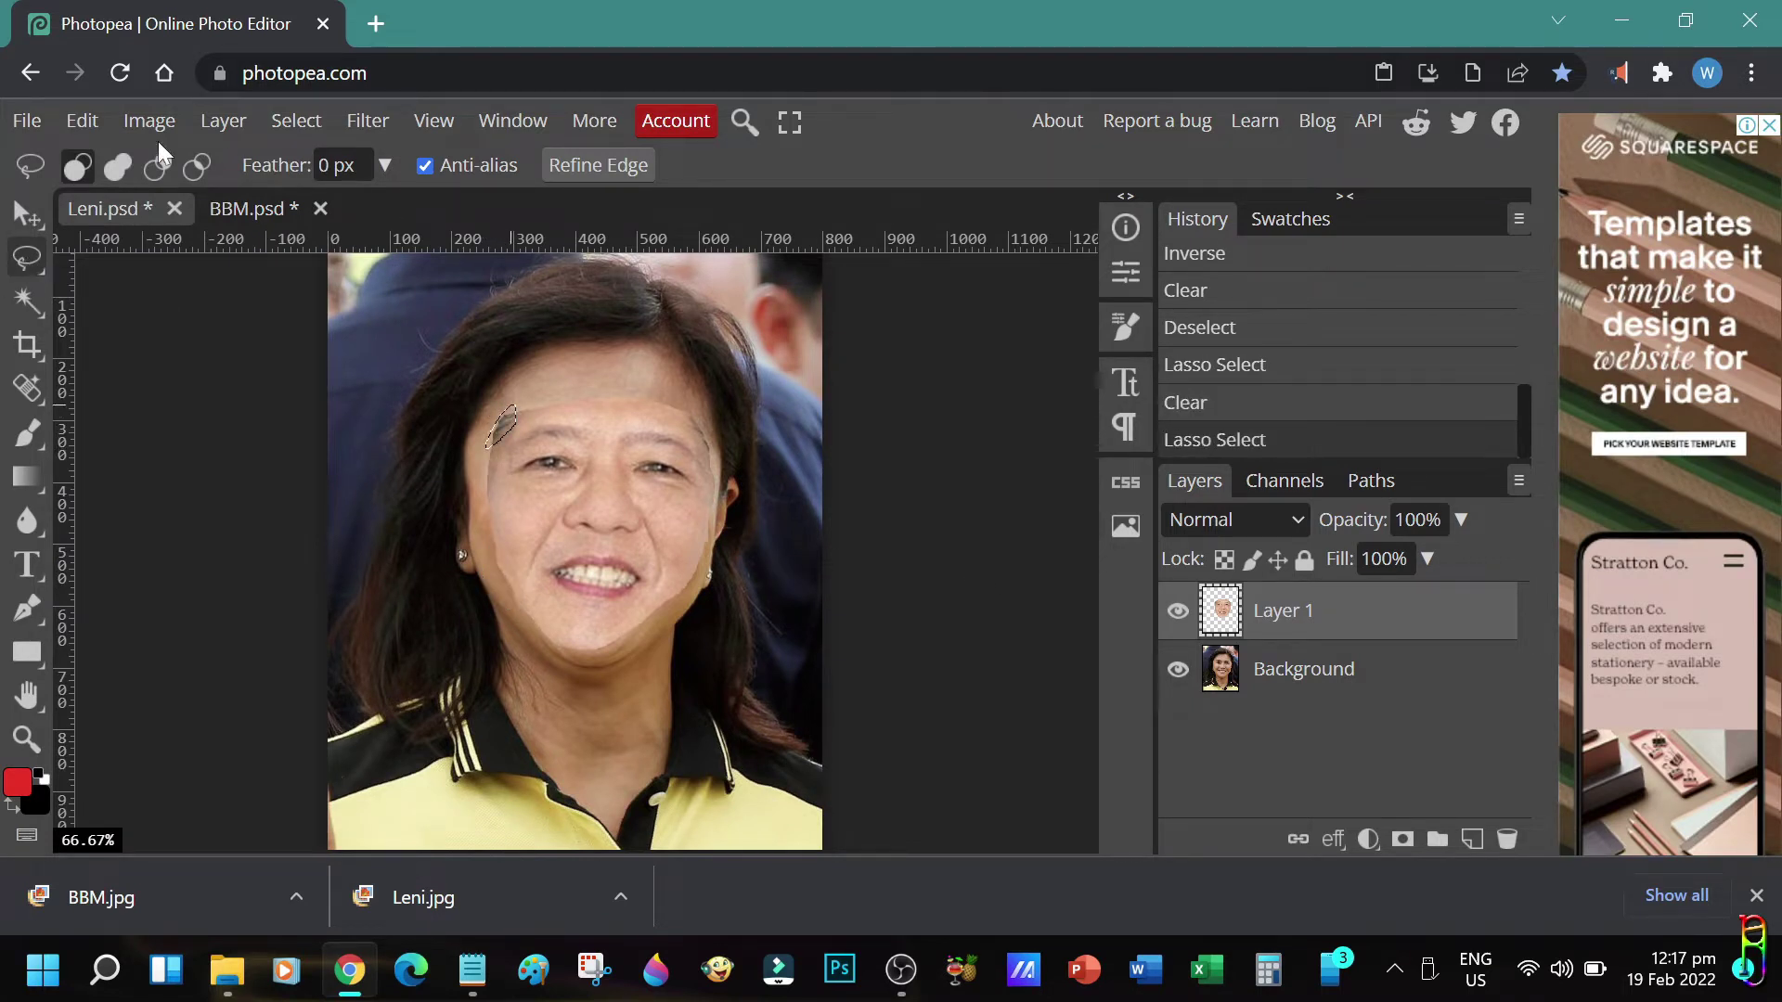
{"action": "left_click", "coordinate": [83, 121]}
{"action": "left_click", "coordinate": [116, 525]}
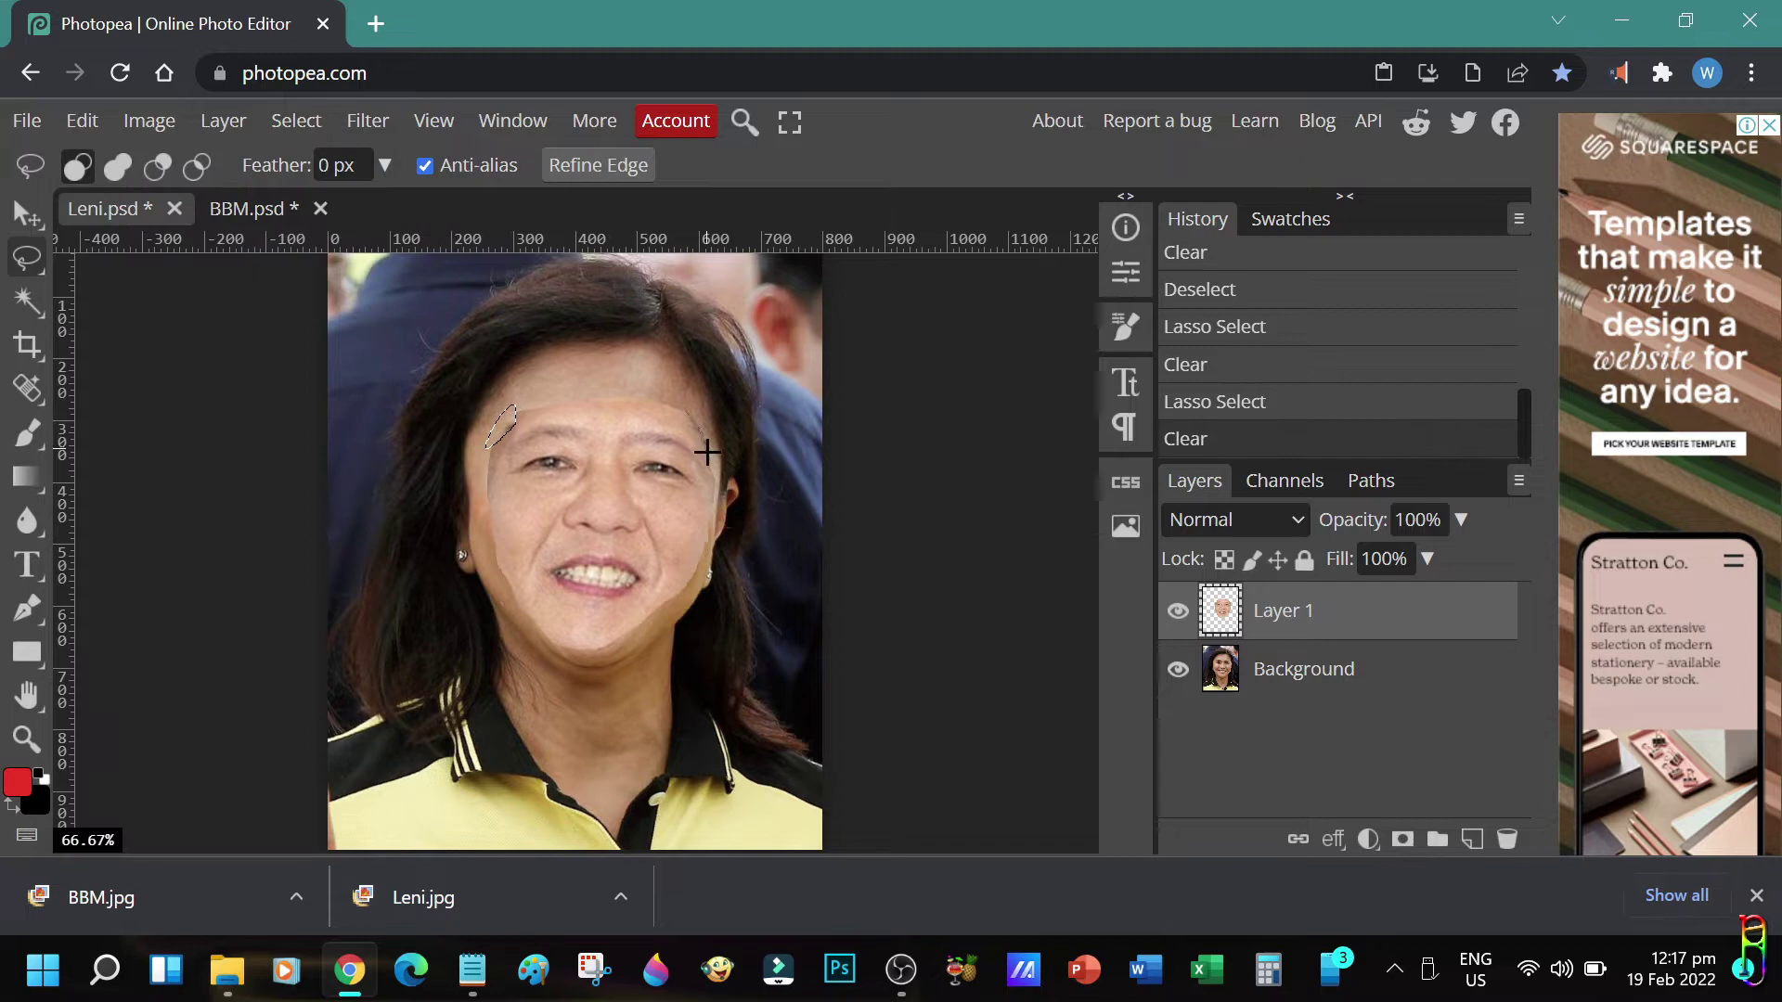
{"action": "left_click_drag", "start_coordinate": [716, 455], "coordinate": [714, 455]}
{"action": "left_click", "coordinate": [83, 121]}
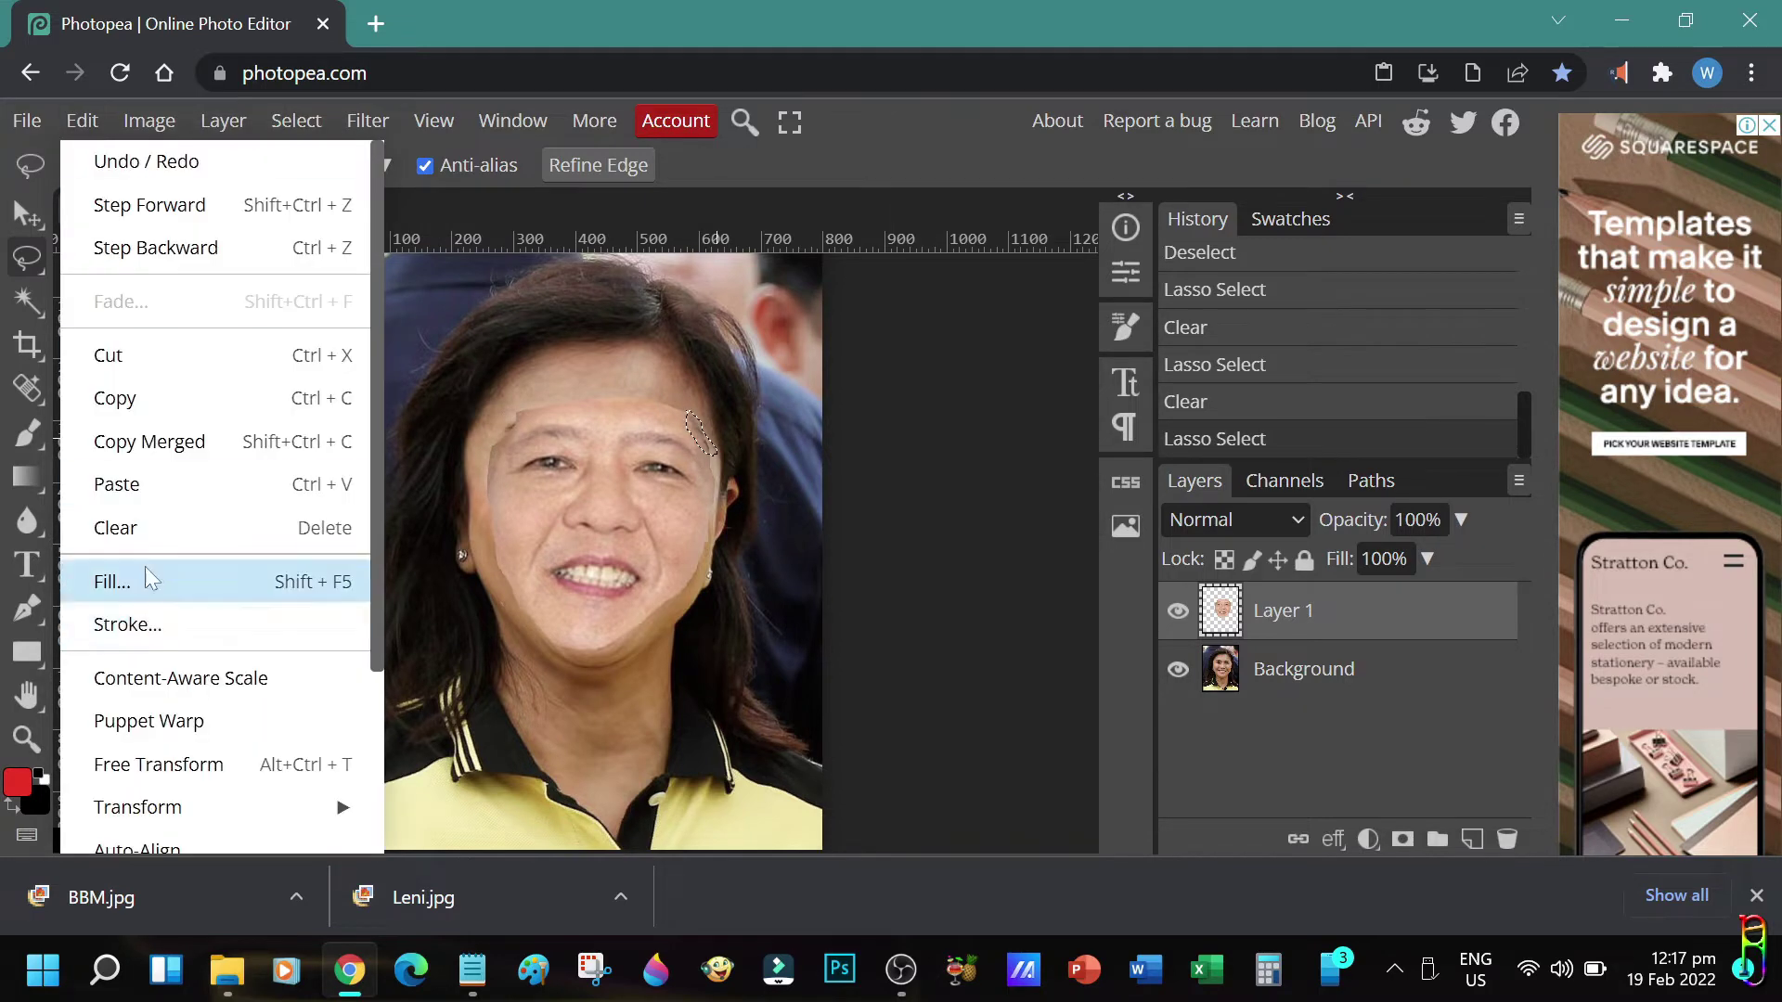
{"action": "left_click", "coordinate": [116, 525]}
{"action": "left_click_drag", "start_coordinate": [529, 414], "coordinate": [525, 415]}
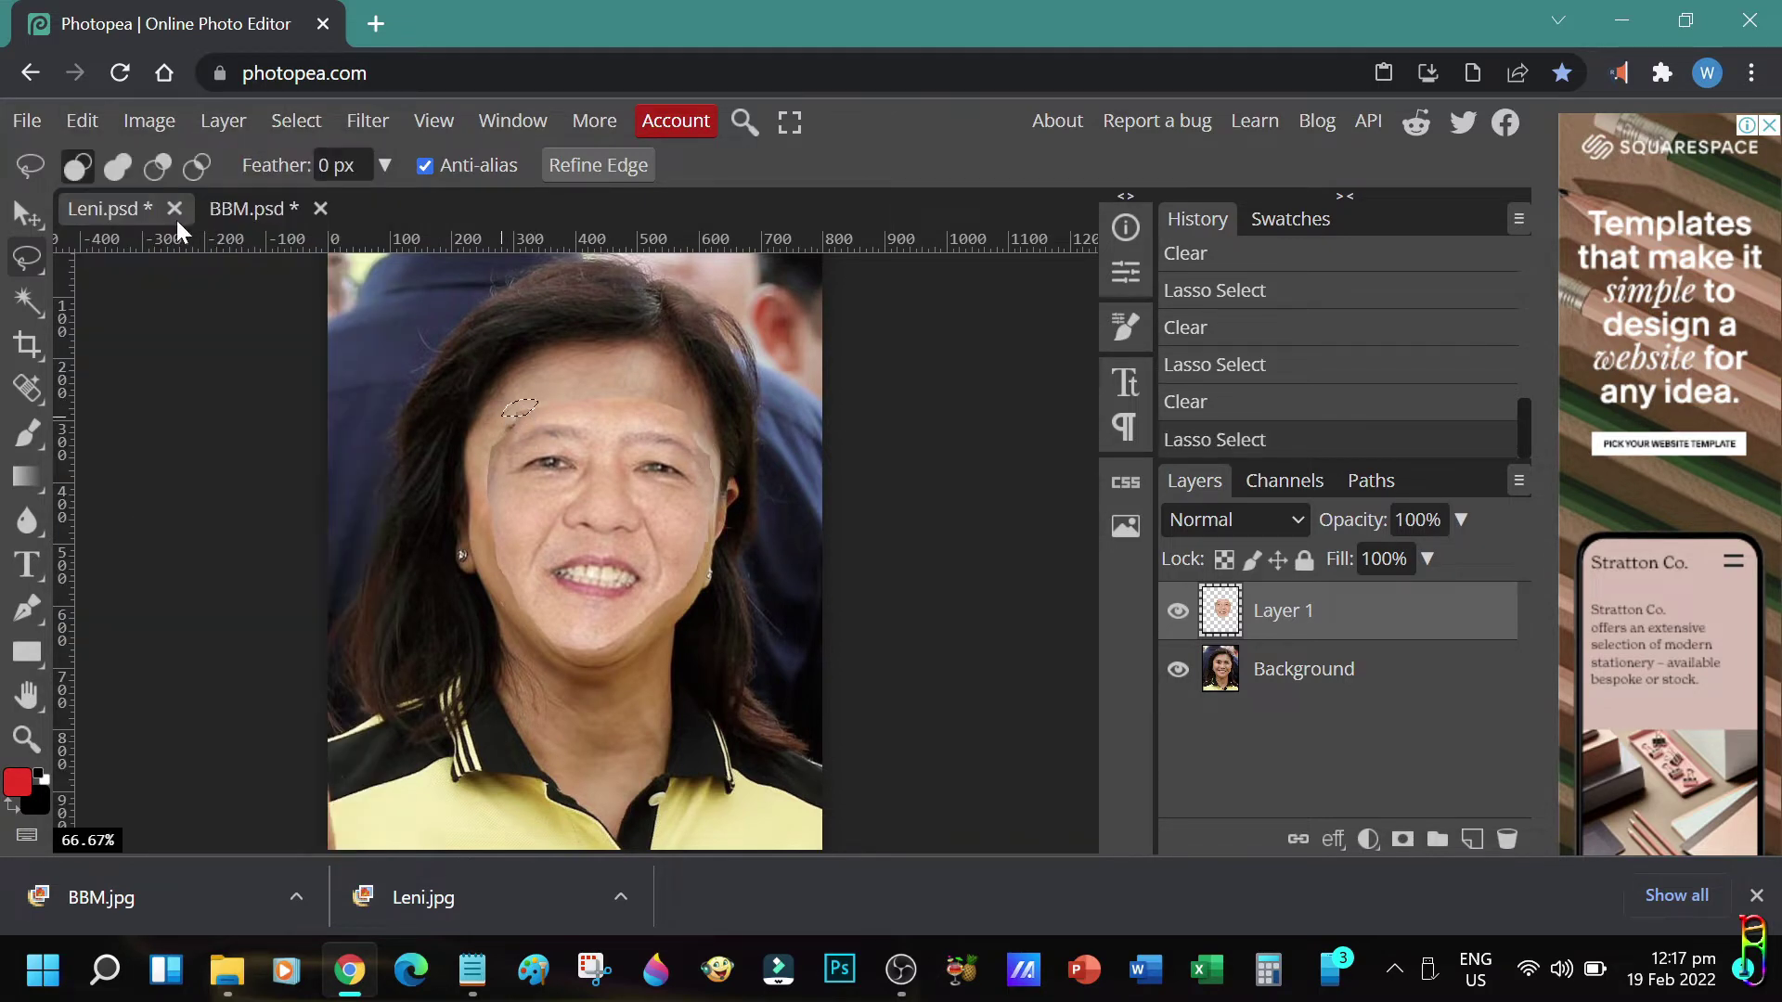
{"action": "left_click", "coordinate": [83, 121]}
{"action": "left_click", "coordinate": [116, 528]}
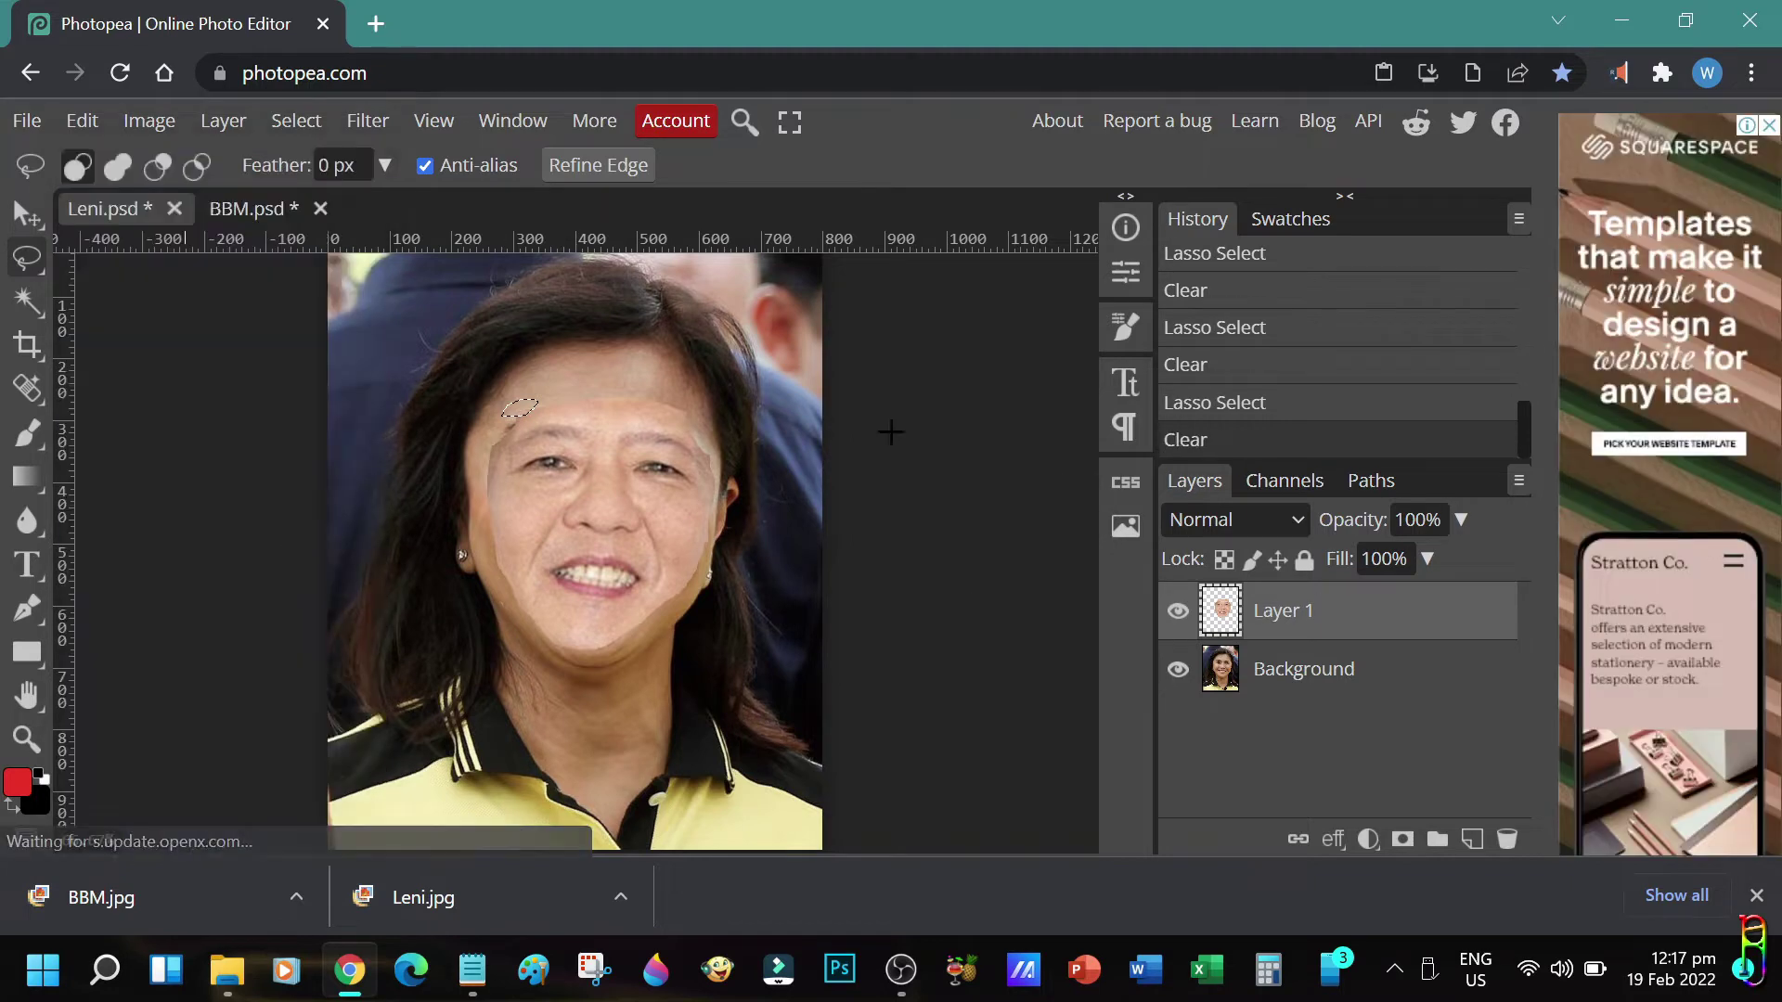
- Select Layer 1's pixels, make Background active, and contract the selection by 6 px
{"action": "key", "text": "ctrl+d"}
{"action": "right_click", "coordinate": [1372, 608]}
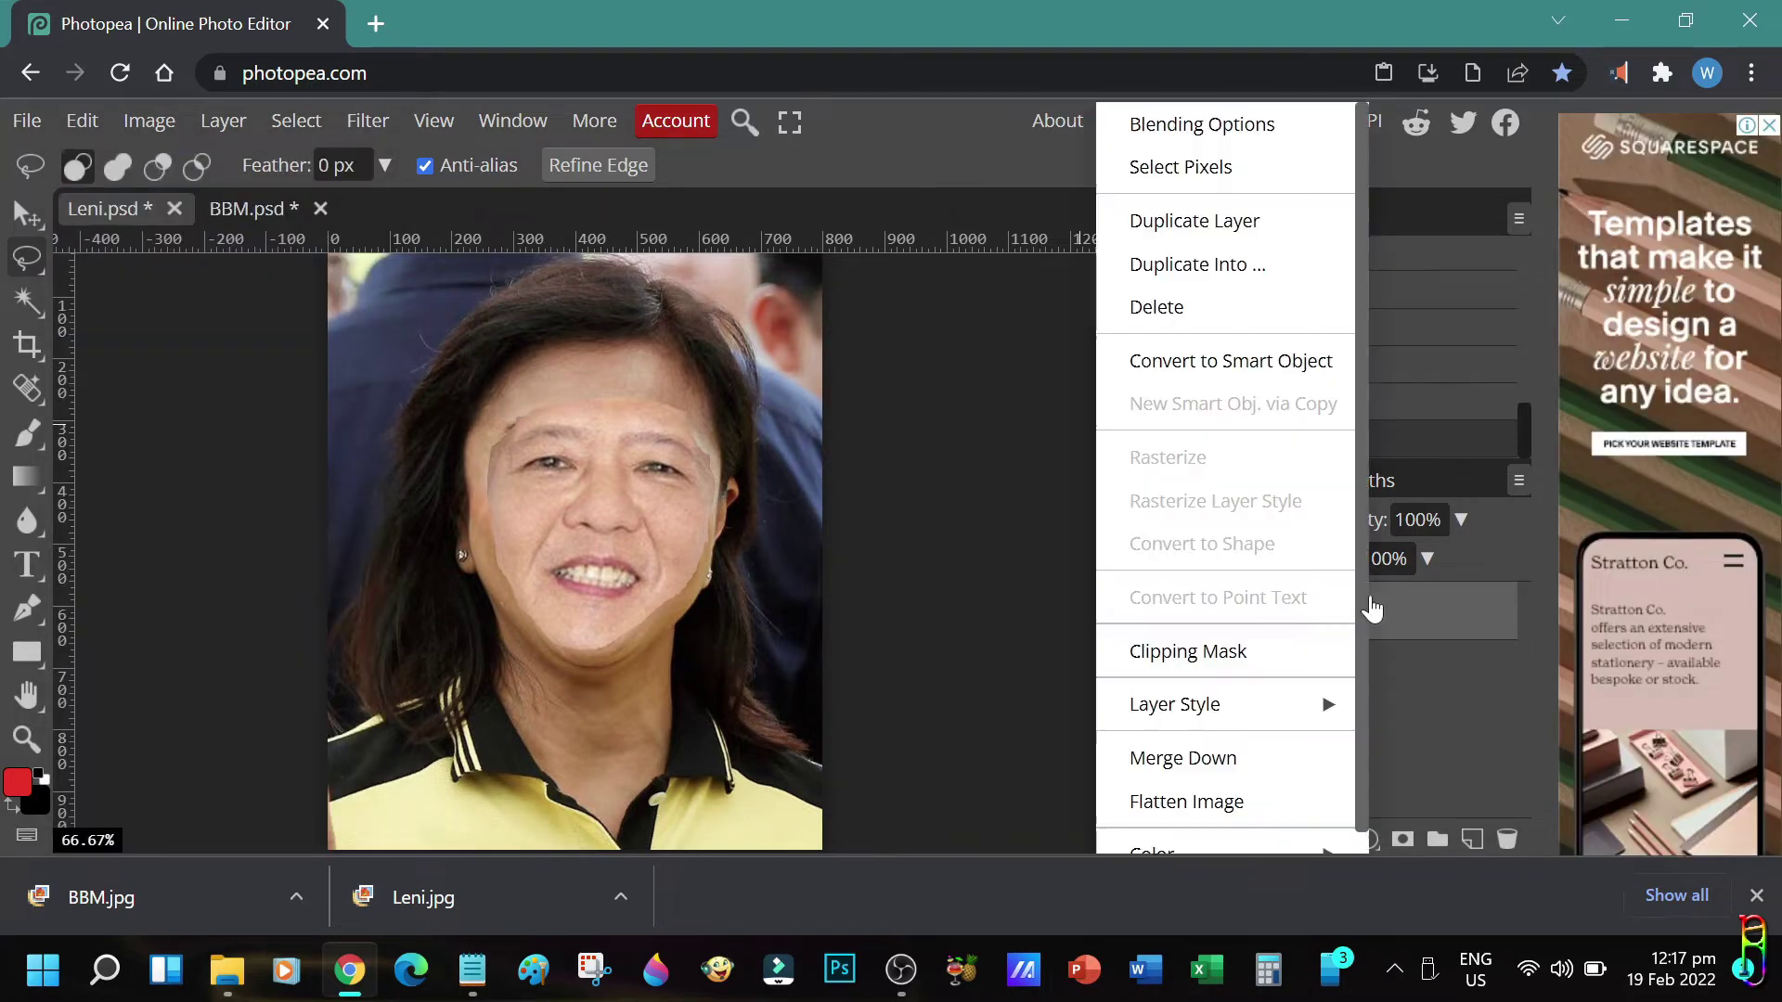
{"action": "left_click", "coordinate": [1204, 172]}
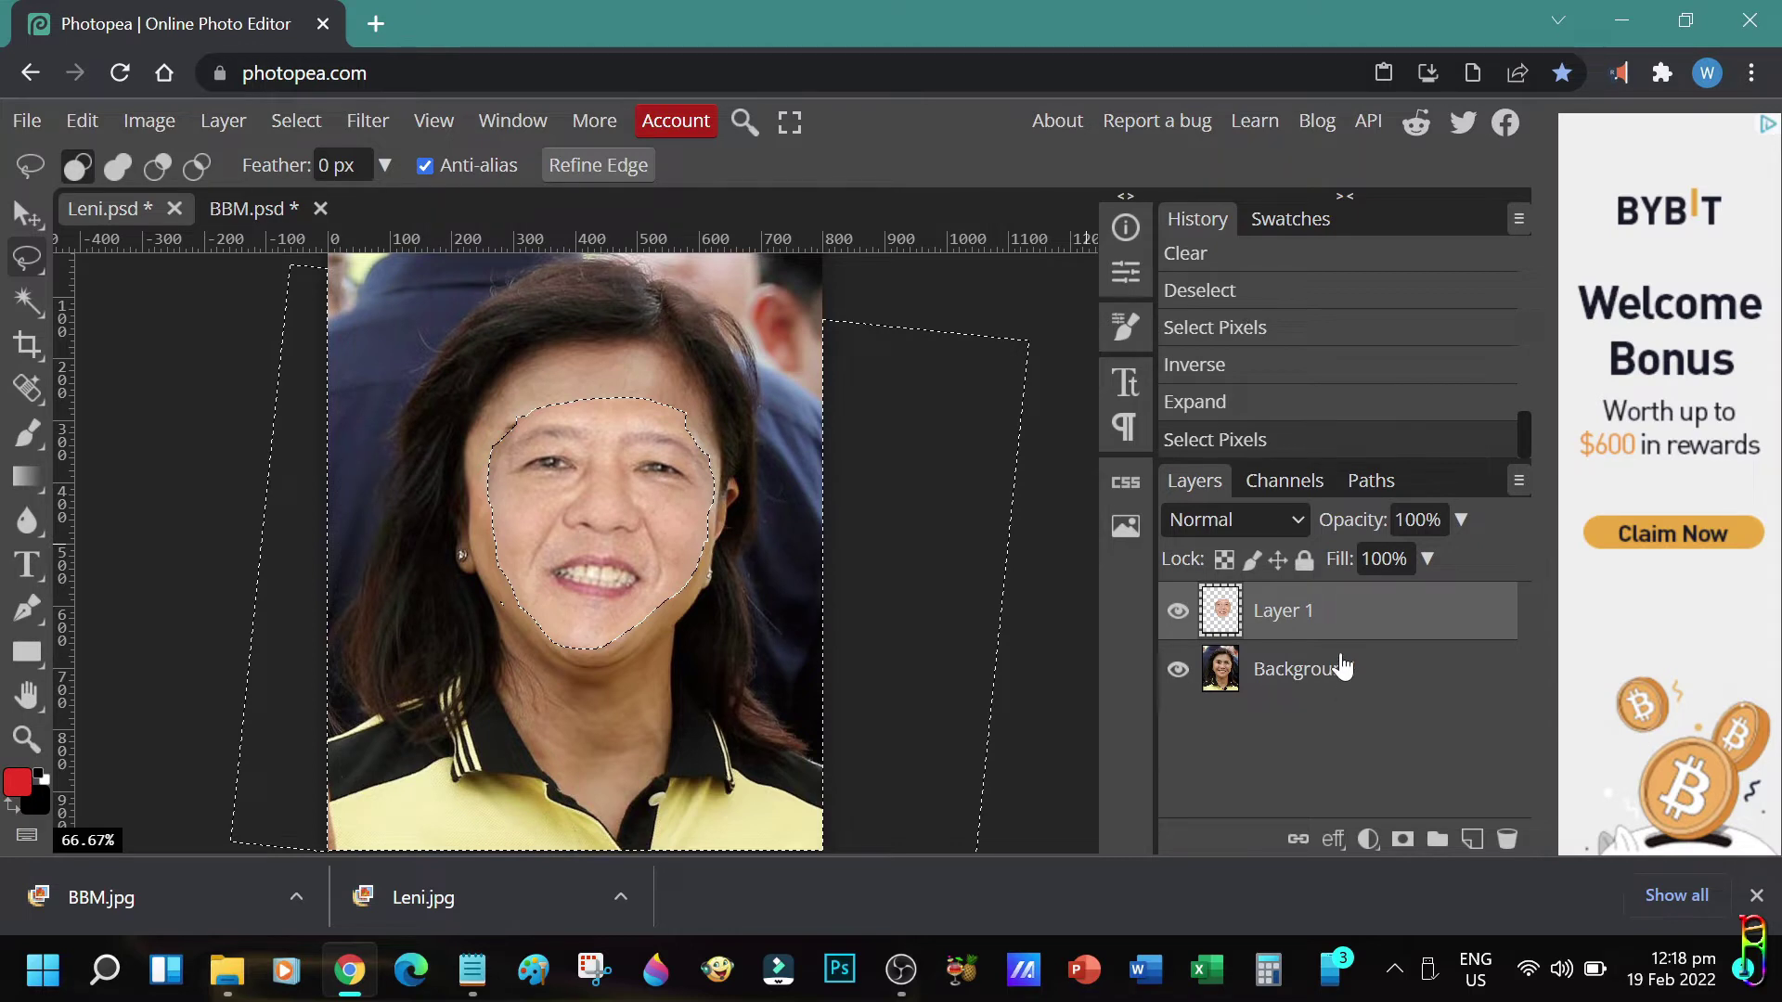
{"action": "left_click", "coordinate": [1338, 673]}
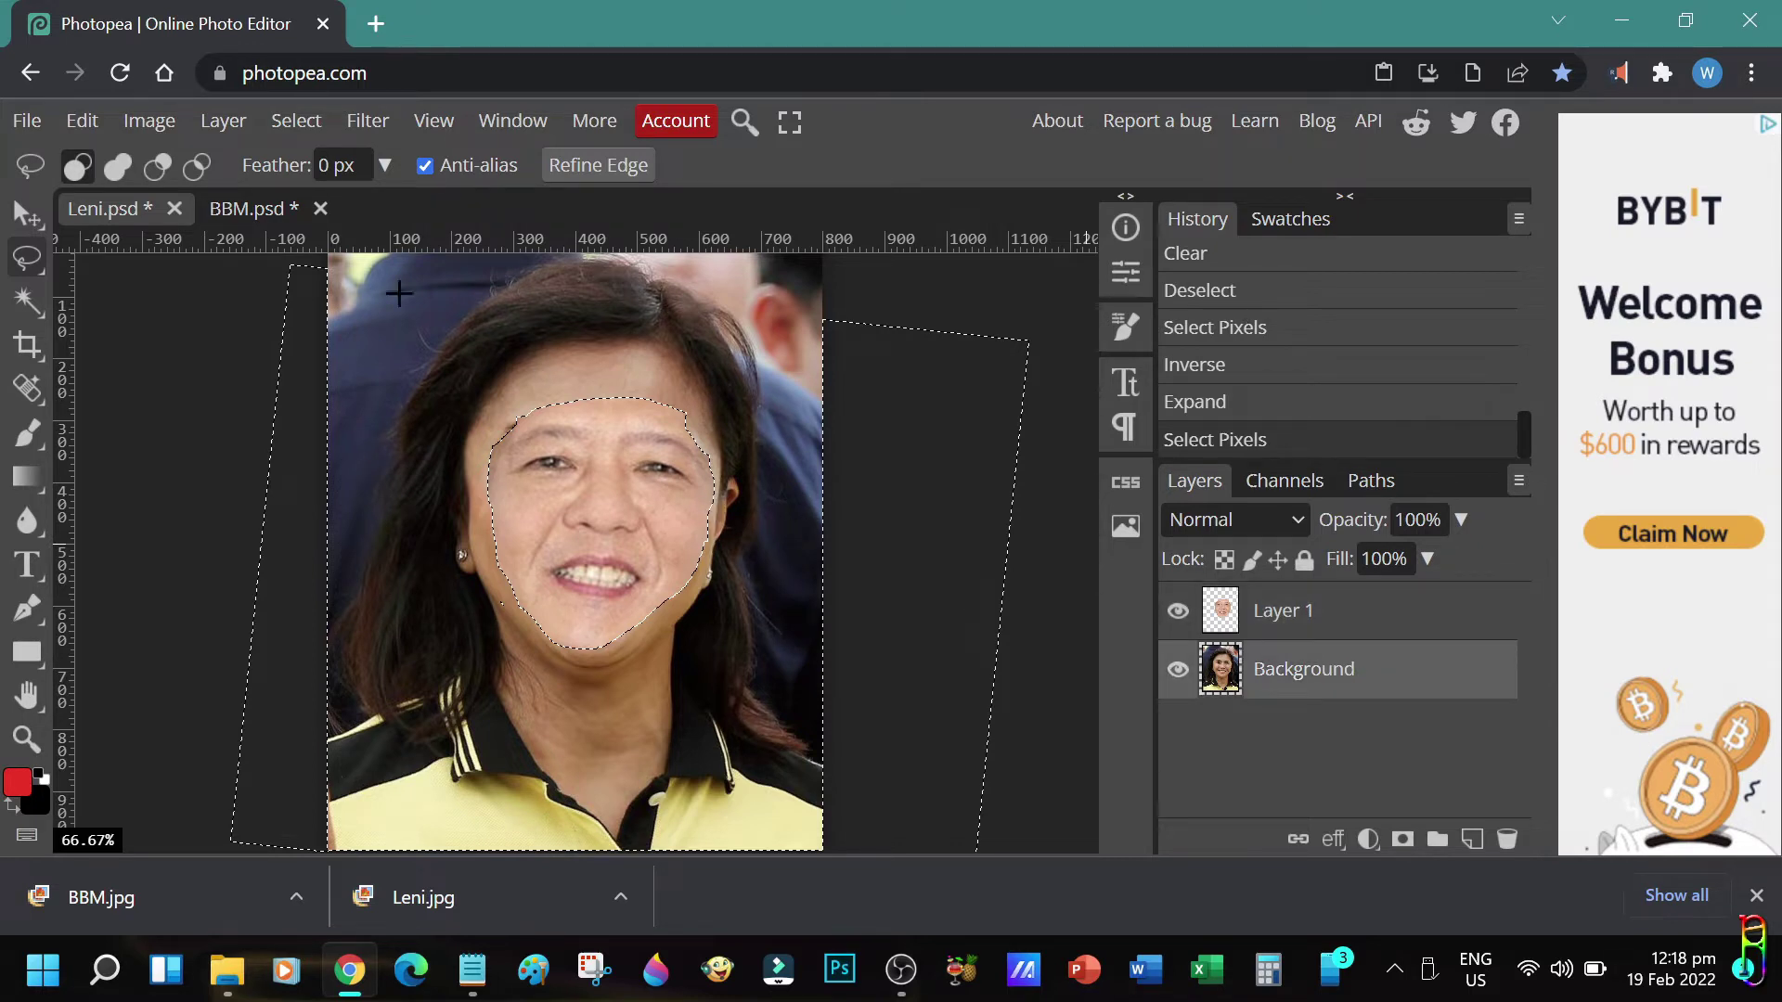
{"action": "left_click", "coordinate": [295, 121]}
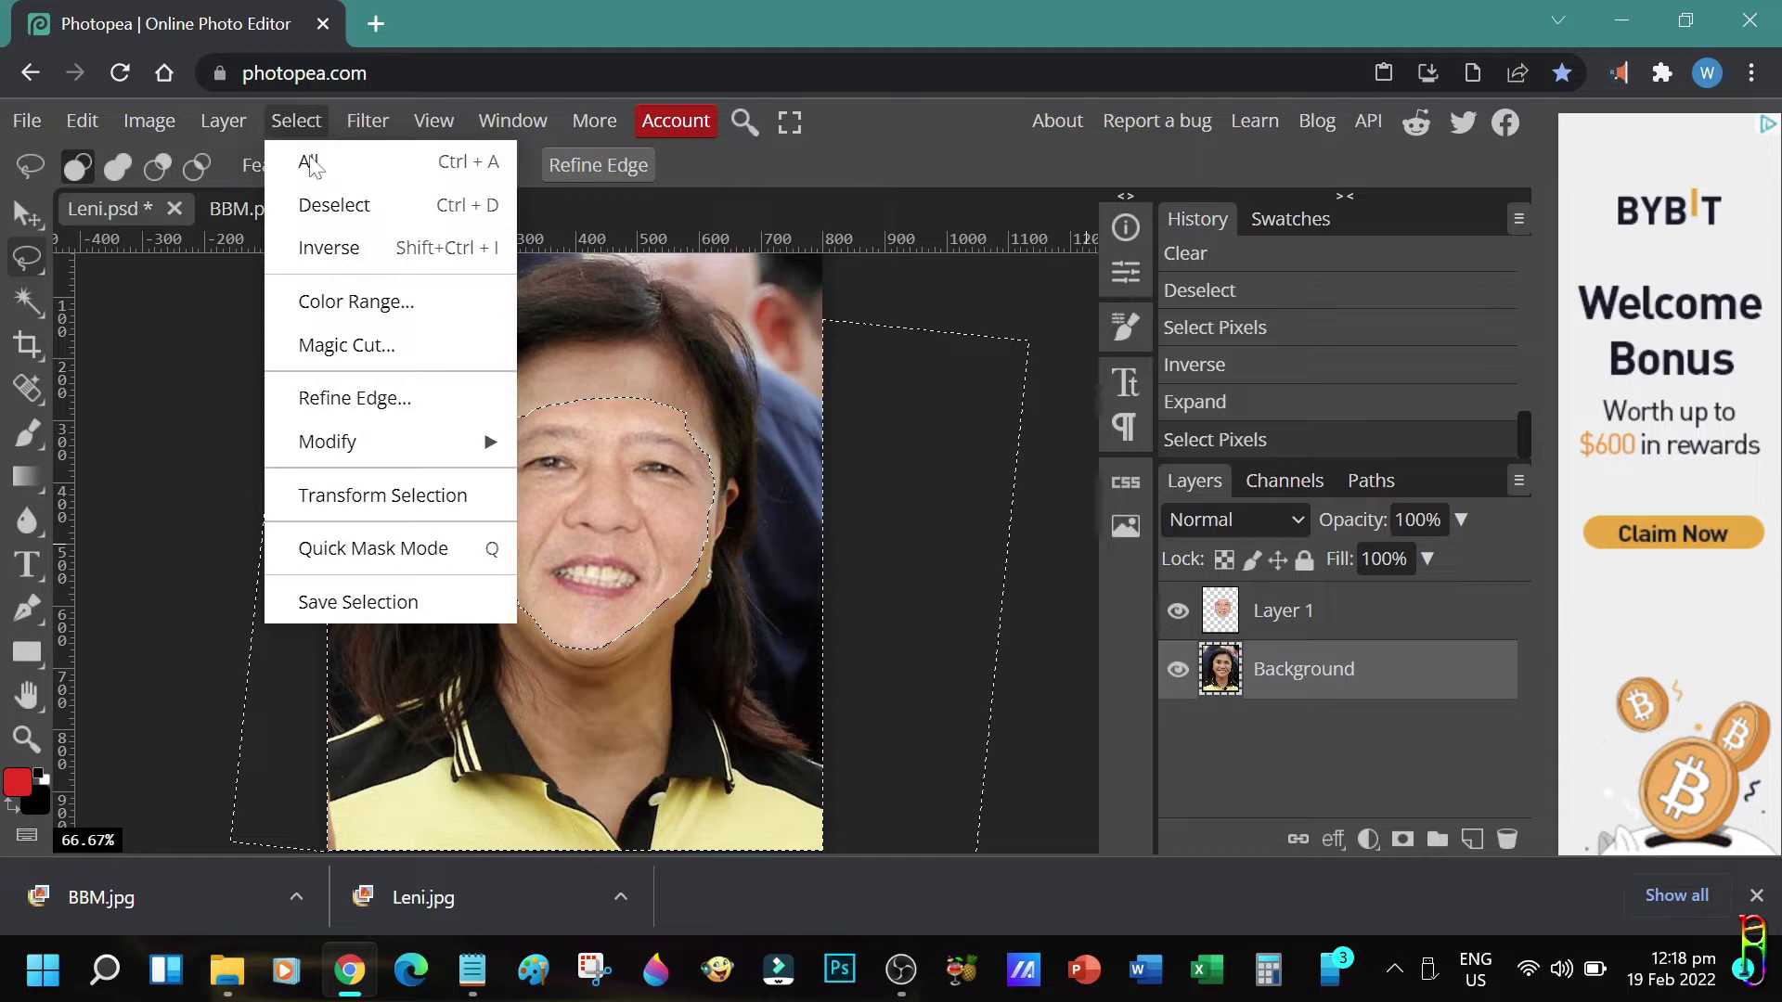
{"action": "mouse_move", "coordinate": [369, 455]}
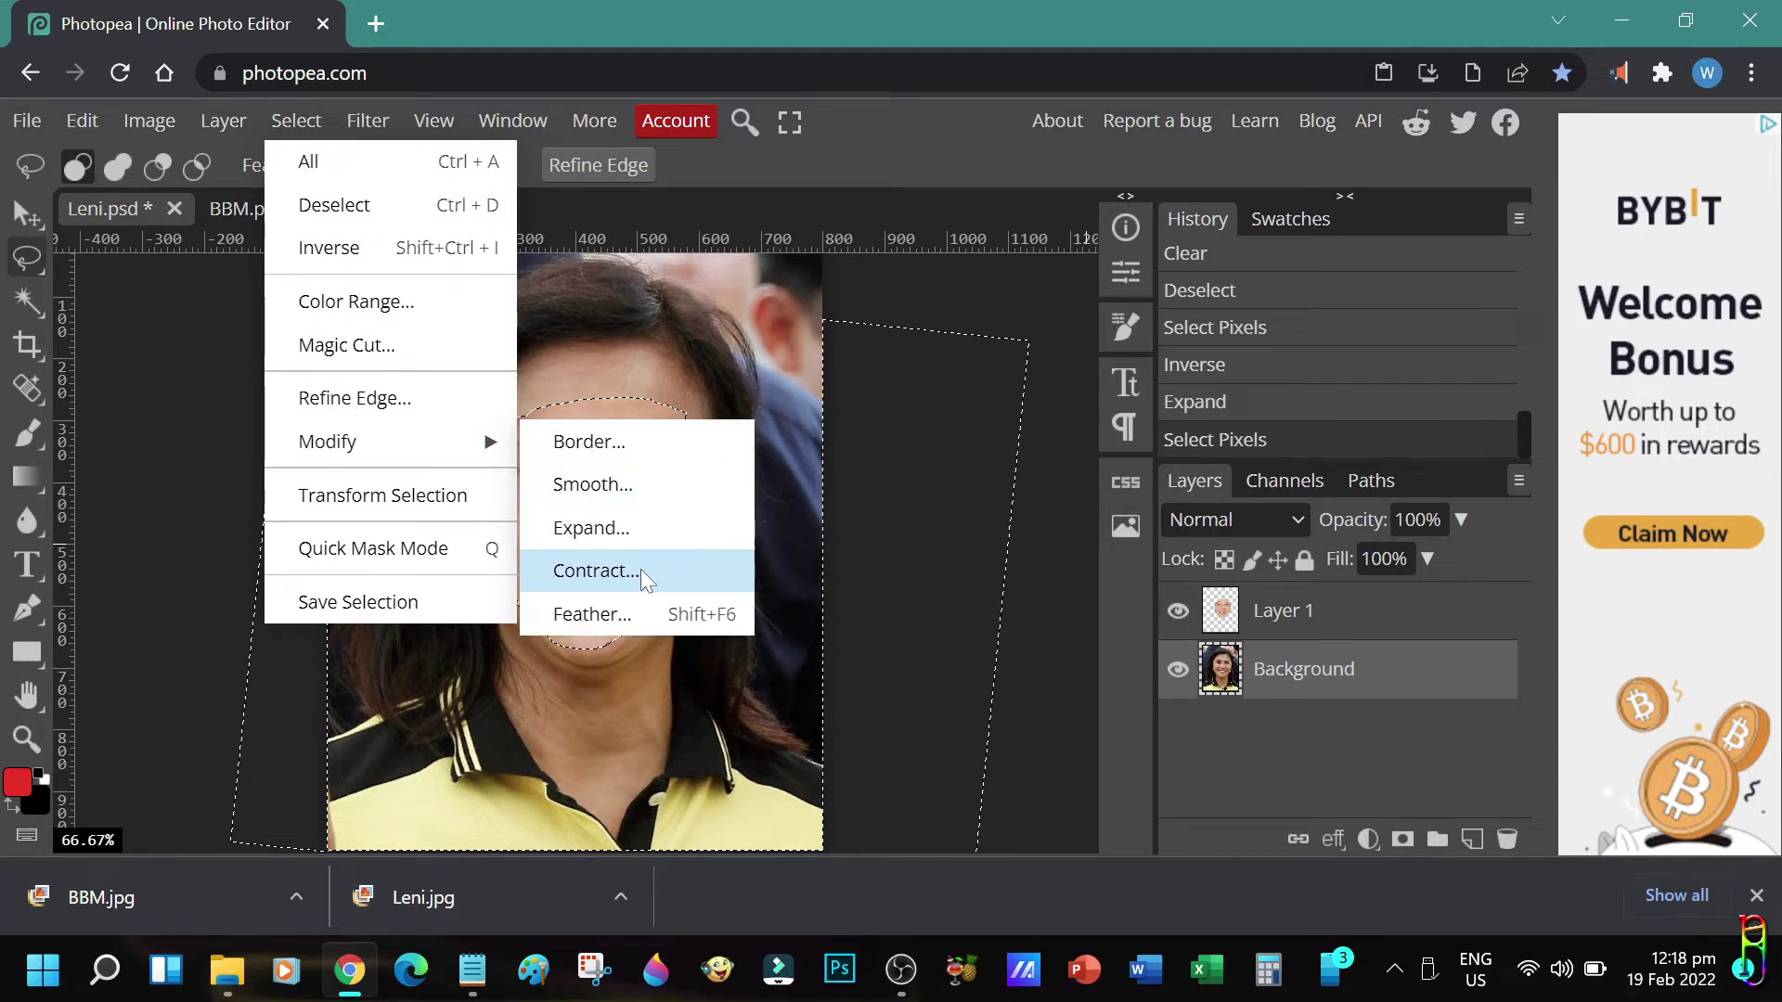
{"action": "left_click", "coordinate": [595, 571]}
{"action": "type", "text": "6"}
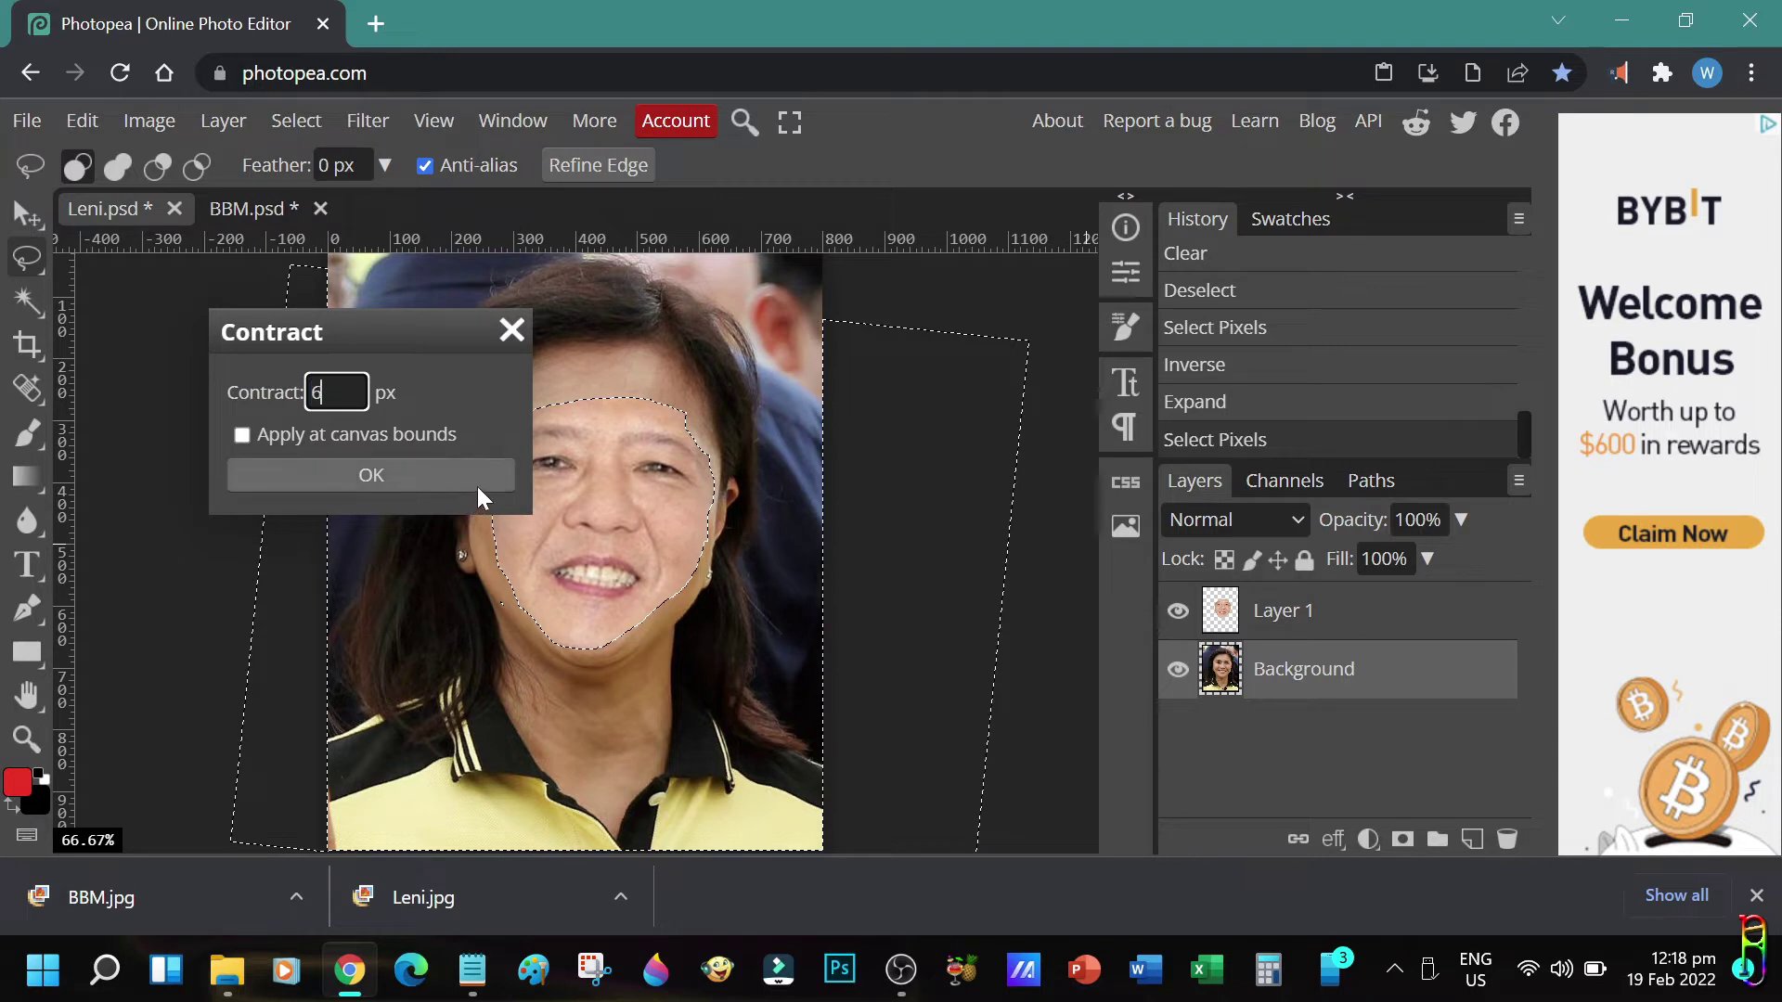
{"action": "left_click", "coordinate": [369, 477]}
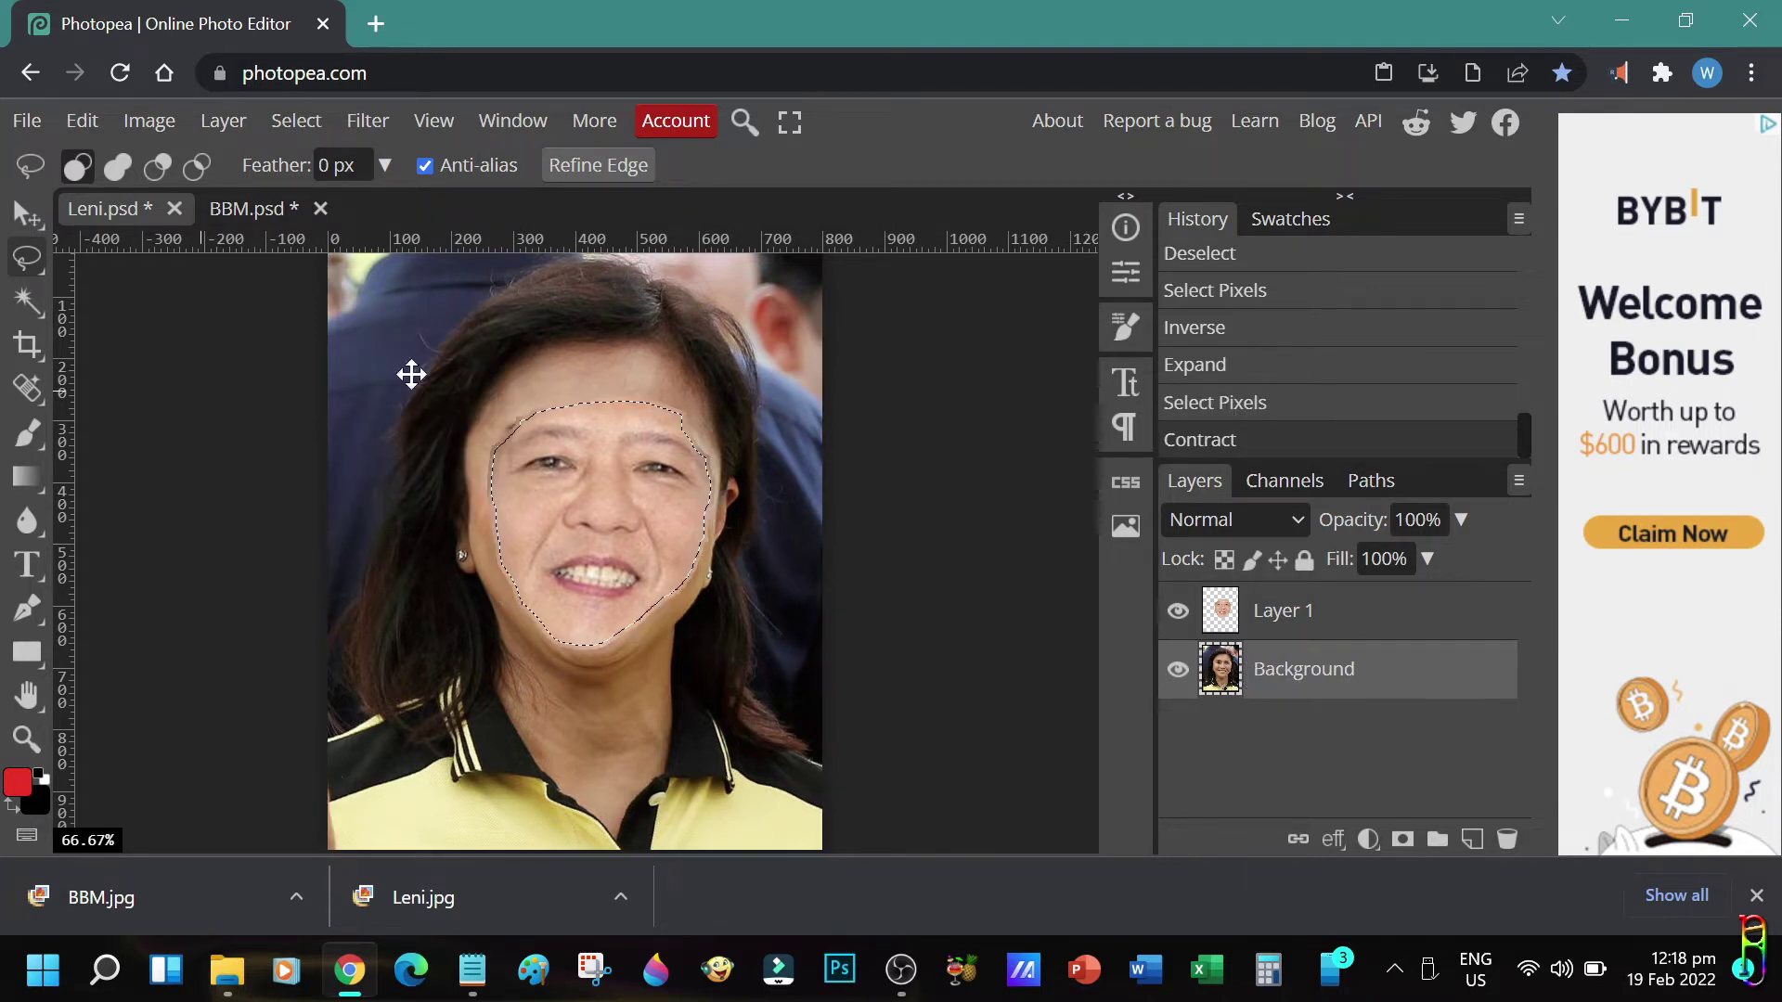
- Clear the original face from the Background layer, then toggle Layer 1's visibility to check
{"action": "left_click", "coordinate": [82, 121]}
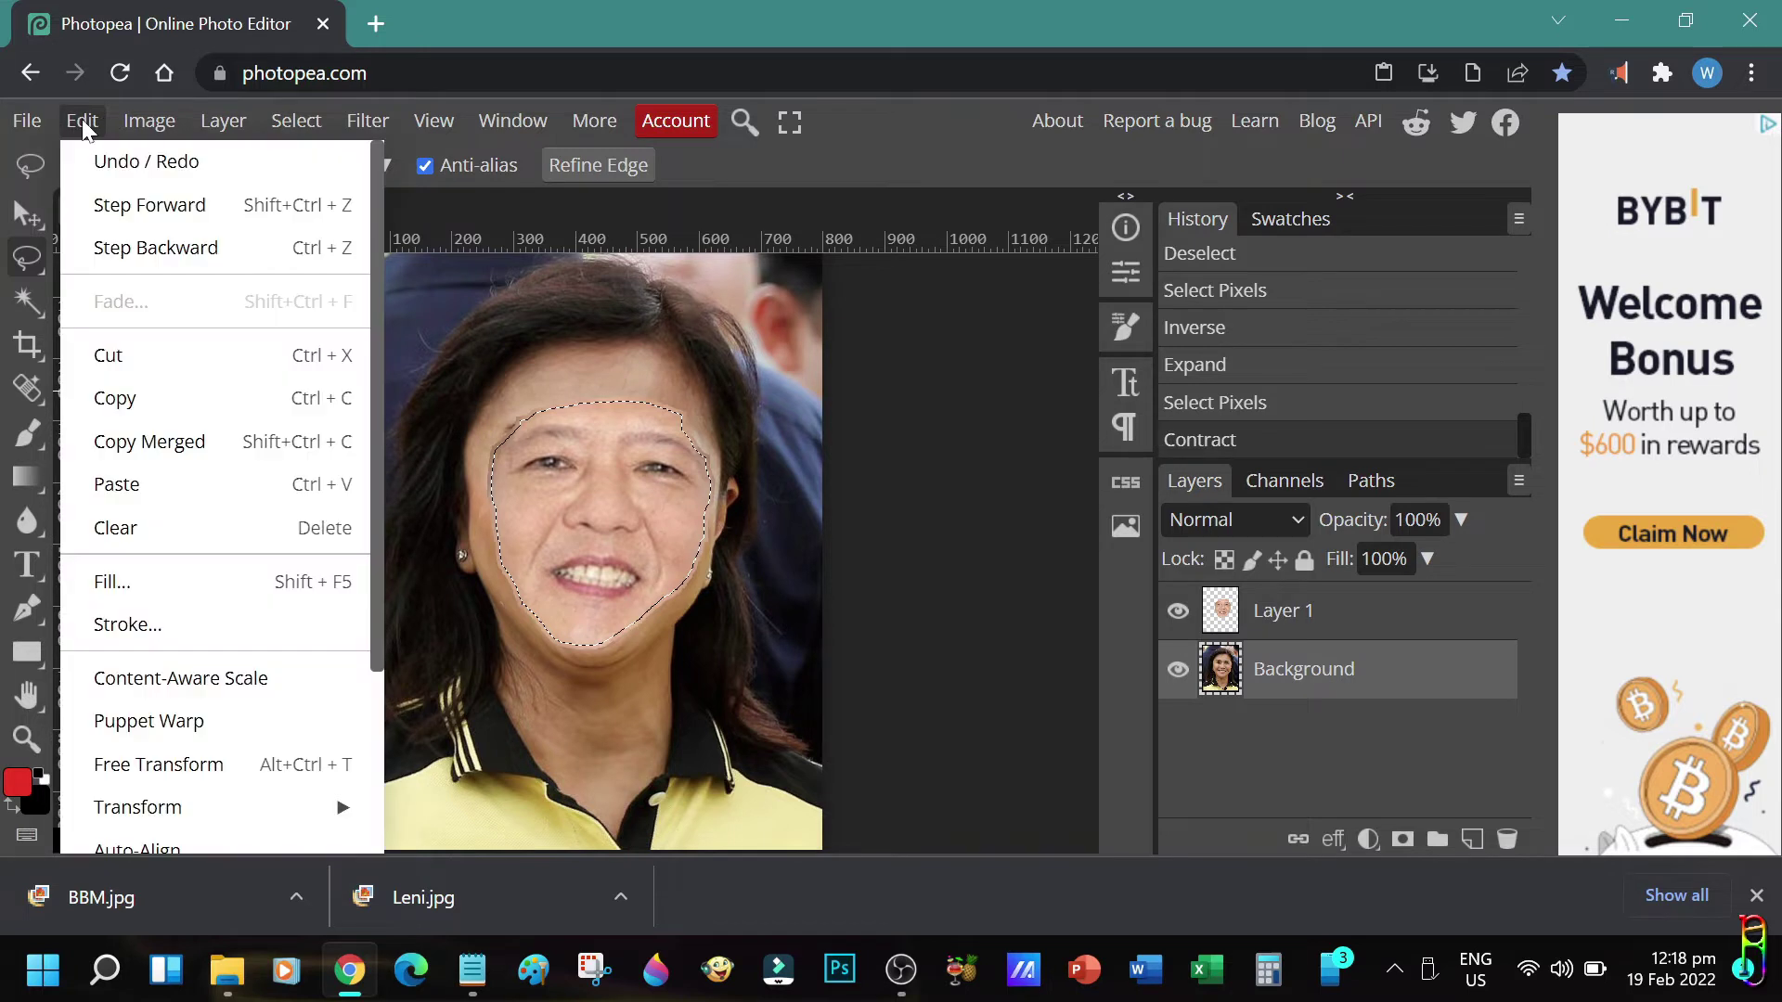
{"action": "left_click", "coordinate": [172, 528]}
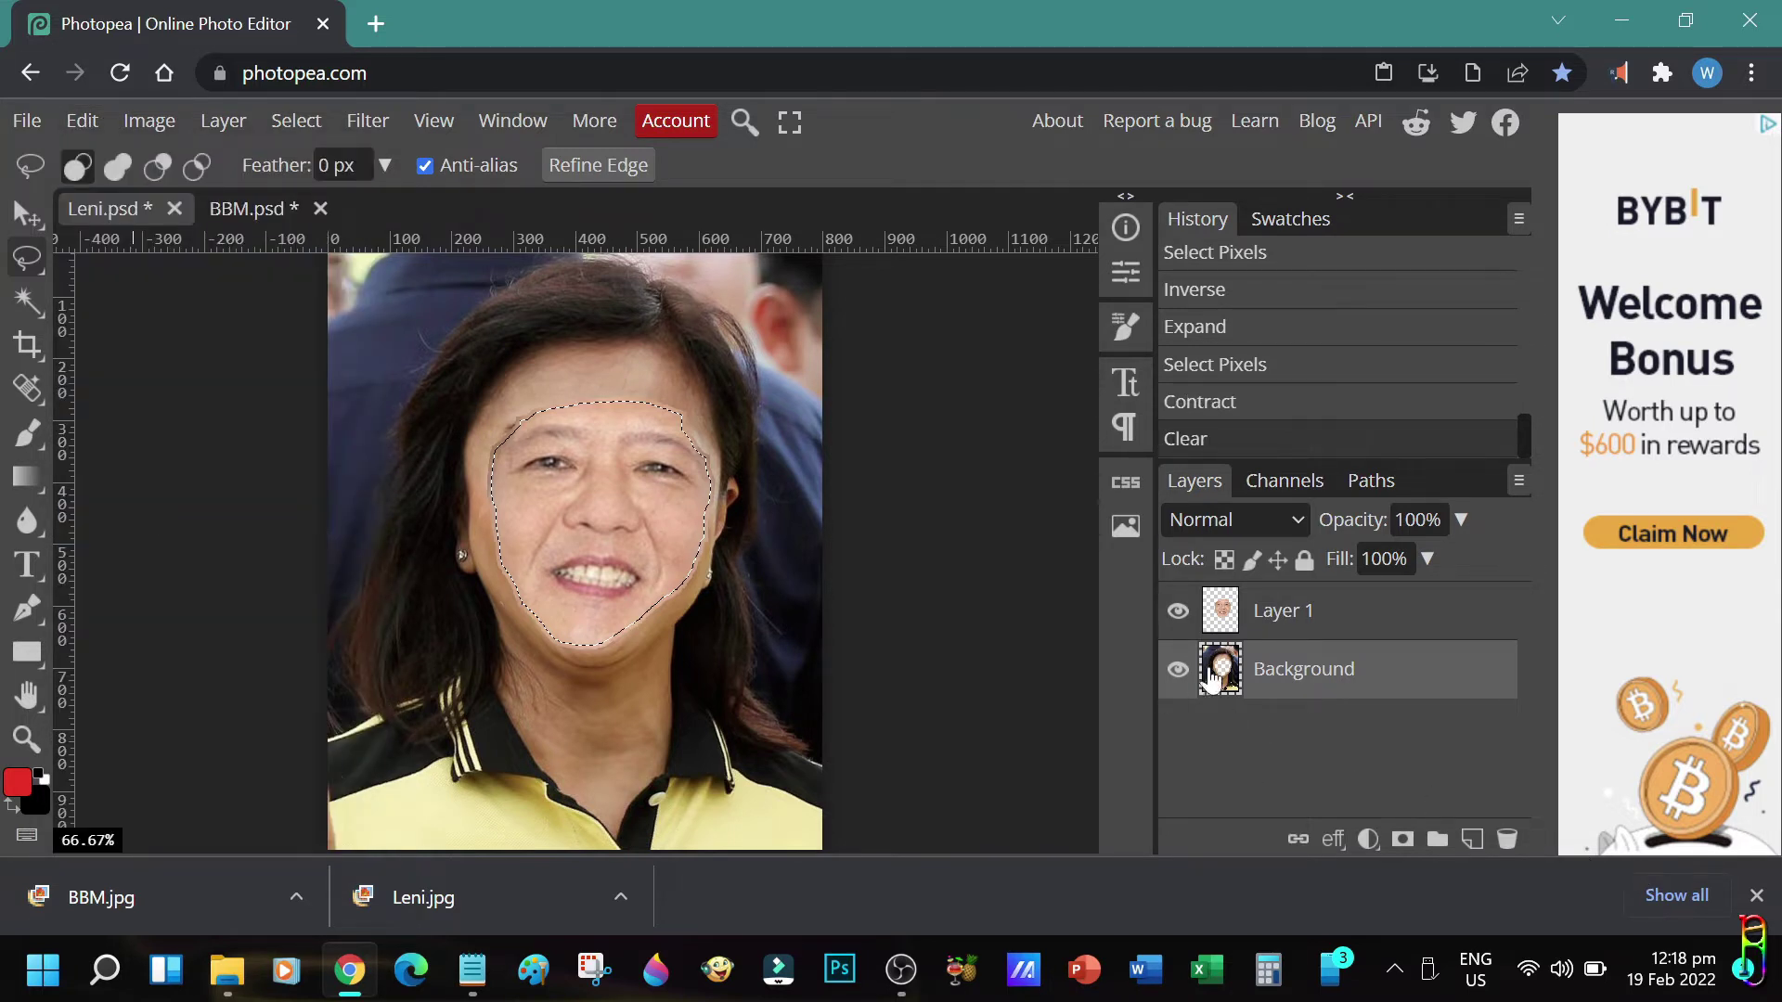
{"action": "left_click", "coordinate": [1178, 613]}
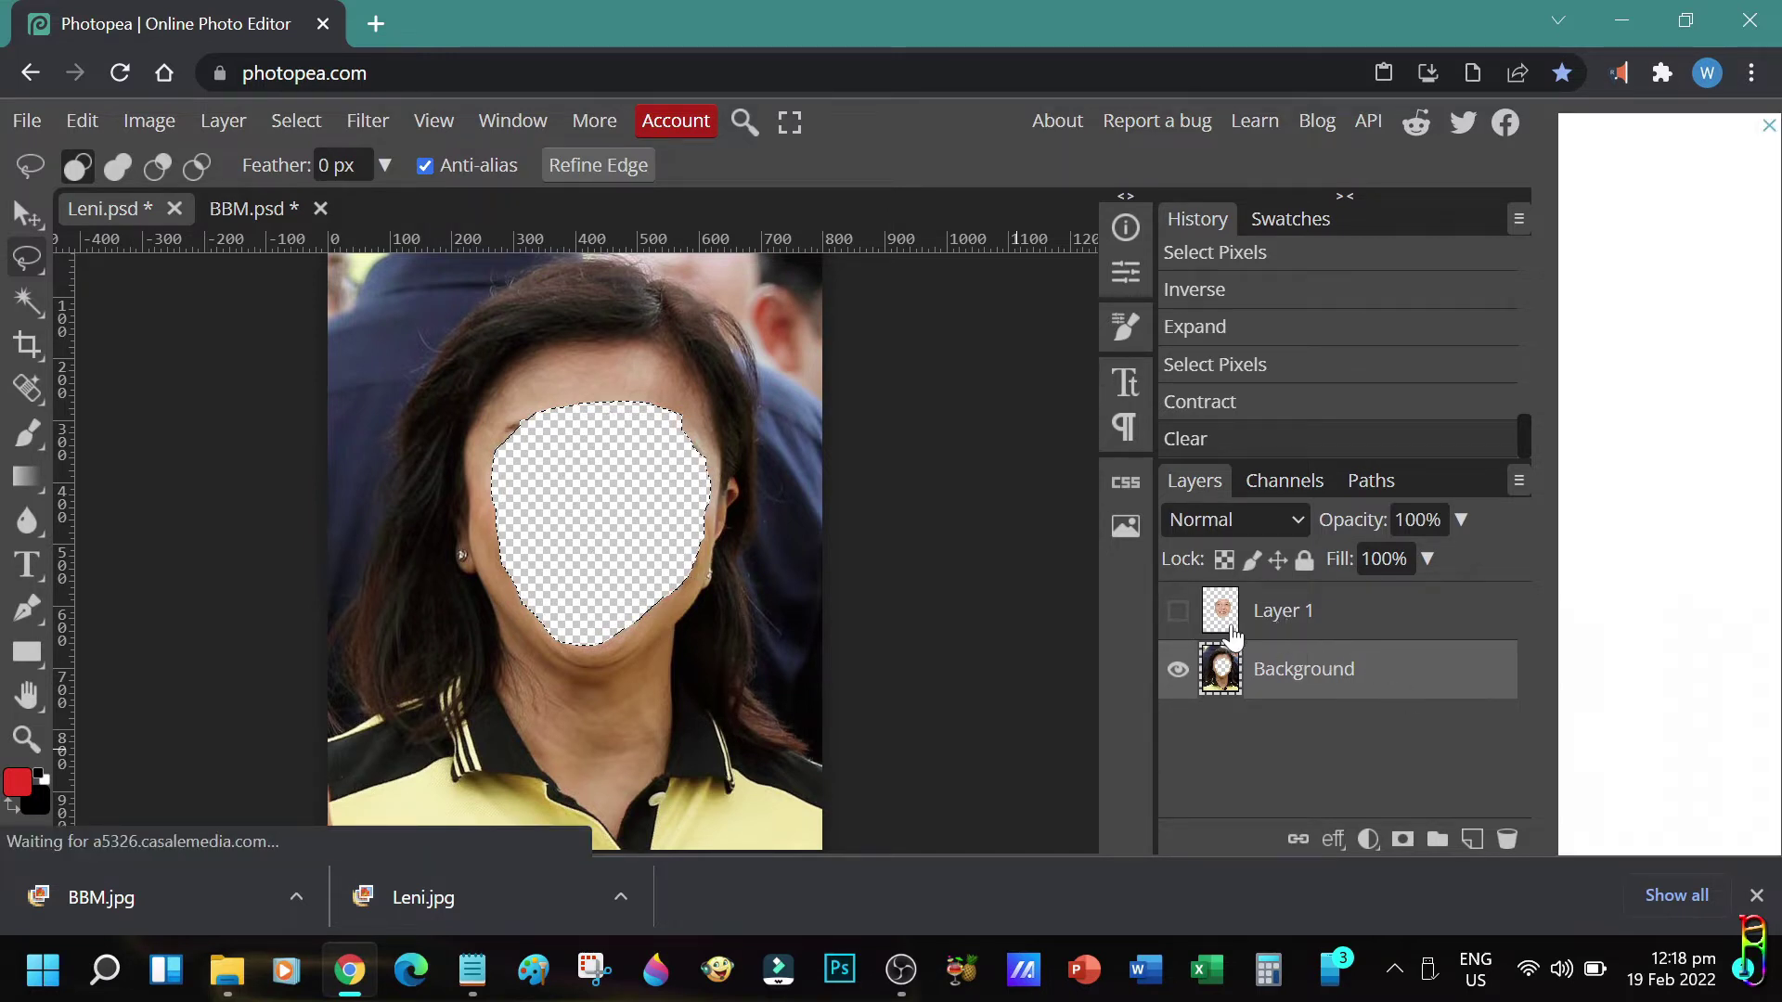
{"action": "left_click", "coordinate": [1178, 612]}
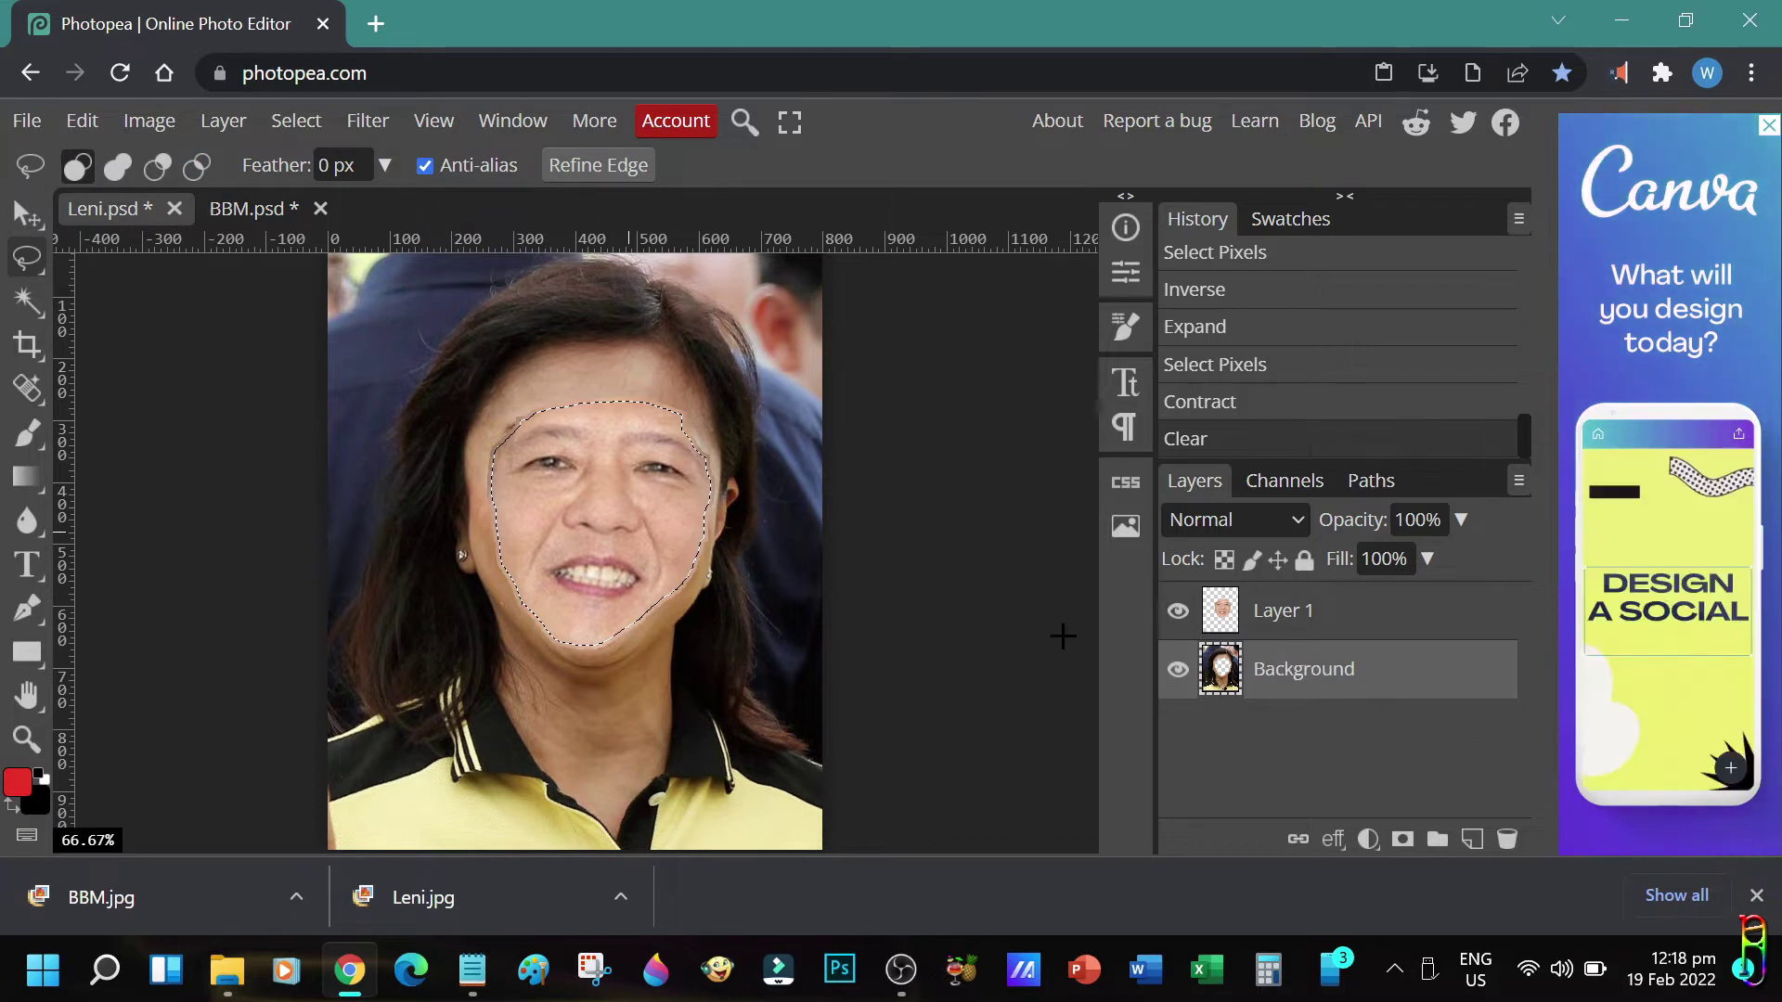
- Deselect, select both layers, and run Edit > Auto-Blend, waiting through Chrome's unresponsive-page prompt
{"action": "left_click", "coordinate": [296, 120]}
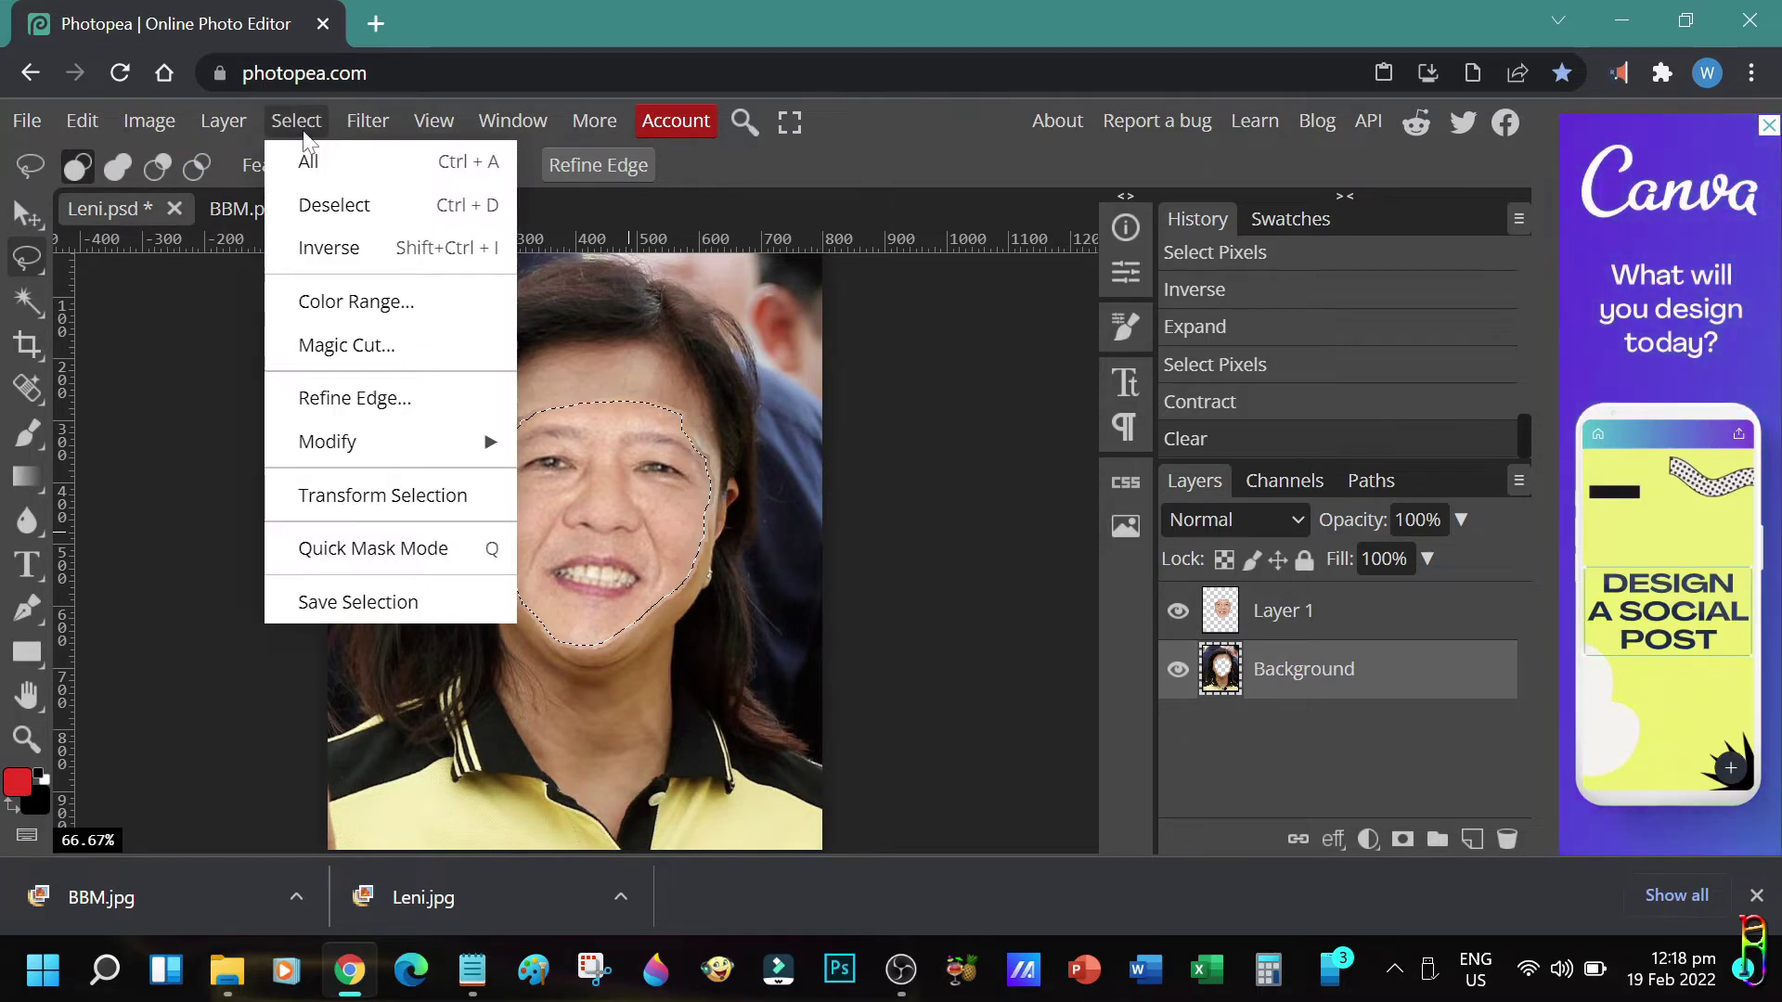
{"action": "left_click", "coordinate": [320, 206]}
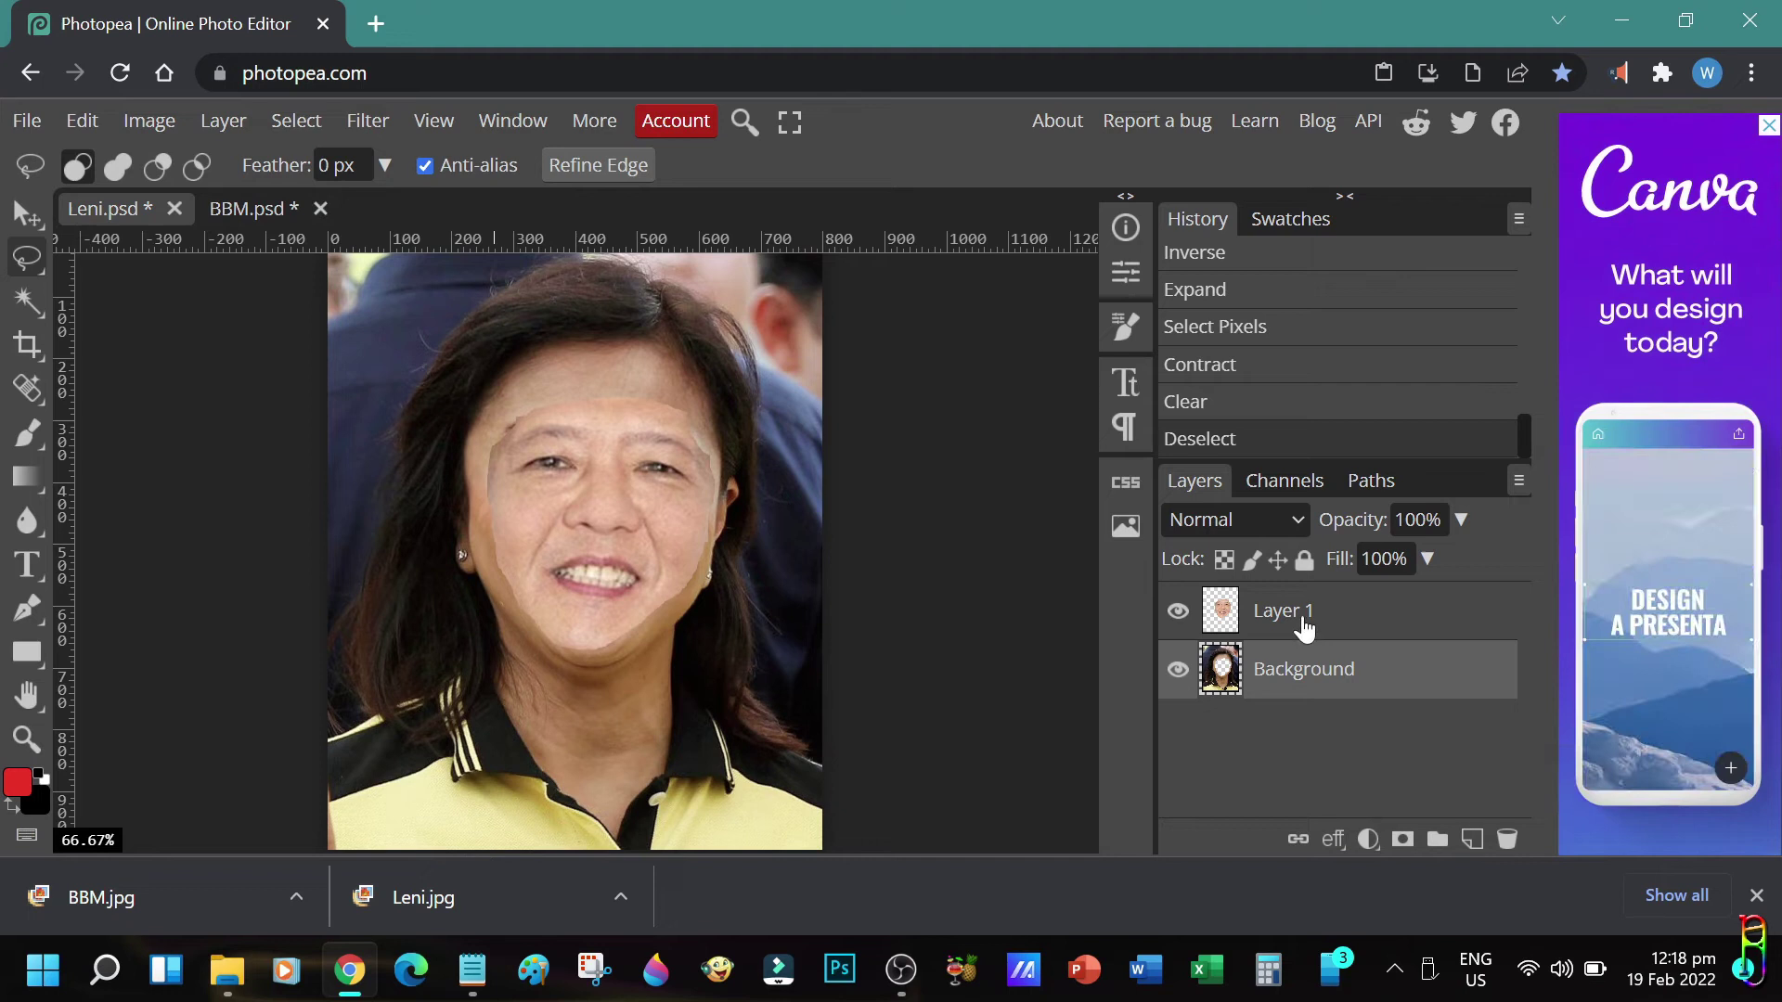
{"action": "left_click", "coordinate": [1305, 620], "text": "shift"}
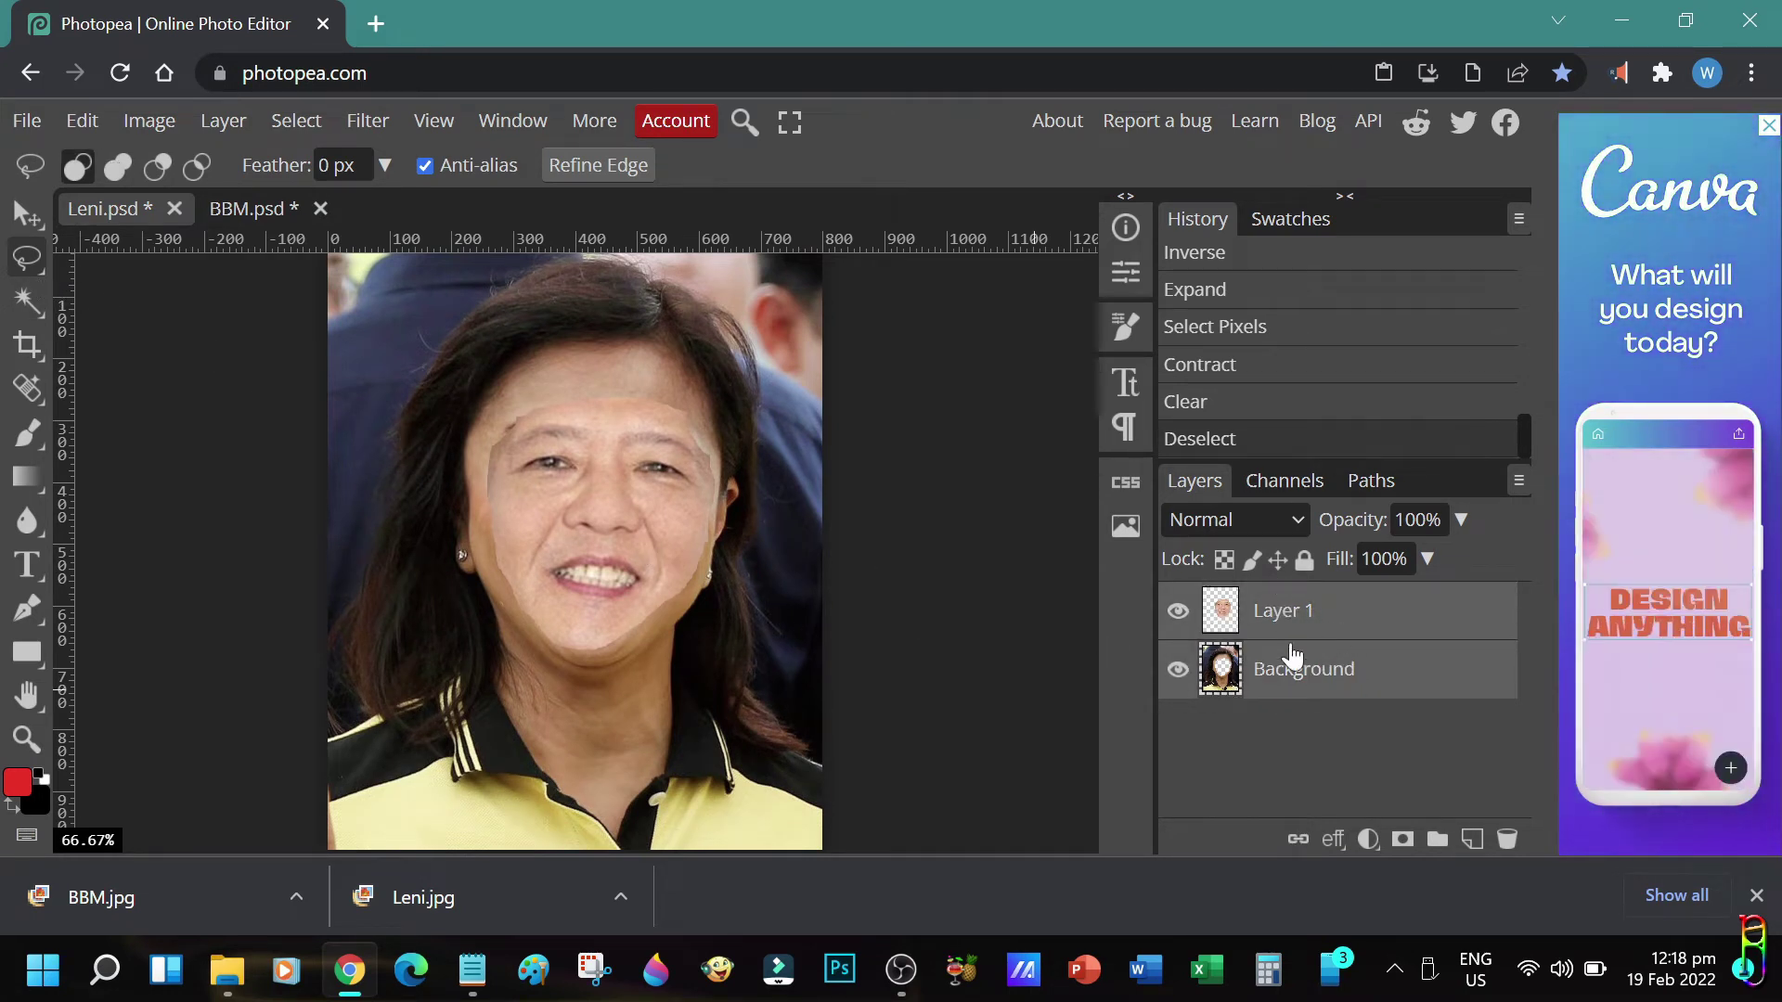
{"action": "left_click", "coordinate": [81, 120]}
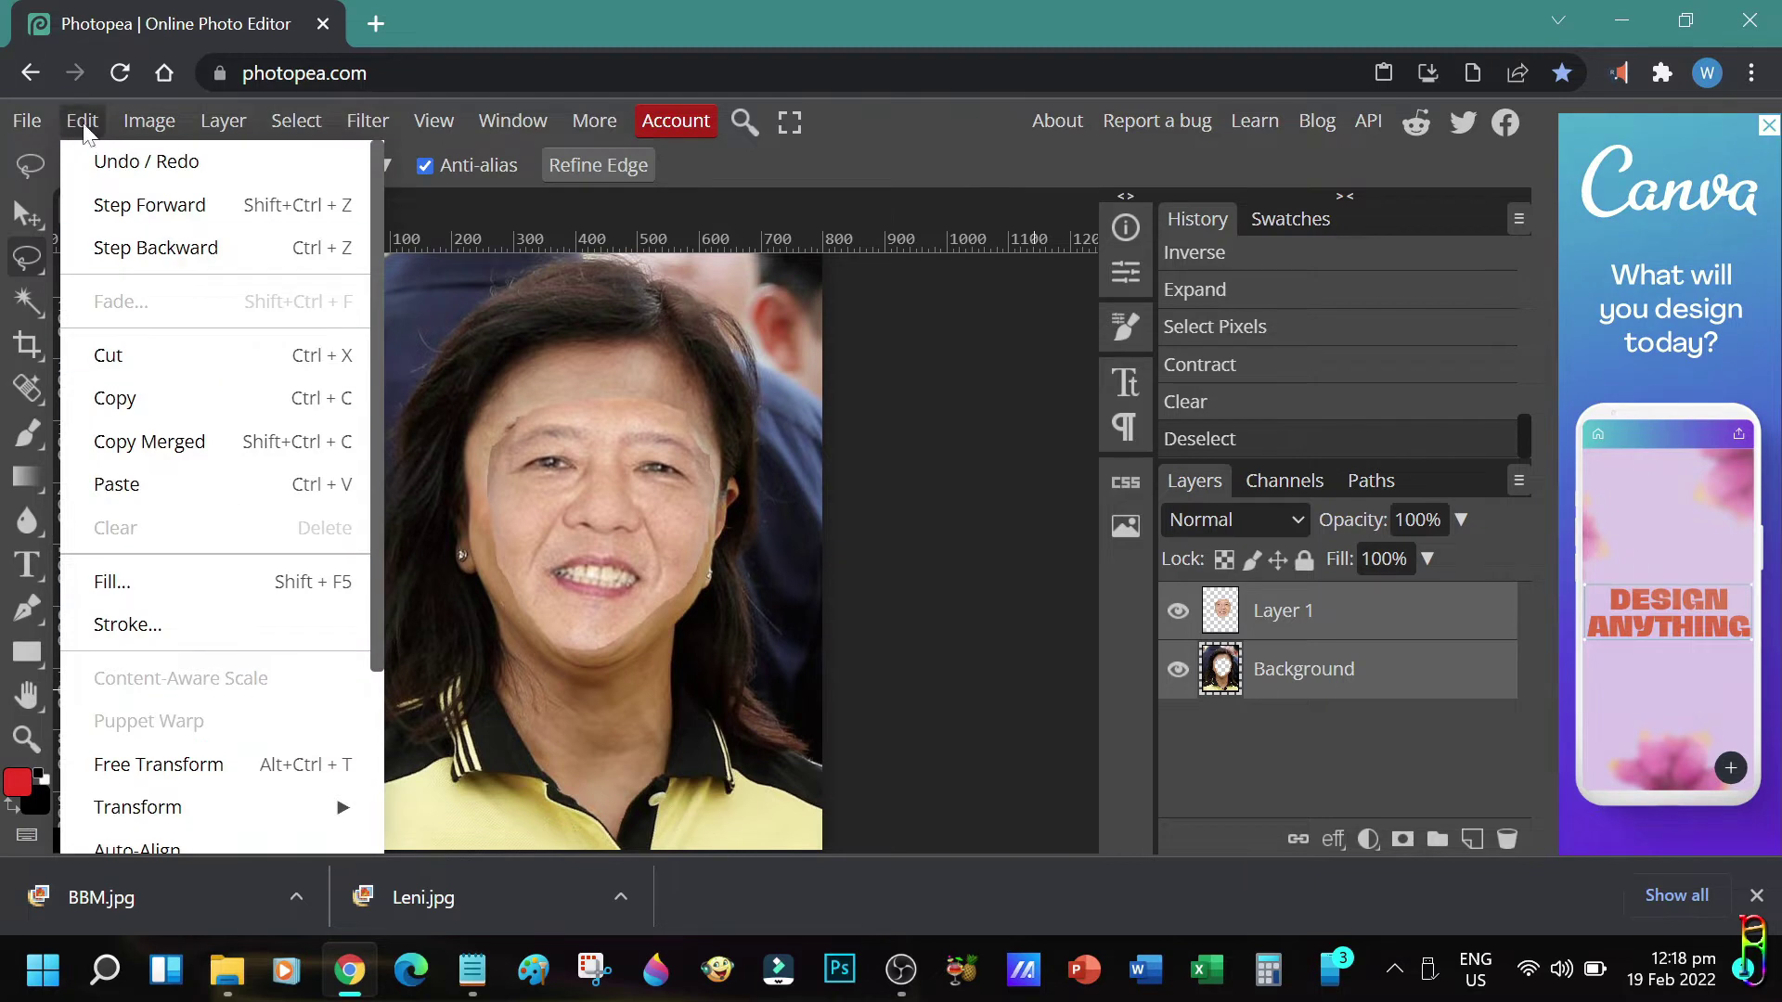
{"action": "scroll", "coordinate": [179, 654], "scroll_direction": "down", "scroll_amount": 3}
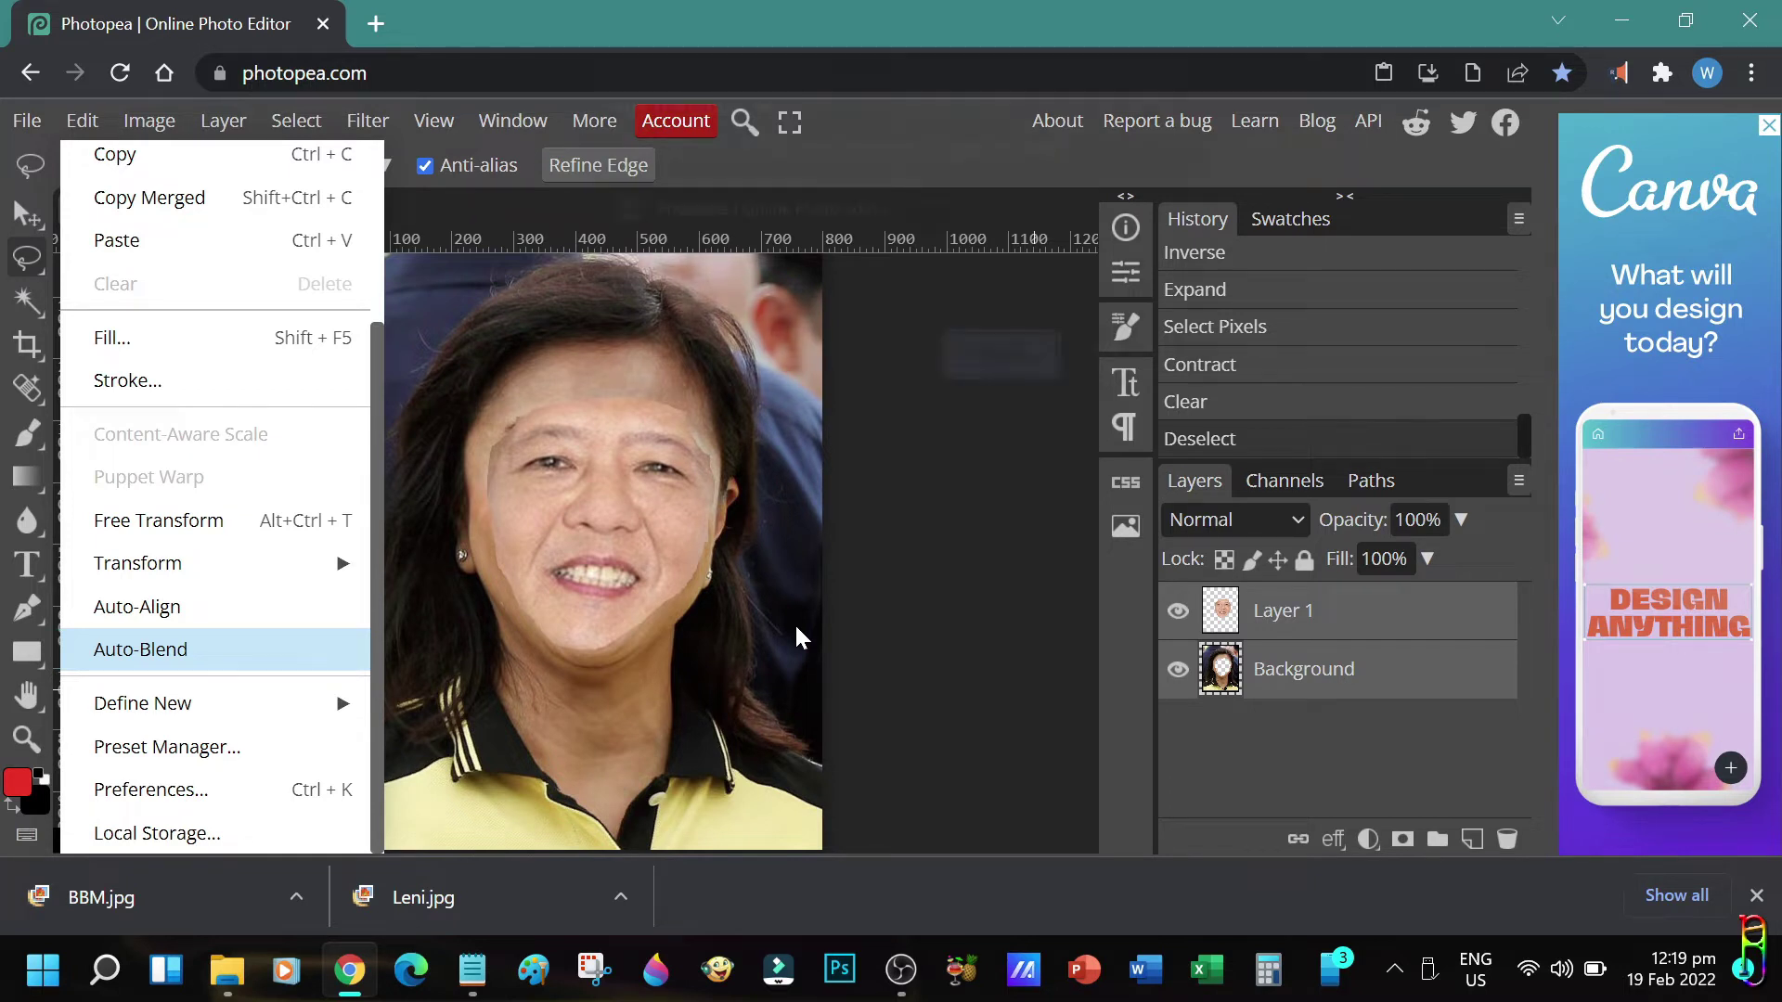
{"action": "left_click", "coordinate": [991, 367]}
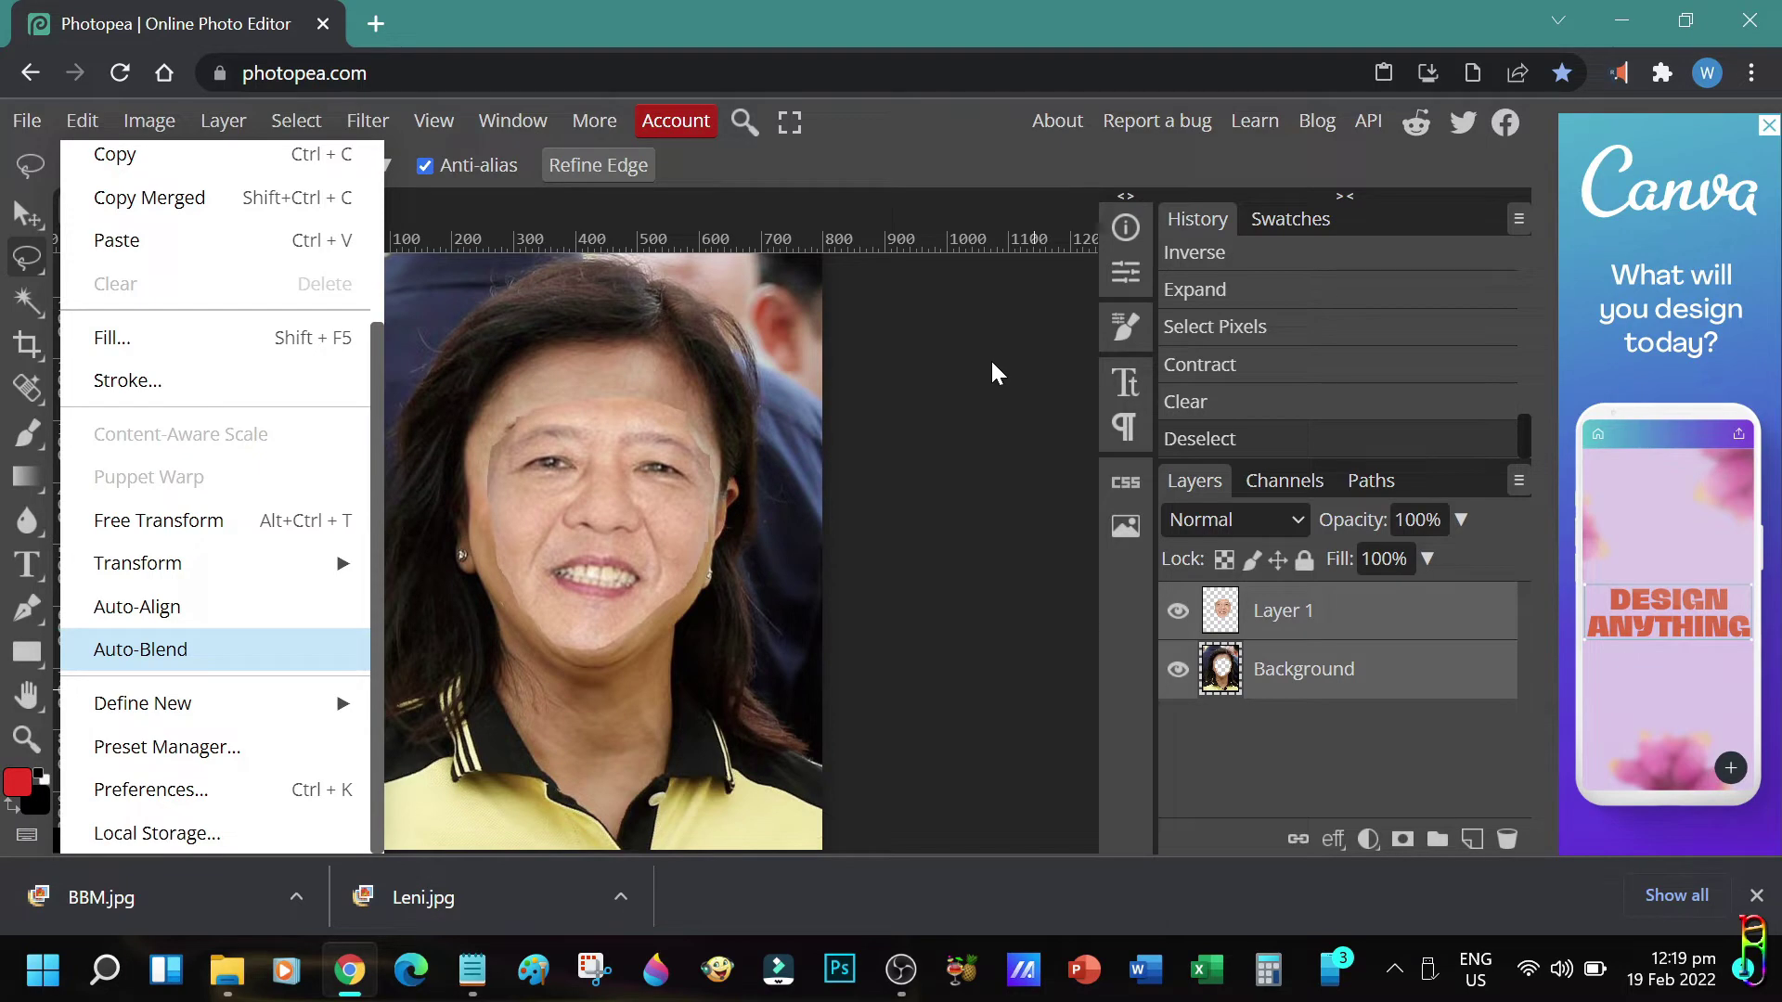
{"action": "left_click", "coordinate": [992, 365]}
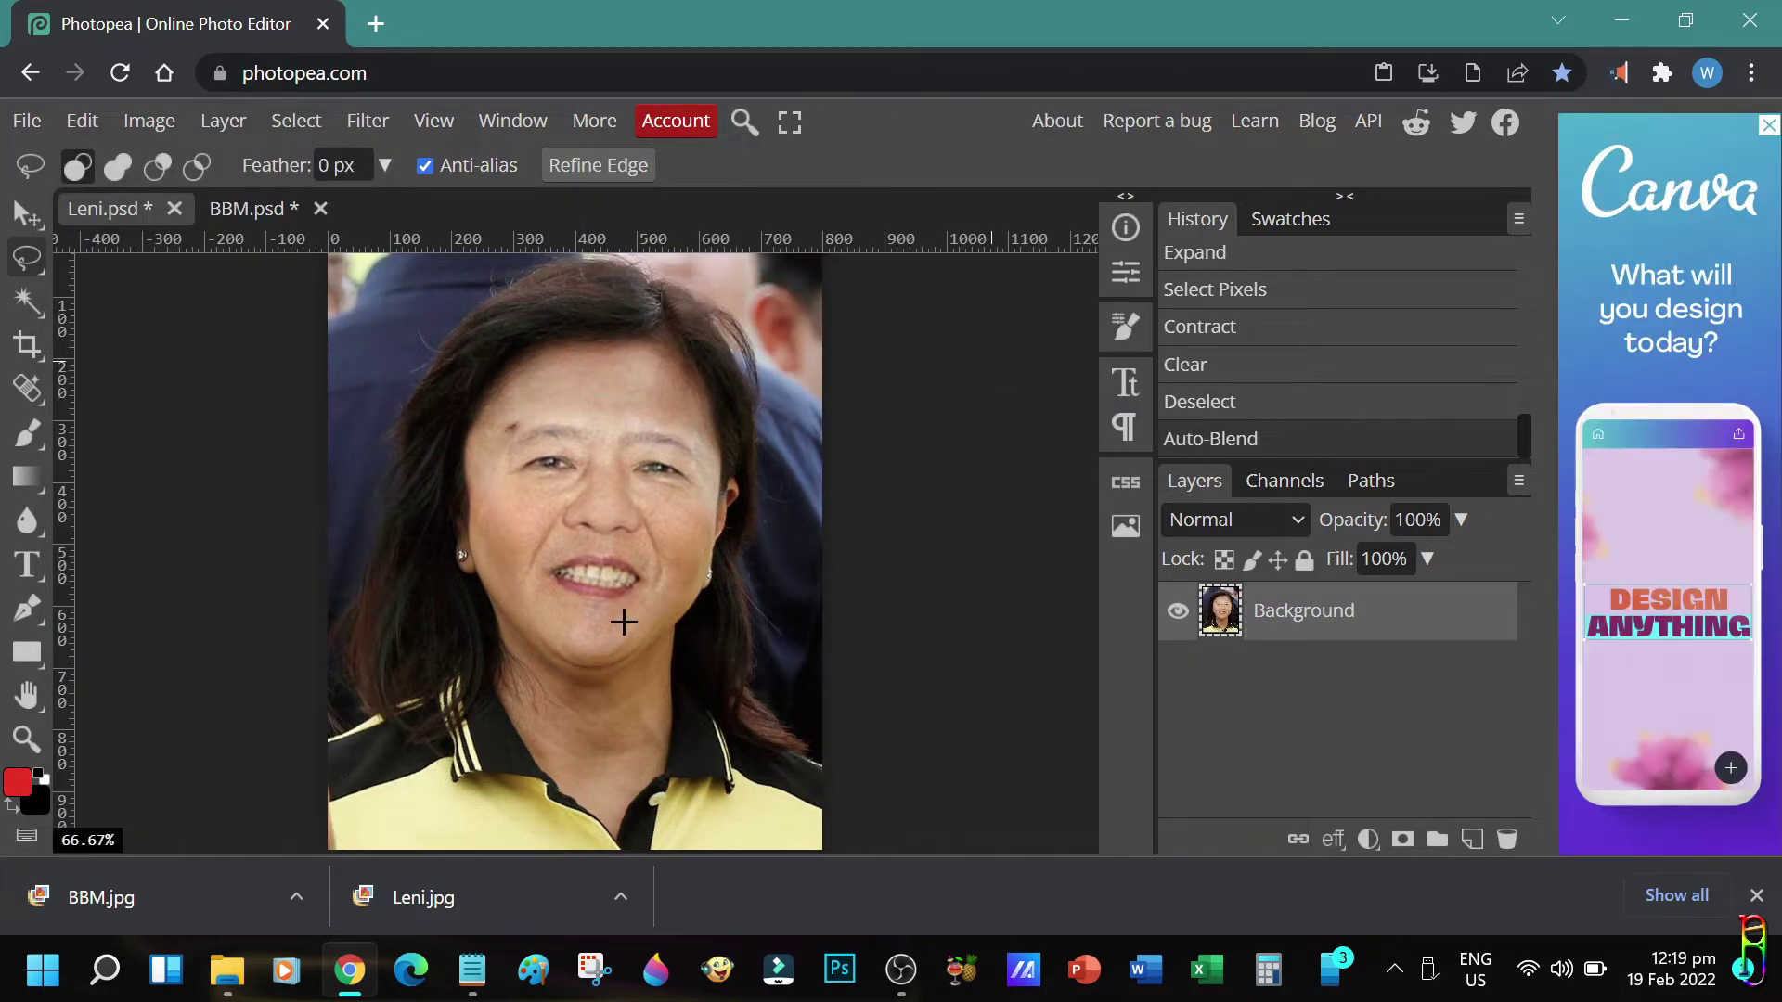
{"action": "key", "text": "alt"}
{"action": "scroll", "coordinate": [626, 629], "scroll_direction": "up", "scroll_amount": 2}
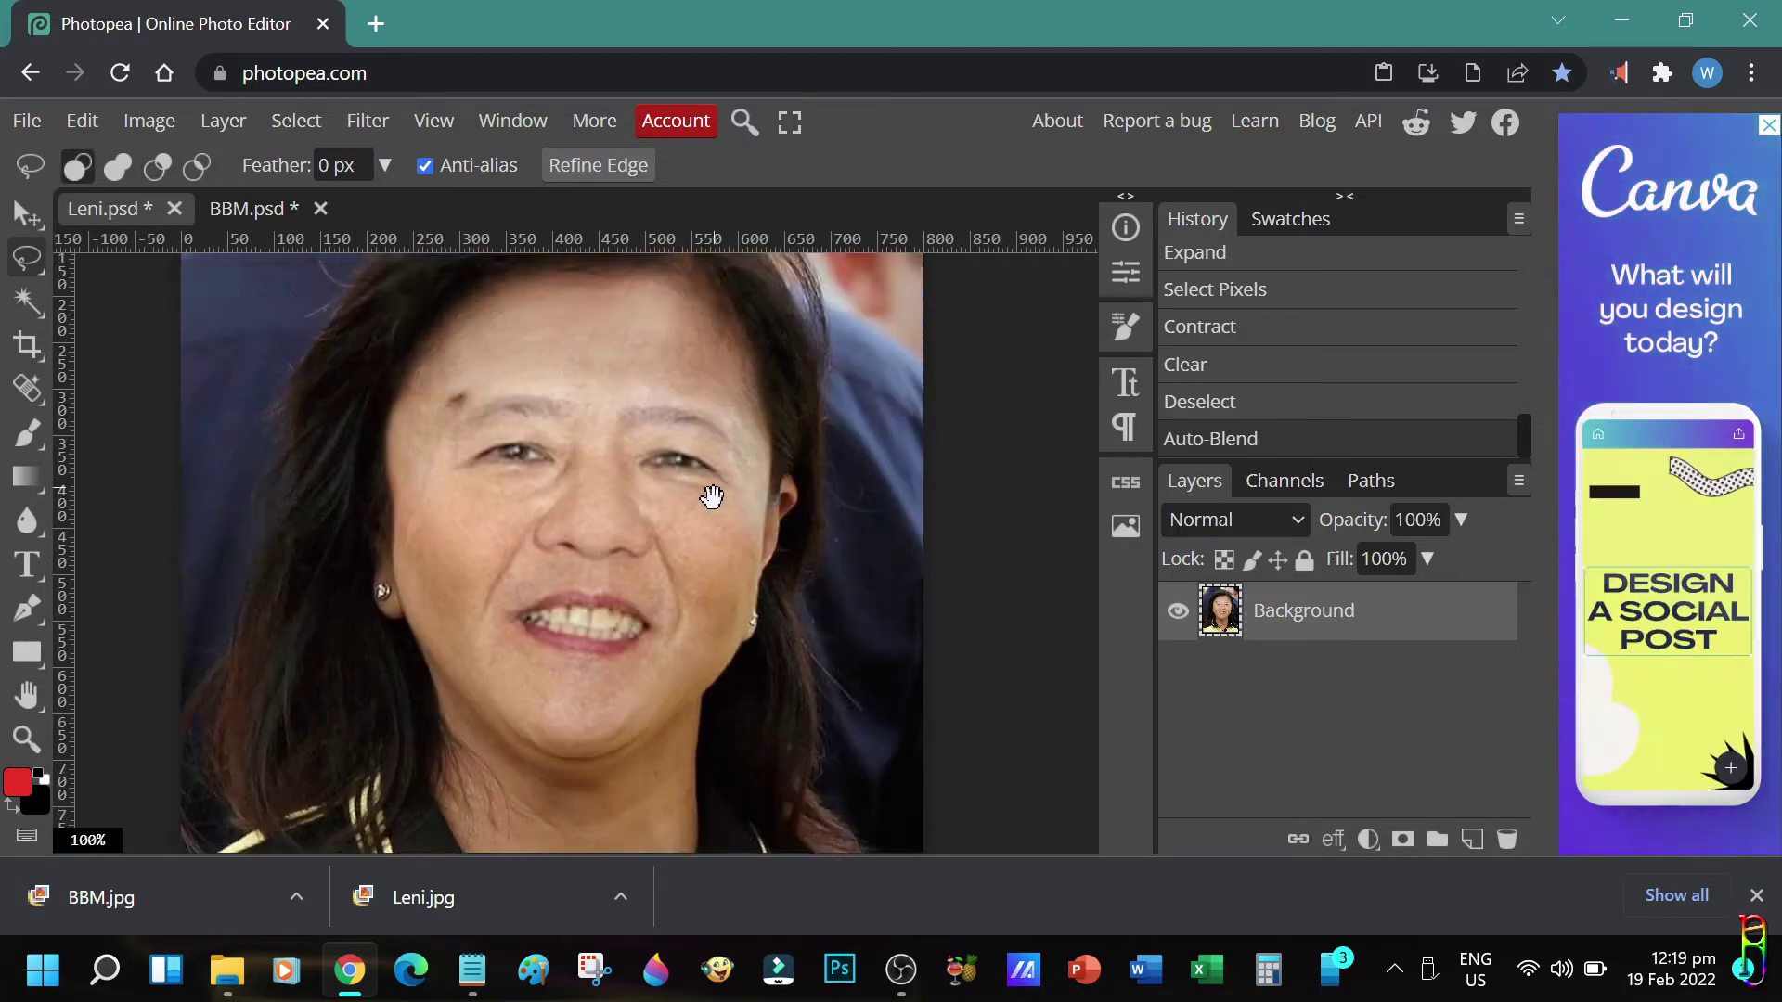
{"action": "scroll", "coordinate": [581, 584], "scroll_direction": "up", "scroll_amount": 2}
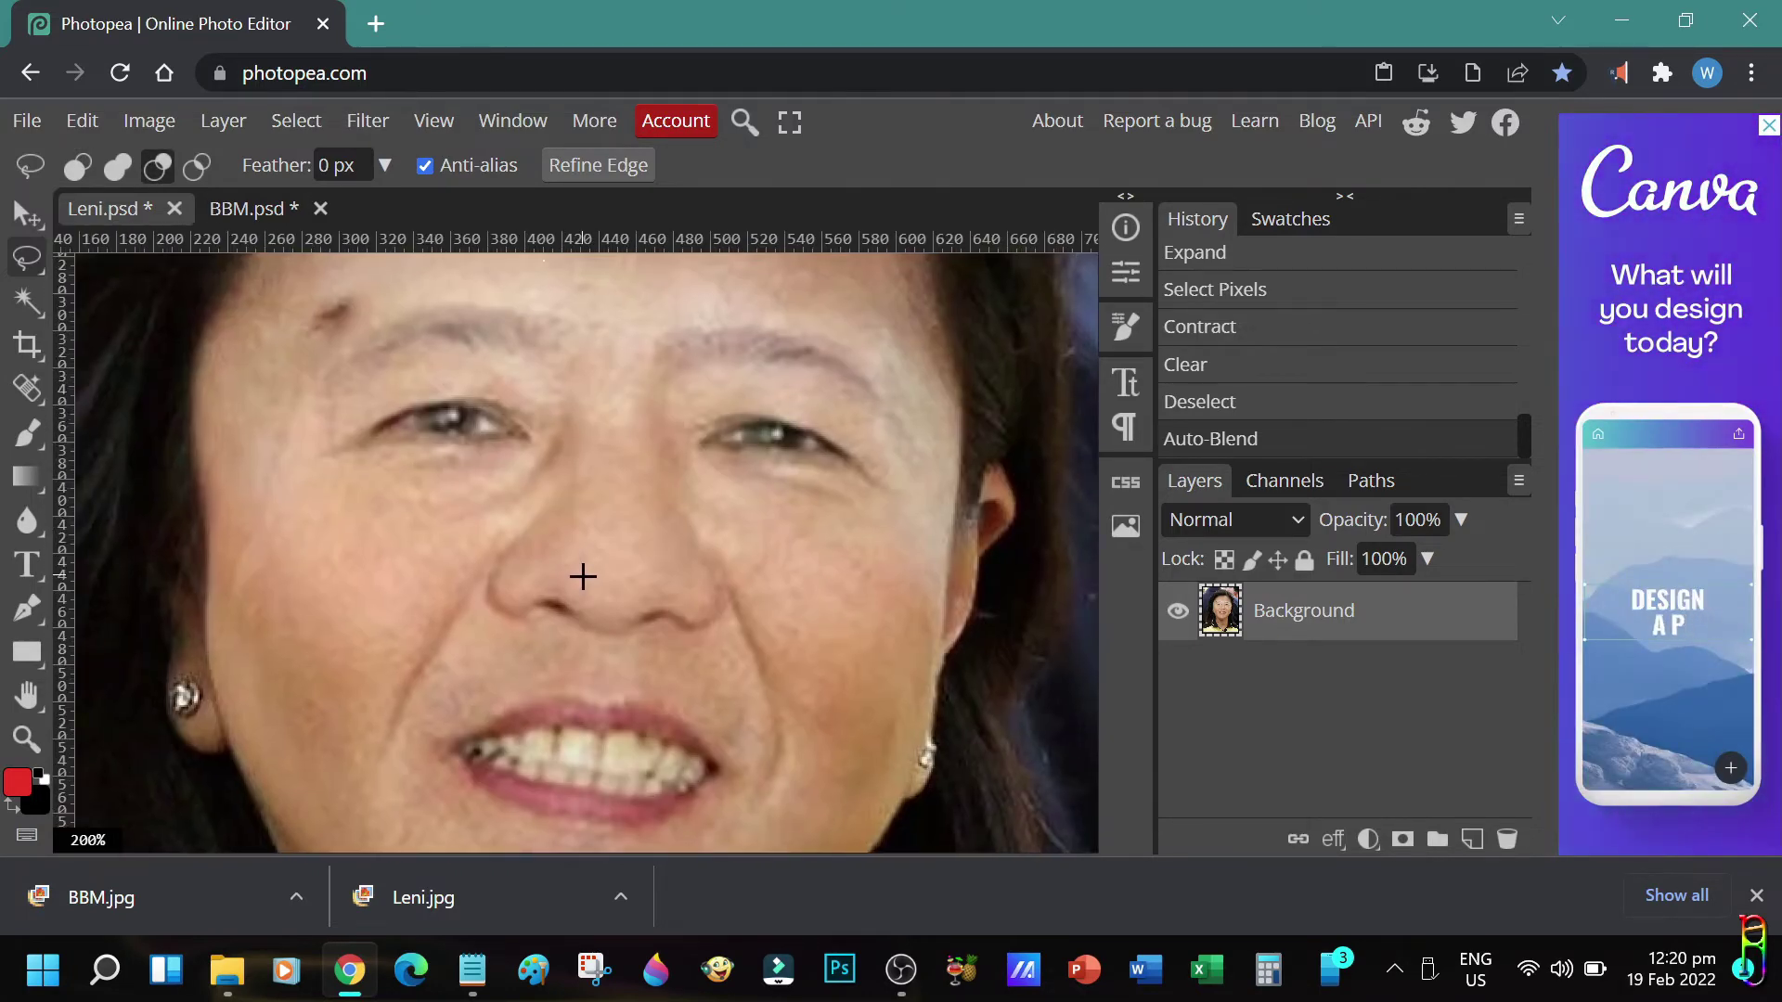
{"action": "scroll", "coordinate": [509, 494], "scroll_direction": "down", "scroll_amount": 2}
{"action": "key", "text": "alt"}
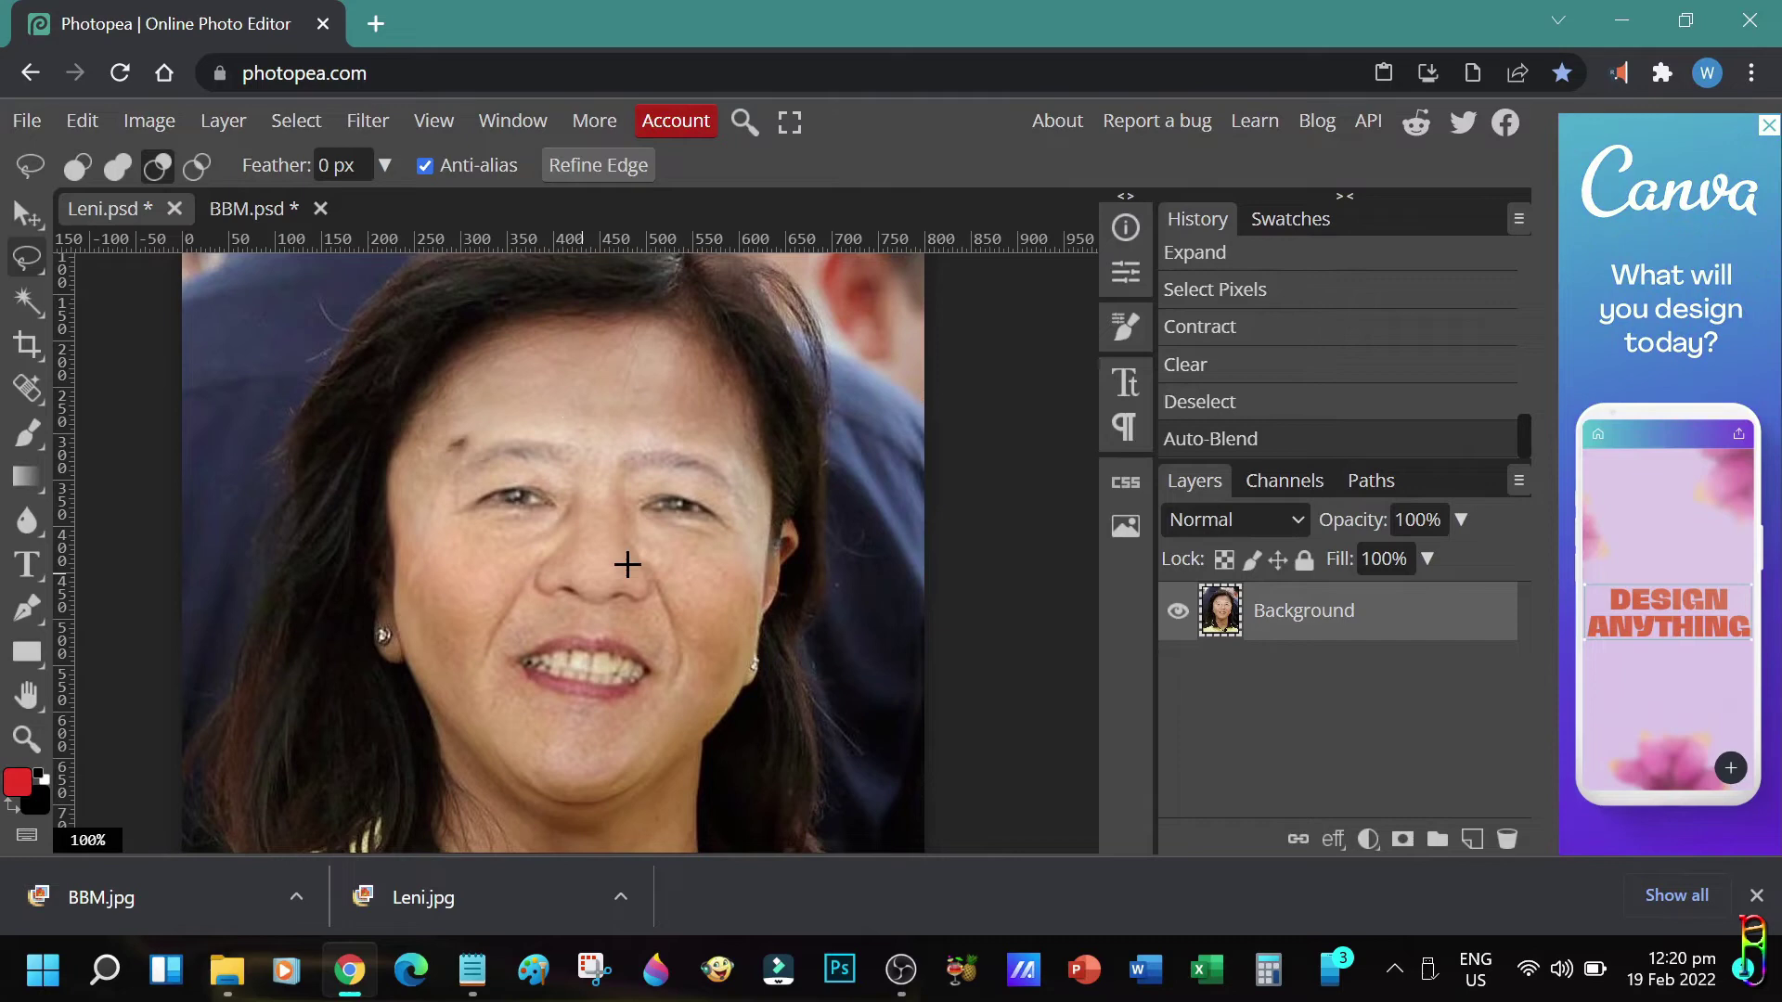
{"action": "scroll", "coordinate": [621, 571], "scroll_direction": "down", "scroll_amount": 2}
{"action": "scroll", "coordinate": [627, 565], "scroll_direction": "up", "scroll_amount": 4}
{"action": "scroll", "coordinate": [627, 564], "scroll_direction": "down", "scroll_amount": 3}
{"action": "scroll", "coordinate": [626, 565], "scroll_direction": "up", "scroll_amount": 3}
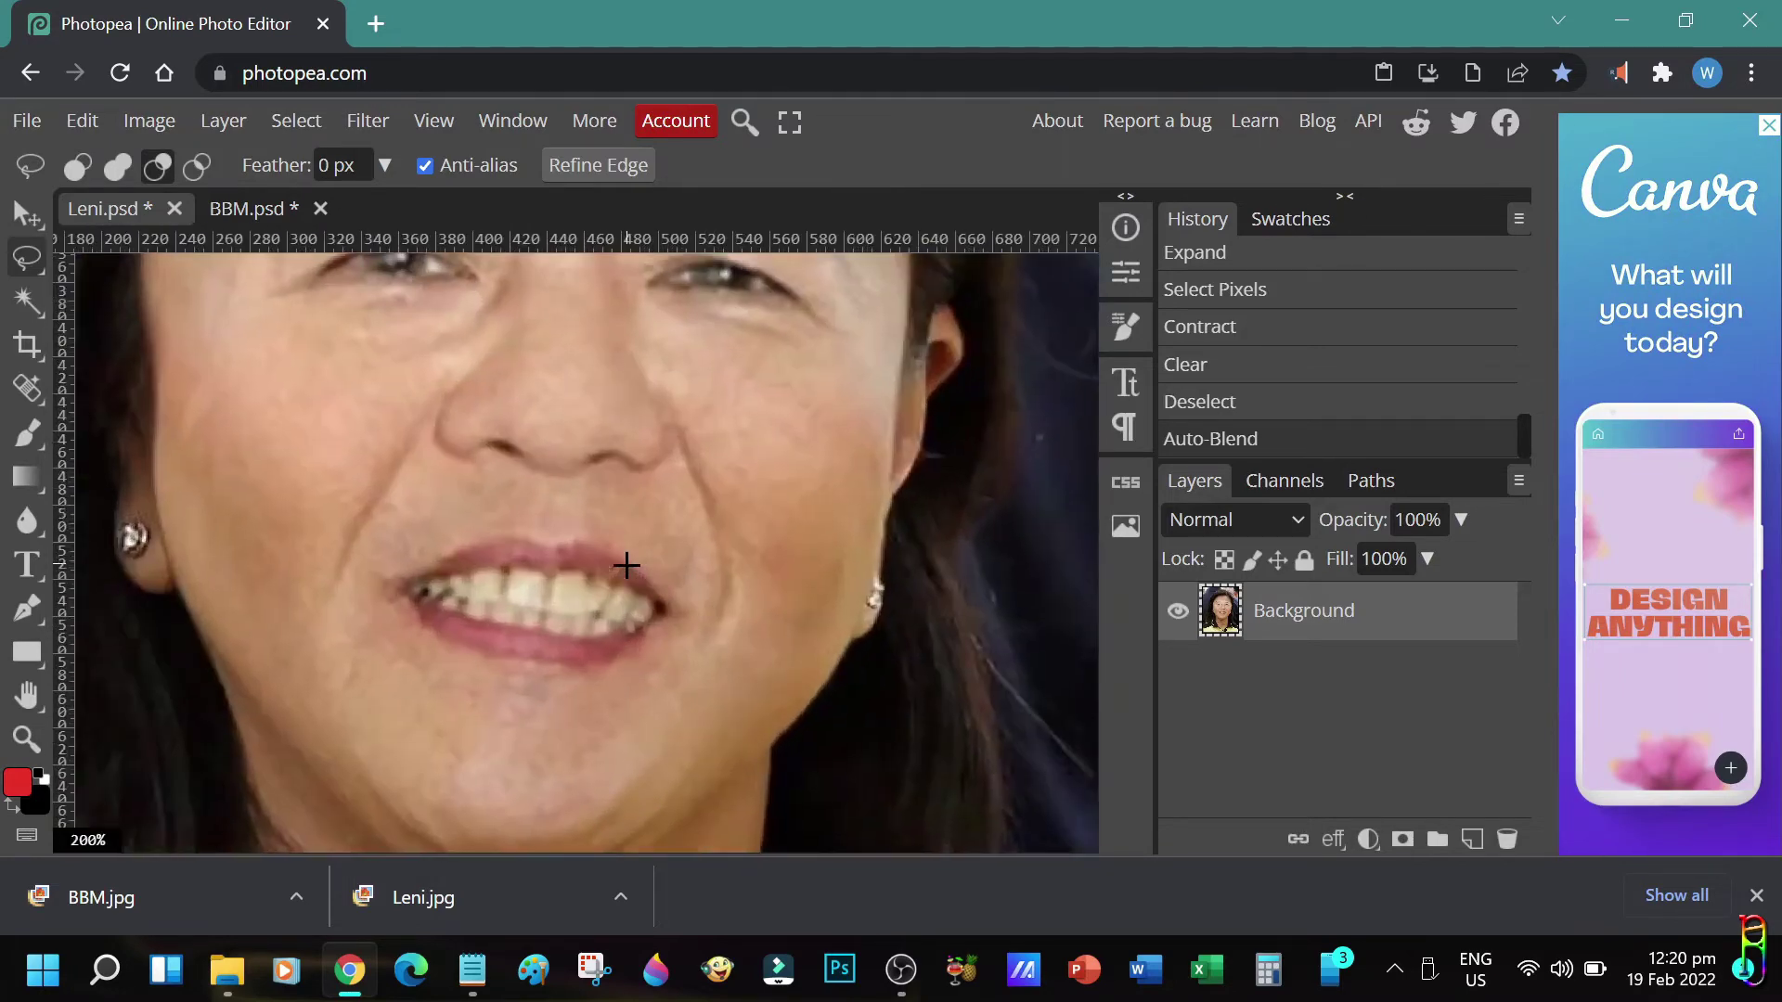
{"action": "scroll", "coordinate": [627, 564], "scroll_direction": "down", "scroll_amount": 3}
{"action": "scroll", "coordinate": [641, 390], "scroll_direction": "down", "scroll_amount": 1}
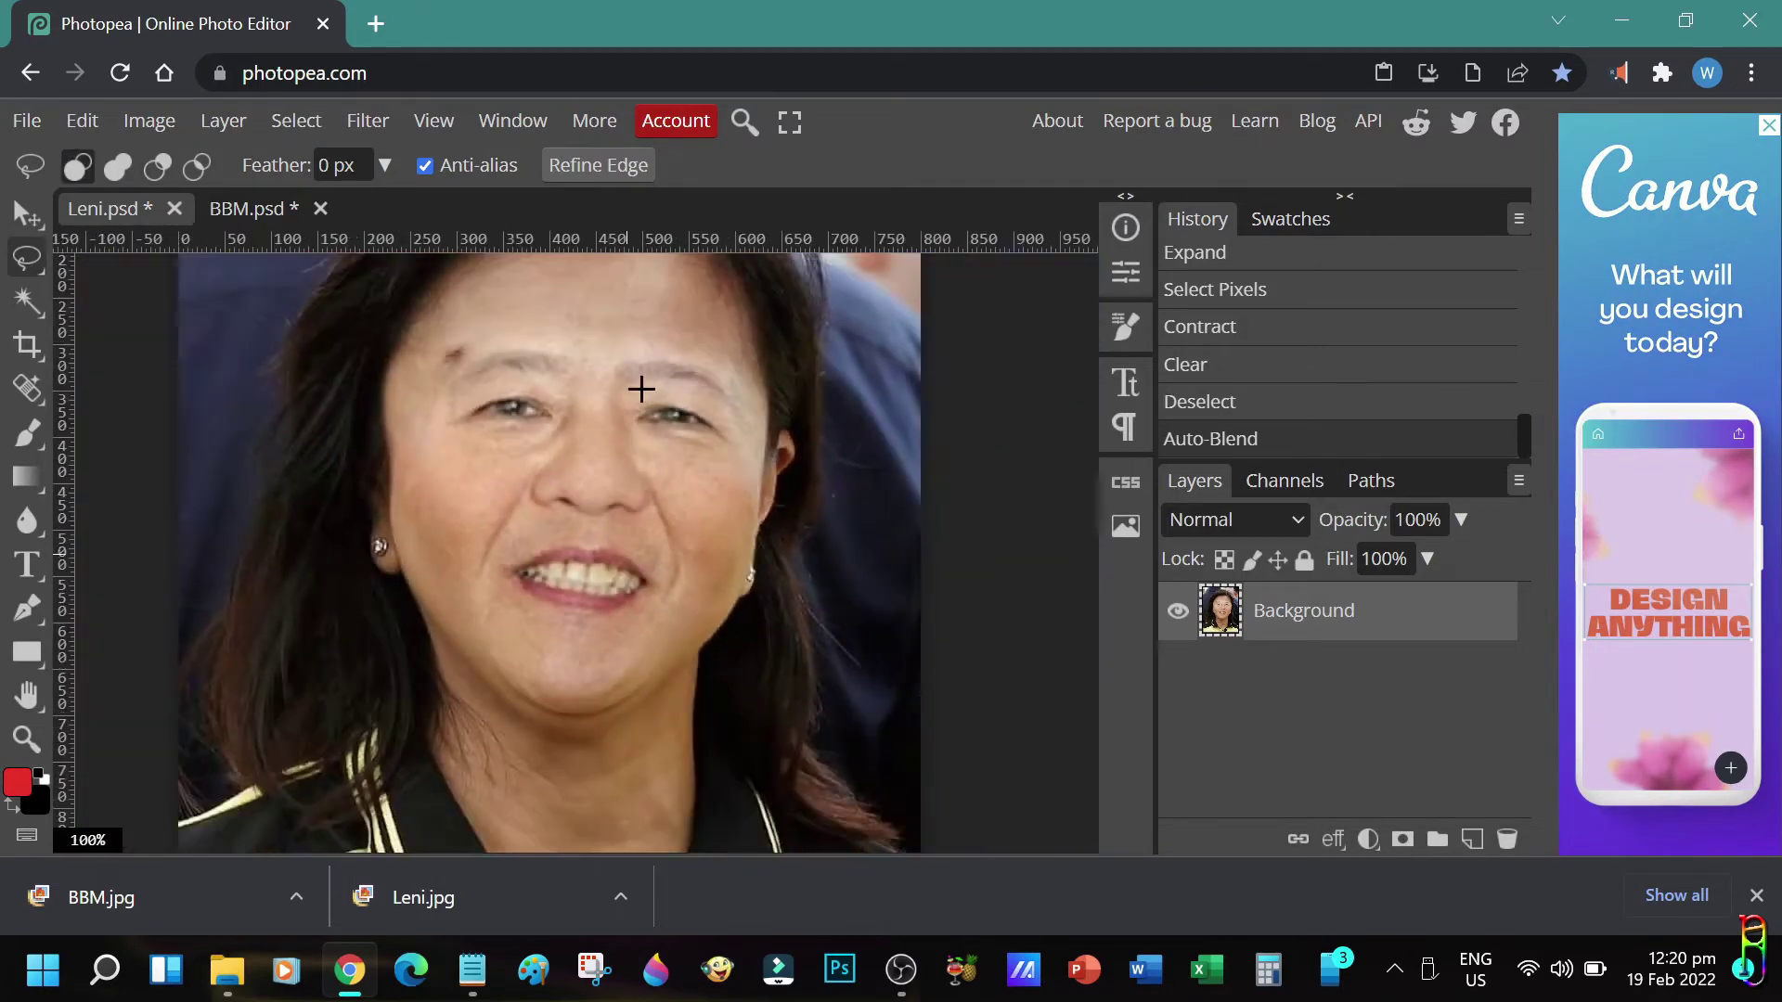
{"action": "left_click_drag", "start_coordinate": [610, 422], "coordinate": [618, 436]}
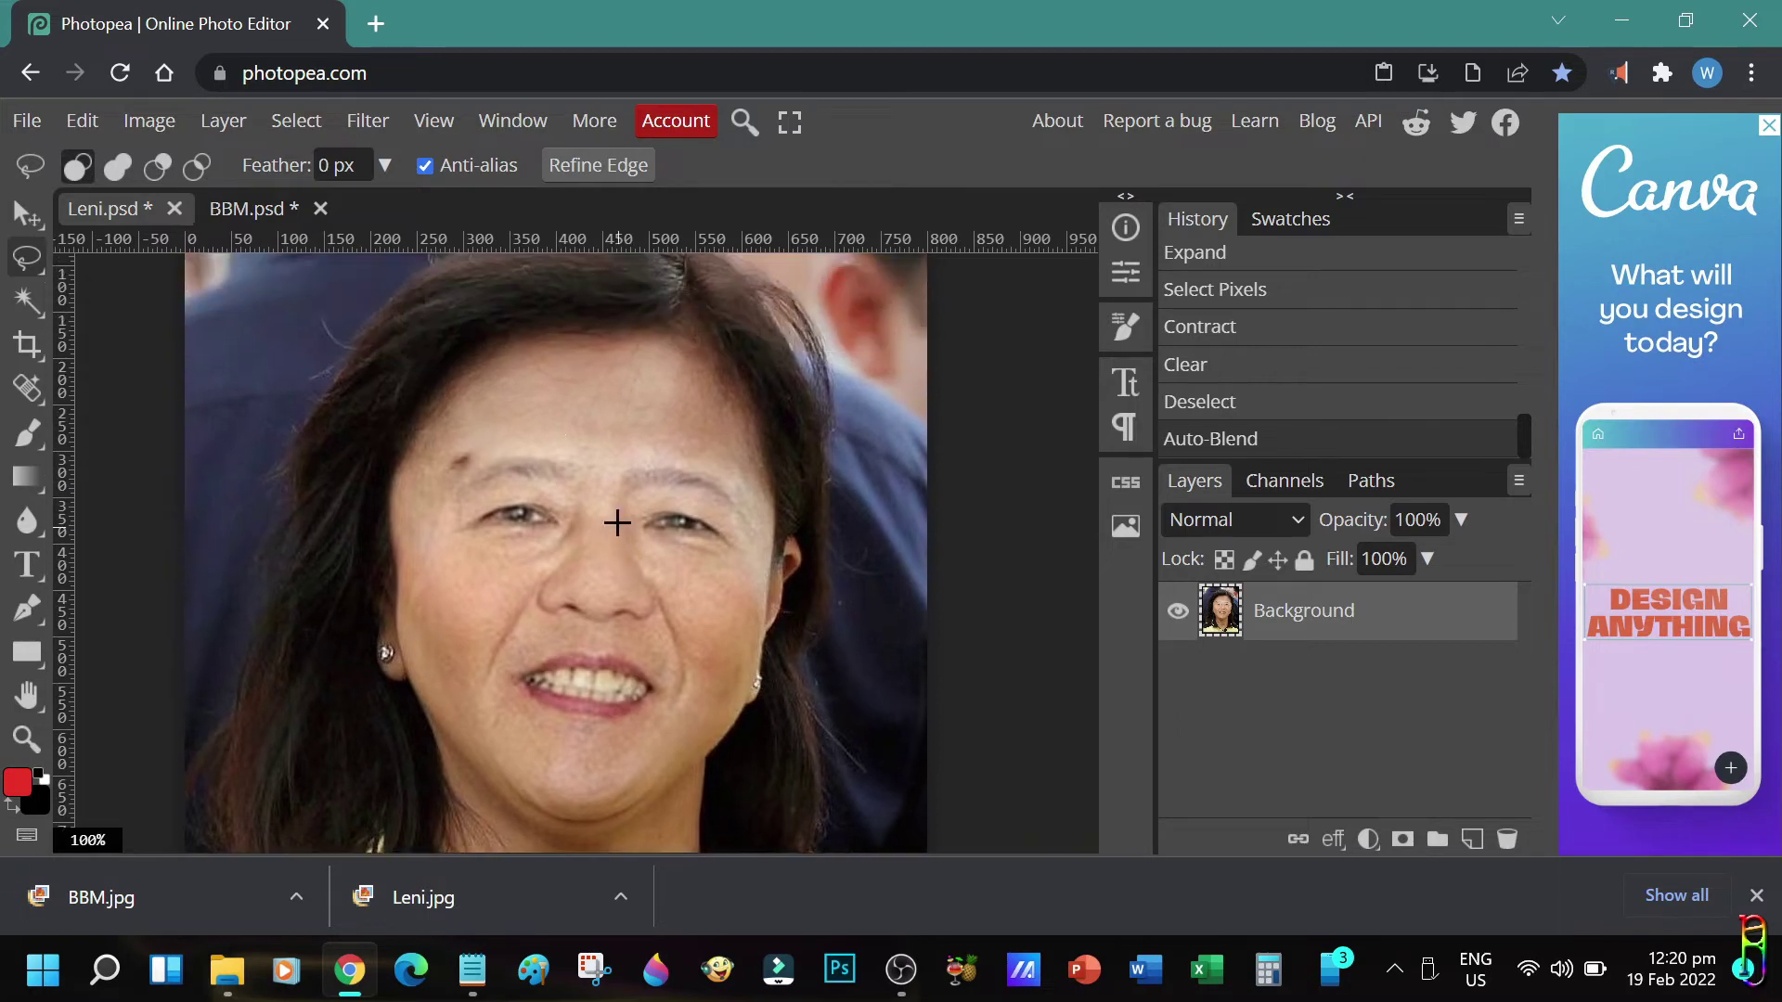
{"action": "key", "text": "alt"}
{"action": "scroll", "coordinate": [616, 513], "scroll_direction": "up", "scroll_amount": 3}
{"action": "scroll", "coordinate": [618, 515], "scroll_direction": "down", "scroll_amount": 3}
- Clear the selection in BBM.psd and open Leni.jpg in Photopea
{"action": "left_click", "coordinate": [245, 206]}
{"action": "key", "text": "ctrl+d"}
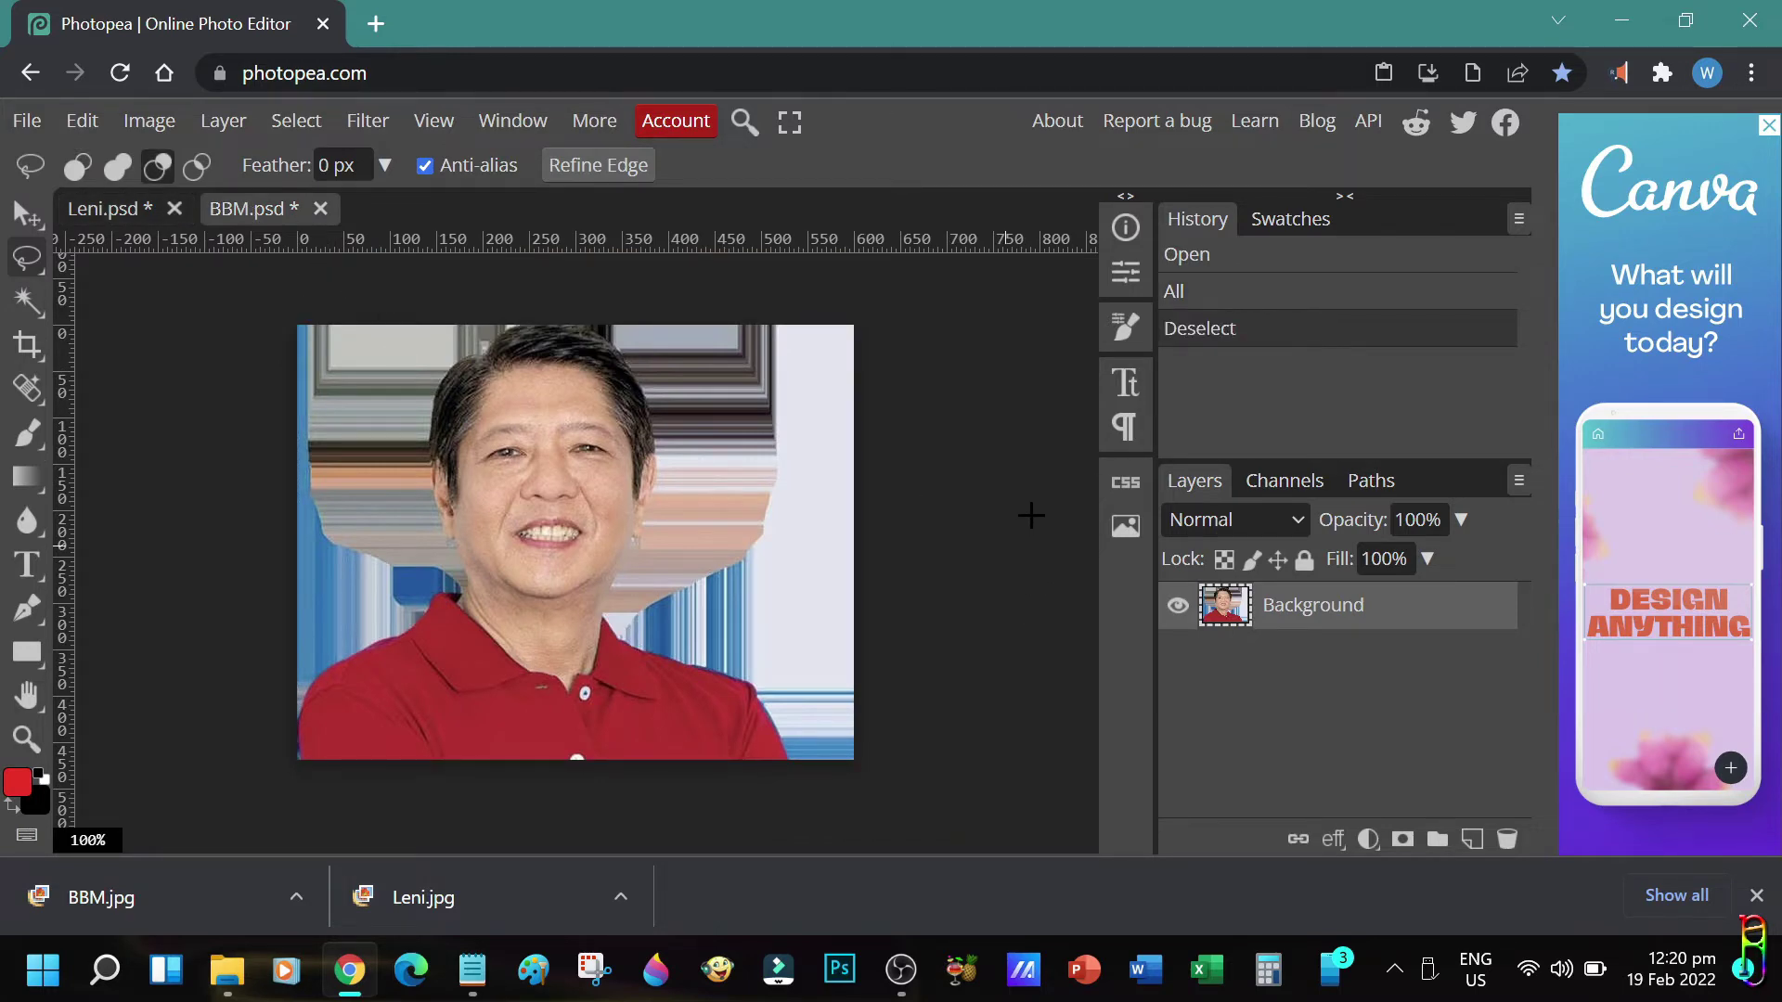
{"action": "key", "text": "alt+Tab"}
{"action": "left_click_drag", "start_coordinate": [1437, 302], "coordinate": [490, 218]}
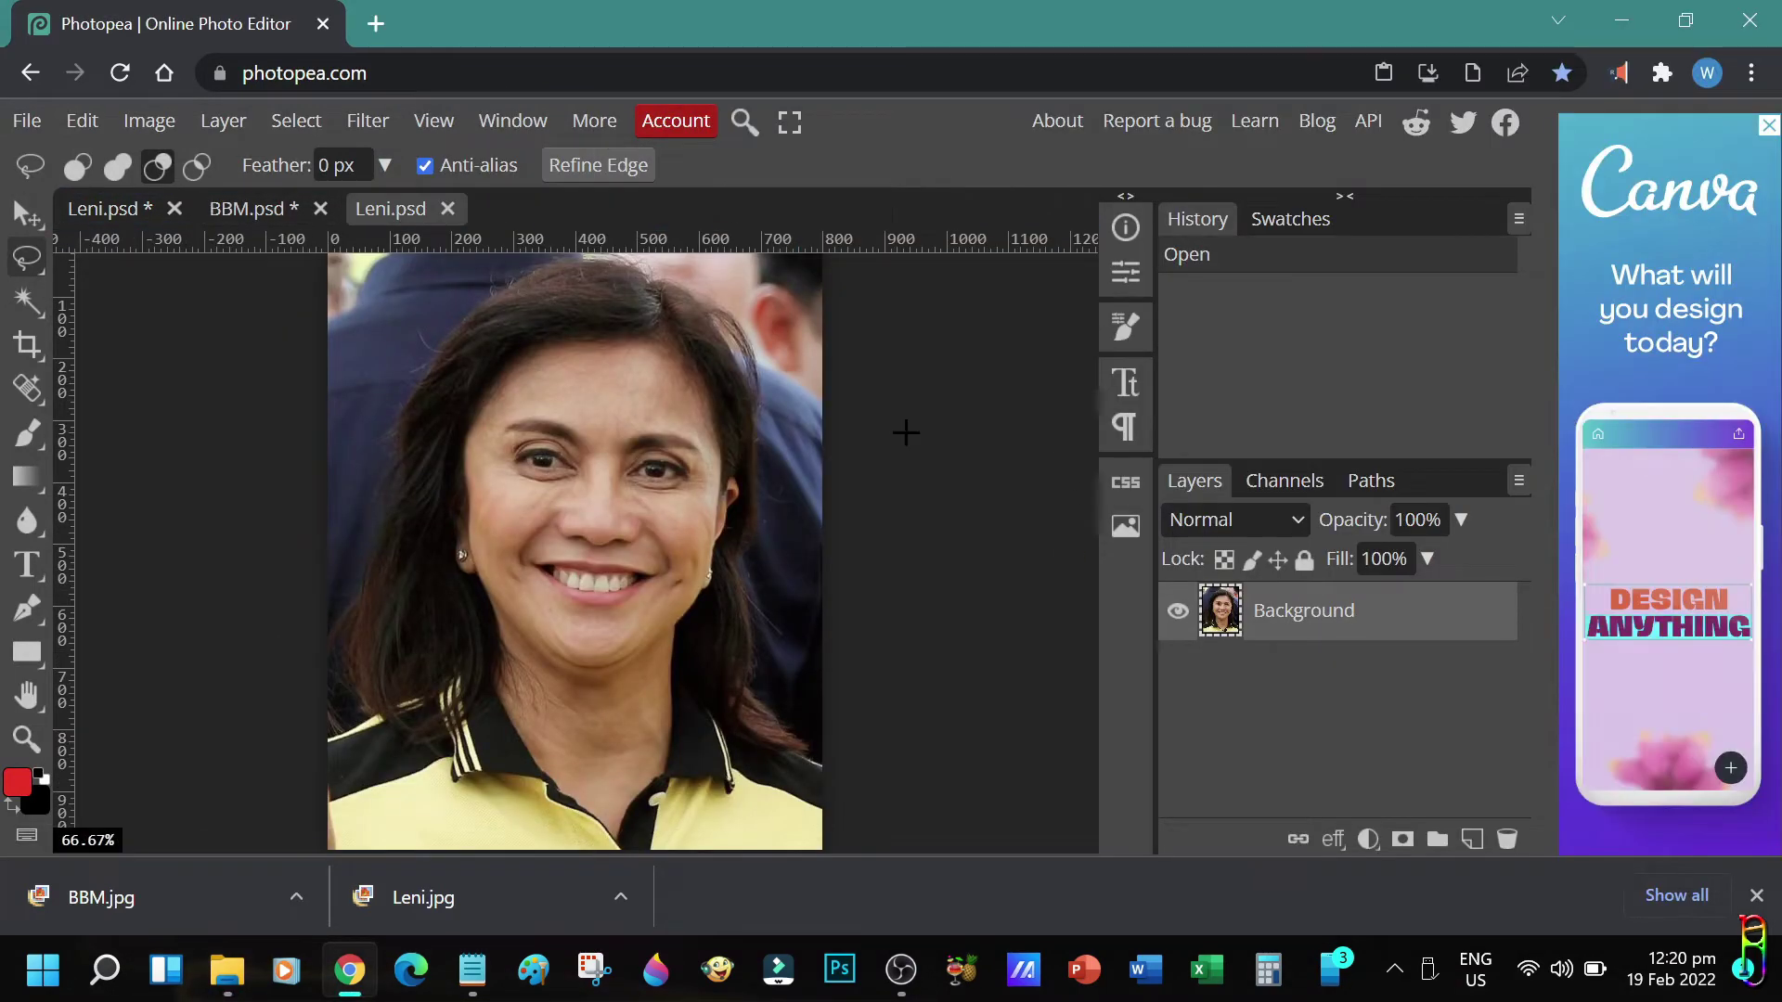
- Copy the entire Leni photo and paste it into BBM.psd as Layer 1
{"action": "left_click", "coordinate": [92, 124]}
{"action": "left_click", "coordinate": [296, 120]}
{"action": "left_click", "coordinate": [315, 162]}
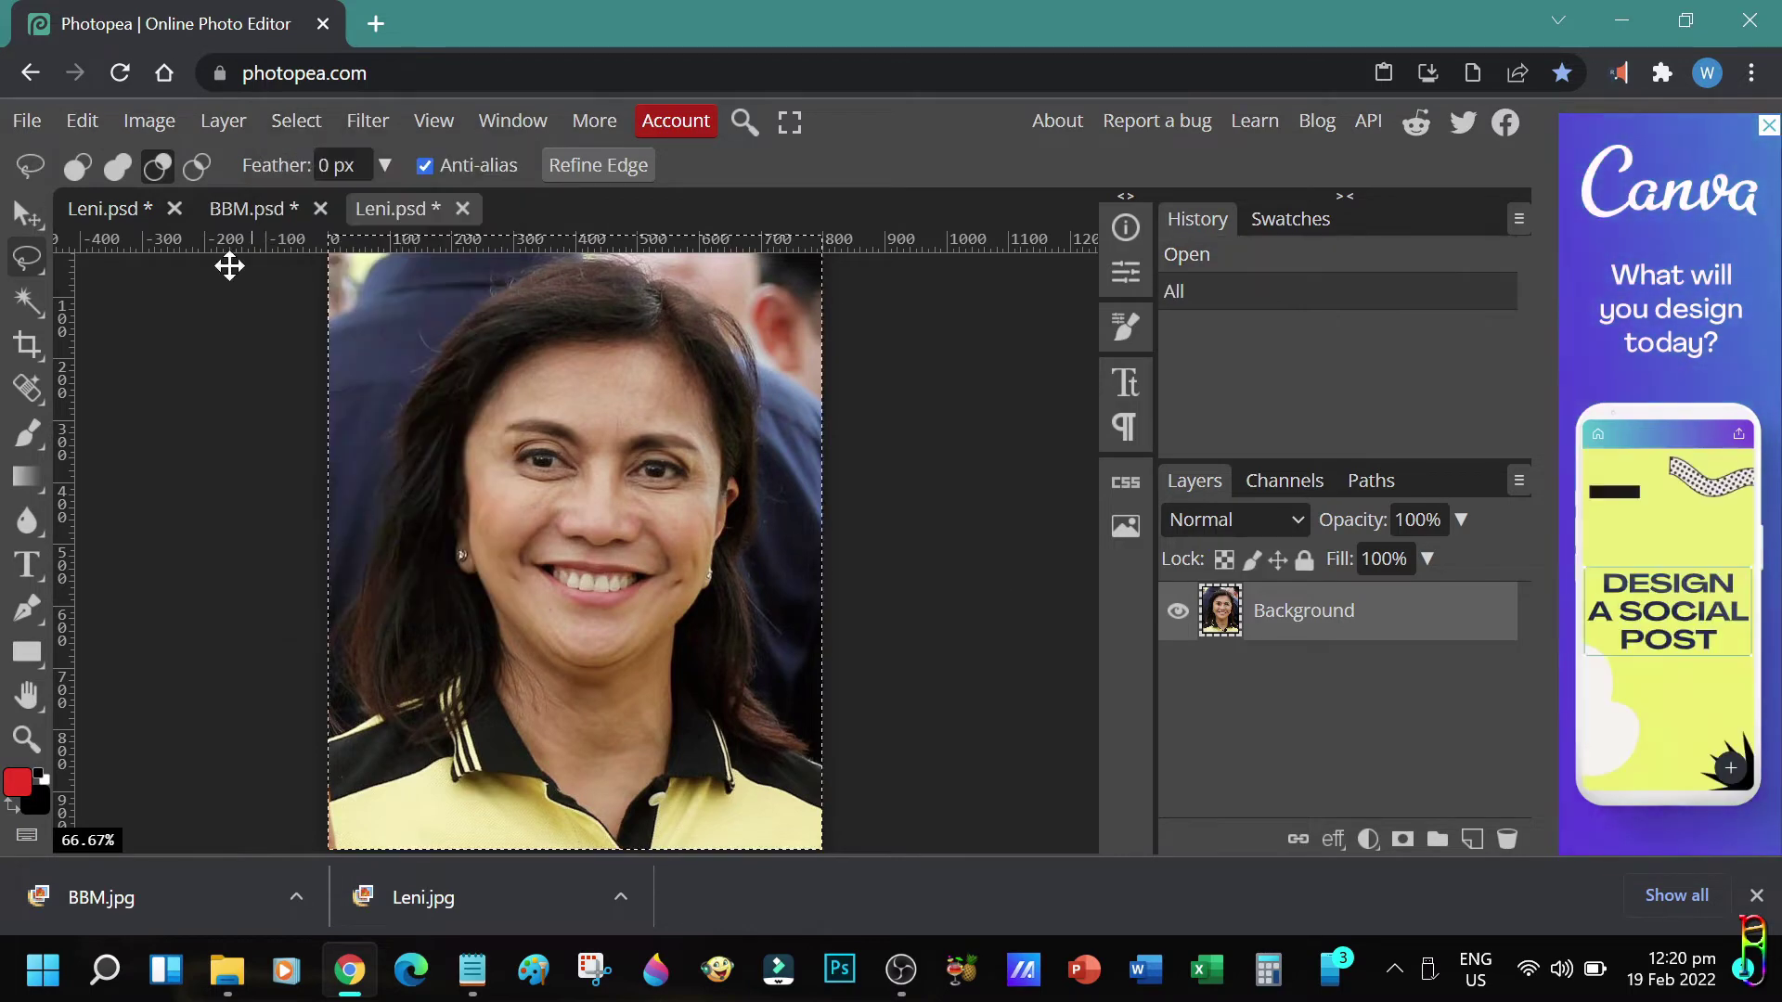
{"action": "left_click", "coordinate": [83, 121]}
{"action": "left_click", "coordinate": [115, 398]}
{"action": "left_click", "coordinate": [246, 208]}
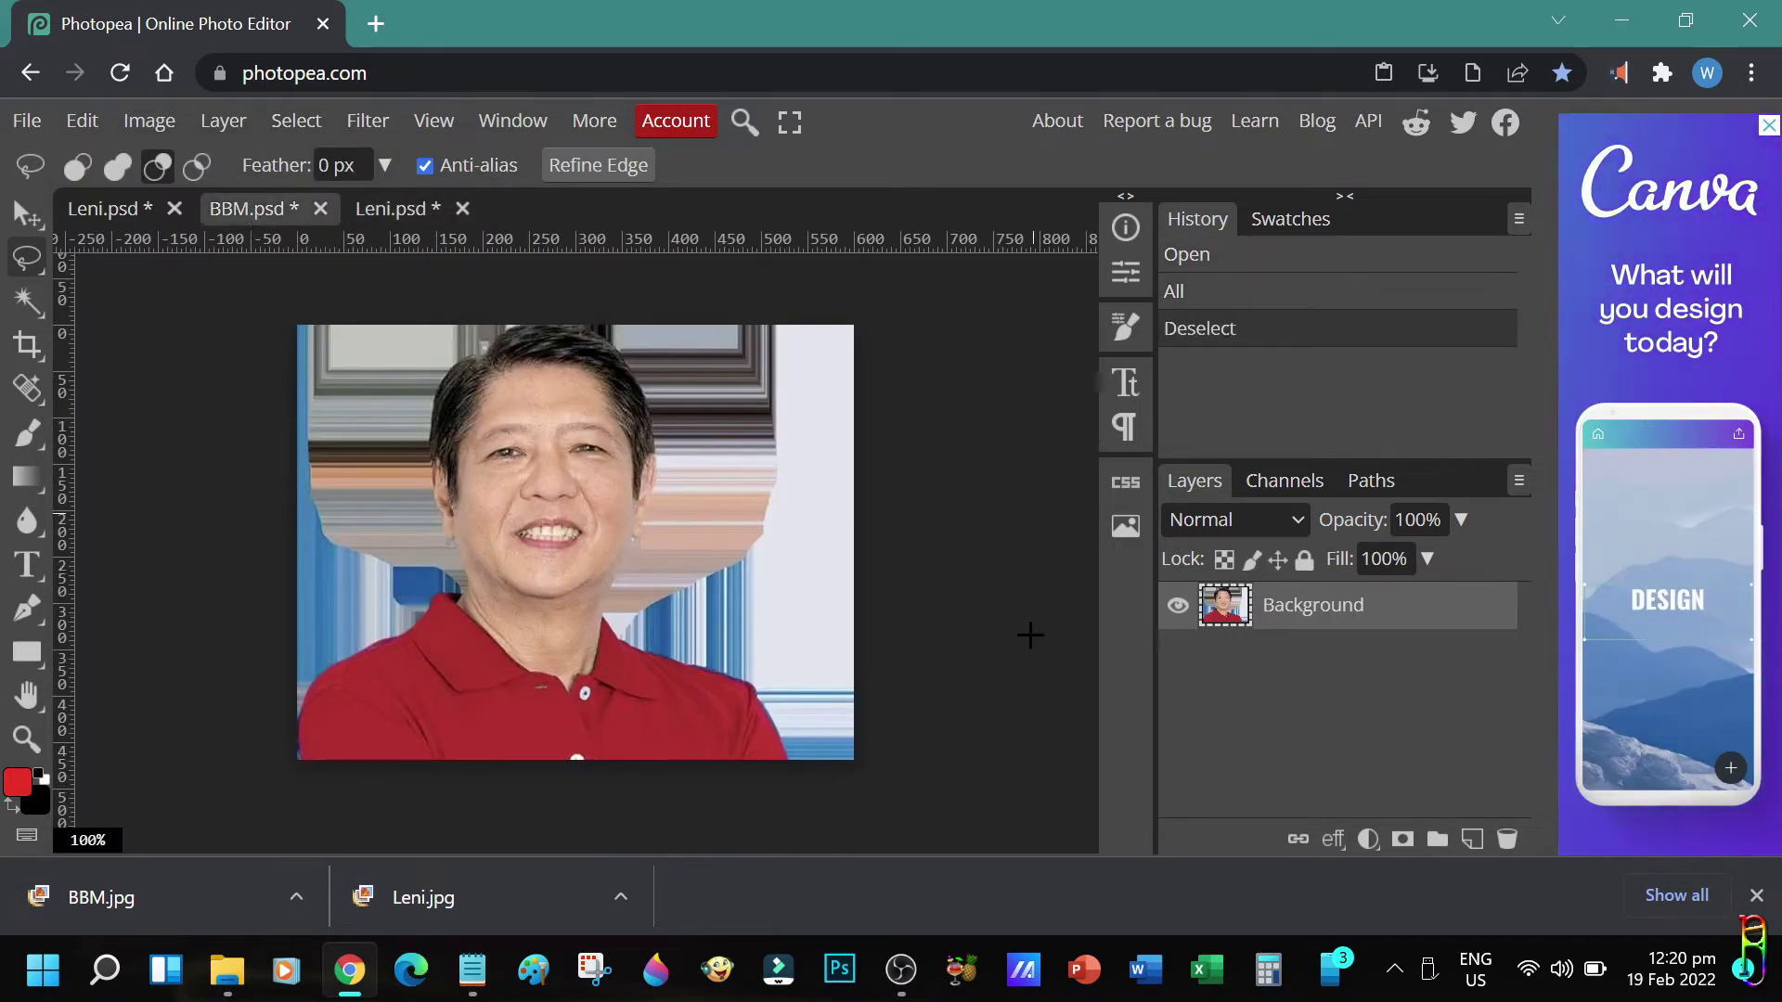
{"action": "left_click", "coordinate": [83, 121]}
{"action": "left_click", "coordinate": [115, 486]}
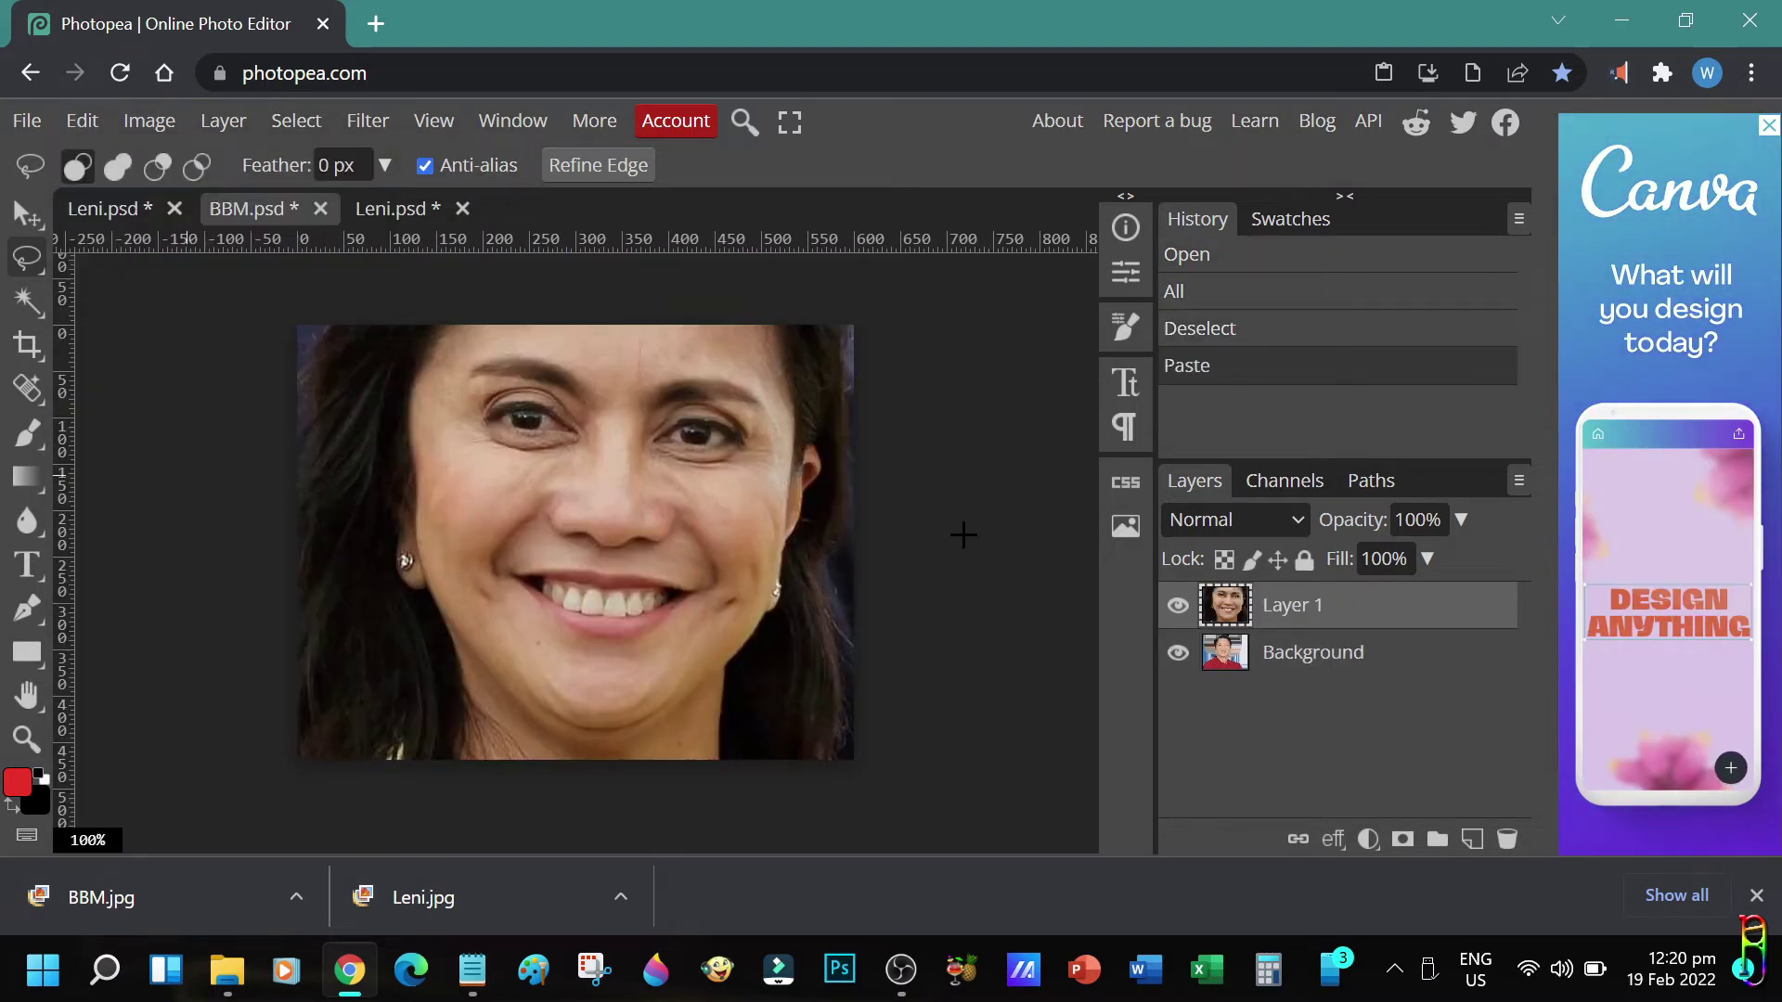
- Scale the pasted layer to 71.5%, shift it up and right, and lower its opacity
{"action": "left_click", "coordinate": [83, 121]}
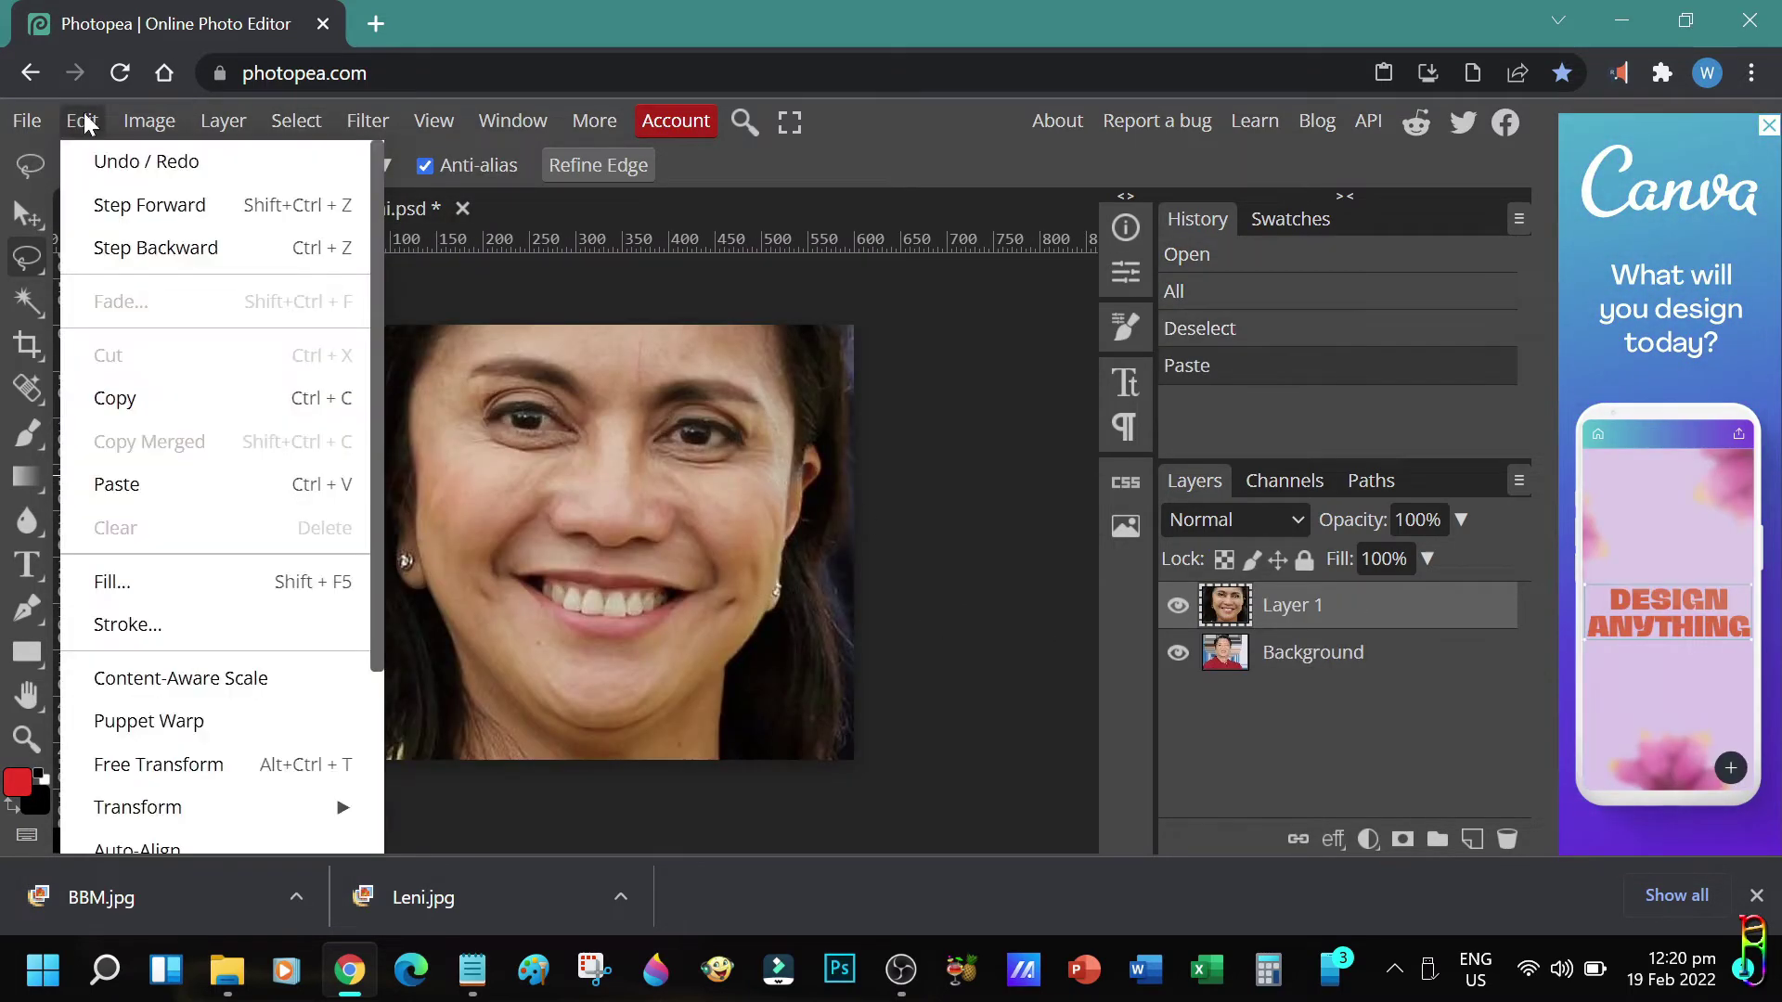
{"action": "left_click", "coordinate": [228, 763]}
{"action": "scroll", "coordinate": [1044, 506], "scroll_direction": "up", "scroll_amount": 5}
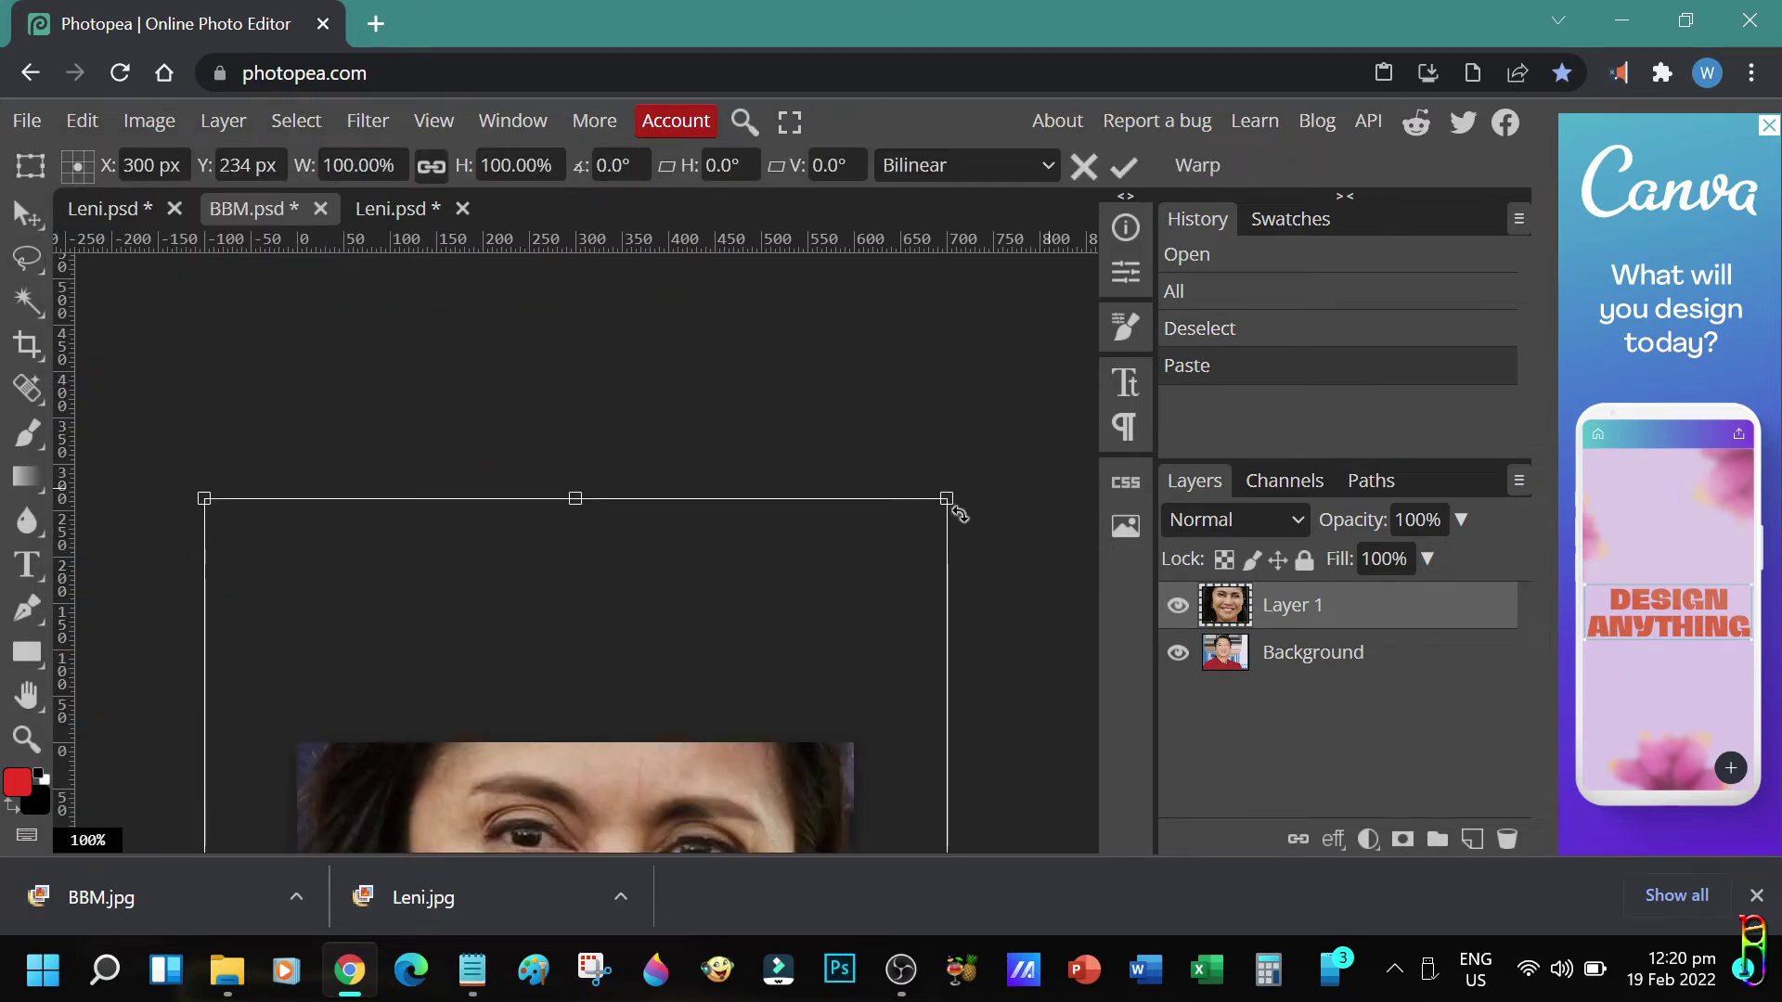
{"action": "left_click_drag", "start_coordinate": [943, 498], "coordinate": [733, 761]}
{"action": "scroll", "coordinate": [924, 529], "scroll_direction": "down", "scroll_amount": 5}
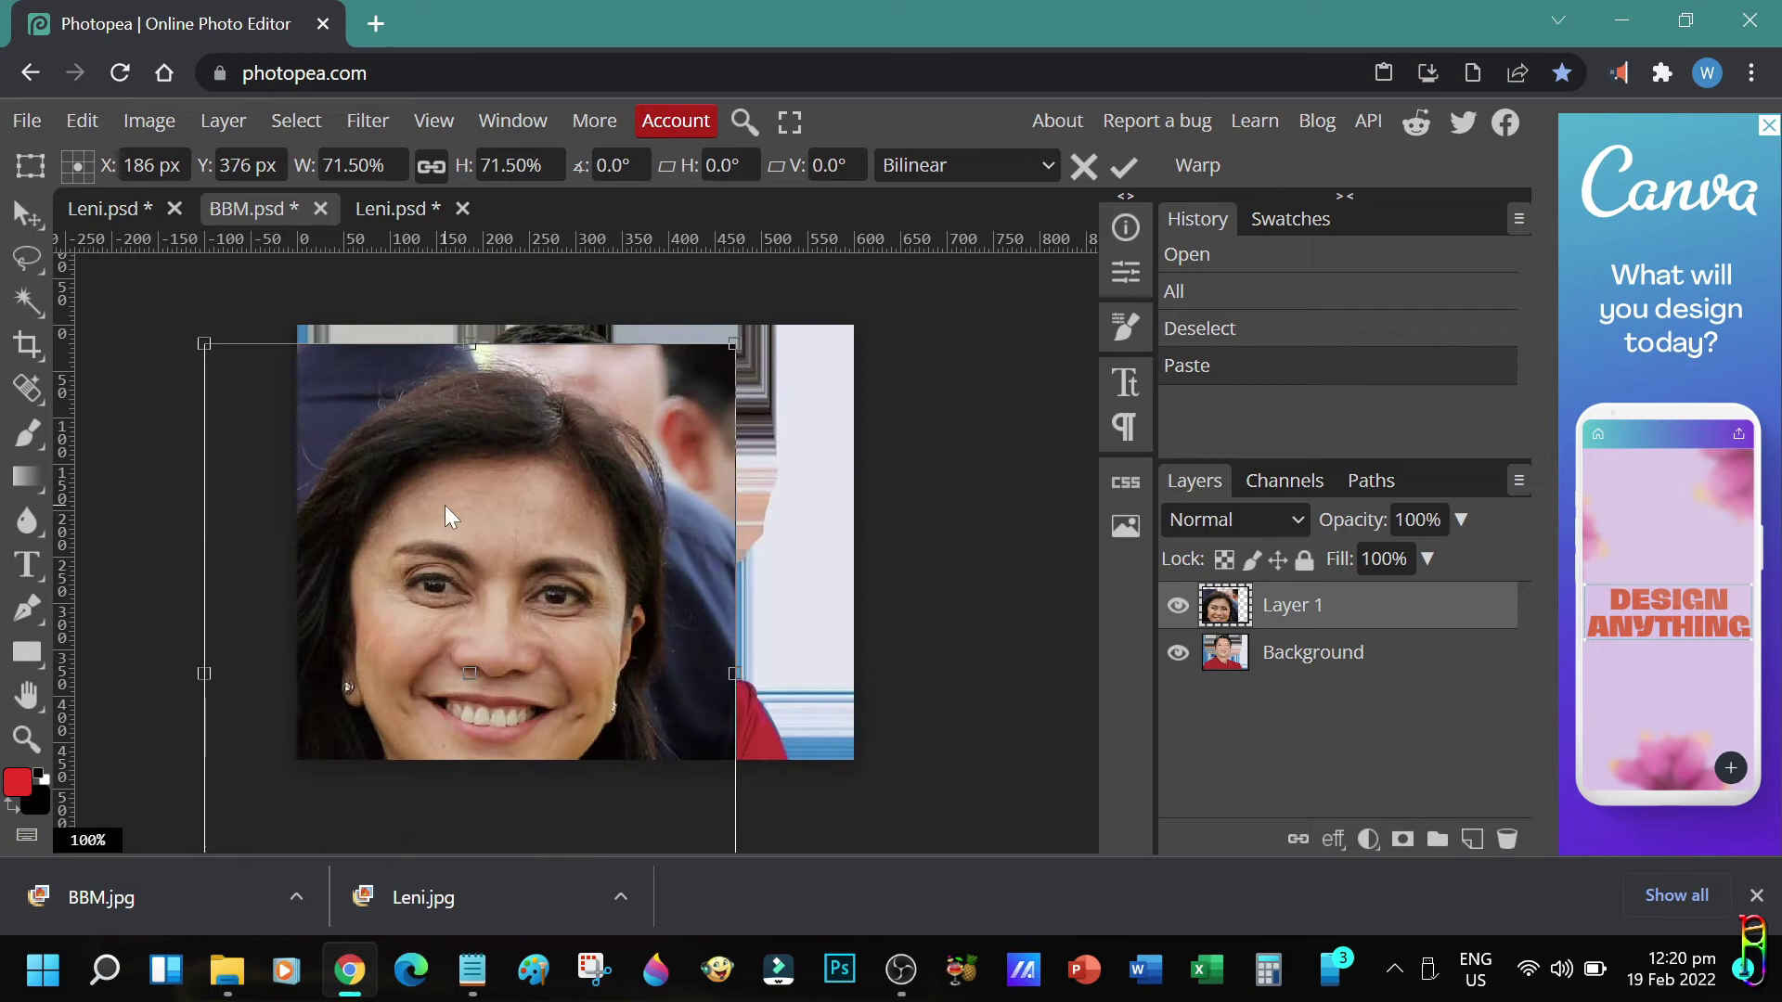
{"action": "left_click_drag", "start_coordinate": [445, 506], "coordinate": [574, 449]}
{"action": "left_click", "coordinate": [1460, 519]}
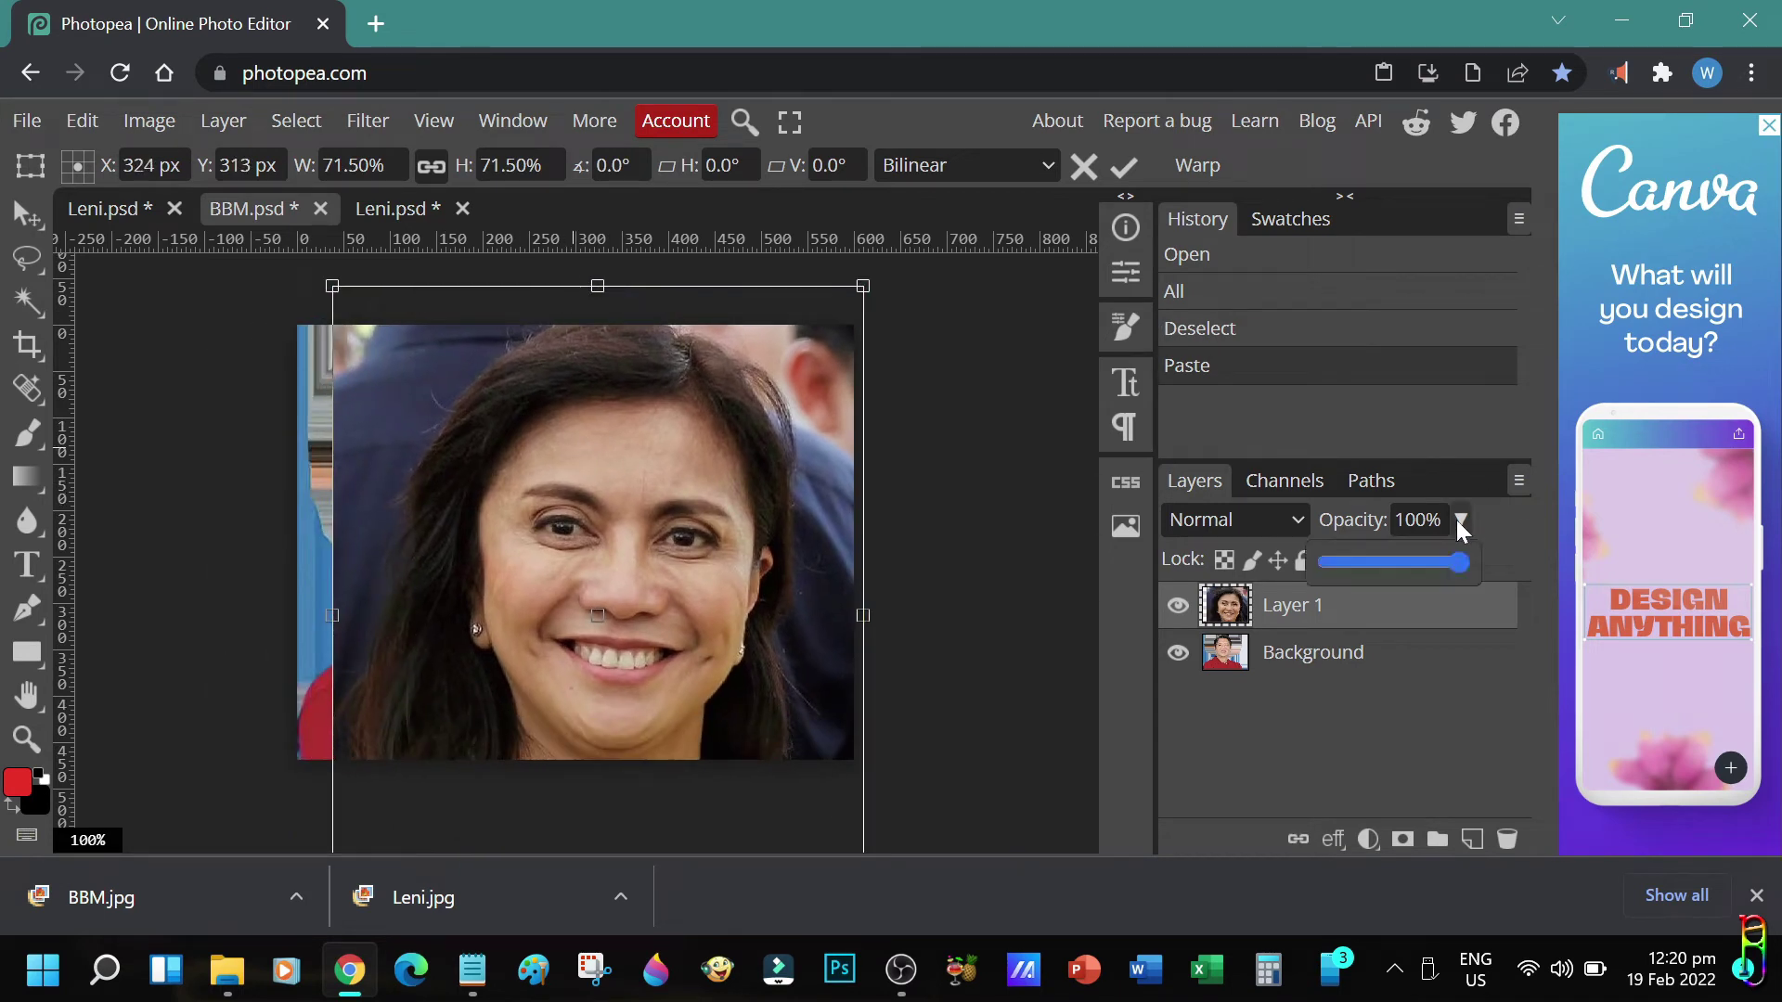
{"action": "left_click_drag", "start_coordinate": [1457, 557], "coordinate": [1398, 561]}
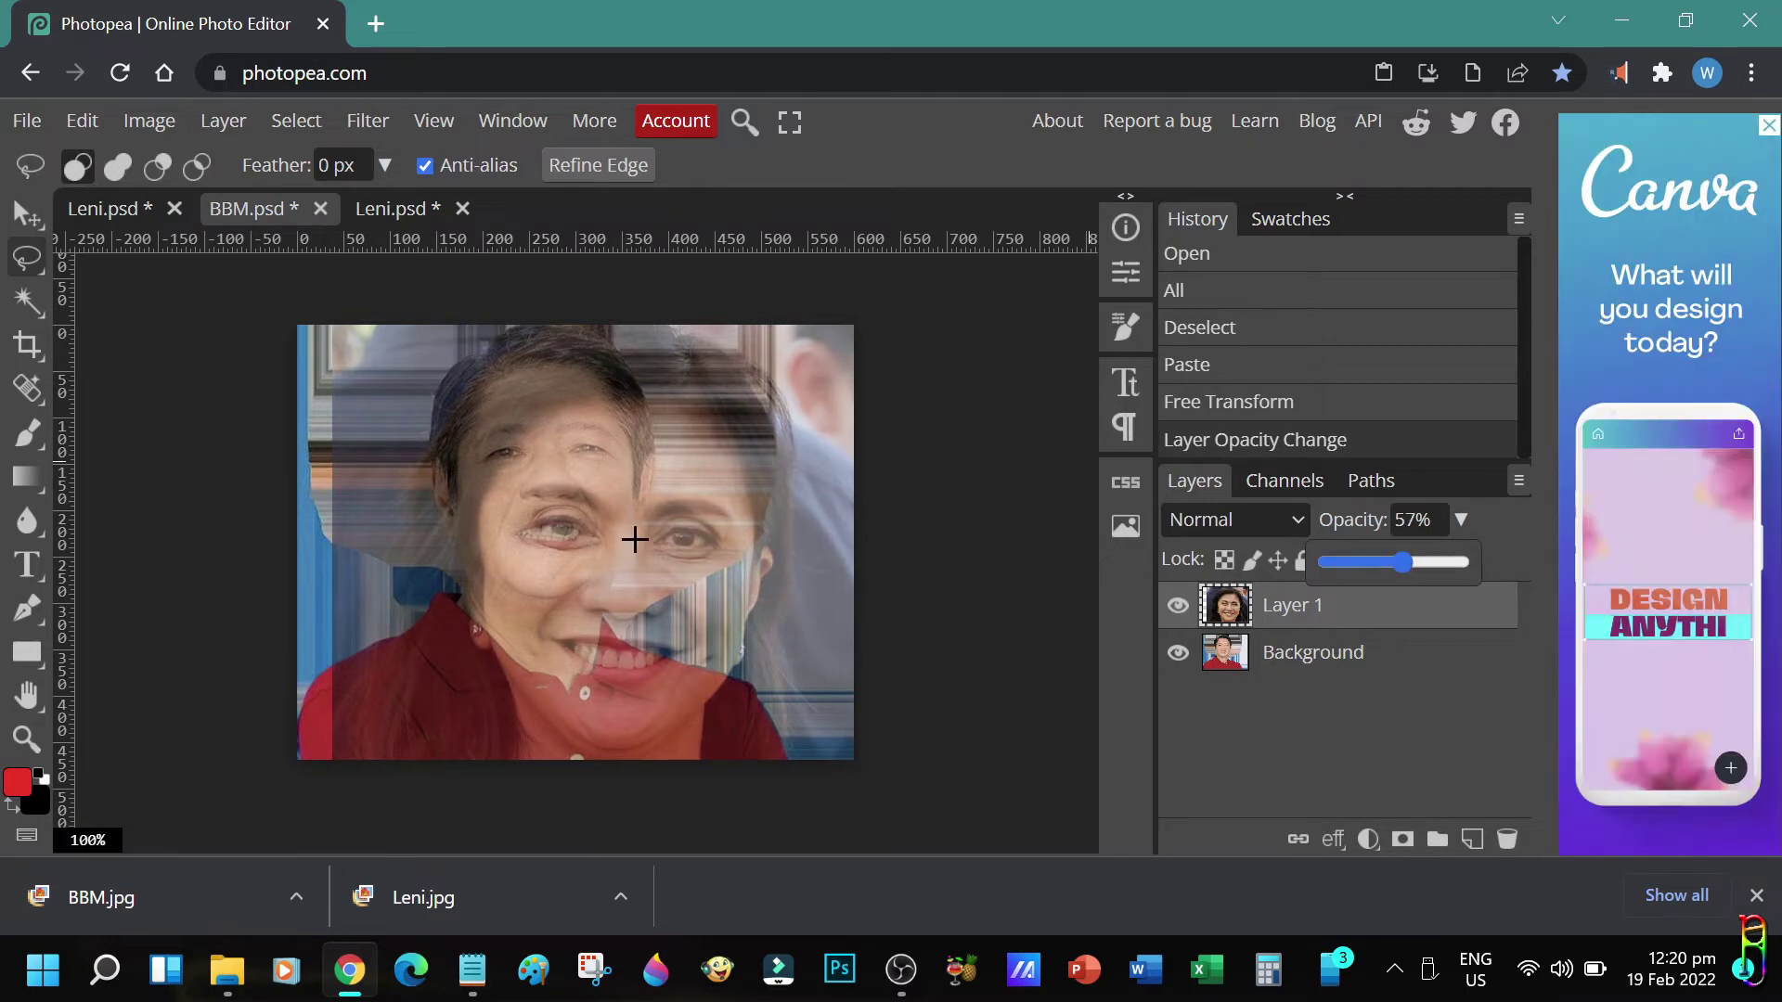
- Shrink the pasted layer to about 53%, align her face over his, and set opacity to 33%
{"action": "key", "text": "ctrl+alt+t"}
{"action": "left_click_drag", "start_coordinate": [867, 283], "coordinate": [651, 447]}
{"action": "mouse_move", "coordinate": [674, 678]}
{"action": "left_mouse_down"}
{"action": "mouse_move", "coordinate": [663, 578]}
{"action": "mouse_move", "coordinate": [698, 702]}
{"action": "mouse_move", "coordinate": [663, 651]}
{"action": "left_mouse_up"}
{"action": "key", "text": "Return"}
{"action": "left_click", "coordinate": [1460, 520]}
{"action": "left_click_drag", "start_coordinate": [1404, 562], "coordinate": [1364, 562]}
{"action": "key", "text": "l"}
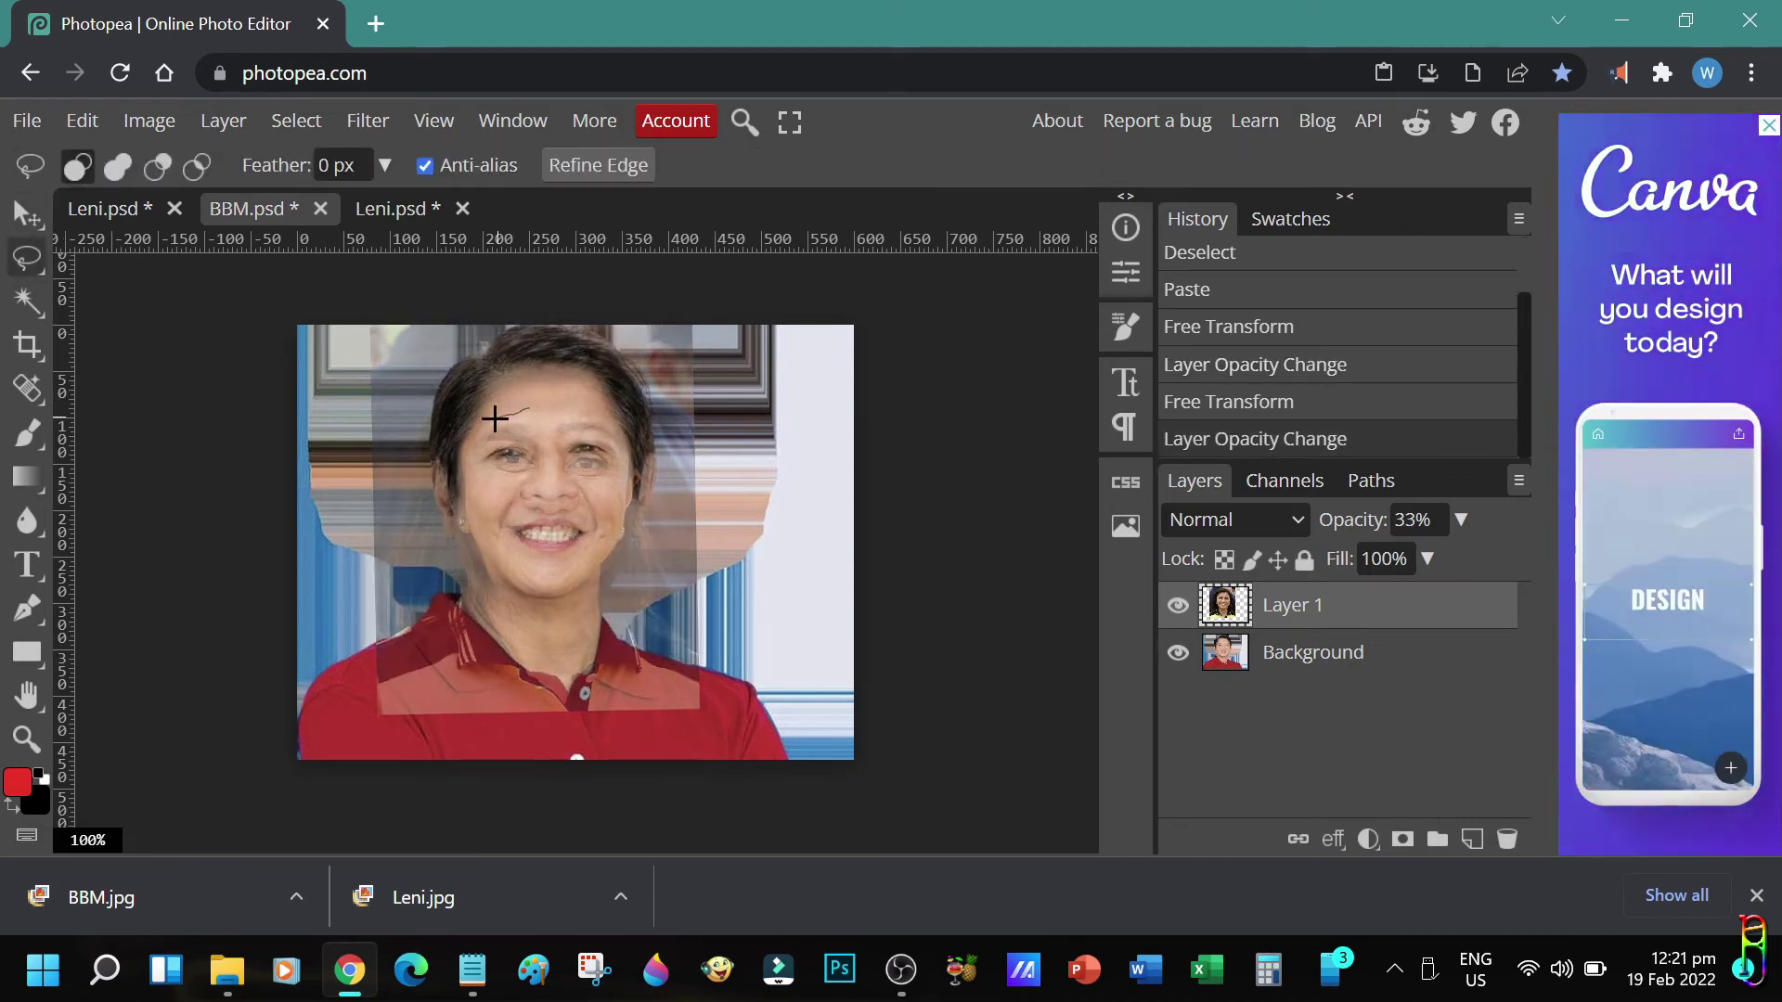
{"action": "left_click_drag", "start_coordinate": [492, 414], "coordinate": [816, 549]}
{"action": "key", "text": "ctrl+d"}
- Enlarge the layer to about 103%, nudge it into place, and rotate it to -4.2°
{"action": "key", "text": "ctrl+alt+t"}
{"action": "left_click_drag", "start_coordinate": [701, 704], "coordinate": [709, 724]}
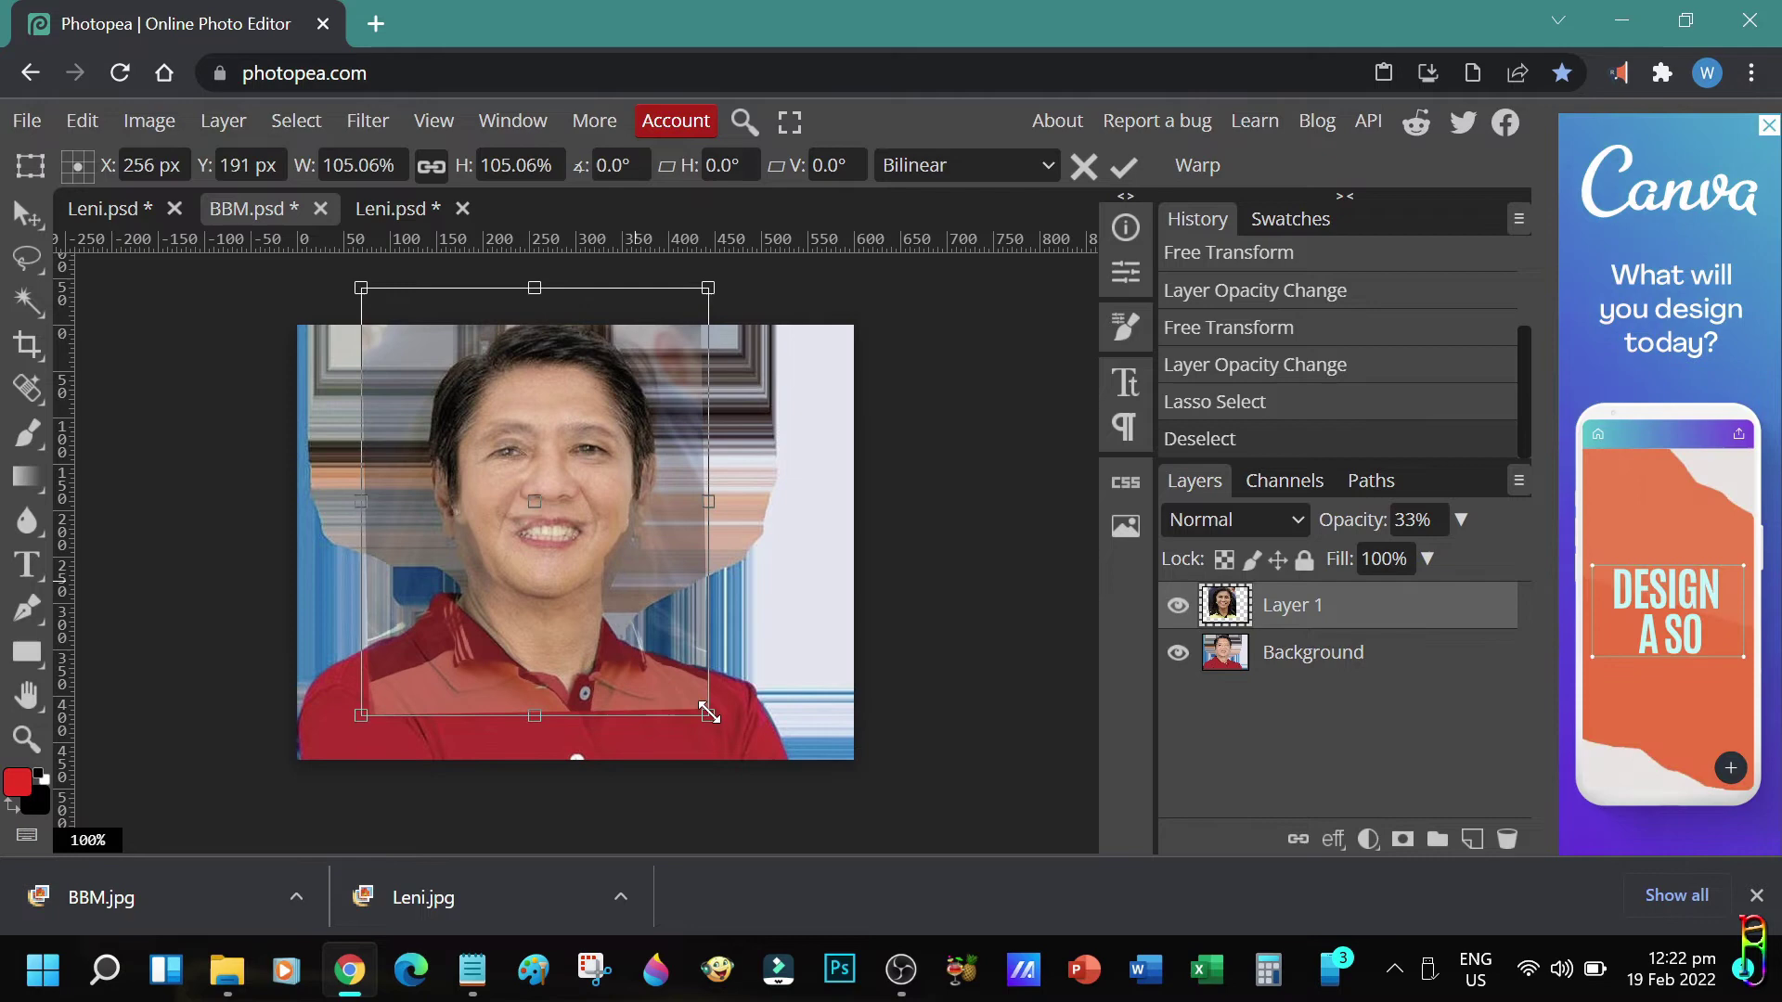
{"action": "left_click", "coordinate": [22, 213]}
{"action": "left_click_drag", "start_coordinate": [635, 541], "coordinate": [638, 535]}
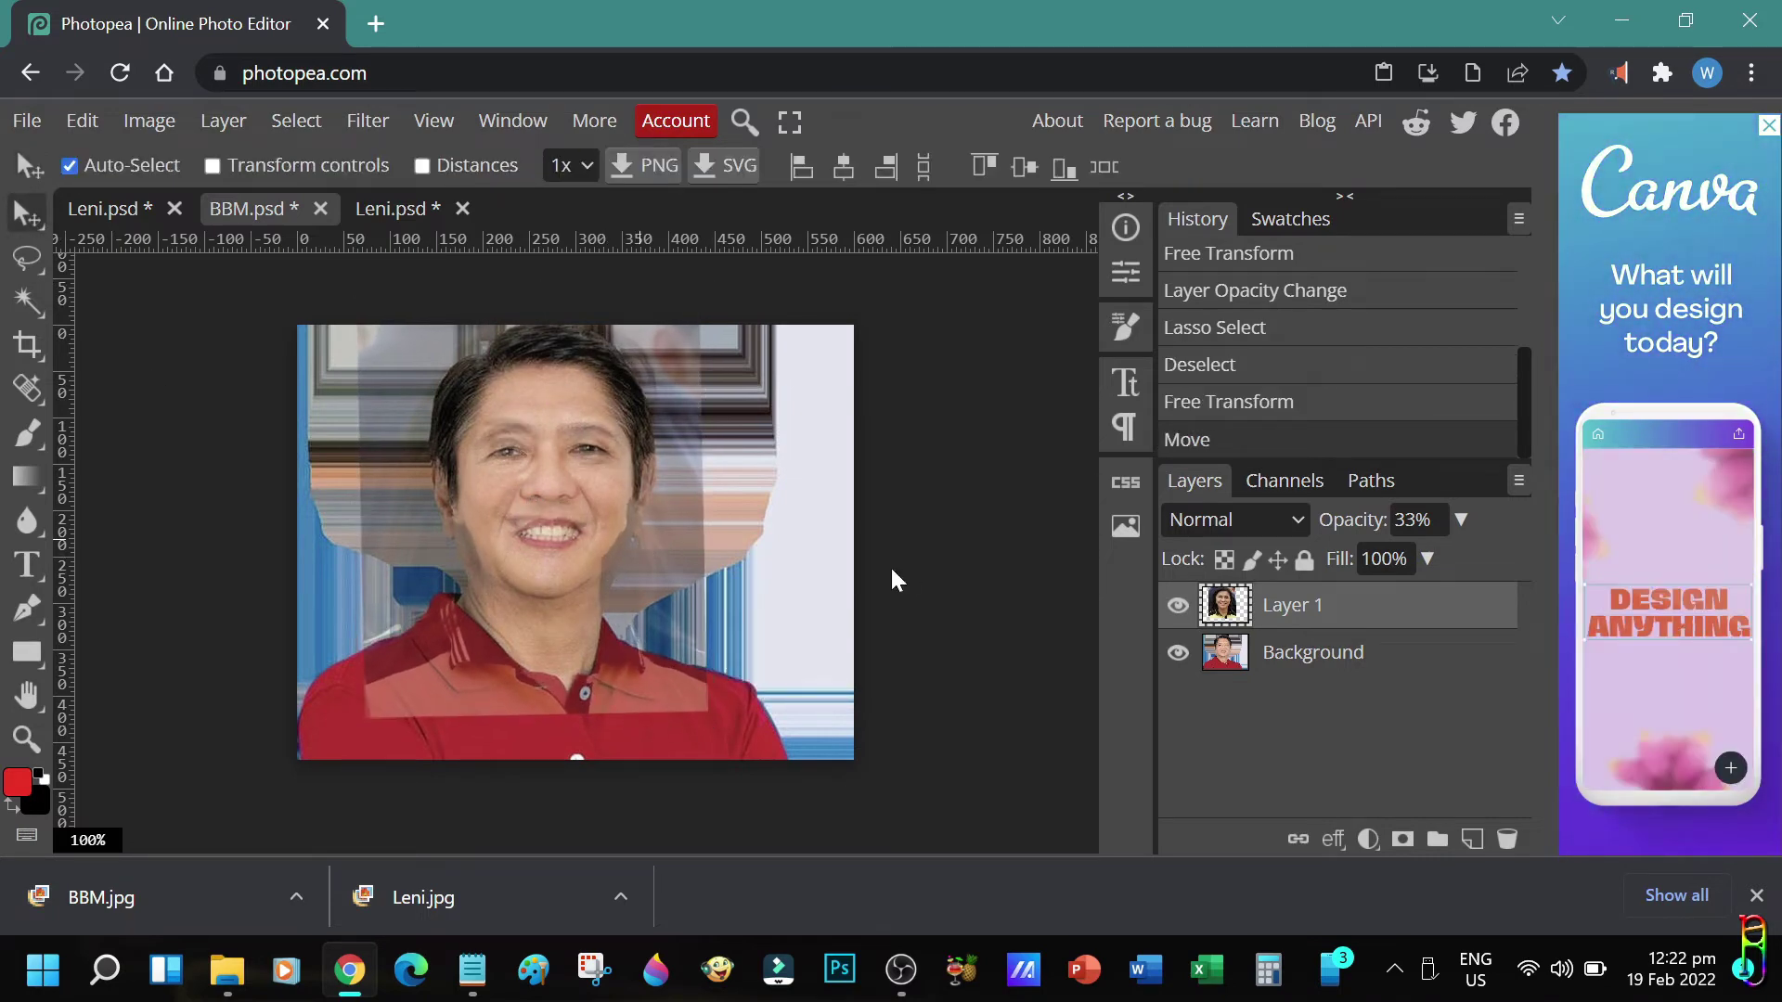
{"action": "key", "text": "ctrl+alt+t"}
{"action": "left_click_drag", "start_coordinate": [724, 725], "coordinate": [795, 757]}
{"action": "left_click_drag", "start_coordinate": [631, 573], "coordinate": [637, 576]}
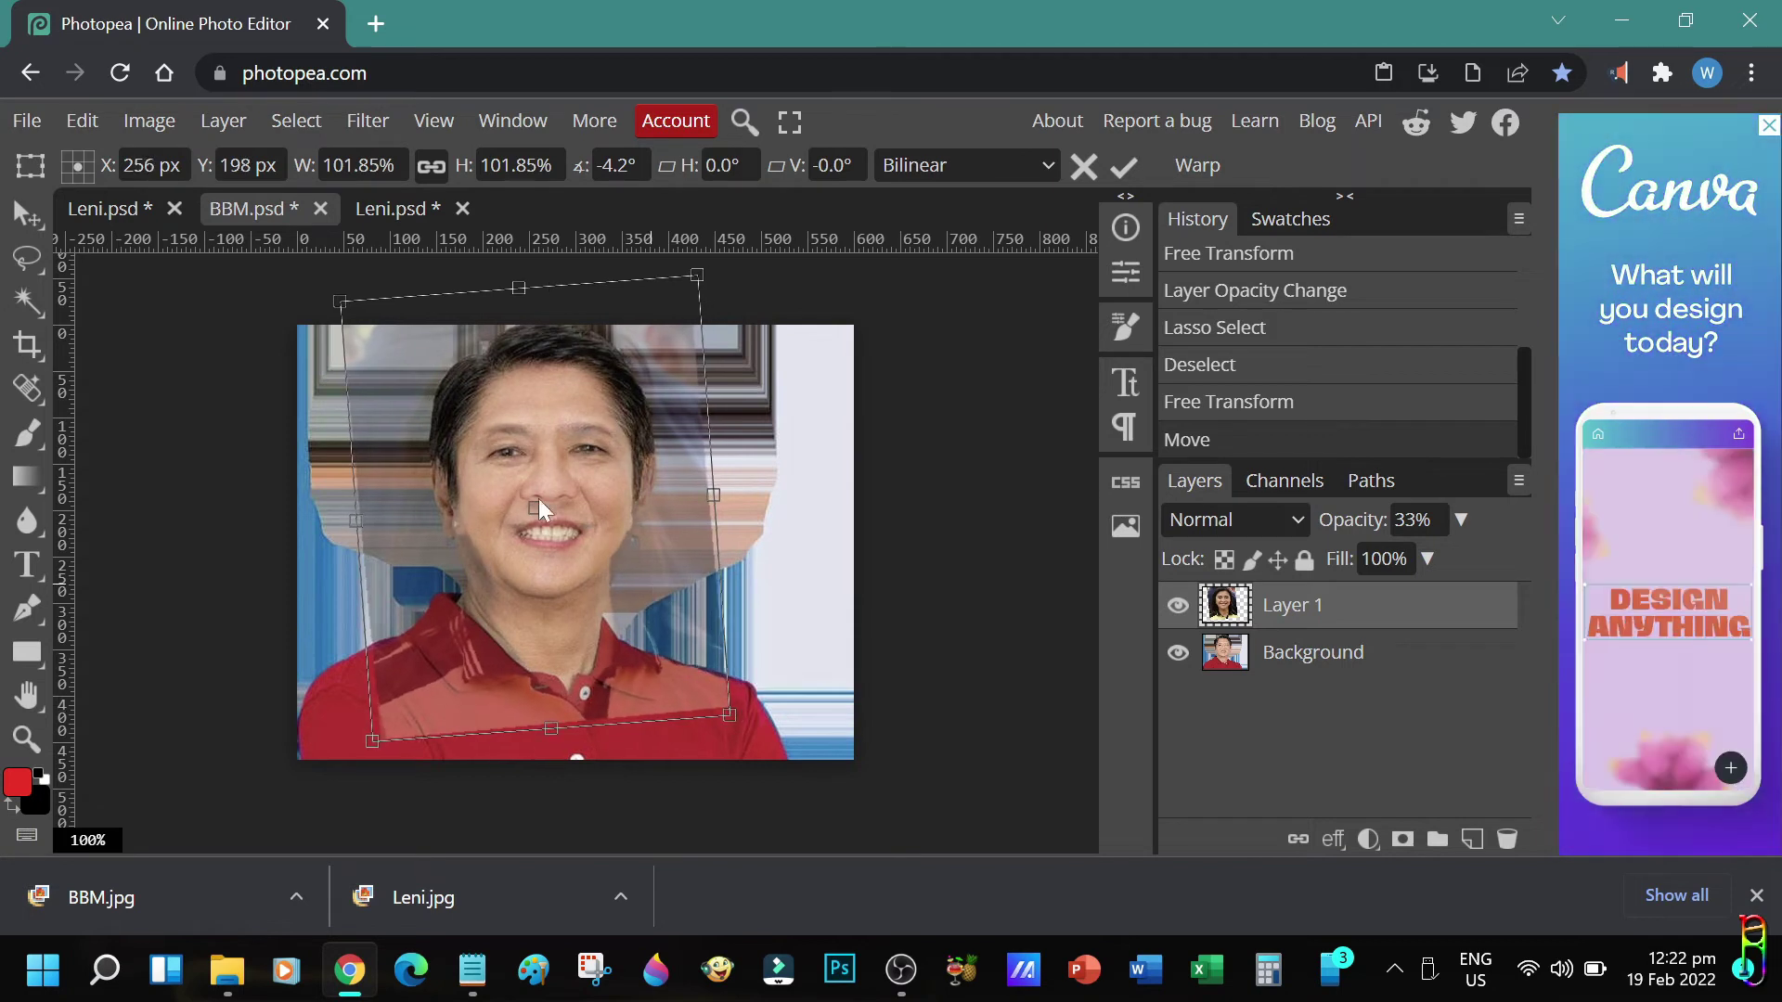
{"action": "left_click", "coordinate": [26, 212]}
{"action": "key", "text": "l"}
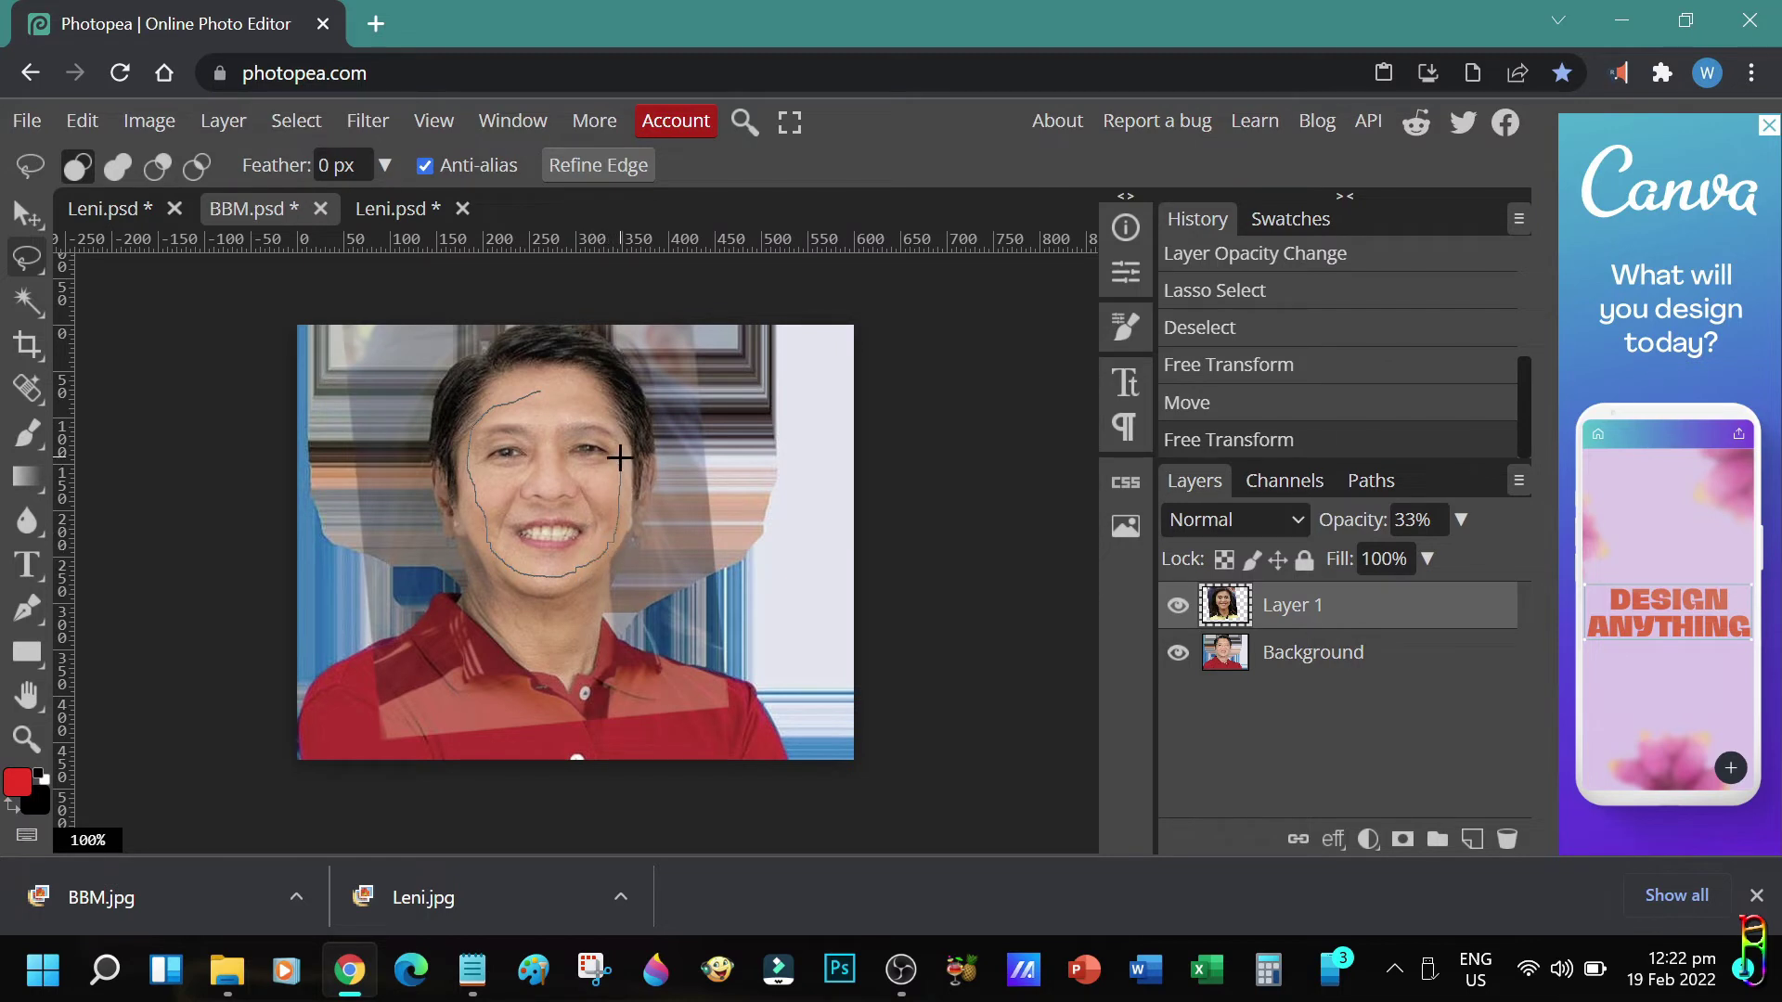
- Outline Leni's face, restore the layer to full opacity, and copy the face area
{"action": "left_click_drag", "start_coordinate": [556, 393], "coordinate": [548, 394]}
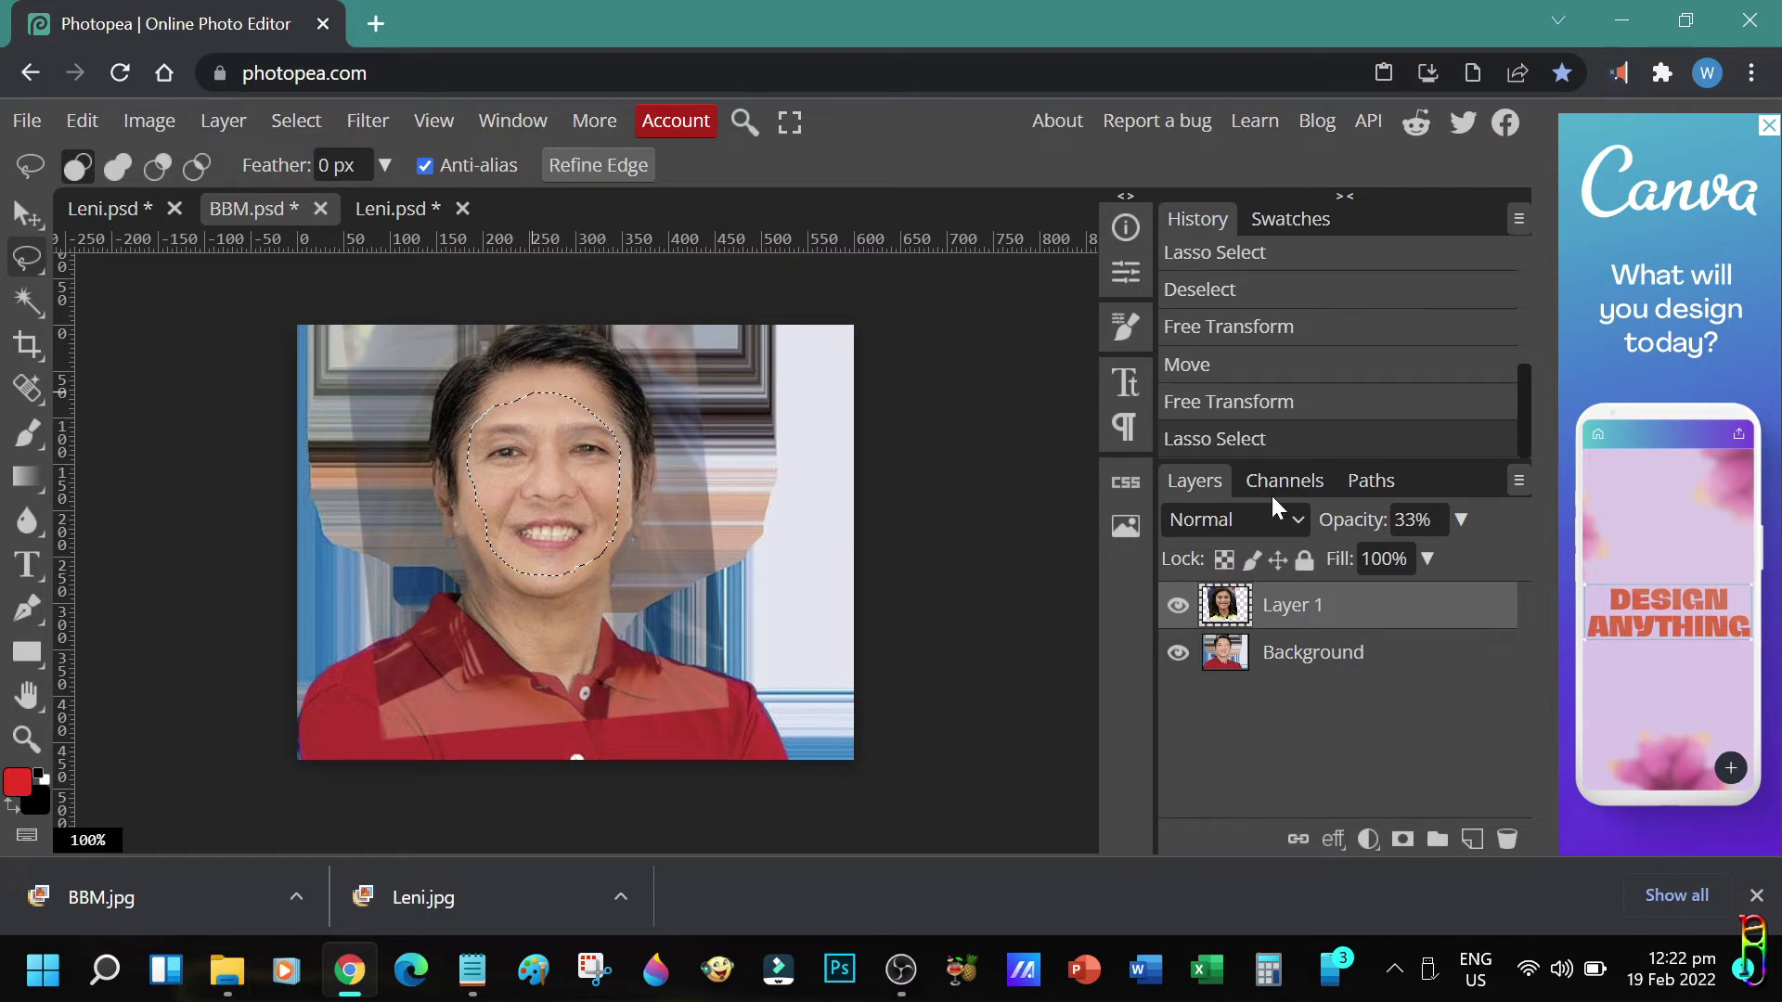
{"action": "left_click", "coordinate": [1461, 520]}
{"action": "left_click_drag", "start_coordinate": [1368, 561], "coordinate": [1468, 566]}
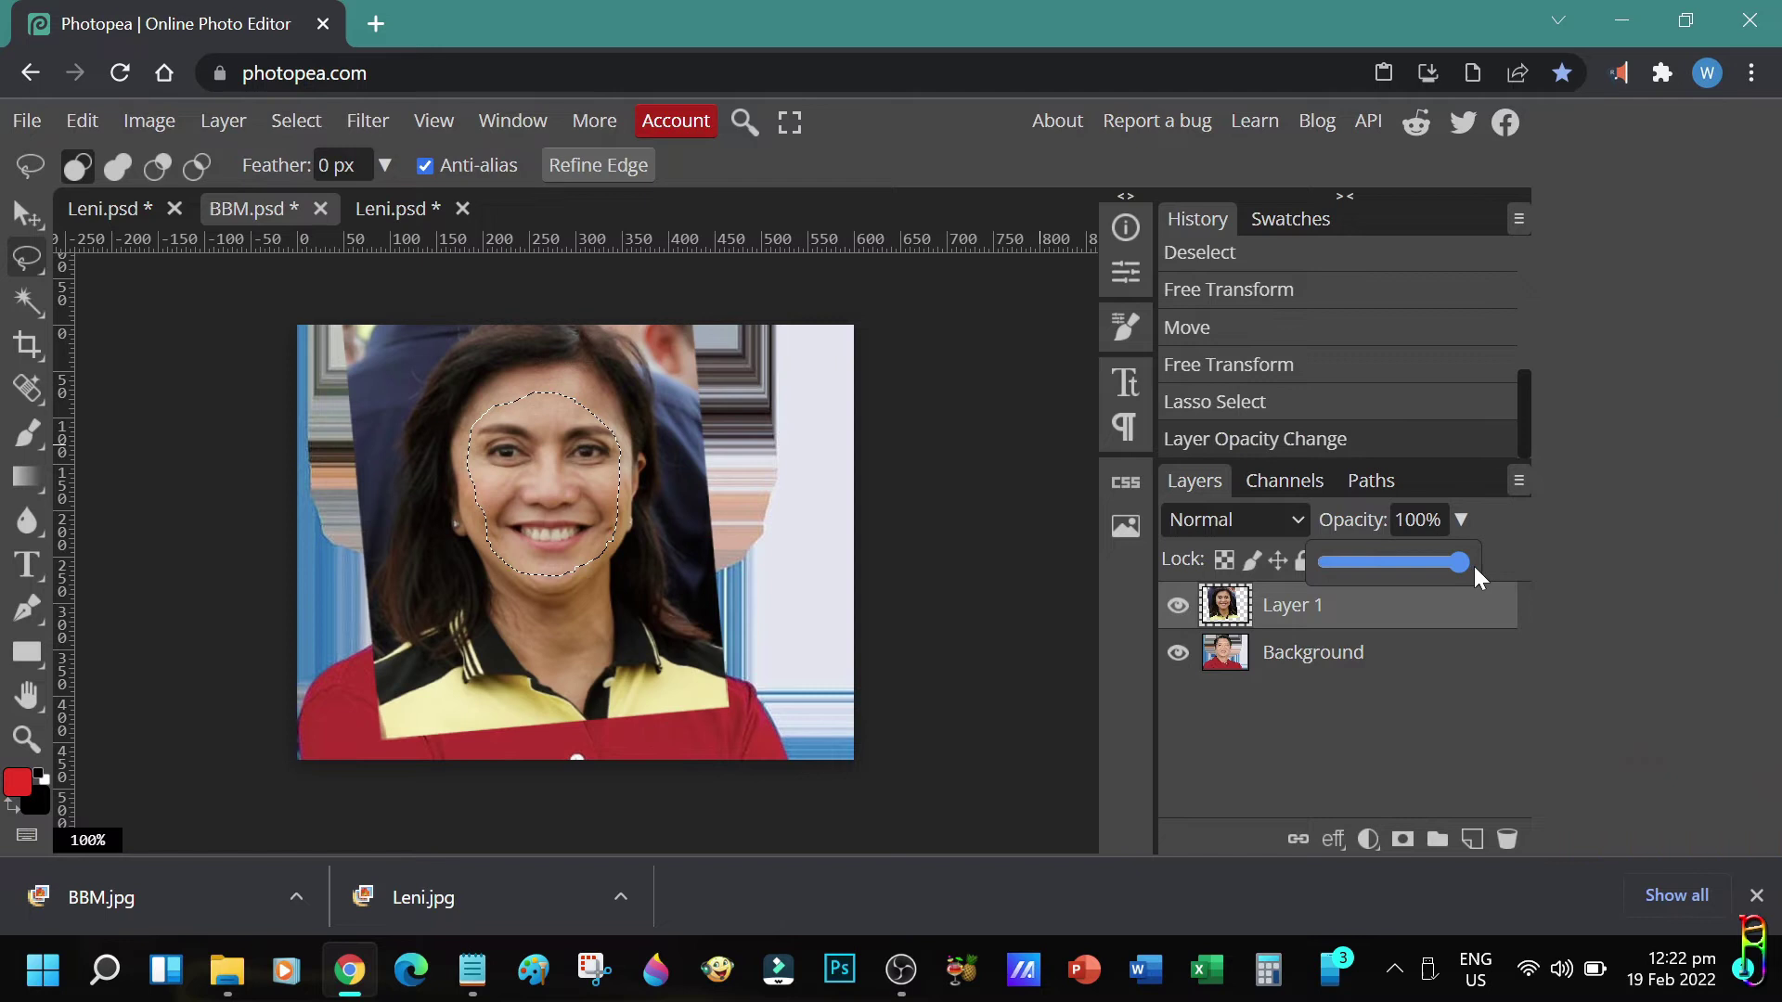
{"action": "left_click", "coordinate": [82, 121]}
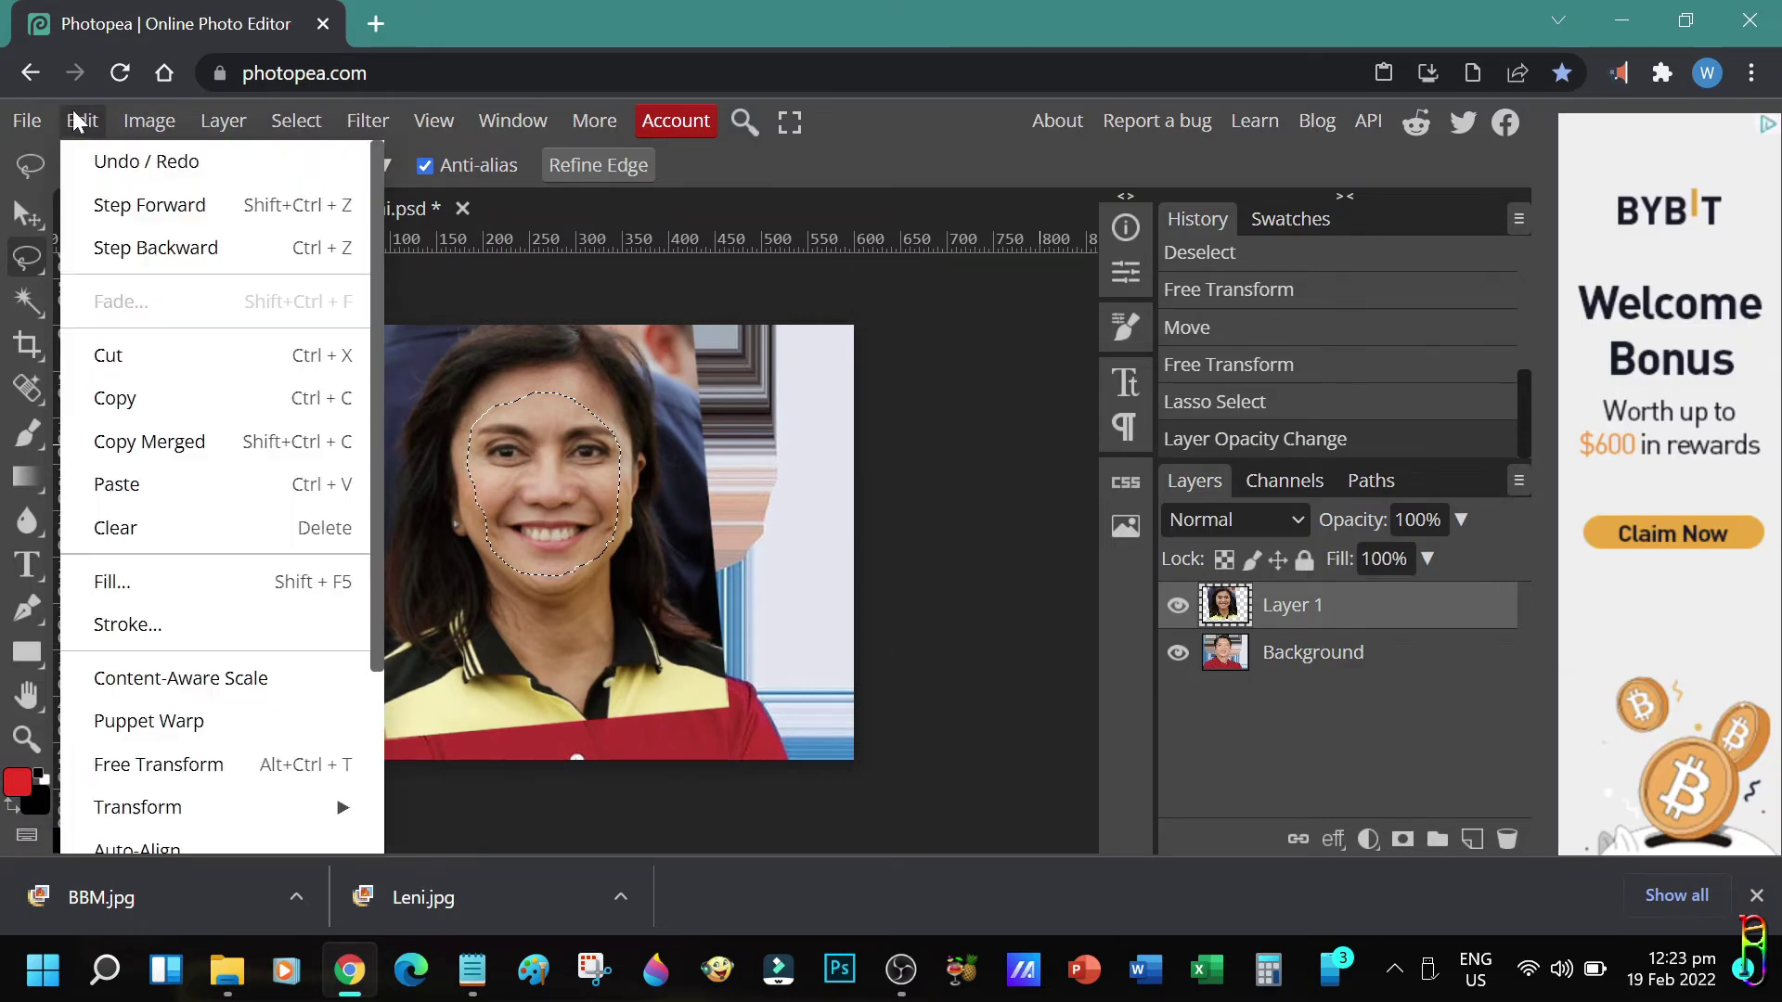
{"action": "left_click", "coordinate": [176, 395]}
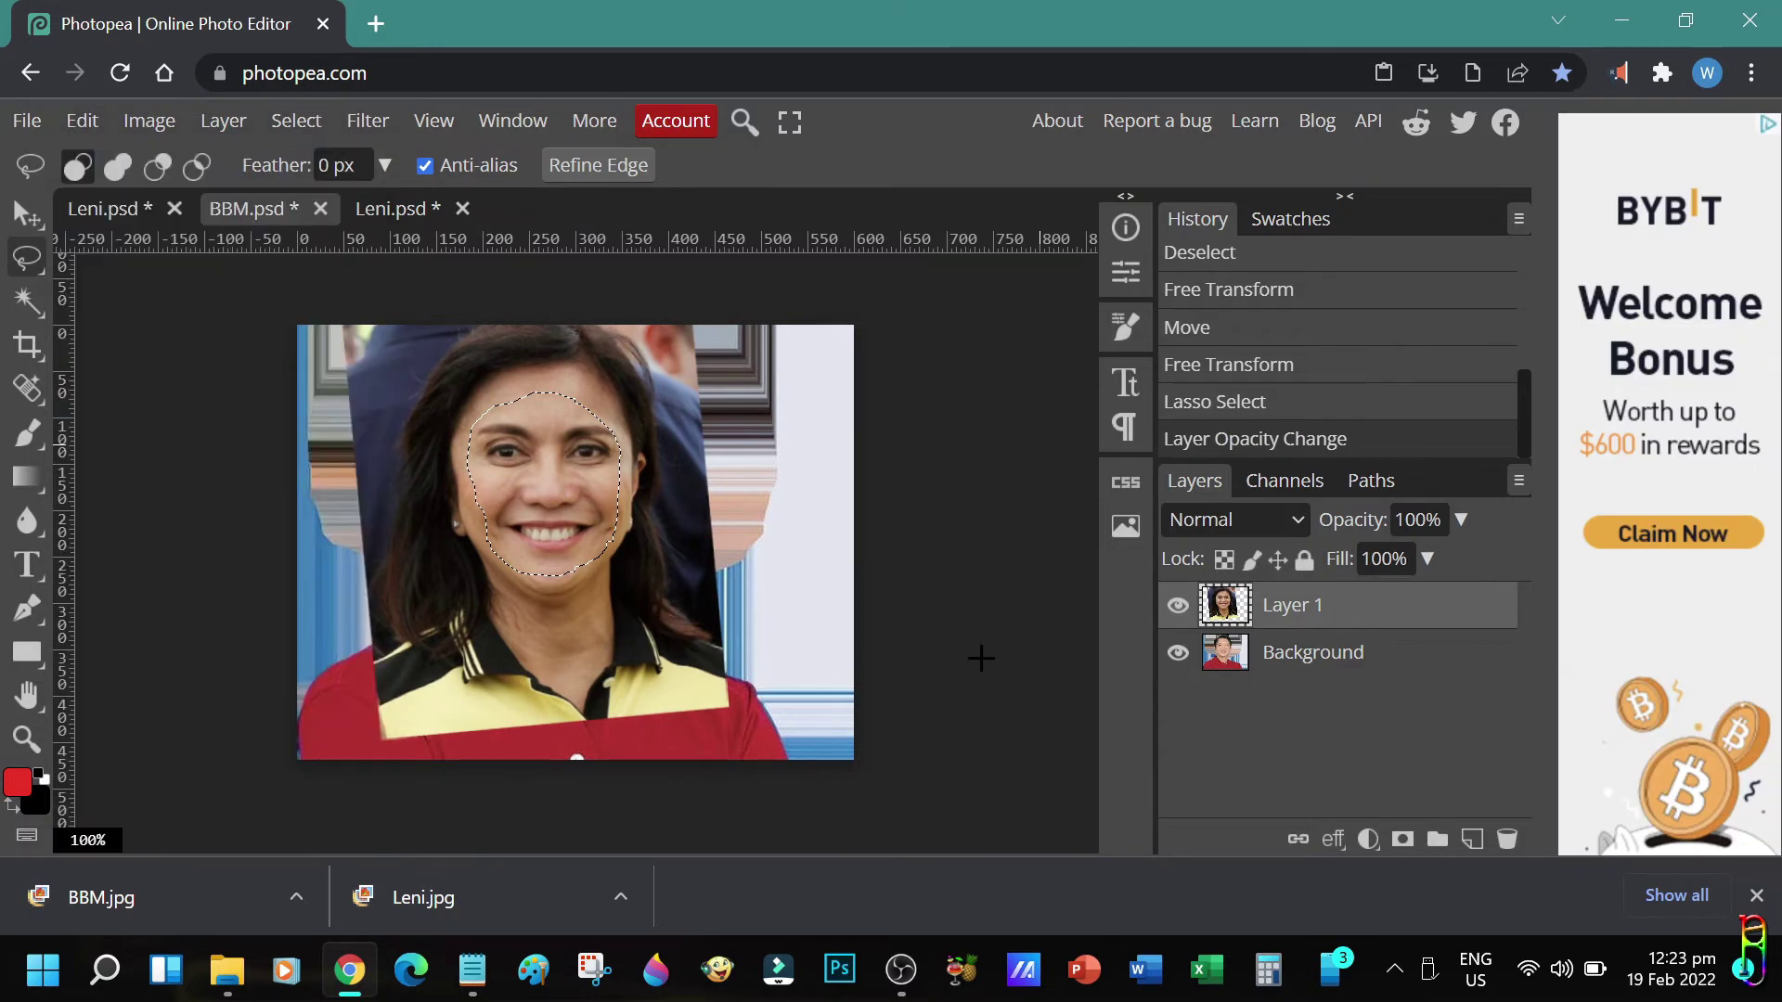
- Paste the copied face as a new layer and delete Layer 1
{"action": "left_click", "coordinate": [510, 377]}
{"action": "left_click", "coordinate": [82, 120]}
{"action": "left_click", "coordinate": [119, 481]}
{"action": "left_click", "coordinate": [1322, 656]}
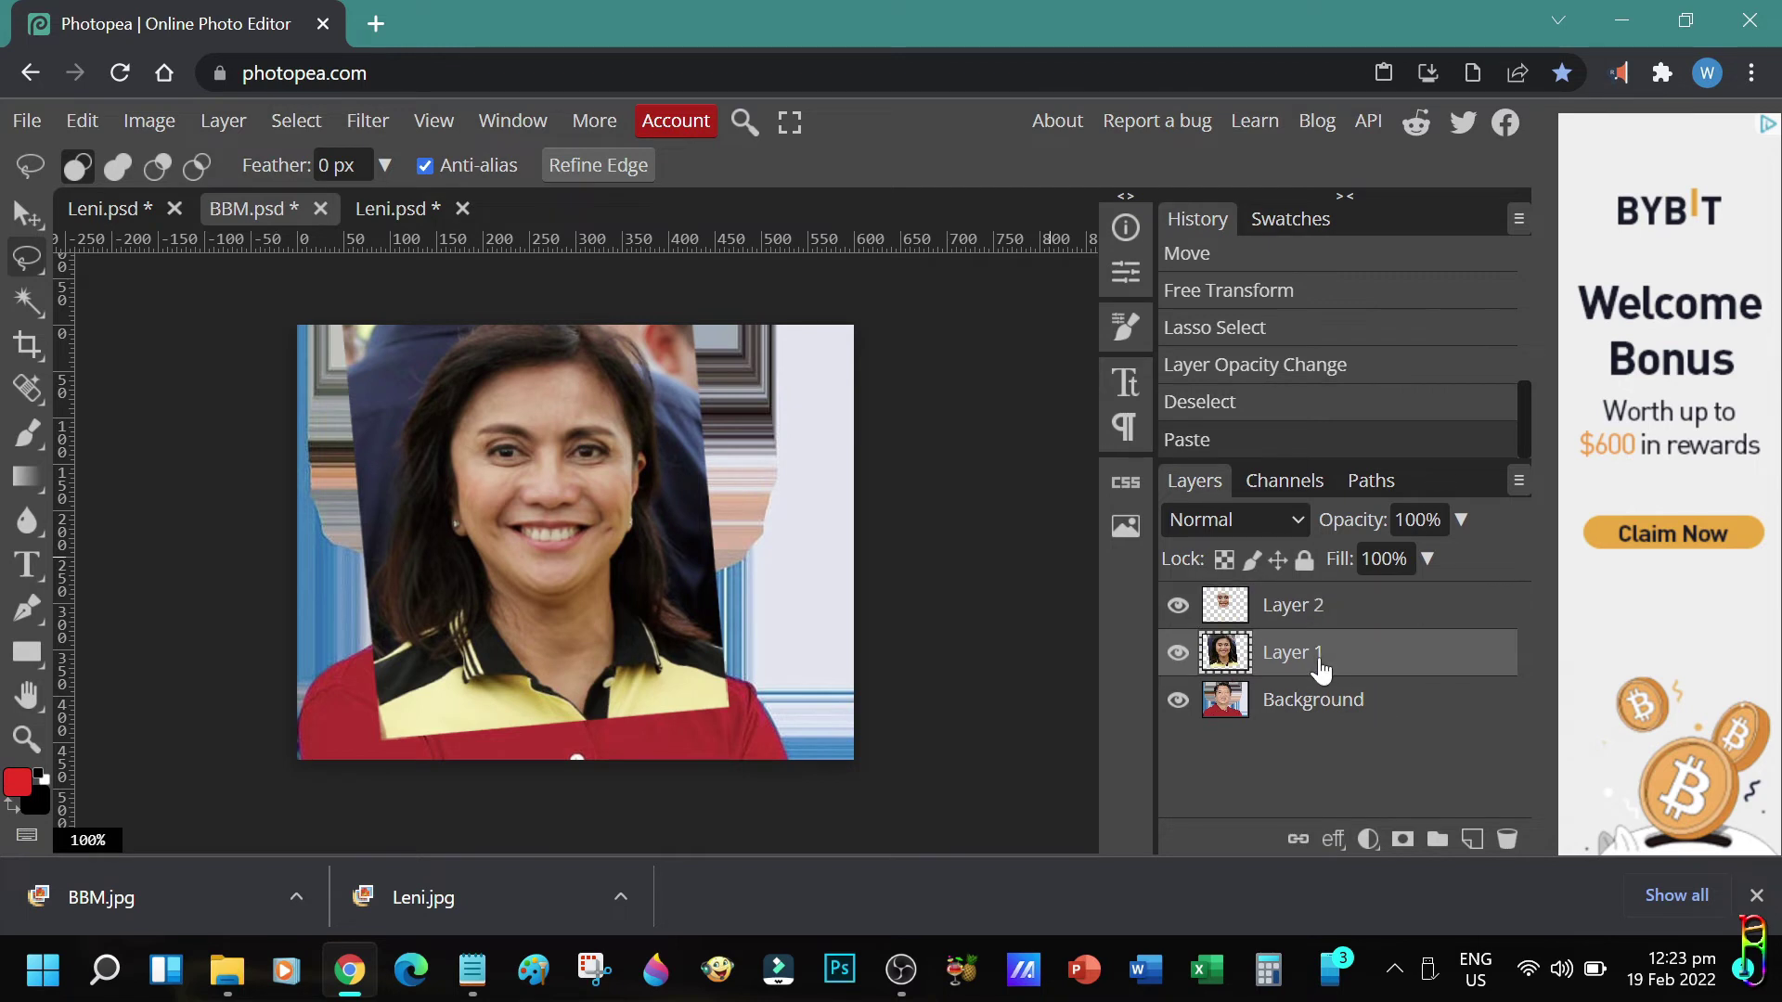
{"action": "right_click", "coordinate": [1322, 668]}
{"action": "left_click", "coordinate": [1149, 302]}
- Erase a small patch near the hairline on Layer 2
{"action": "left_click", "coordinate": [1292, 607]}
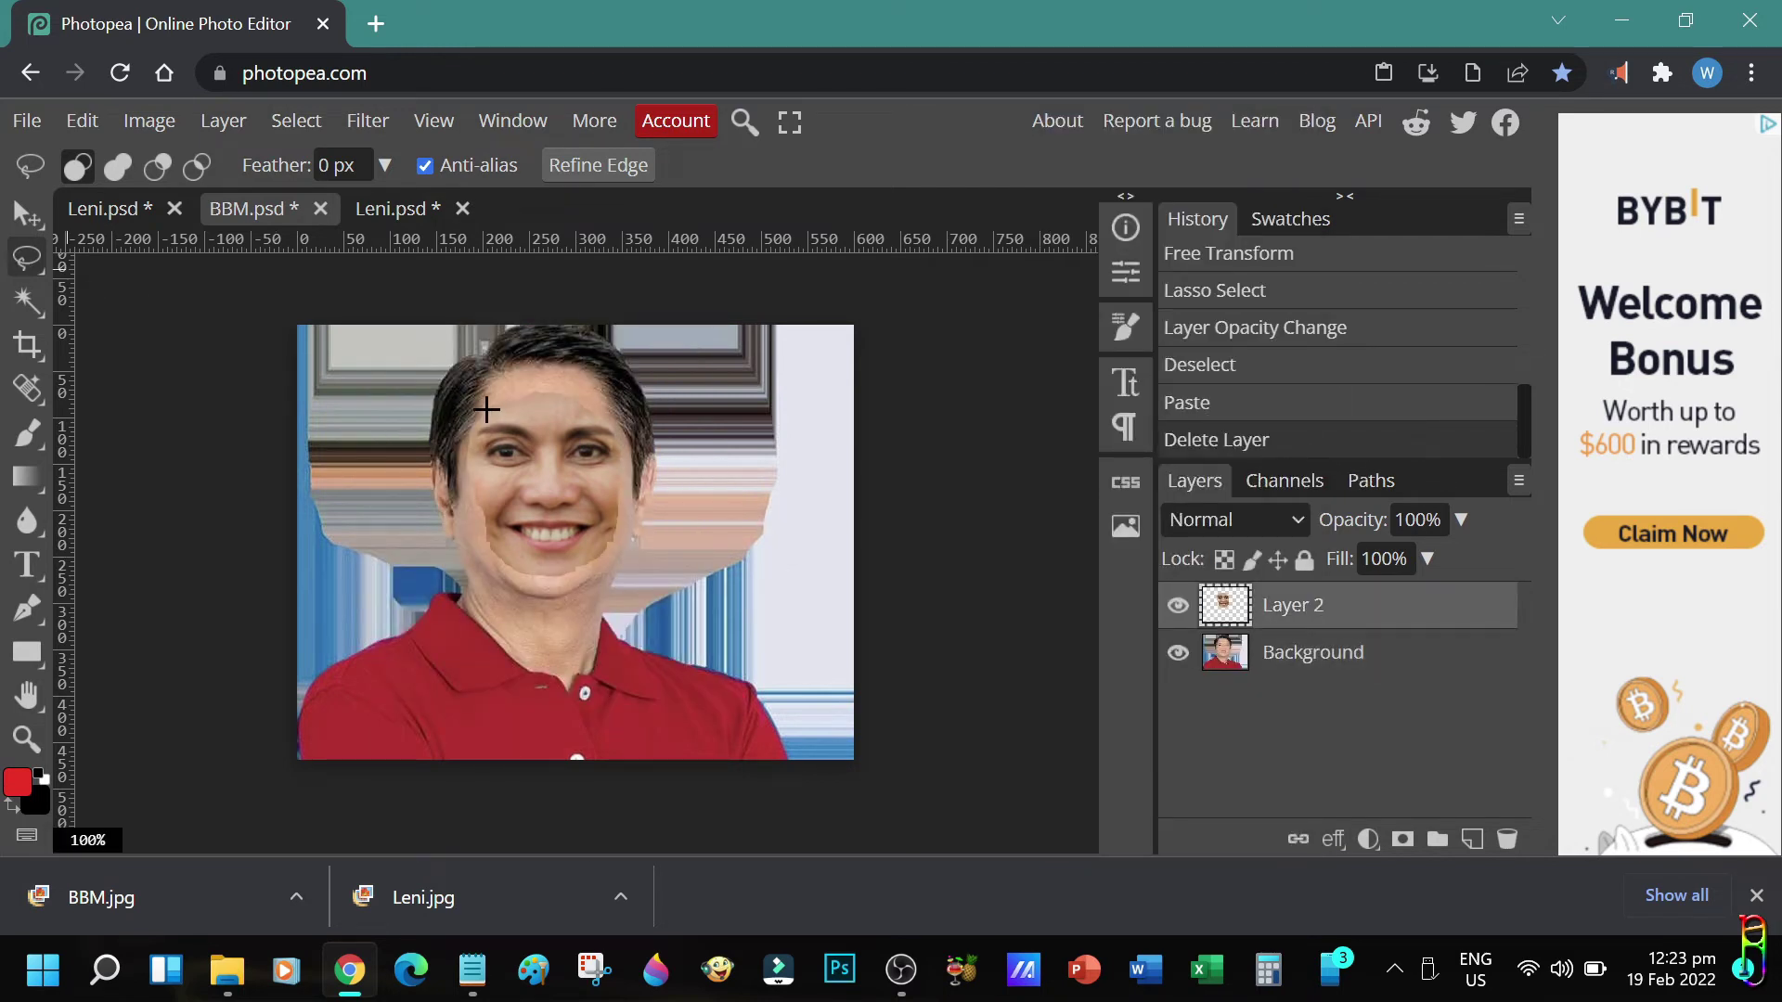
{"action": "left_click_drag", "start_coordinate": [461, 432], "coordinate": [460, 436]}
{"action": "key", "text": "Delete"}
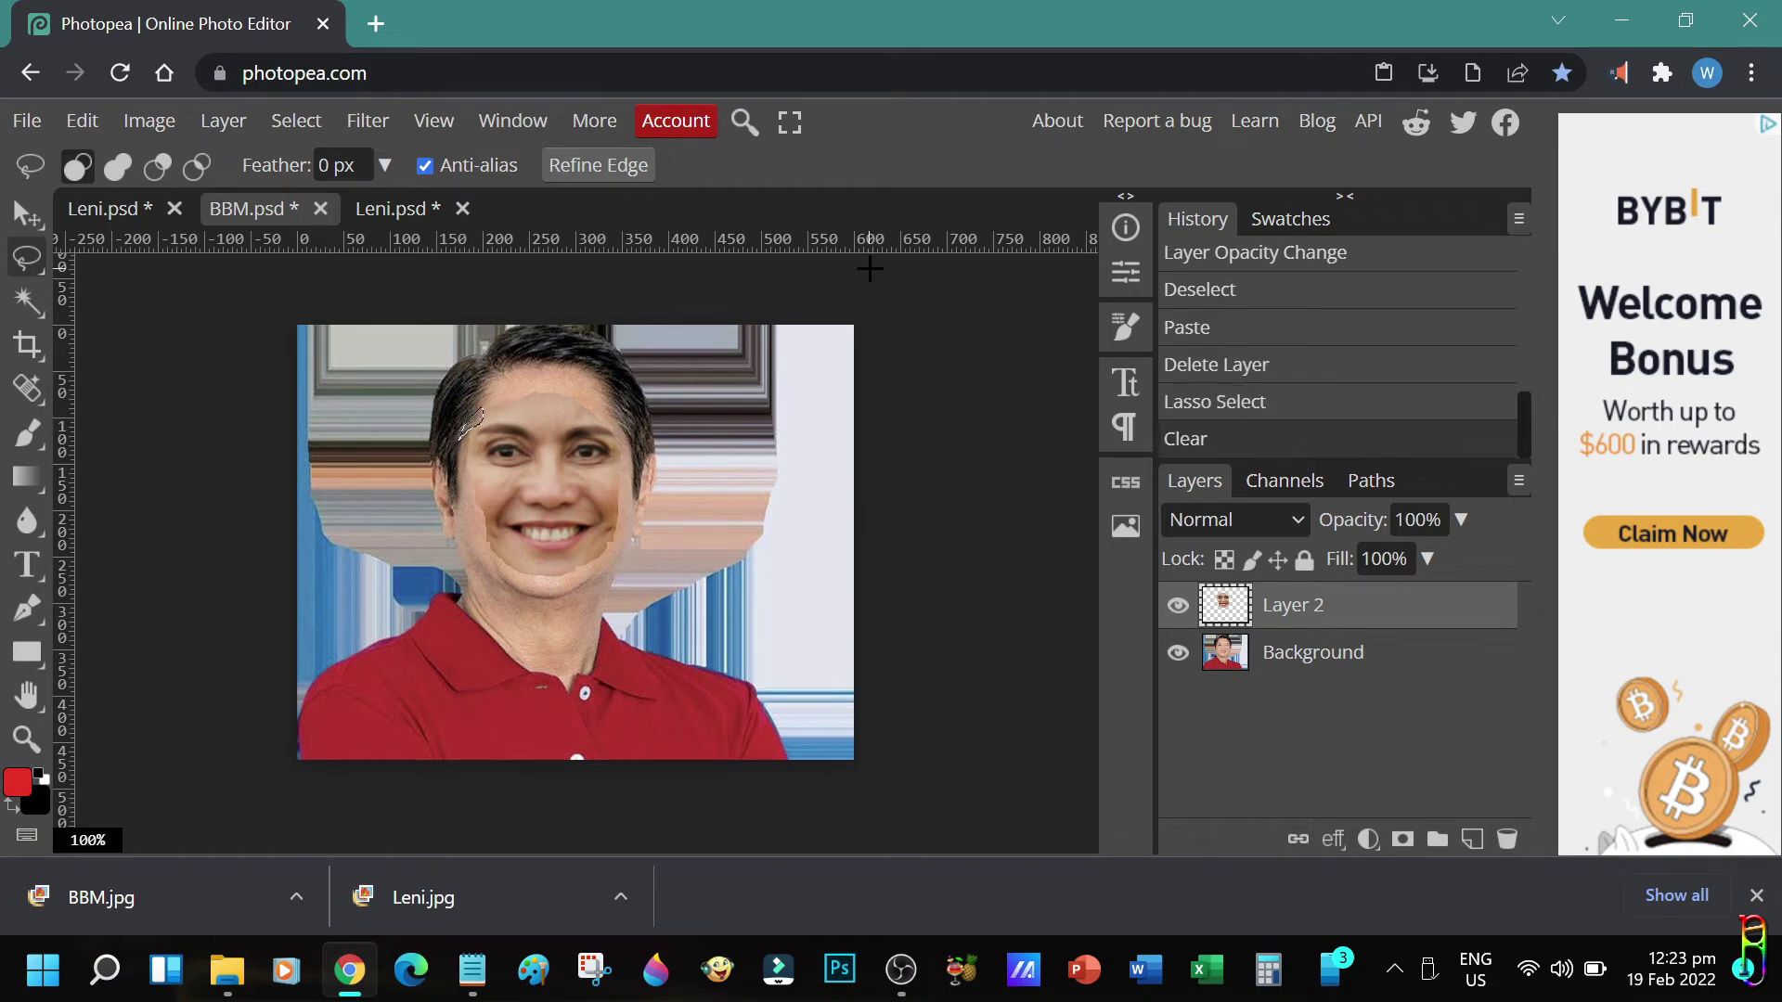
- Select Layer 2's face pixels, then contract the selection by 6 px on the Background
{"action": "right_click", "coordinate": [1366, 604]}
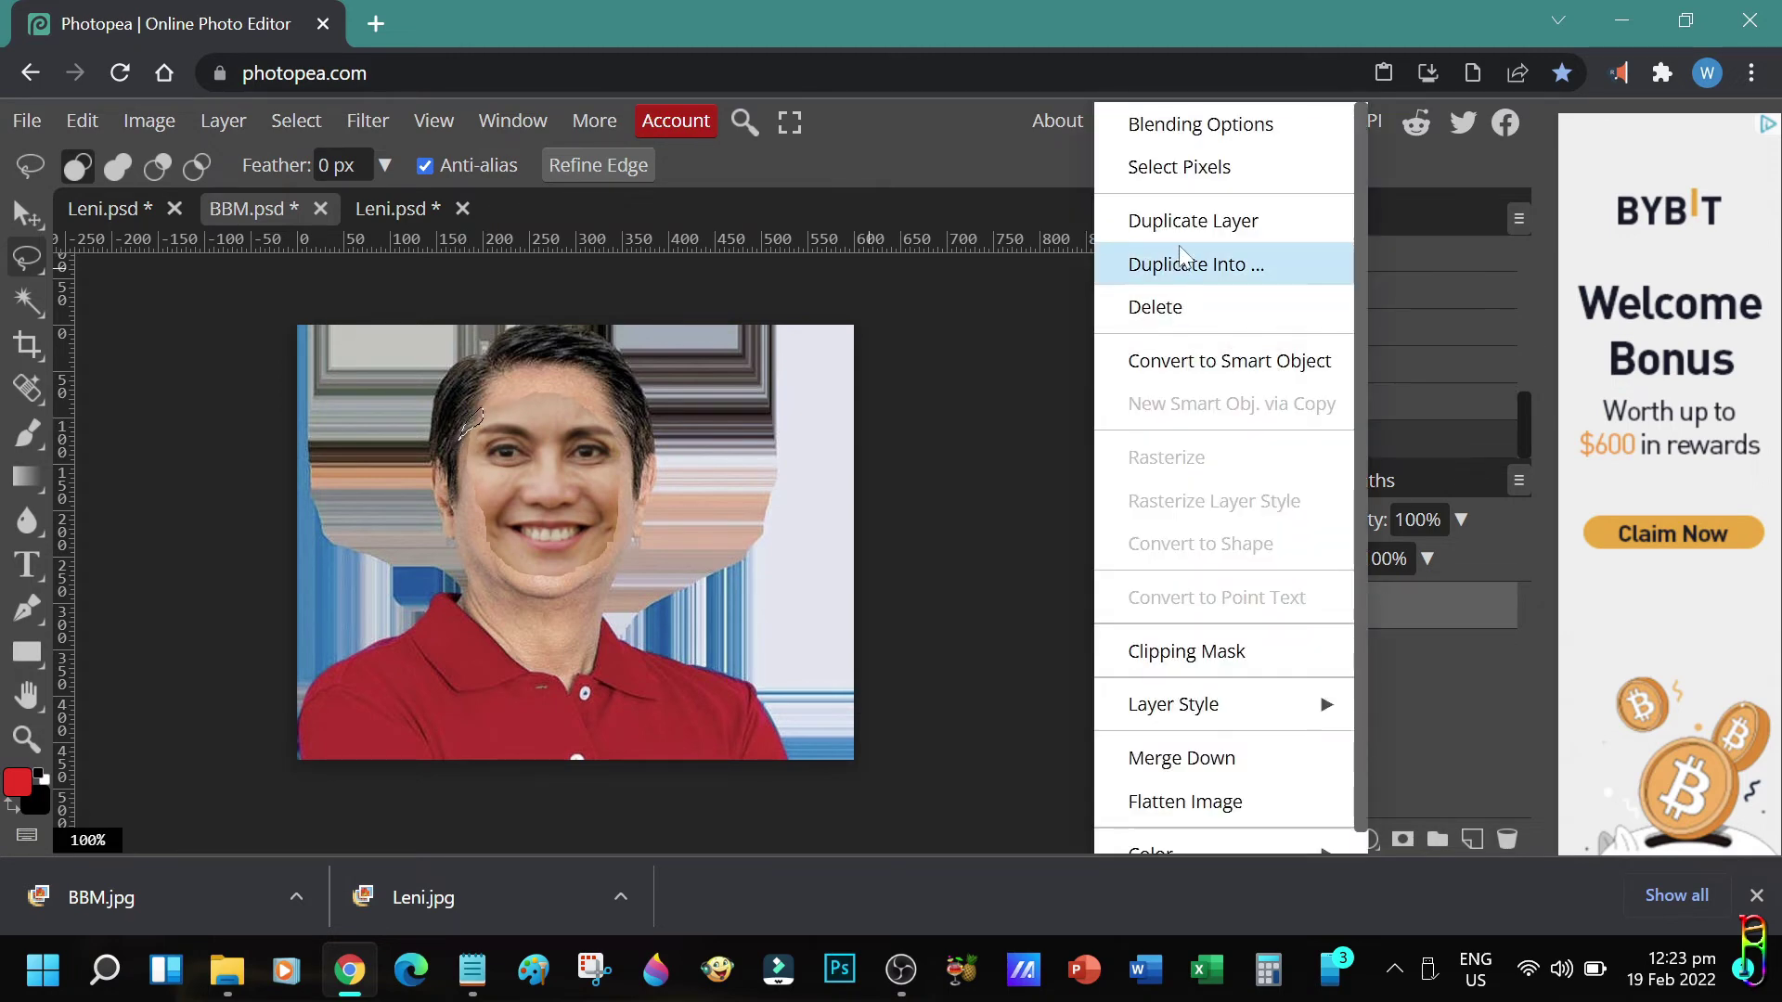
{"action": "left_click", "coordinate": [1179, 168]}
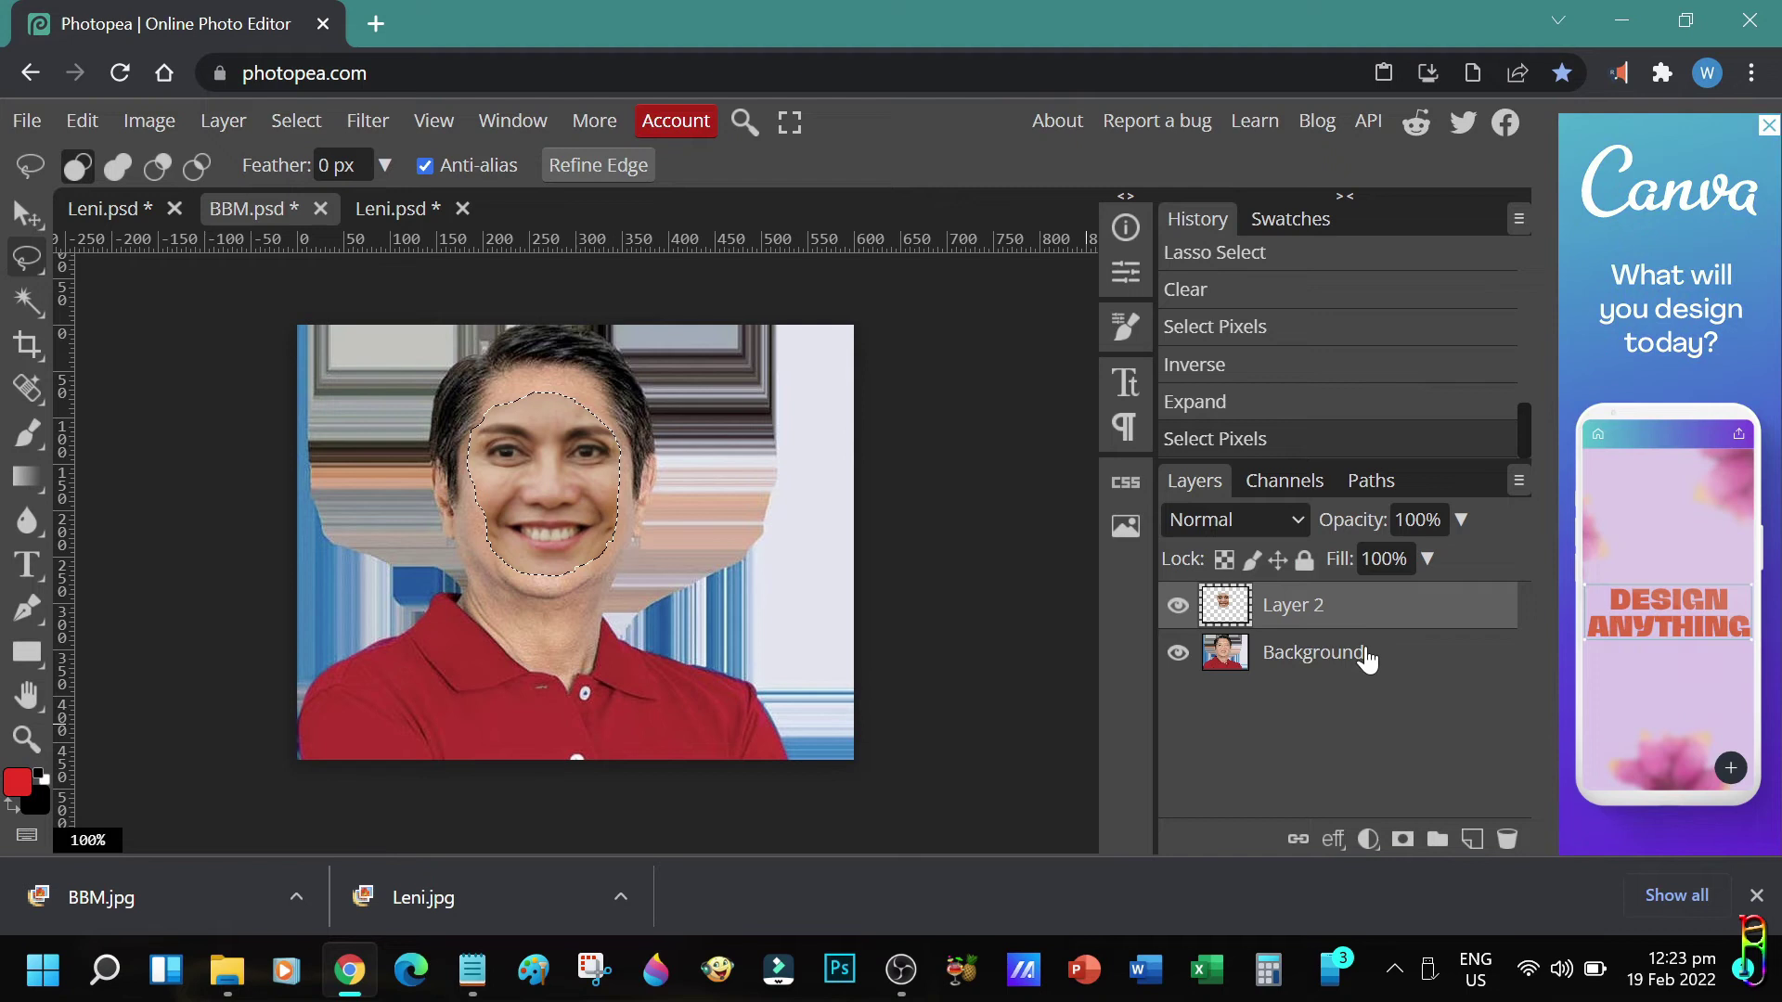
{"action": "left_click", "coordinate": [1364, 654]}
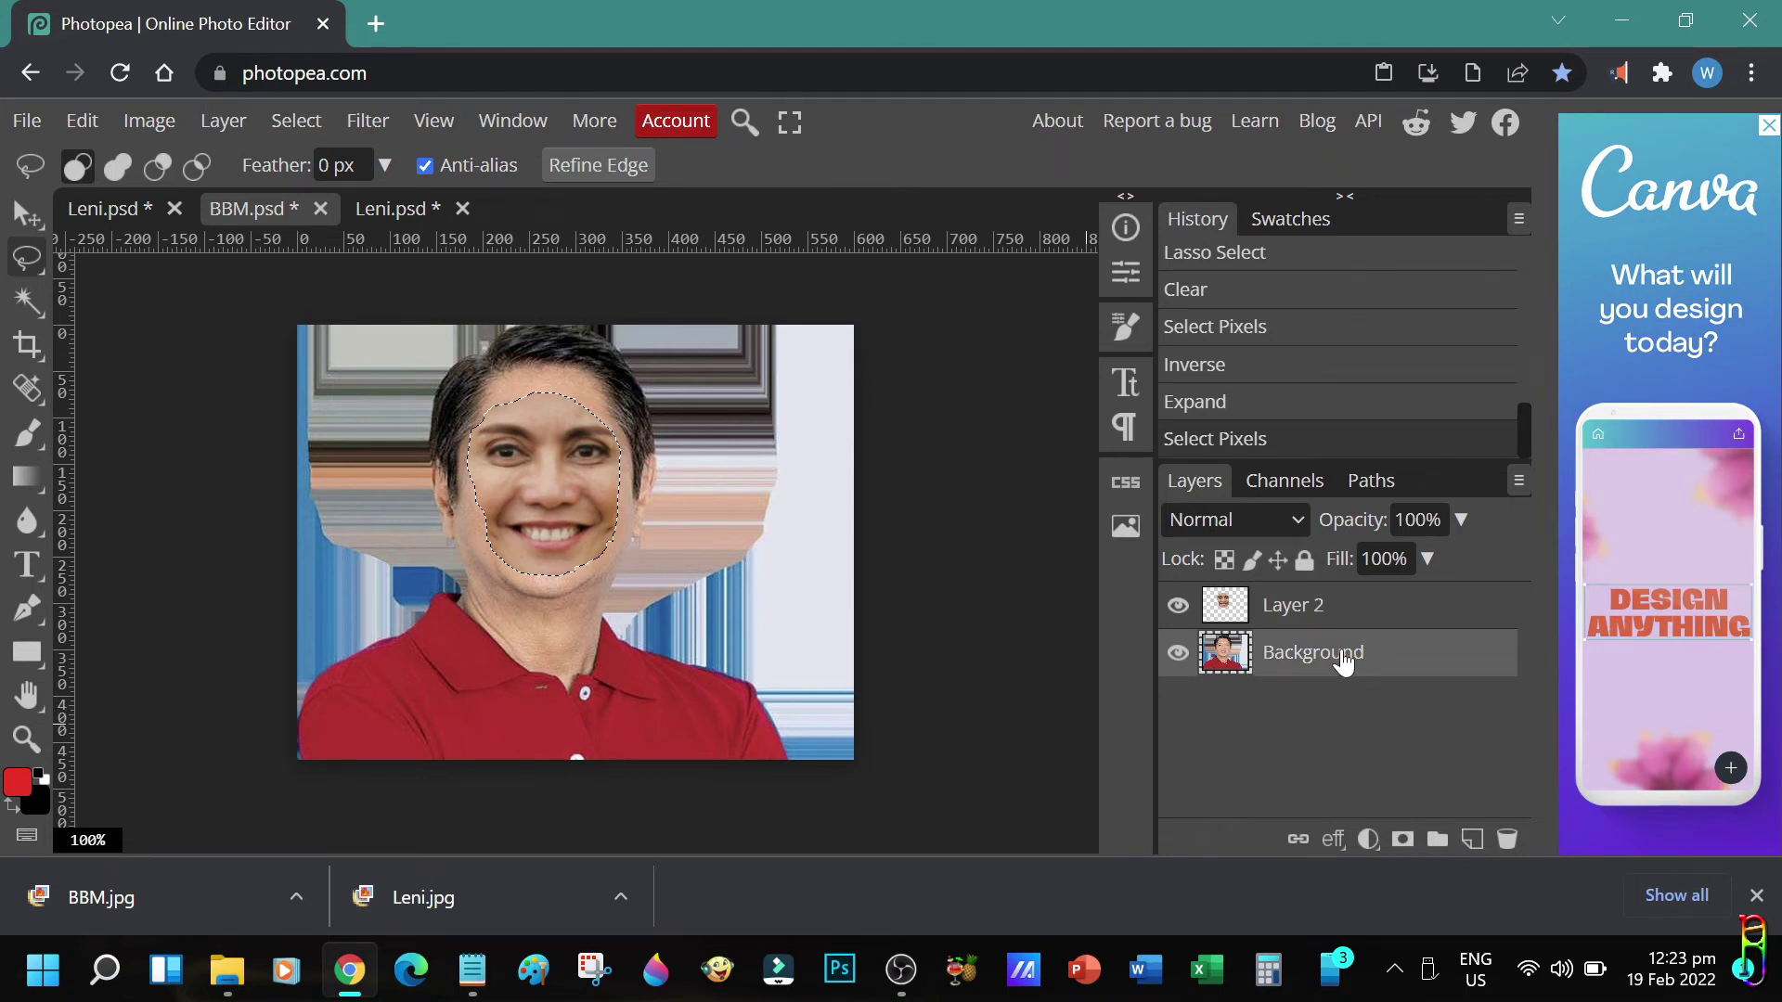
{"action": "left_click", "coordinate": [296, 120]}
{"action": "mouse_move", "coordinate": [378, 443]}
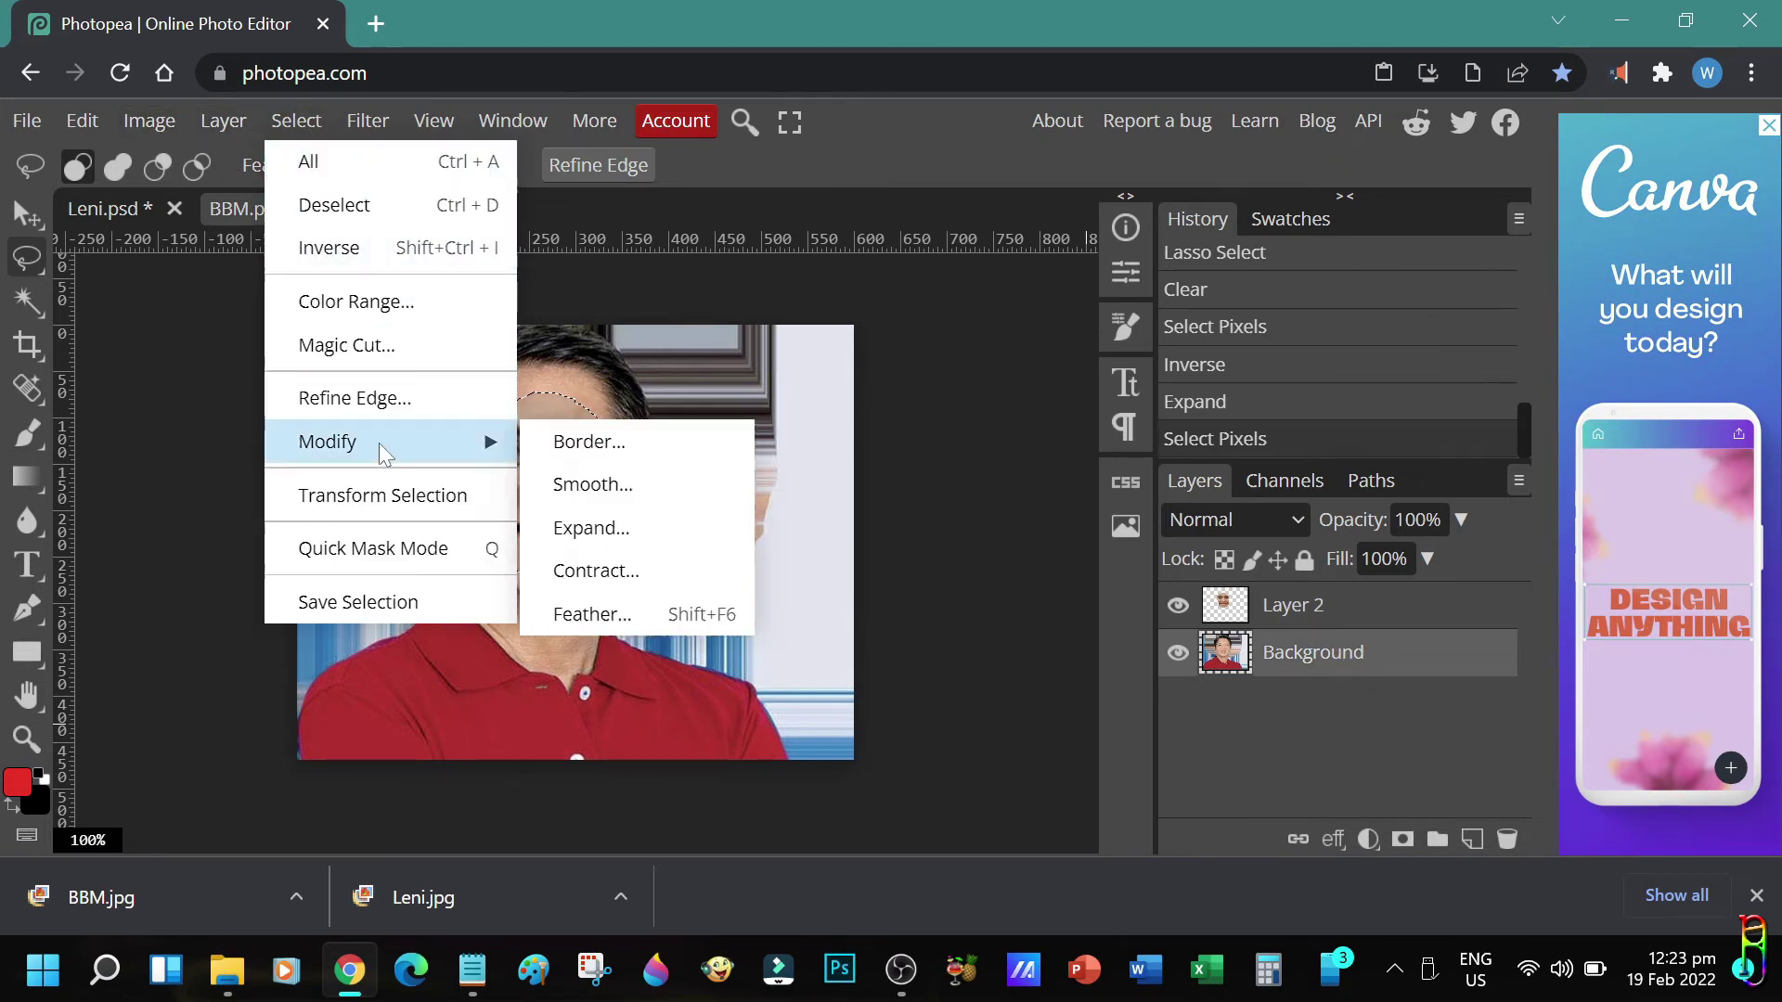
{"action": "left_click", "coordinate": [645, 570]}
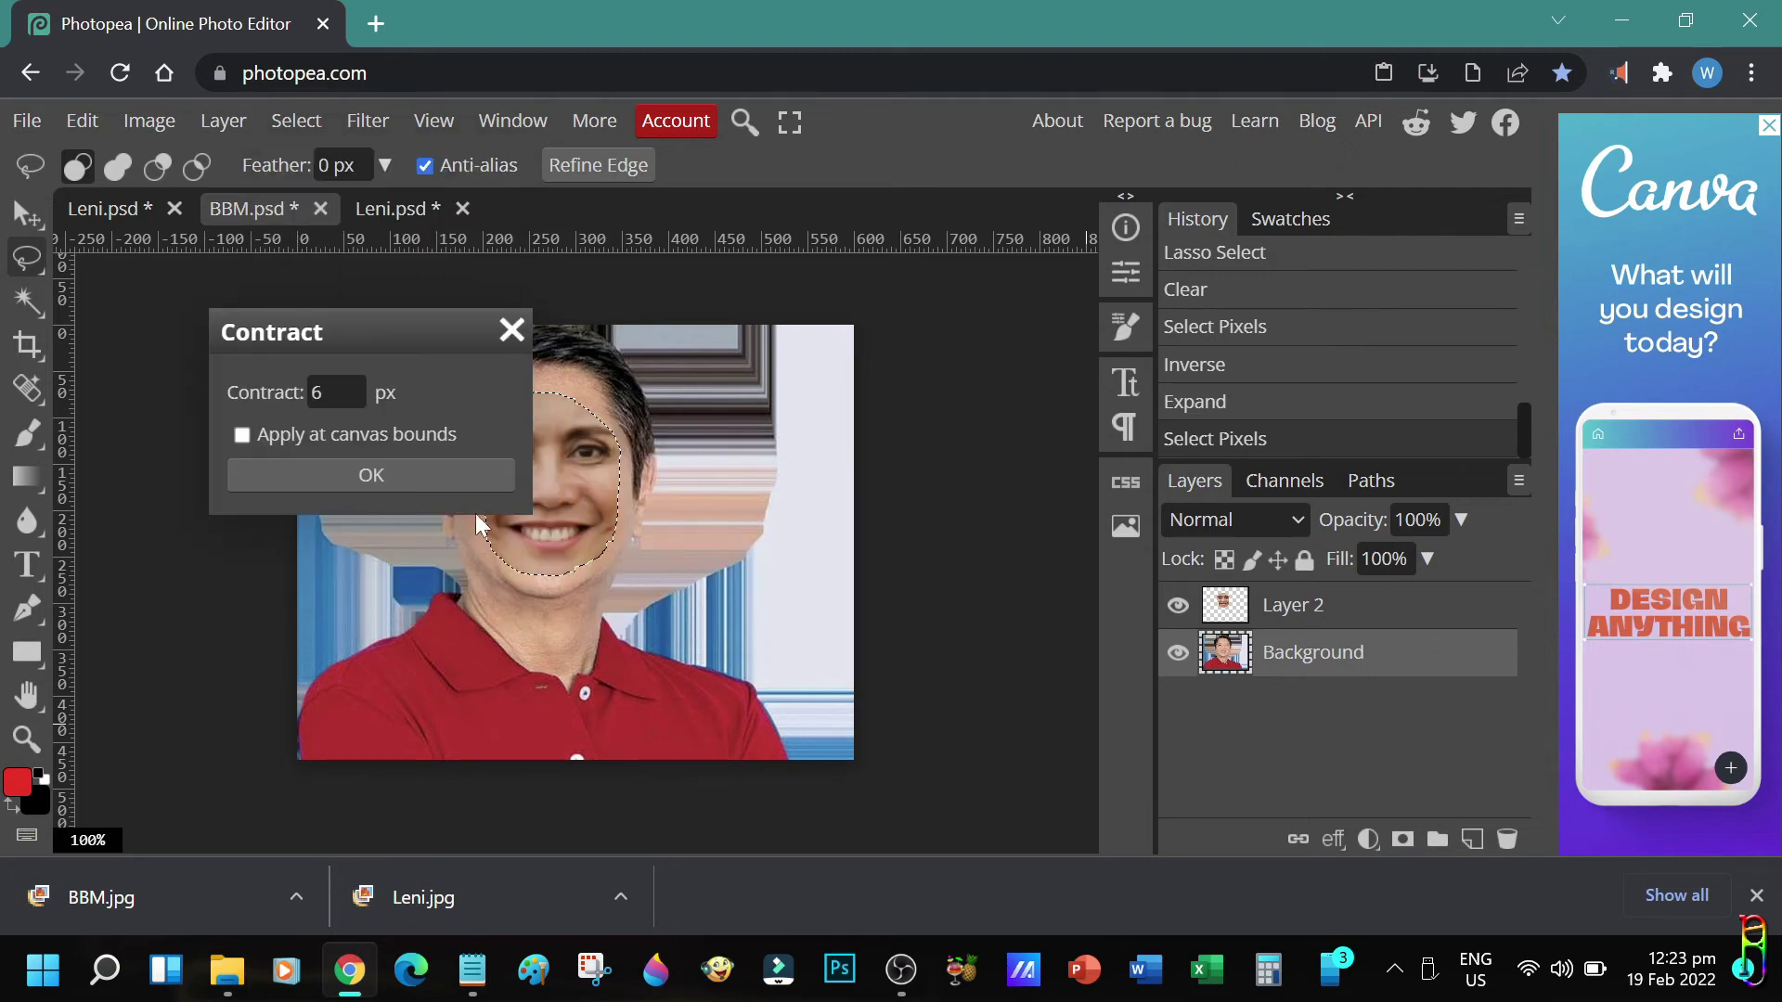
{"action": "left_click", "coordinate": [343, 470]}
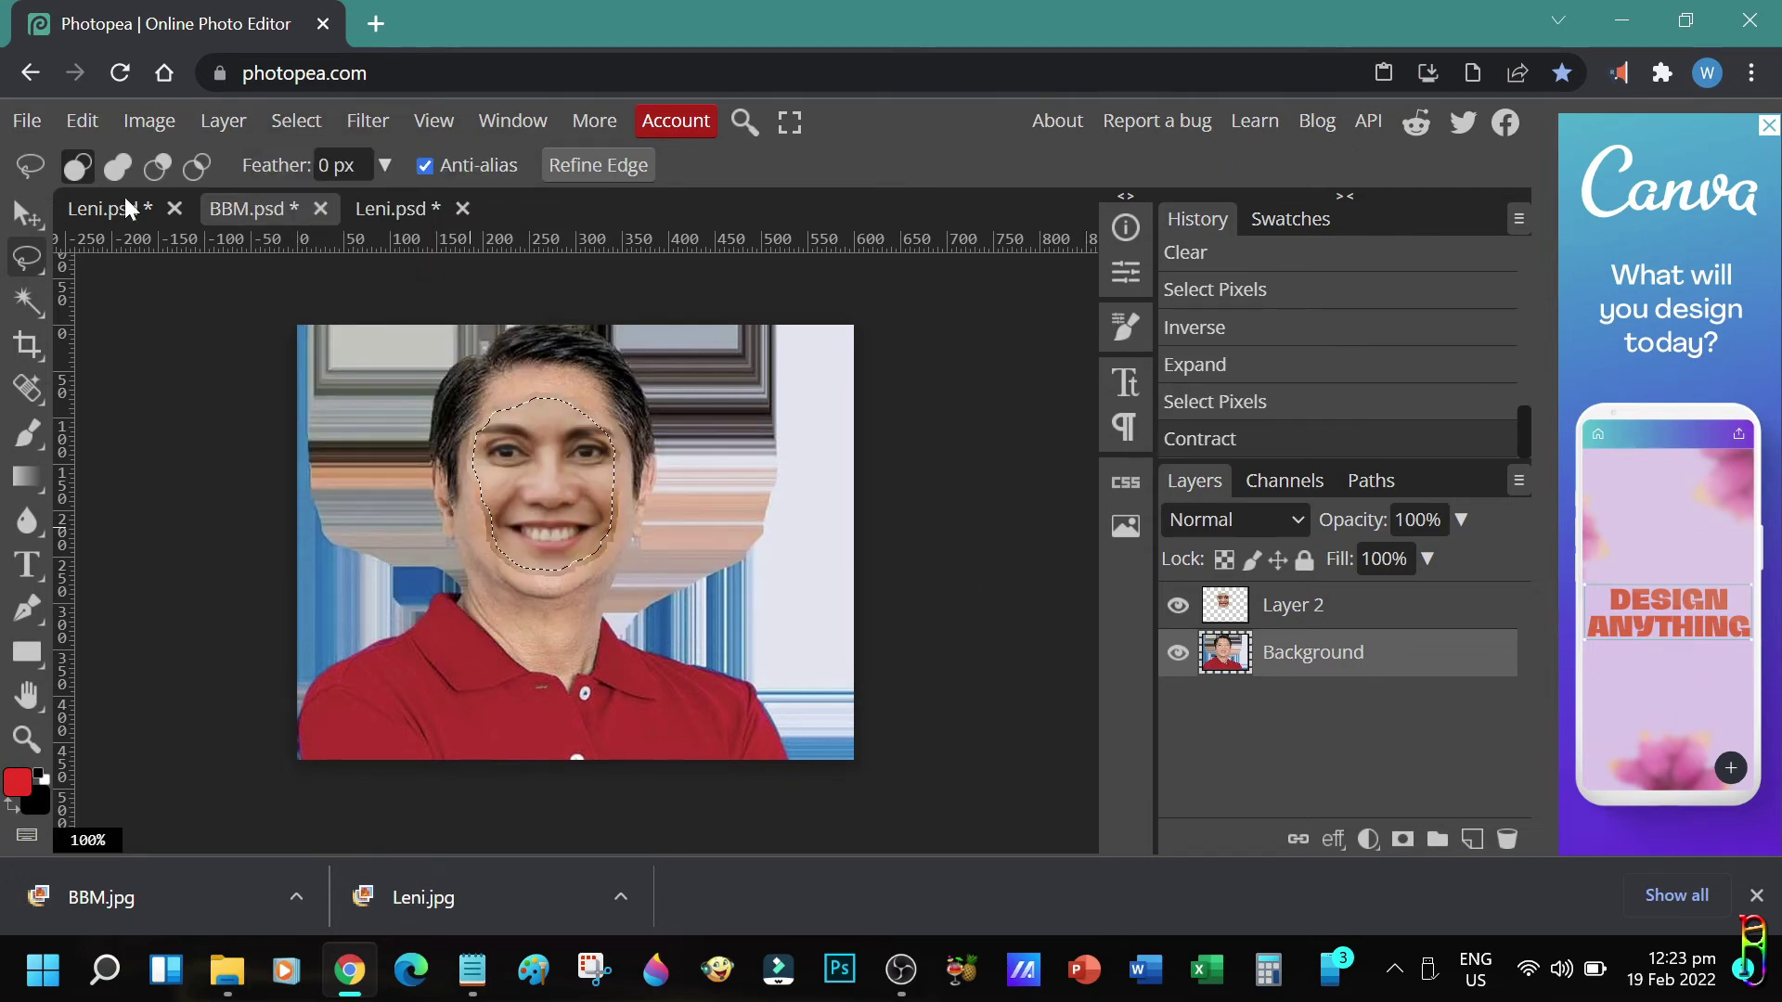
- Clear the selected face area from the Background, check it against Layer 2, and deselect
{"action": "left_click", "coordinate": [82, 121]}
{"action": "left_click", "coordinate": [119, 520]}
{"action": "left_click", "coordinate": [1178, 606]}
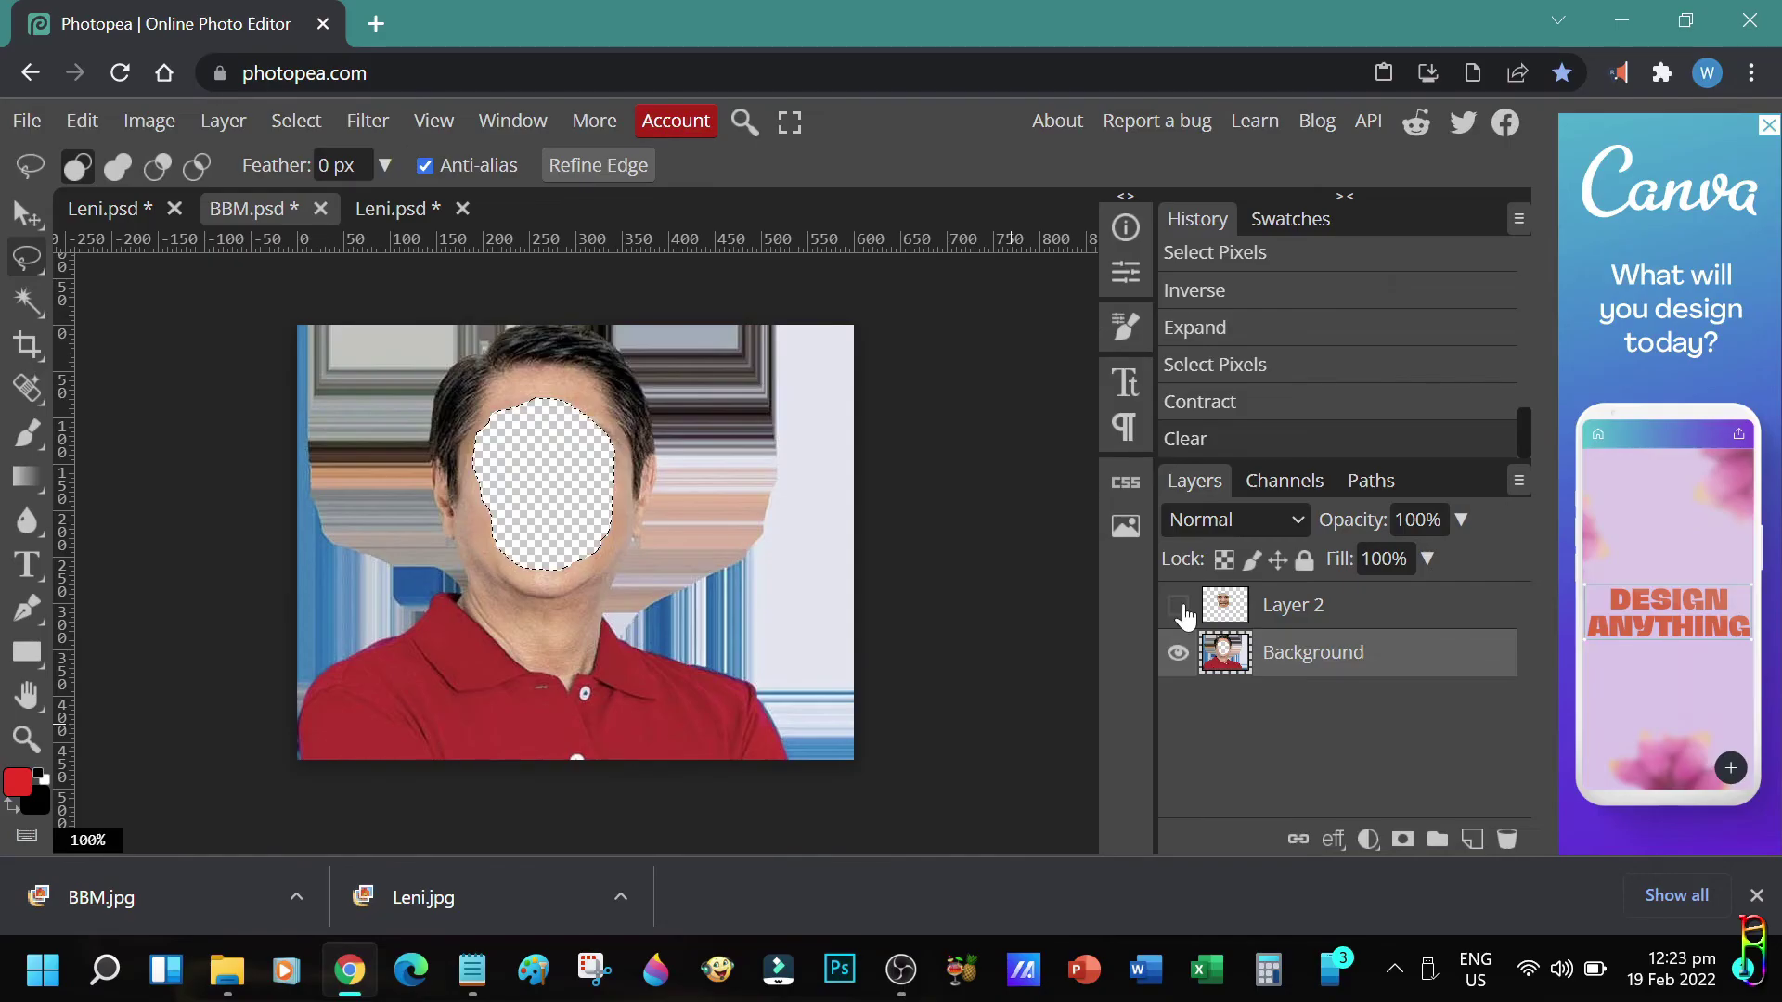
{"action": "left_click", "coordinate": [1178, 606]}
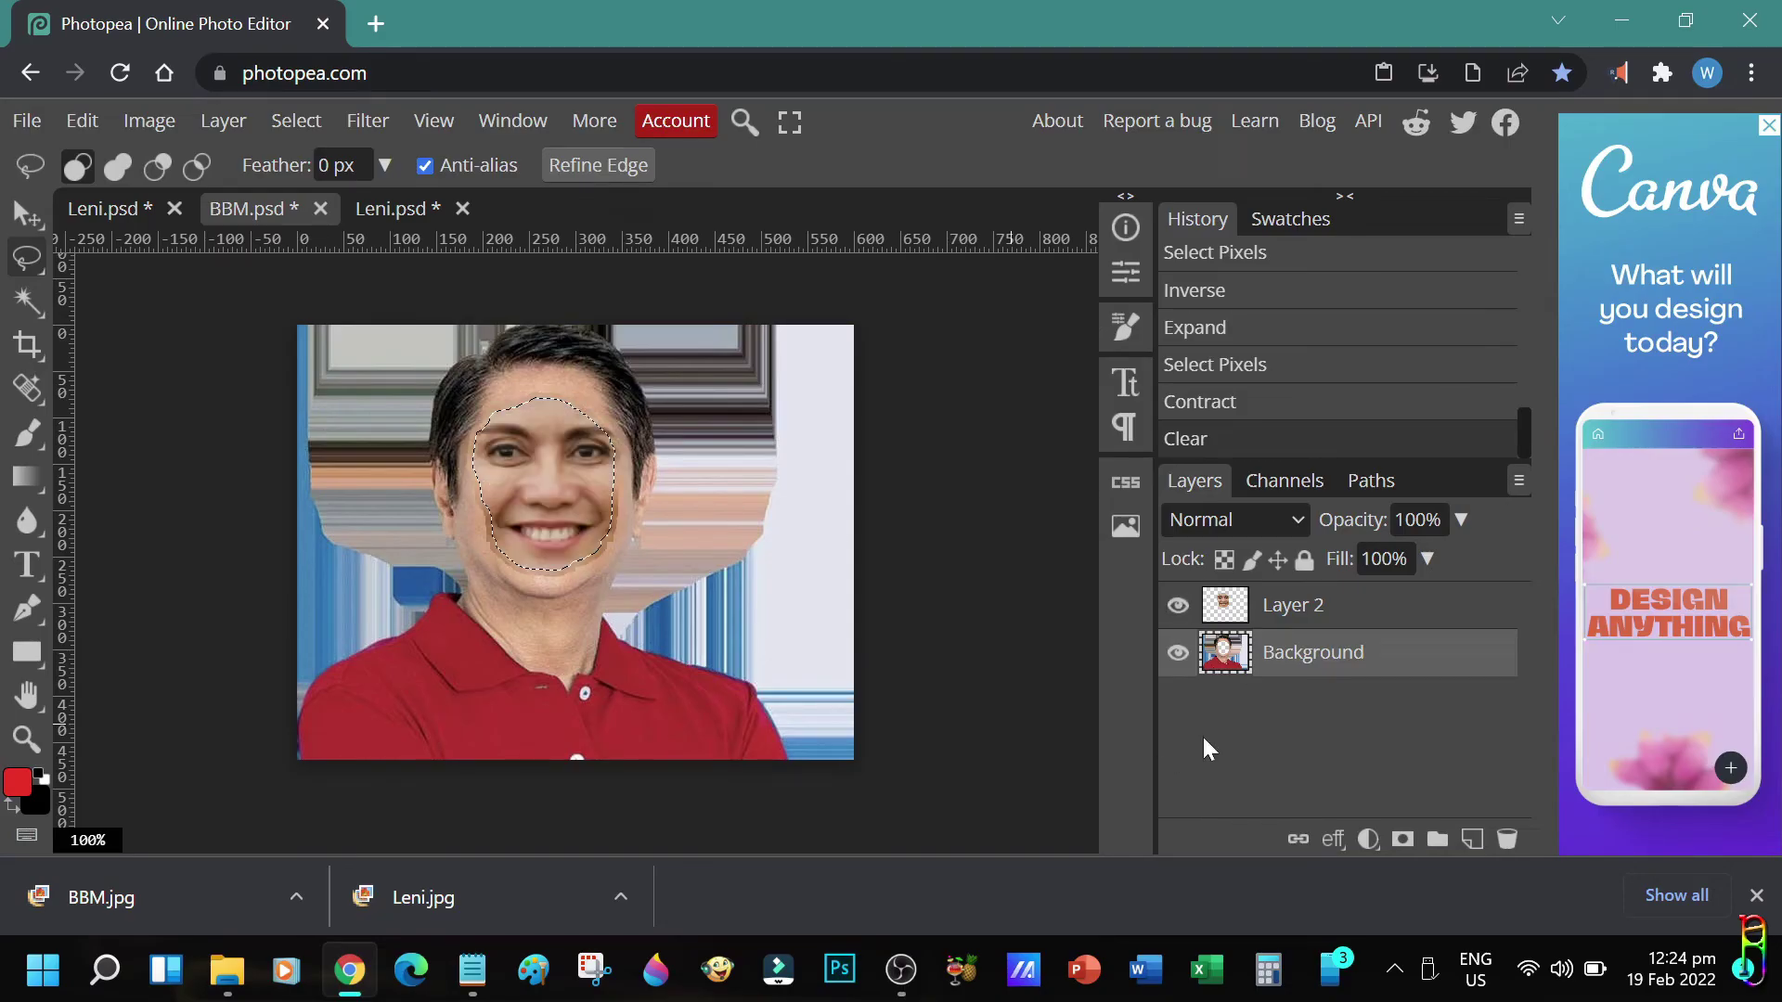
{"action": "key", "text": "ctrl+d"}
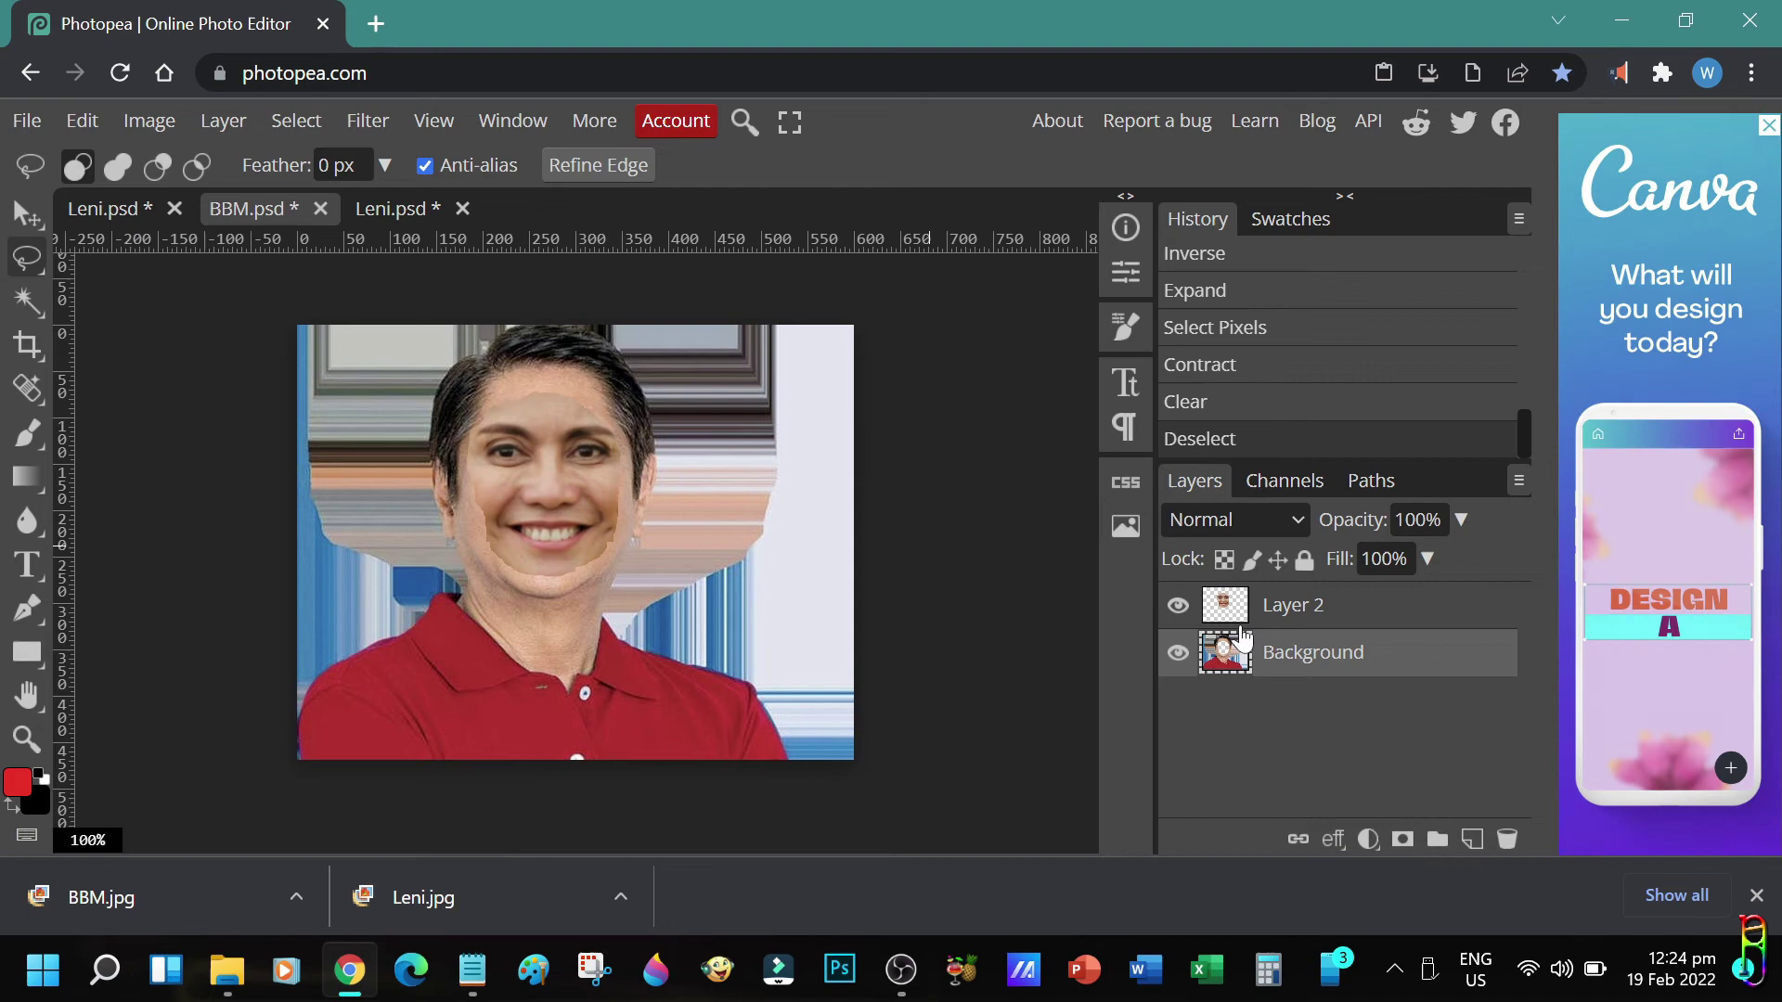
- Run Edit > Auto-Blend to merge Leni's face layer and the Background into one layer
{"action": "left_click", "coordinate": [149, 121]}
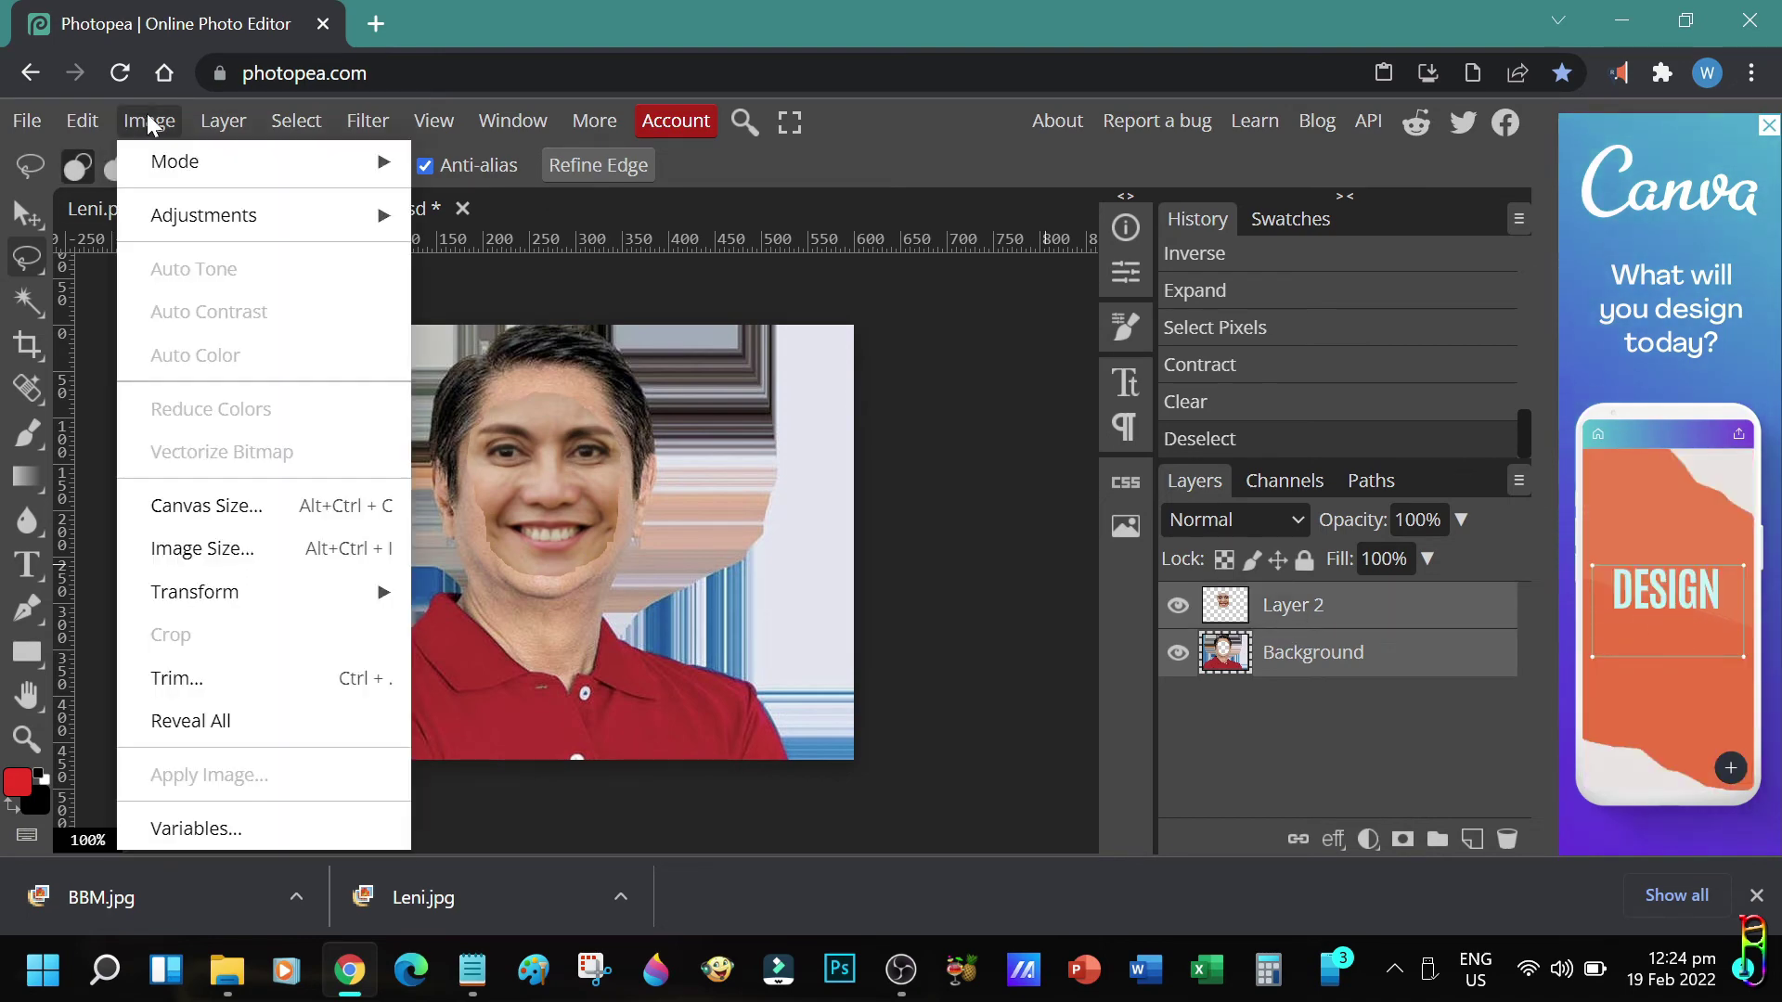
{"action": "left_click", "coordinate": [97, 115]}
{"action": "scroll", "coordinate": [141, 681], "scroll_direction": "down", "scroll_amount": 3}
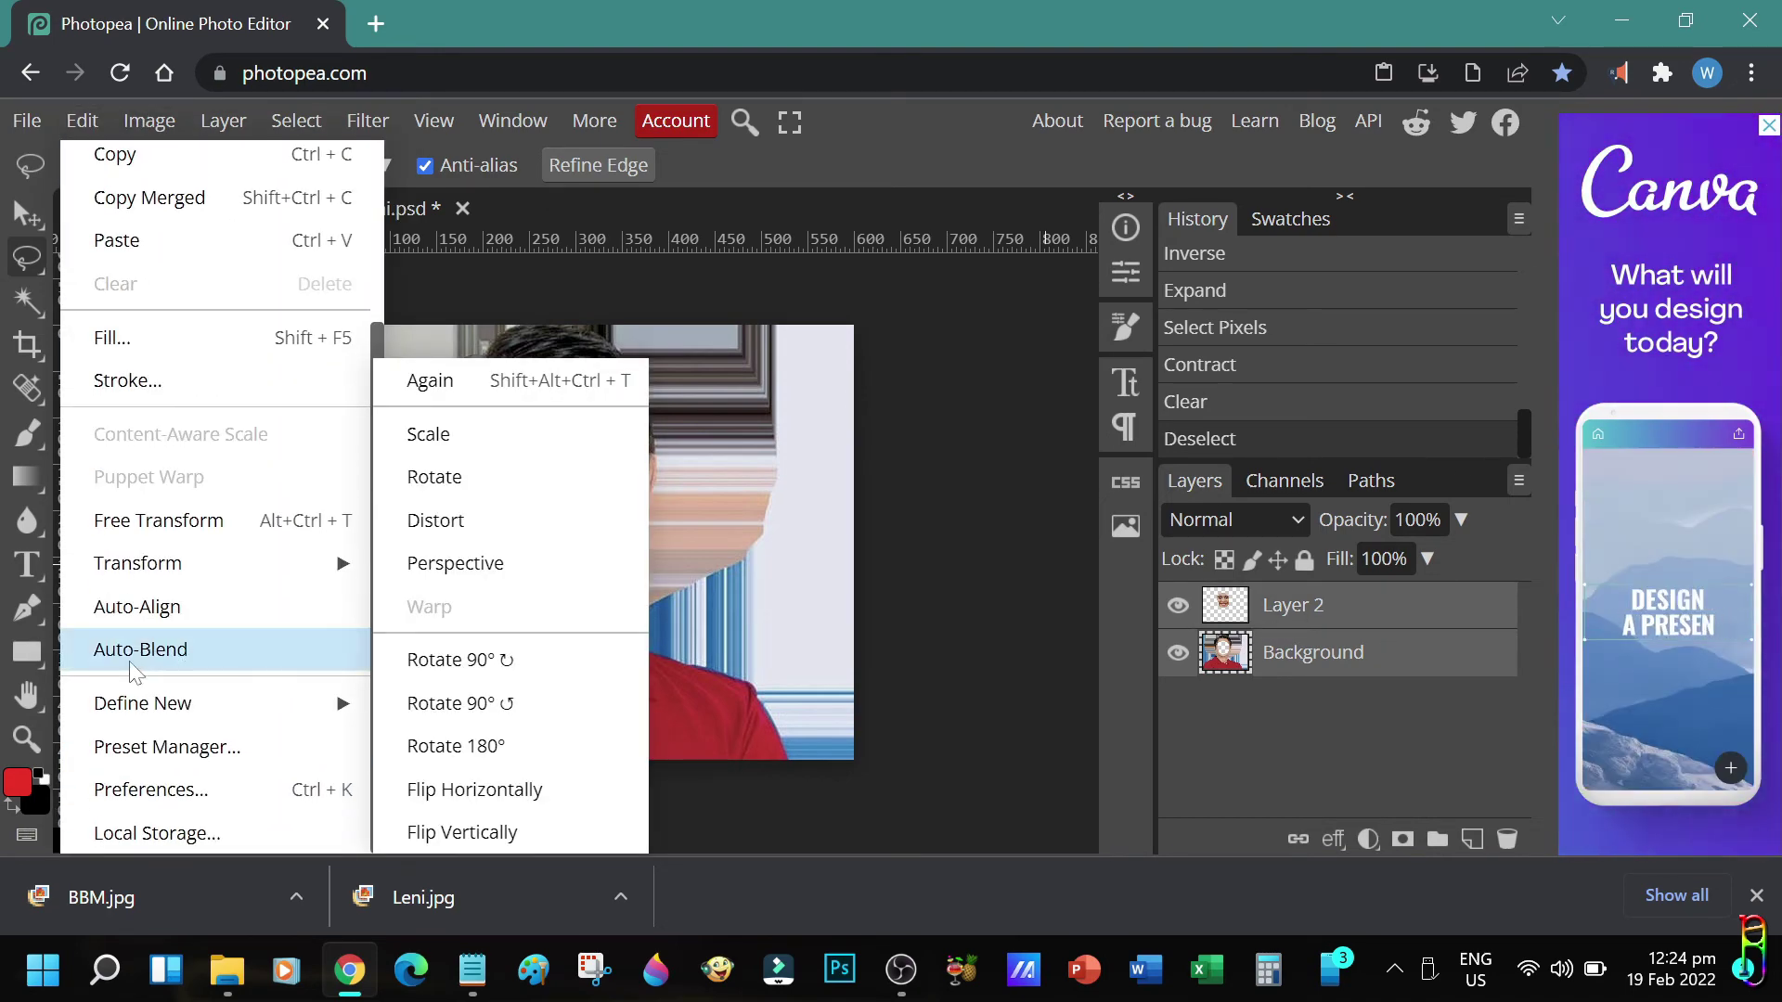
{"action": "left_click", "coordinate": [130, 661]}
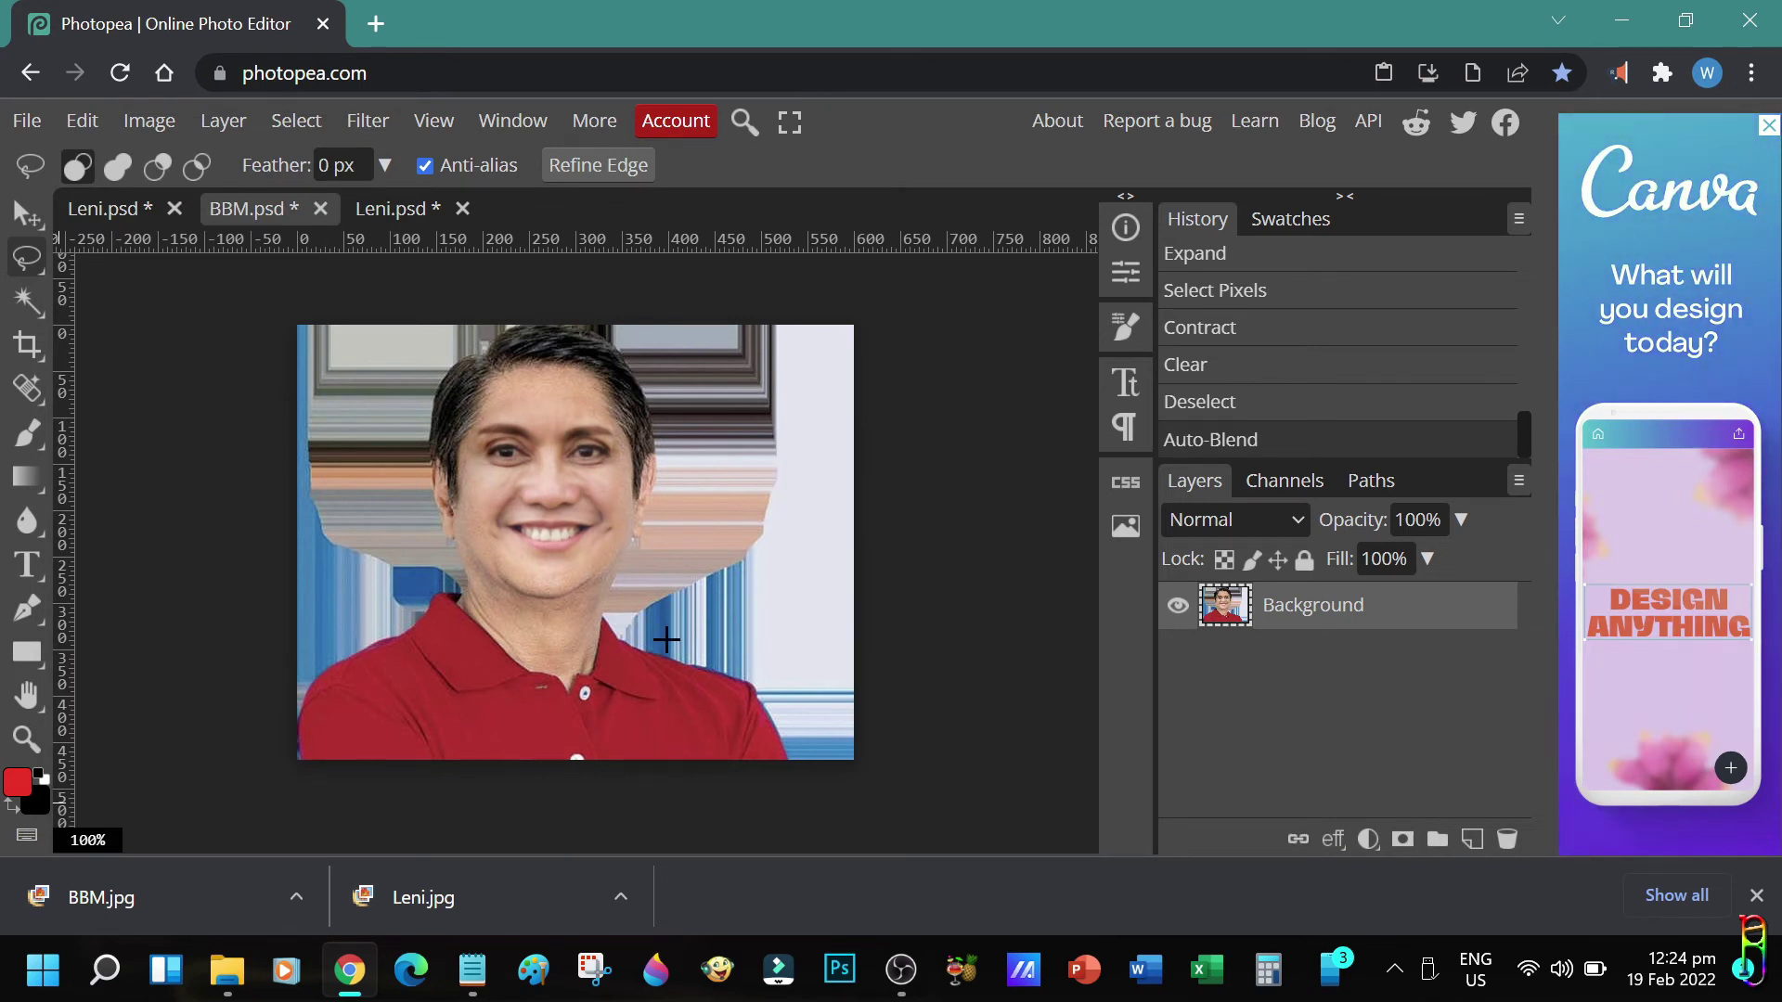
- Inspect the blended face, then close the extra Leni.psd document without saving
{"action": "scroll", "coordinate": [672, 632], "scroll_direction": "left", "scroll_amount": 3}
{"action": "scroll", "coordinate": [672, 632], "scroll_direction": "right", "scroll_amount": 3}
{"action": "scroll", "coordinate": [672, 632], "scroll_direction": "up", "scroll_amount": 3}
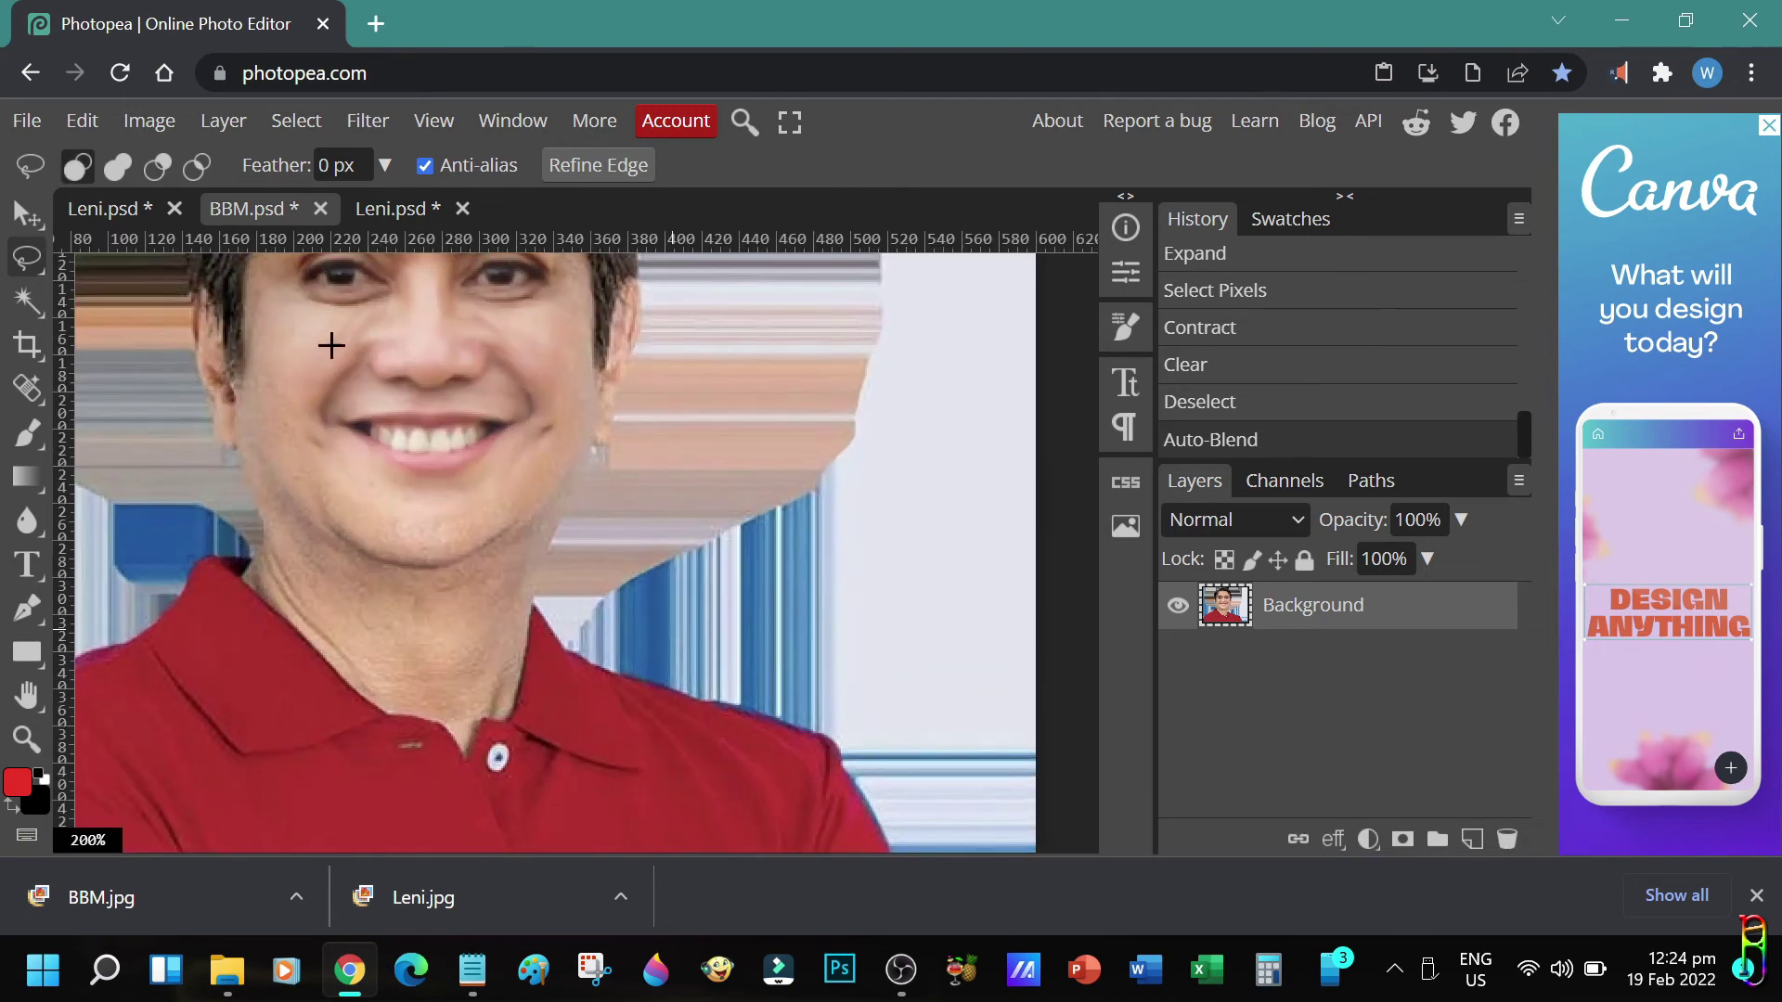
{"action": "left_click_drag", "start_coordinate": [271, 326], "coordinate": [341, 521]}
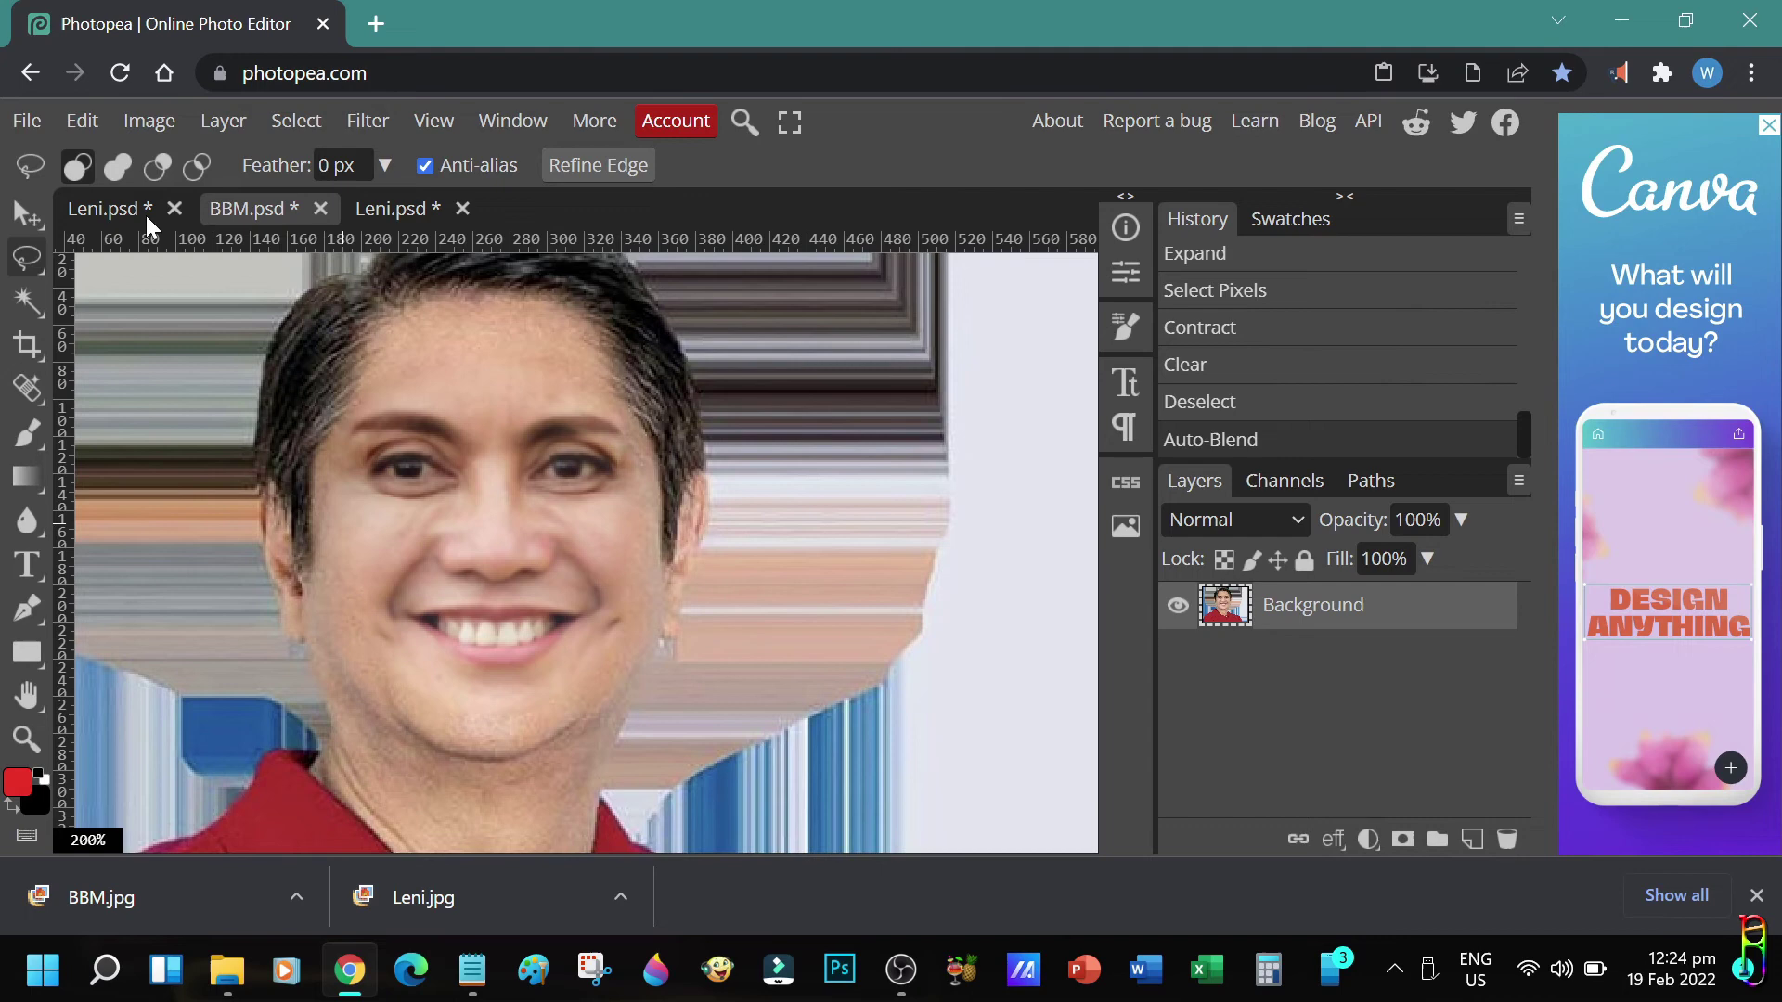
{"action": "left_click", "coordinate": [119, 199]}
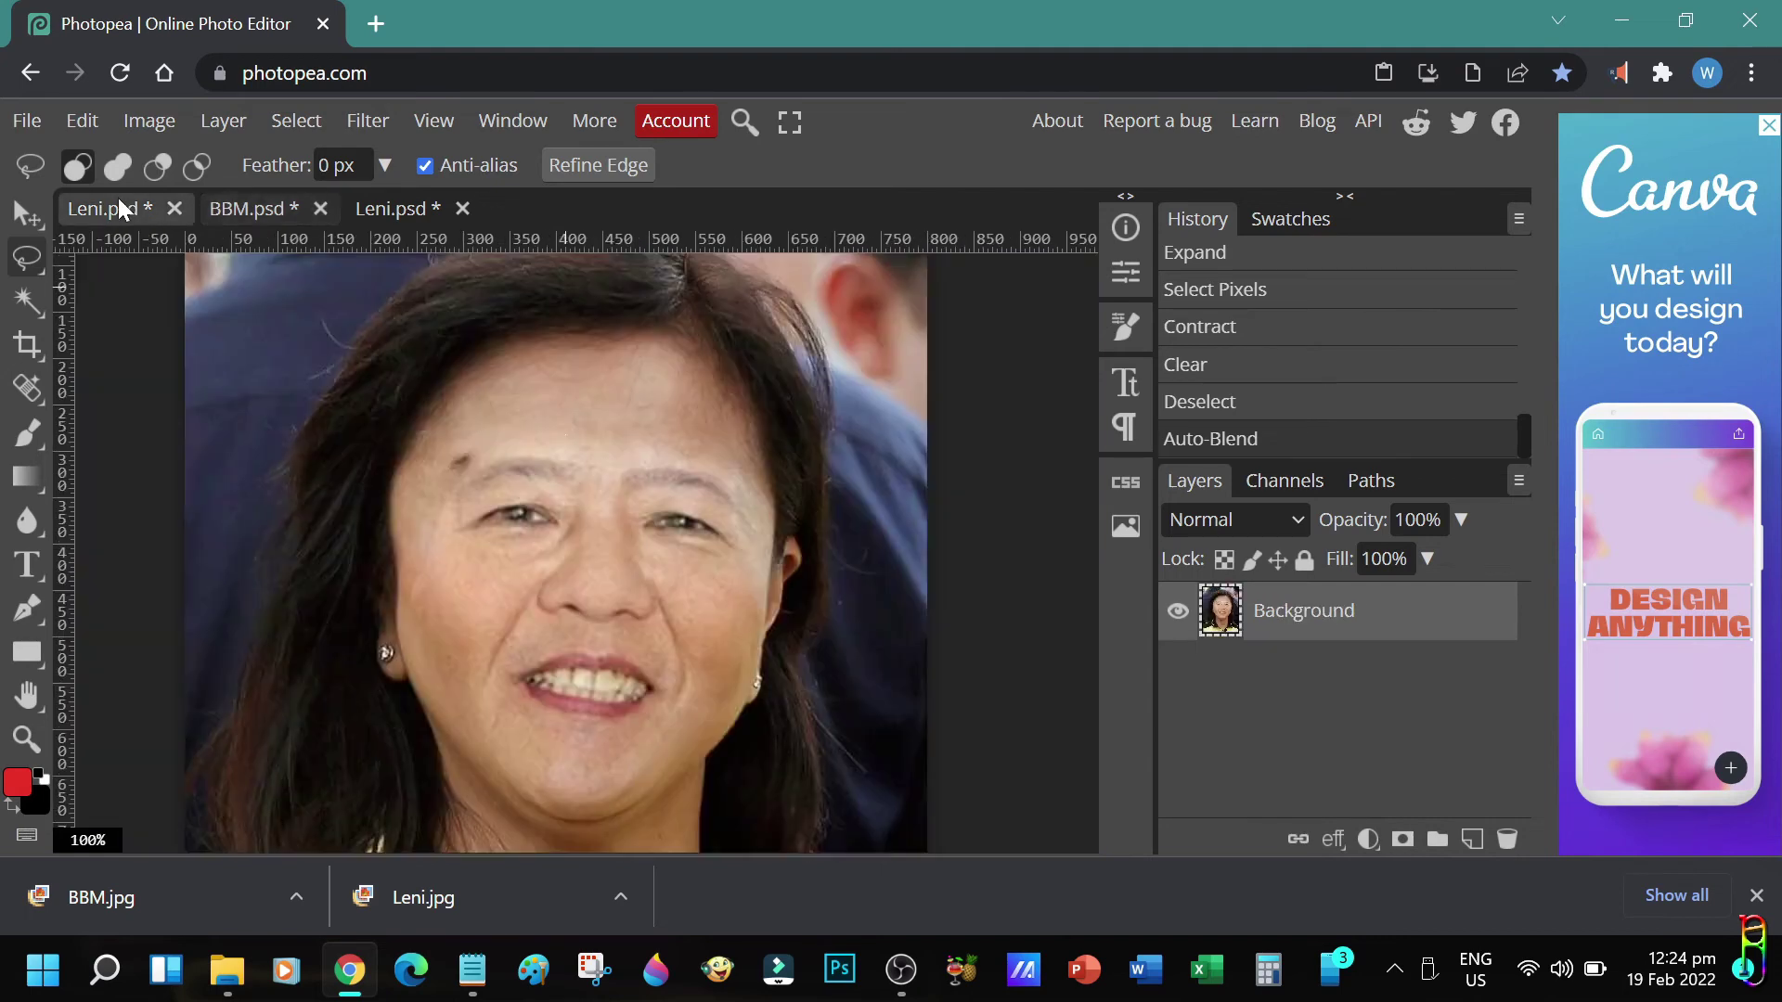
{"action": "left_click", "coordinate": [228, 212]}
{"action": "left_click", "coordinate": [462, 209]}
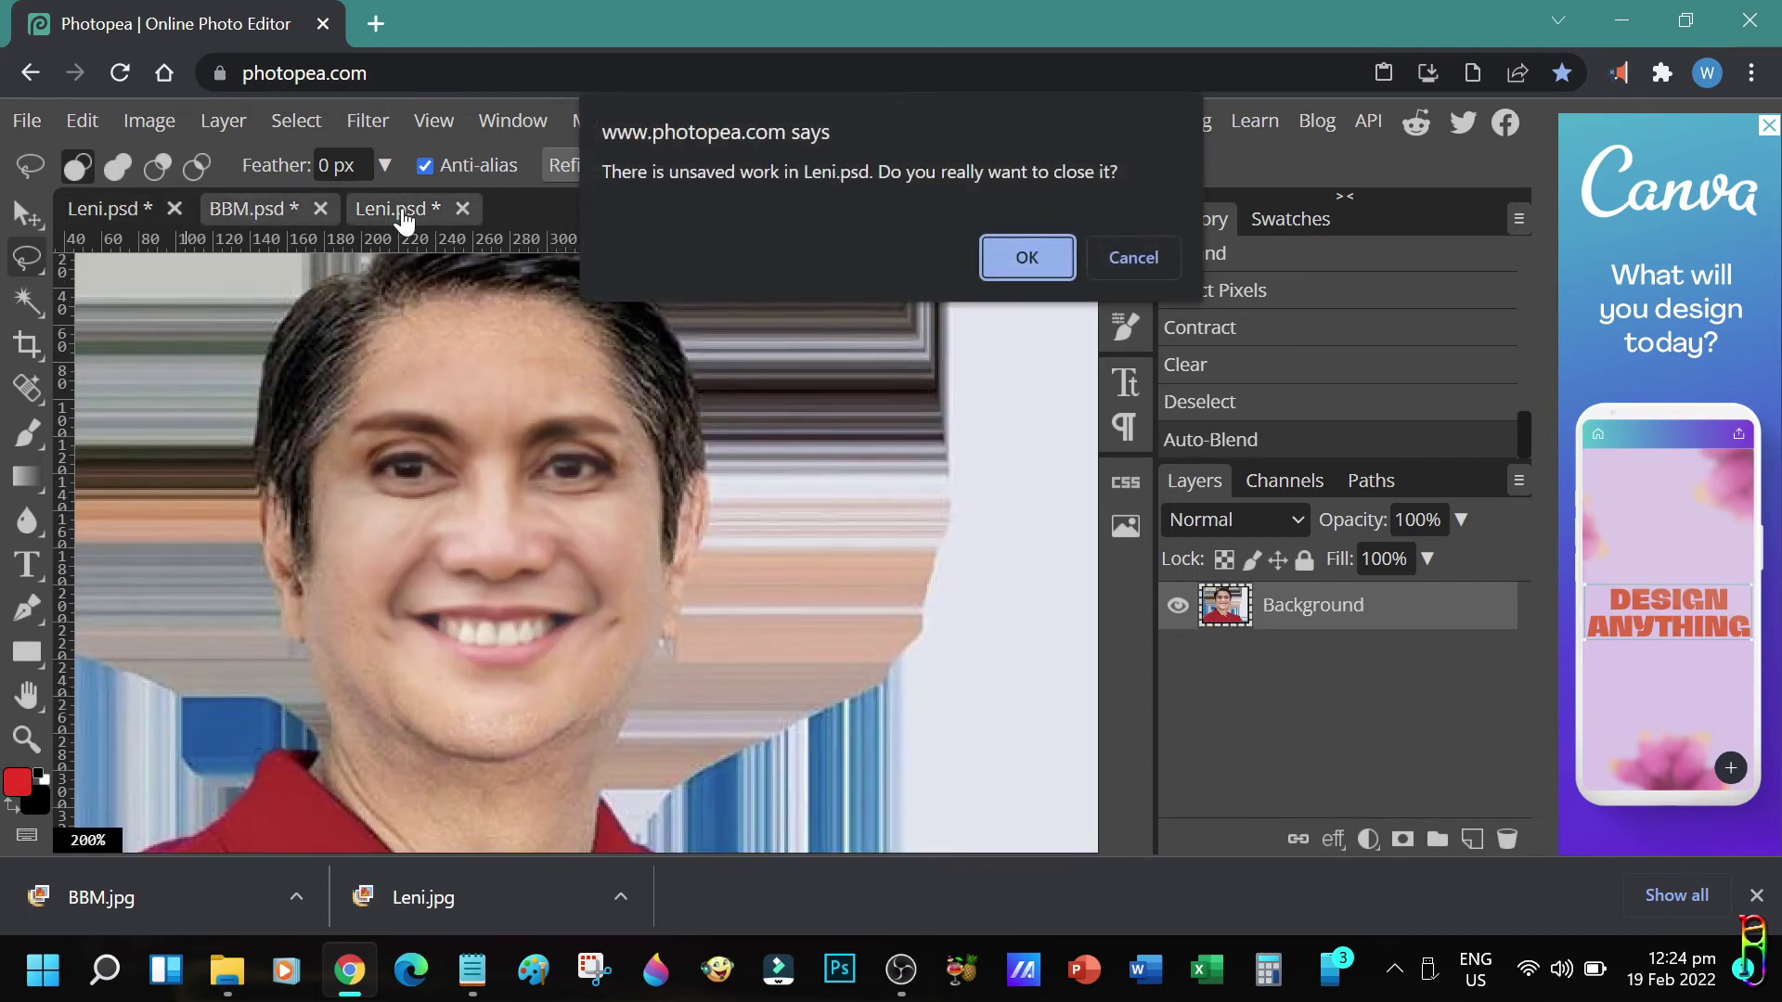
{"action": "left_click", "coordinate": [1028, 257]}
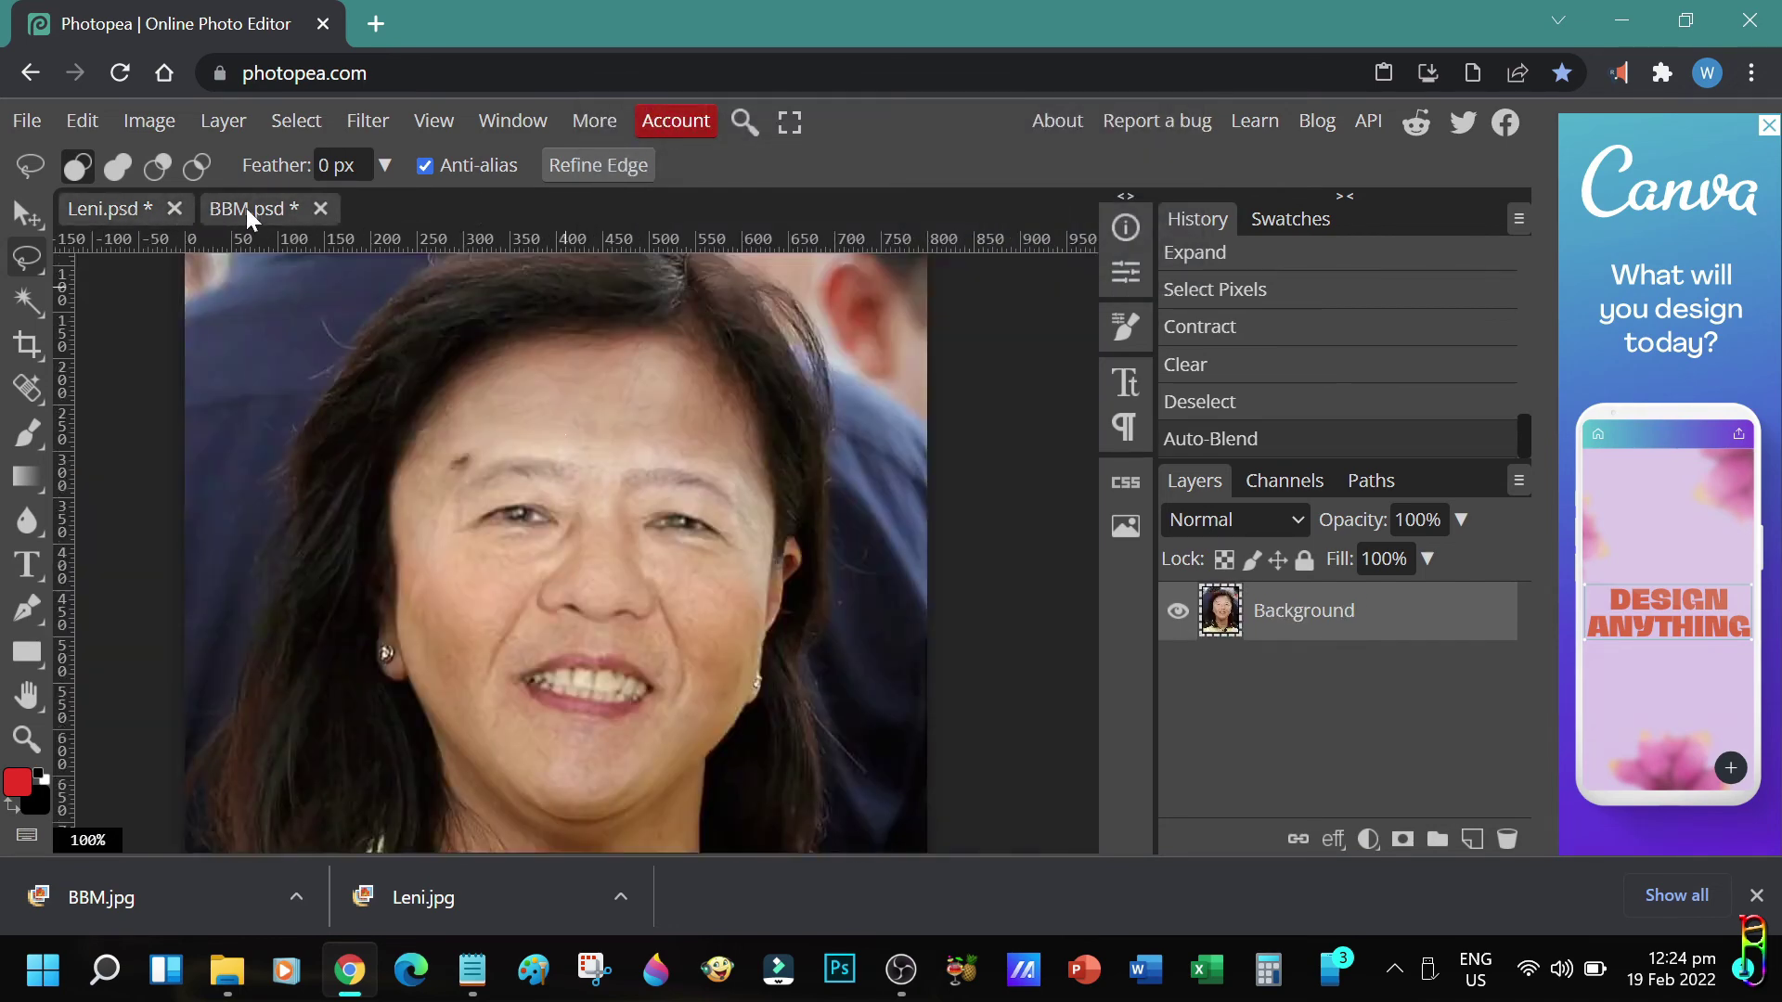
{"action": "left_click", "coordinate": [126, 213]}
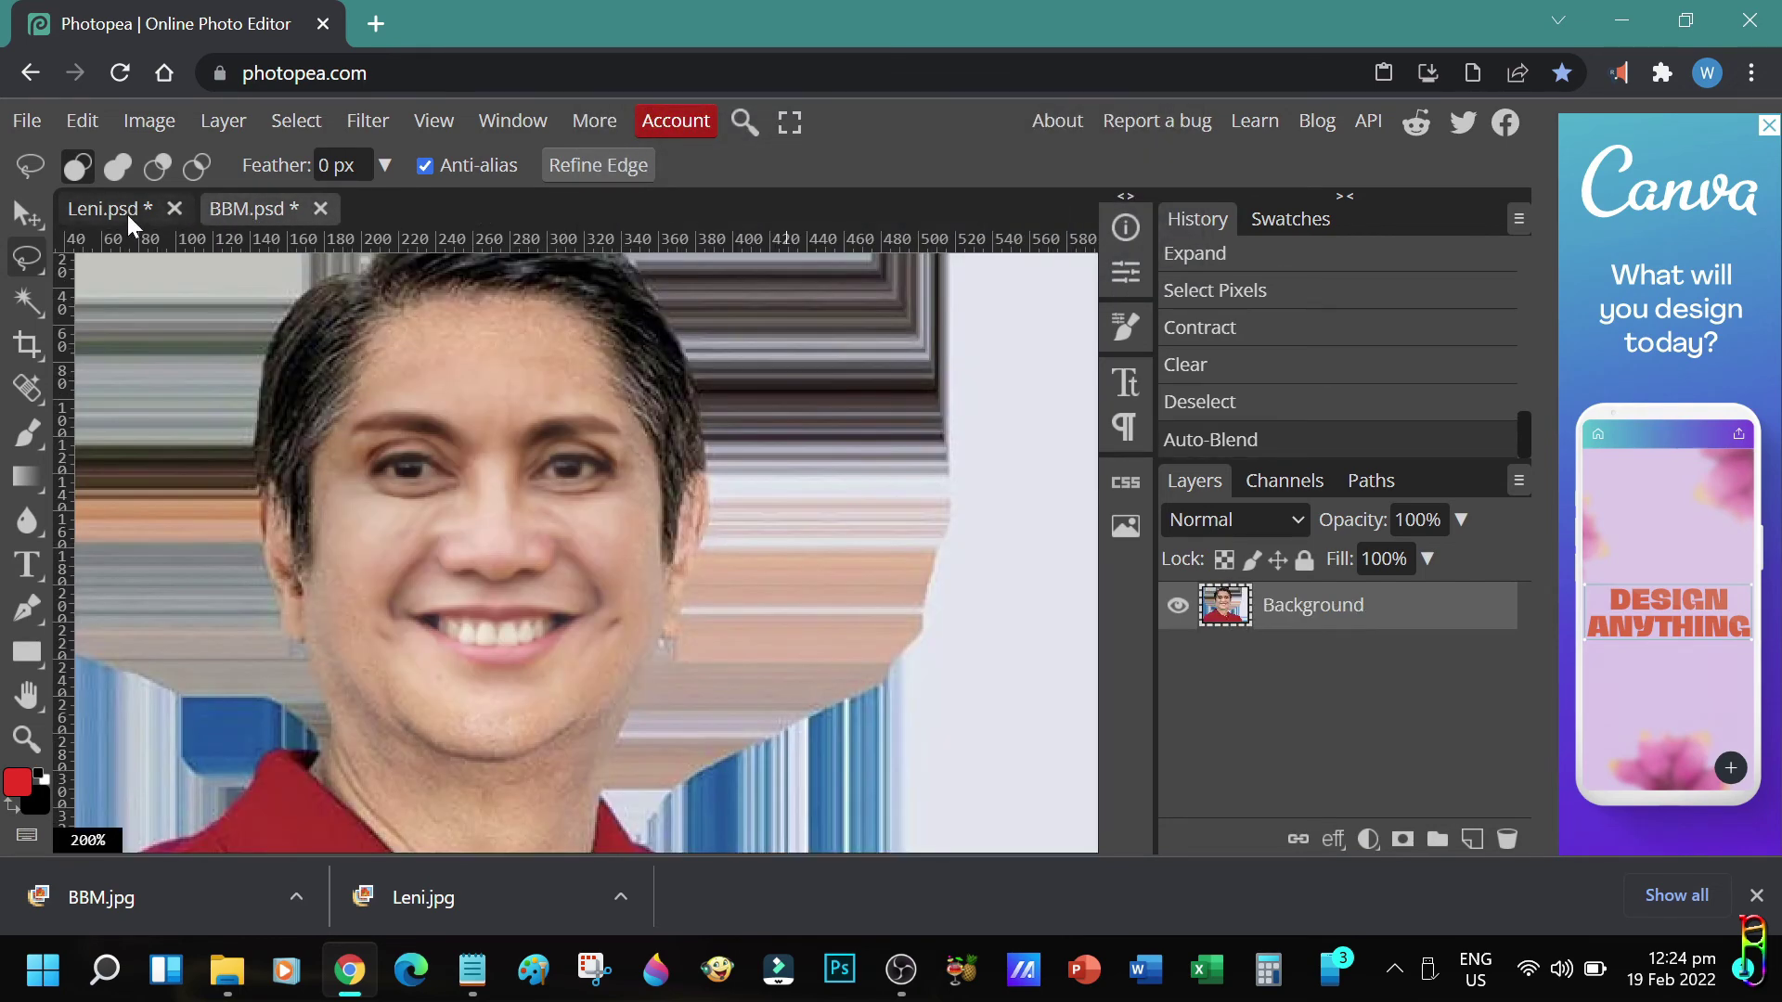
{"action": "scroll", "coordinate": [520, 501], "scroll_direction": "up", "scroll_amount": 3}
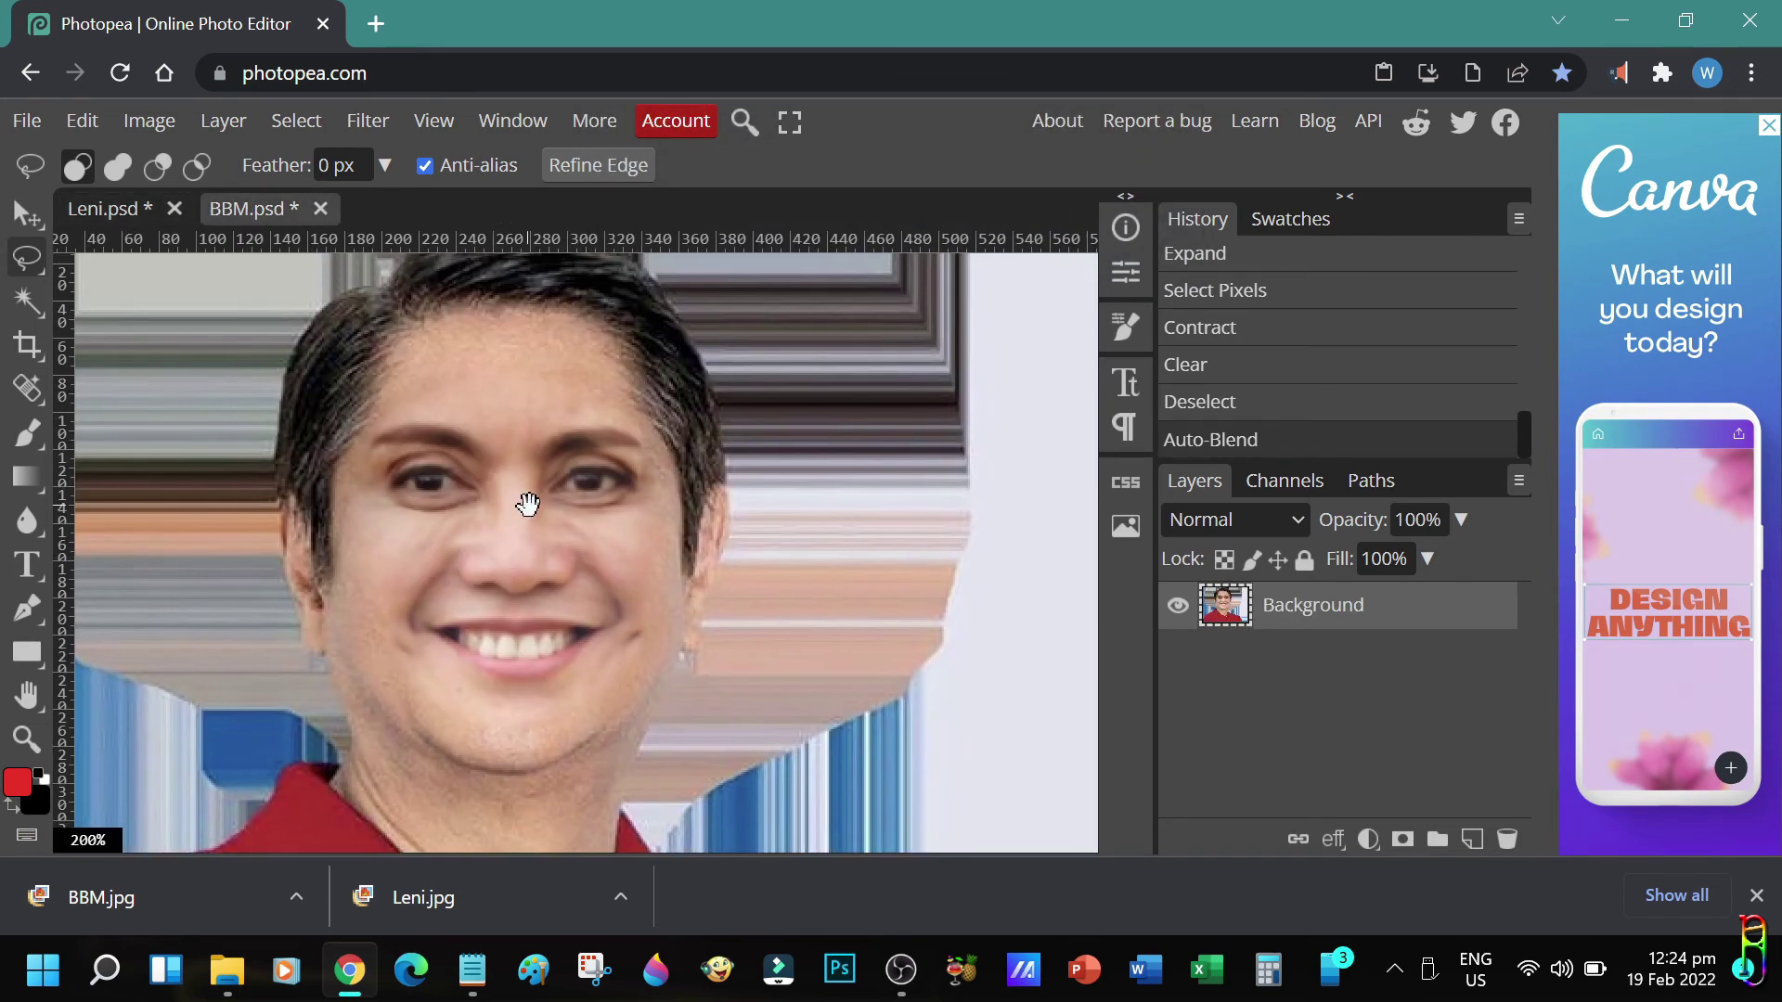
{"action": "scroll", "coordinate": [547, 557], "scroll_direction": "left", "scroll_amount": 2}
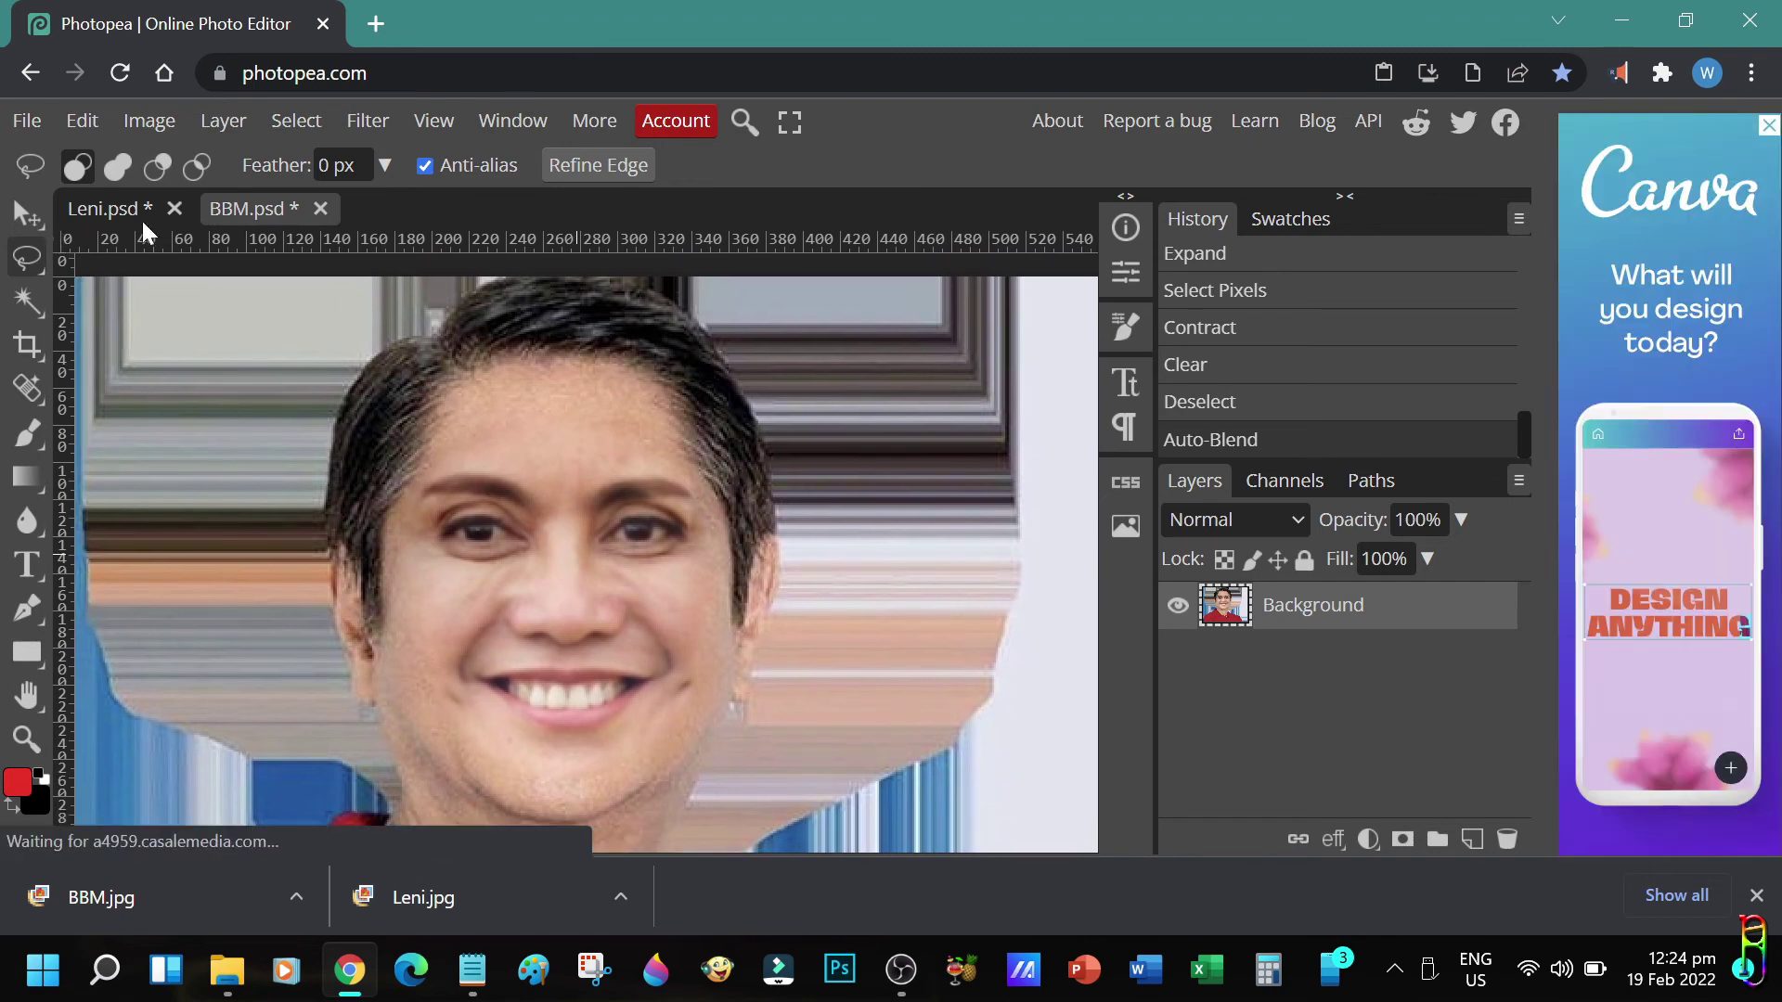
{"action": "left_click", "coordinate": [142, 211]}
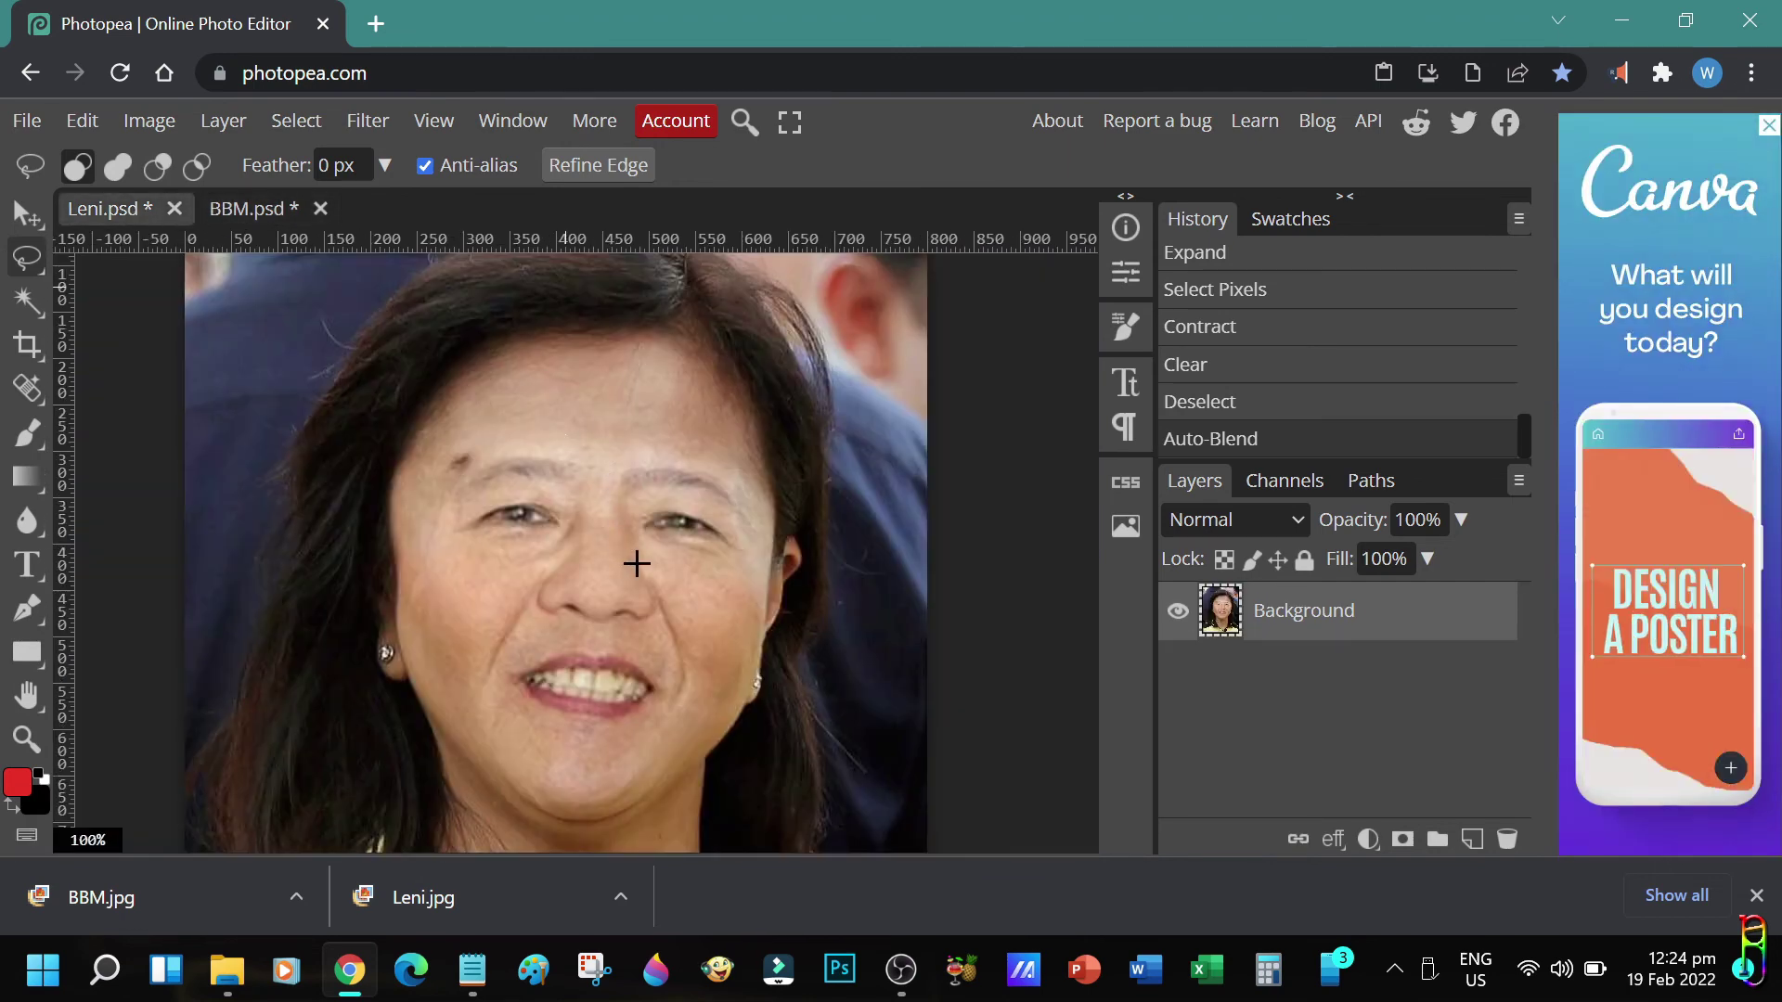
{"action": "key", "text": "ctrl+z"}
{"action": "key", "text": "ctrl+shift+z"}
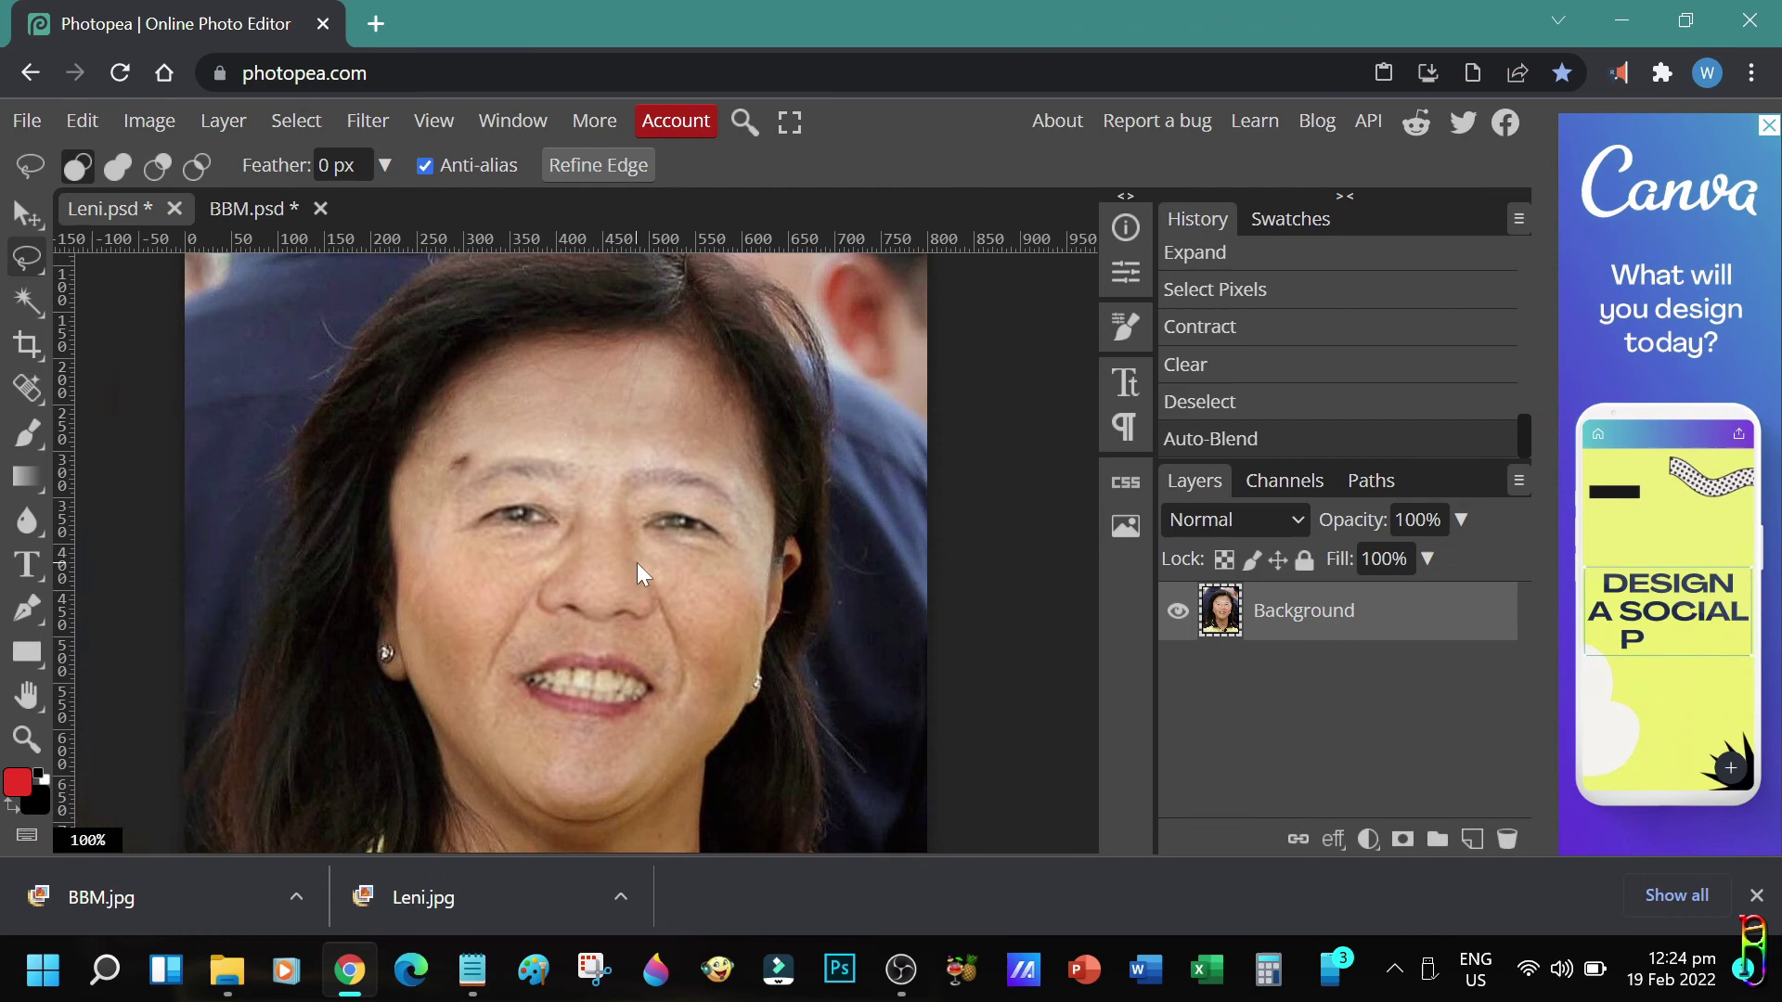
{"action": "scroll", "coordinate": [636, 563], "scroll_direction": "up", "scroll_amount": 2}
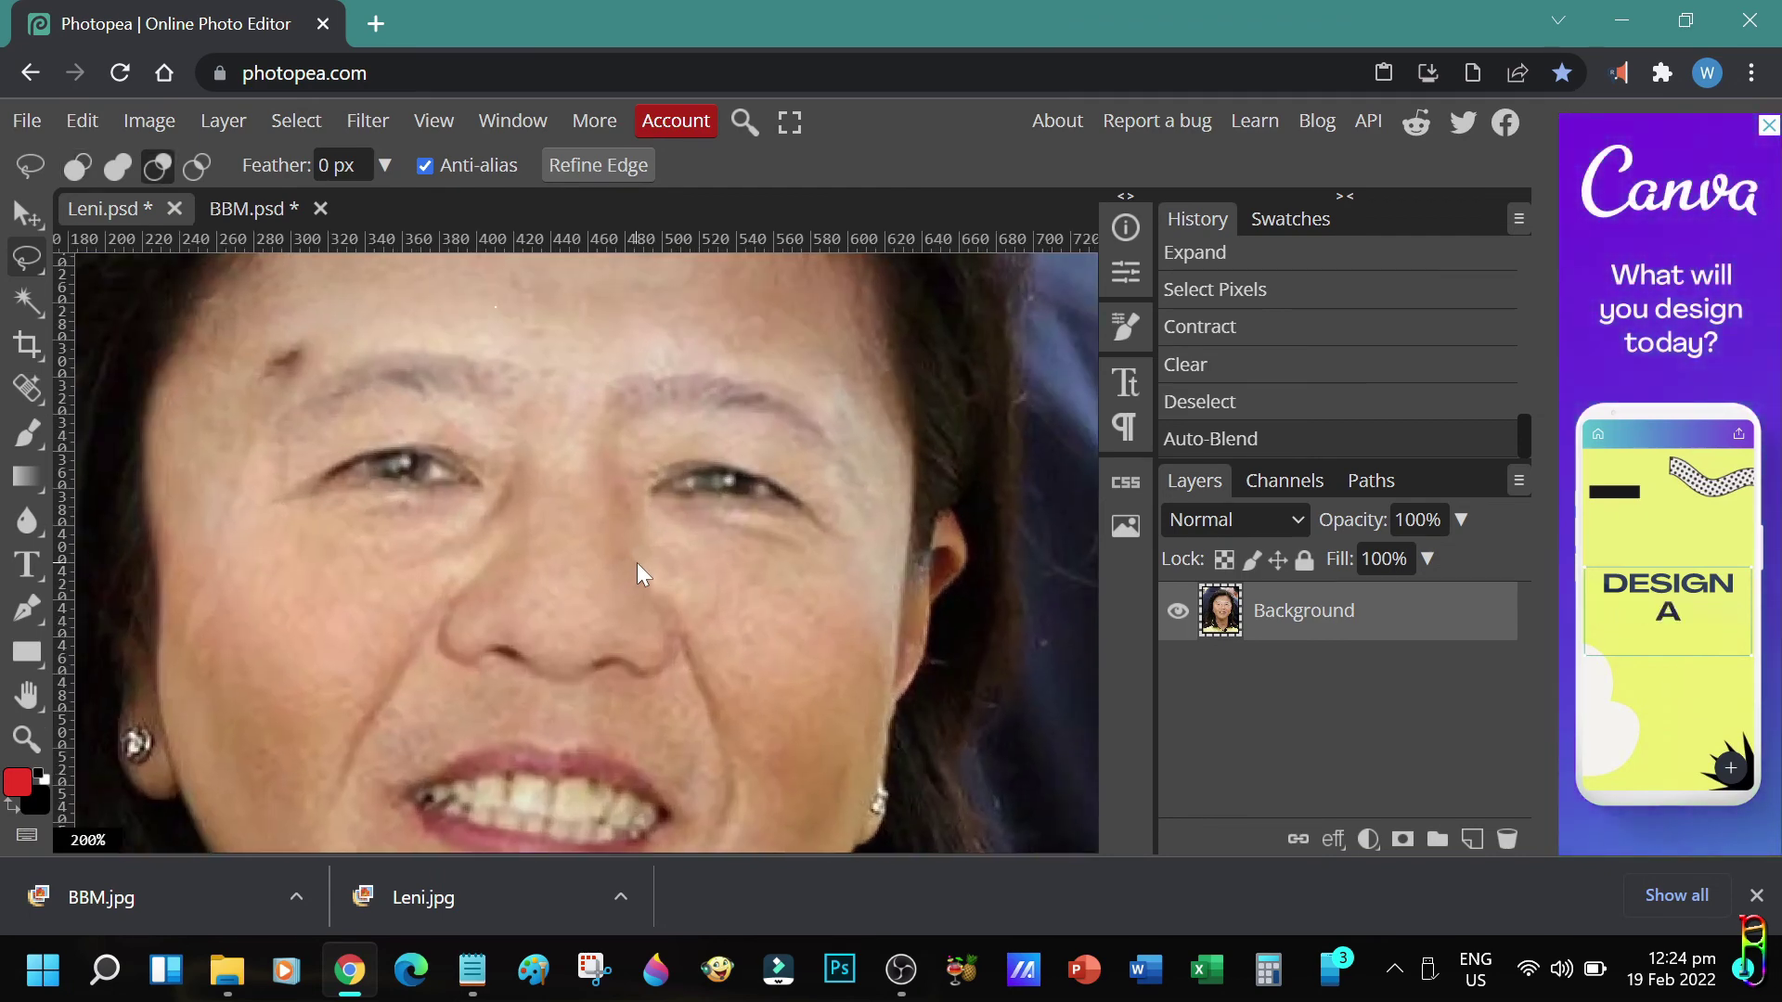
{"action": "scroll", "coordinate": [636, 563], "scroll_direction": "down", "scroll_amount": 2}
{"action": "scroll", "coordinate": [636, 562], "scroll_direction": "down", "scroll_amount": 1}
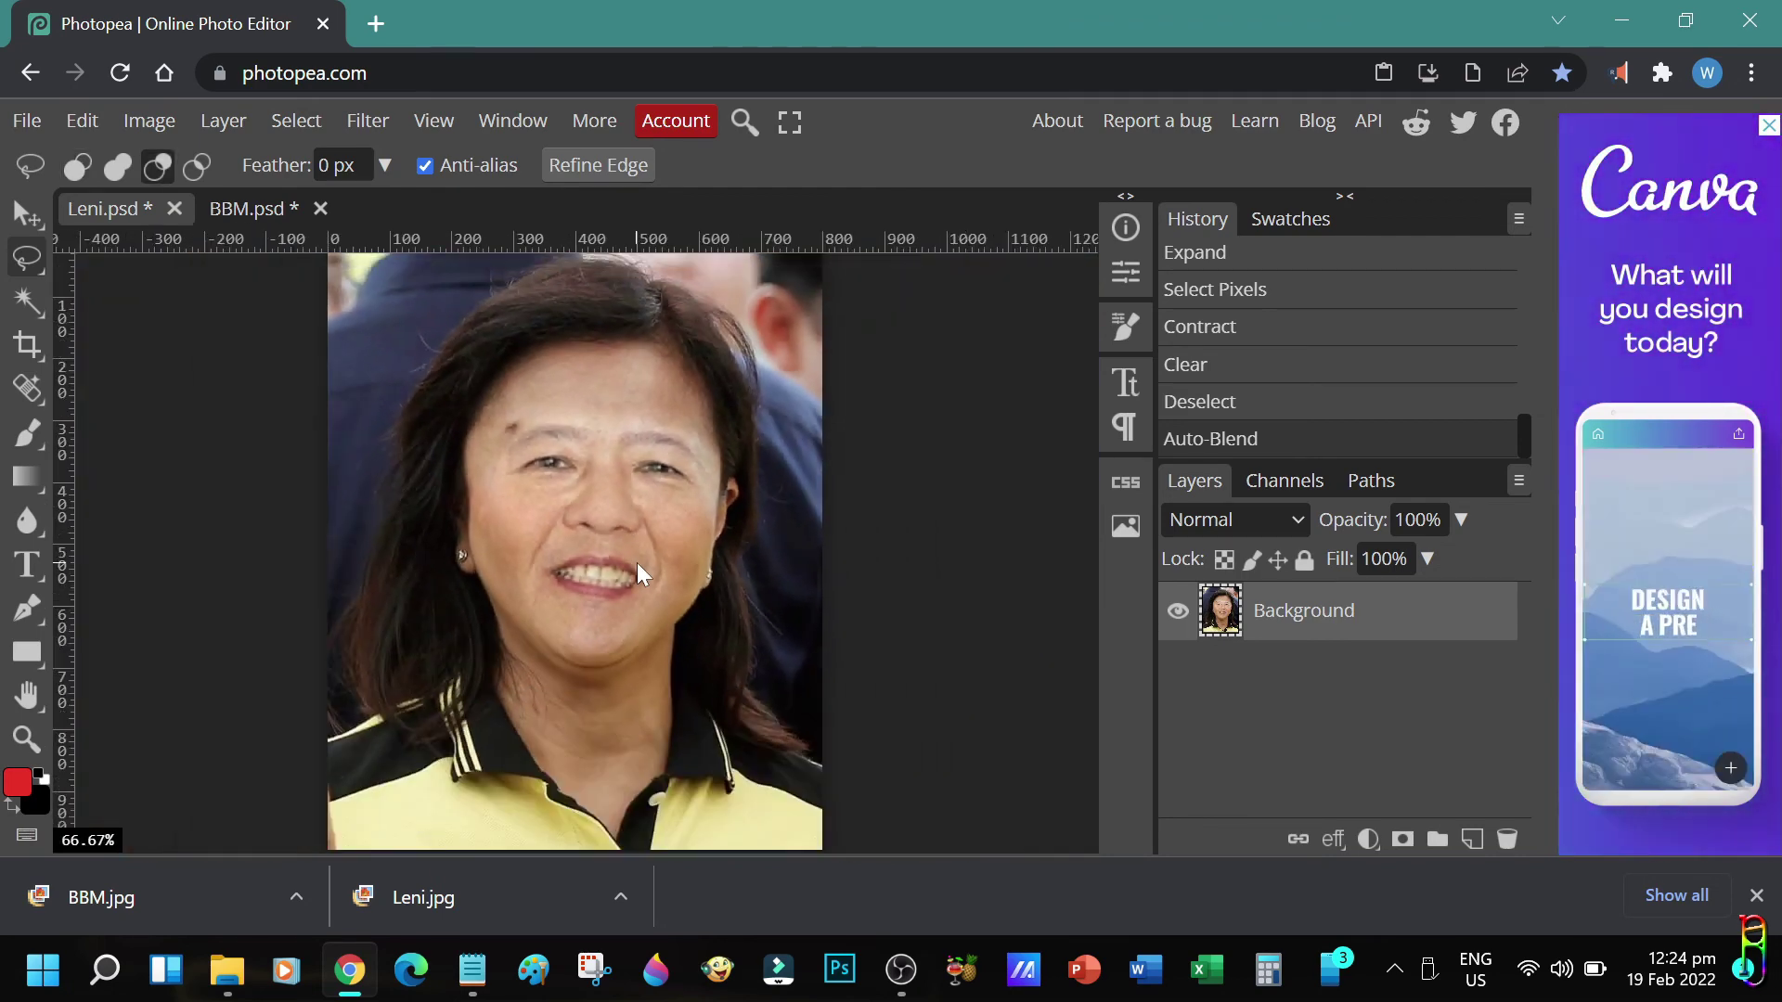
{"action": "left_click", "coordinate": [249, 206]}
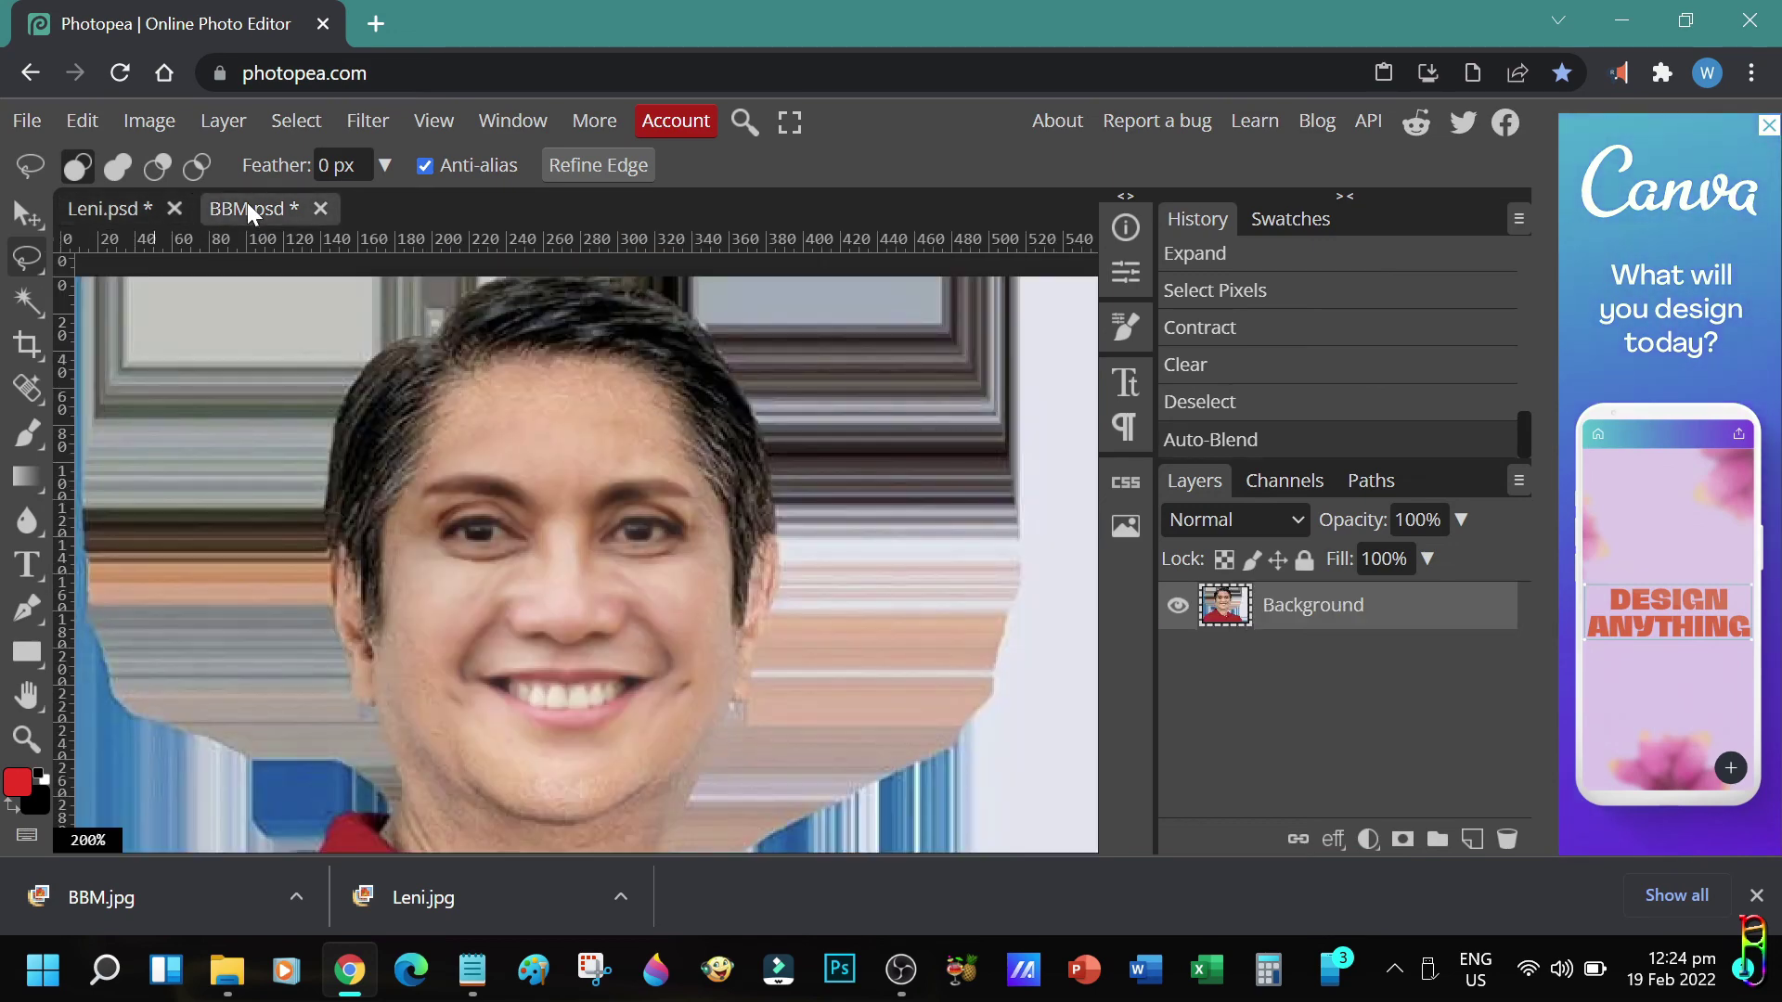
{"action": "scroll", "coordinate": [808, 672], "scroll_direction": "down", "scroll_amount": 2}
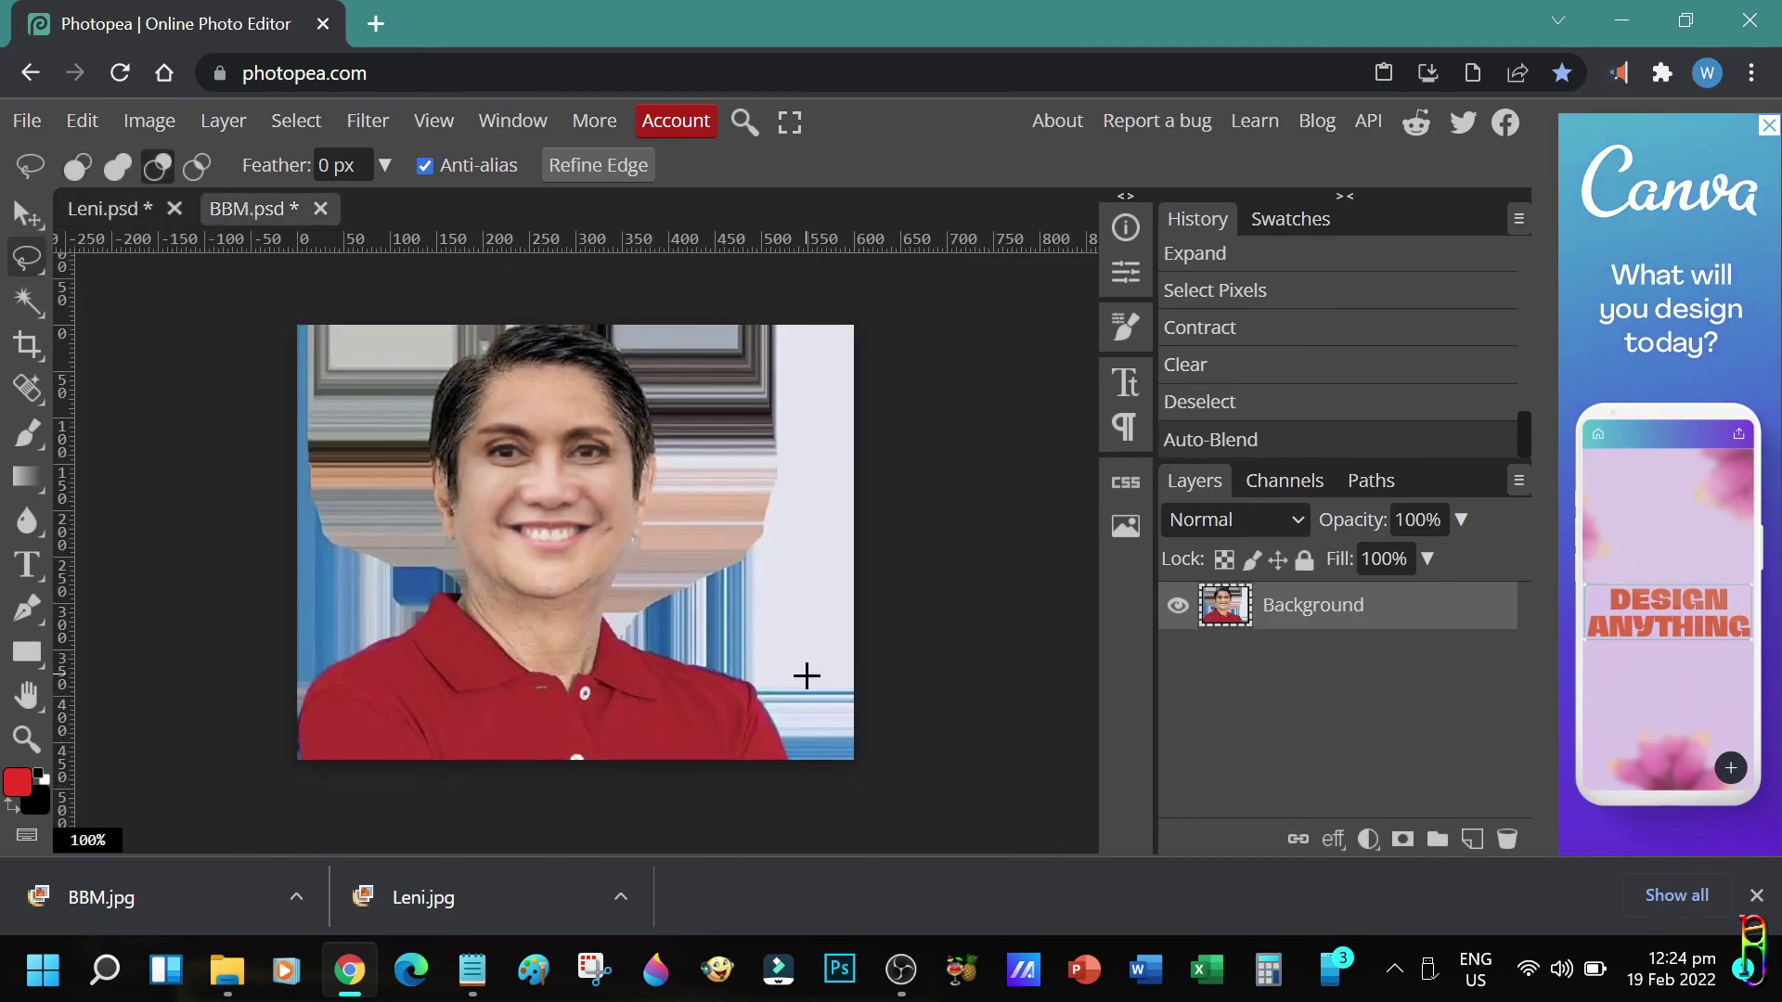
{"action": "scroll", "coordinate": [806, 674], "scroll_direction": "up", "scroll_amount": 2}
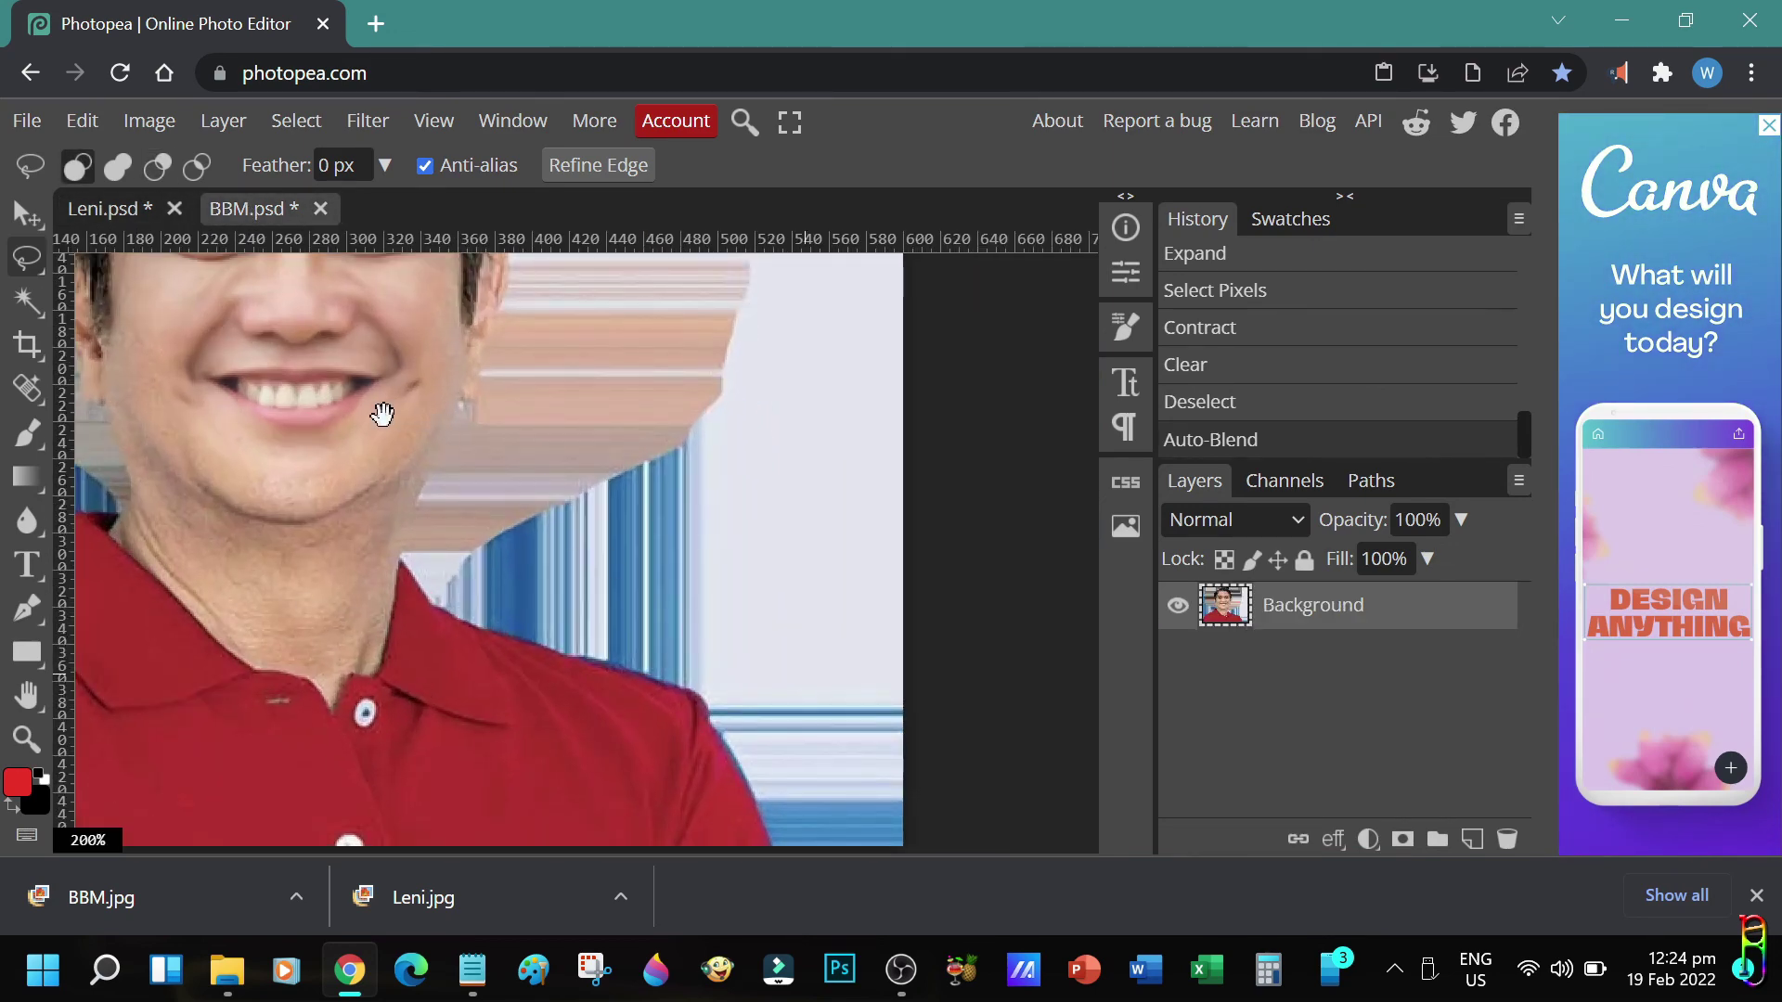